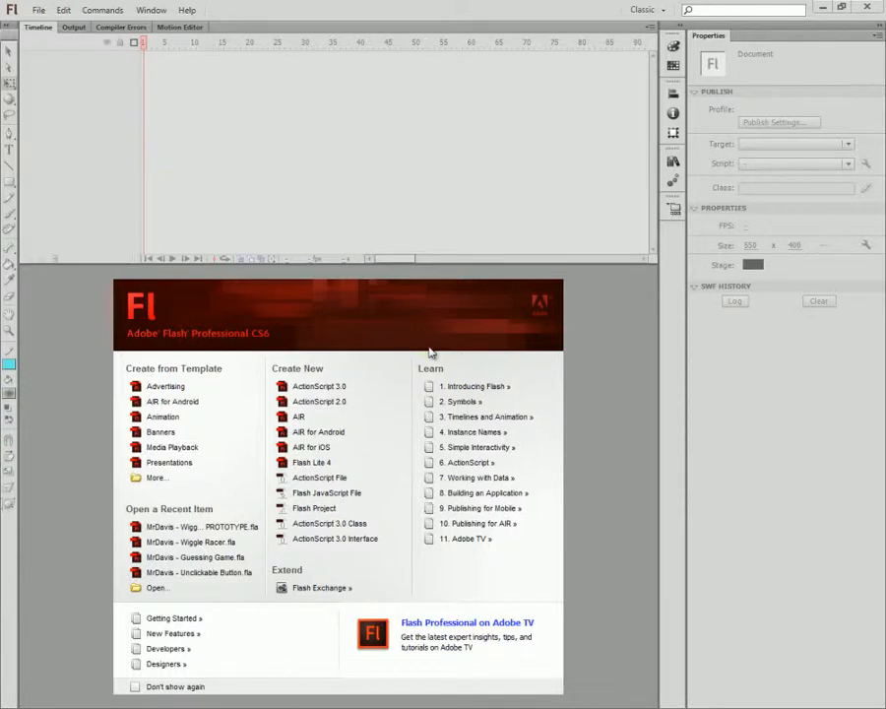
Create an ActionScript 3.0 document and save it under a file name ending in "Wiggle Racer".
{"action": "left_click", "coordinate": [339, 390]}
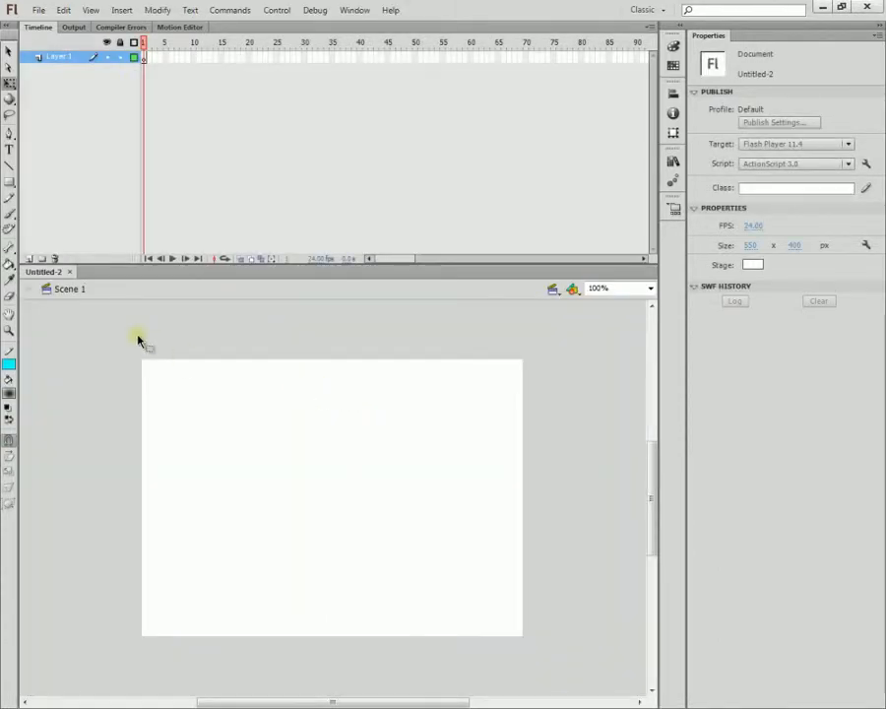
{"action": "left_click", "coordinate": [37, 12]}
{"action": "left_click", "coordinate": [101, 137]}
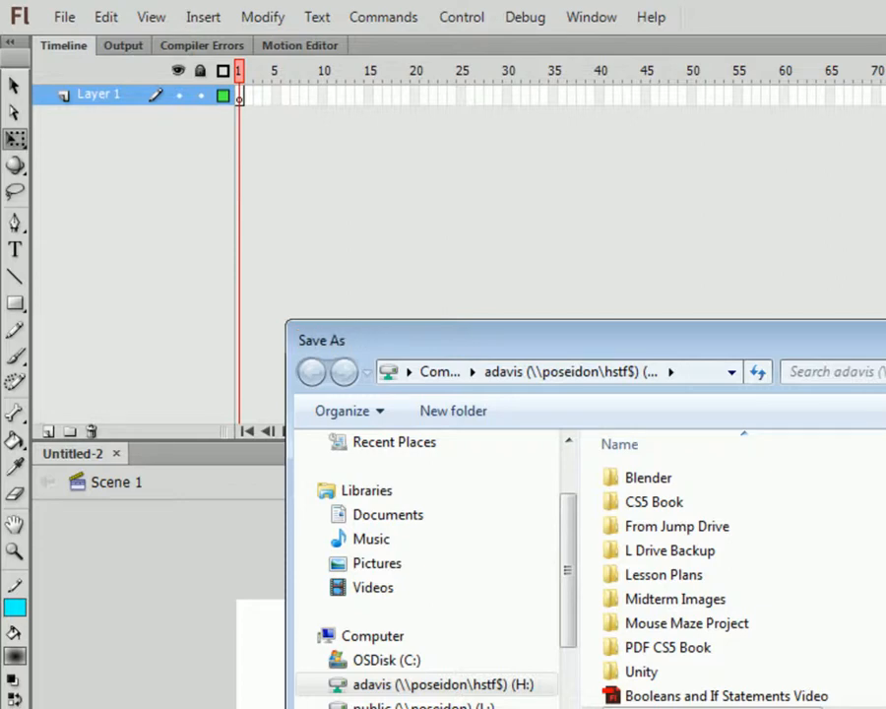
{"action": "key", "text": "Return"}
{"action": "left_click", "coordinate": [786, 633]}
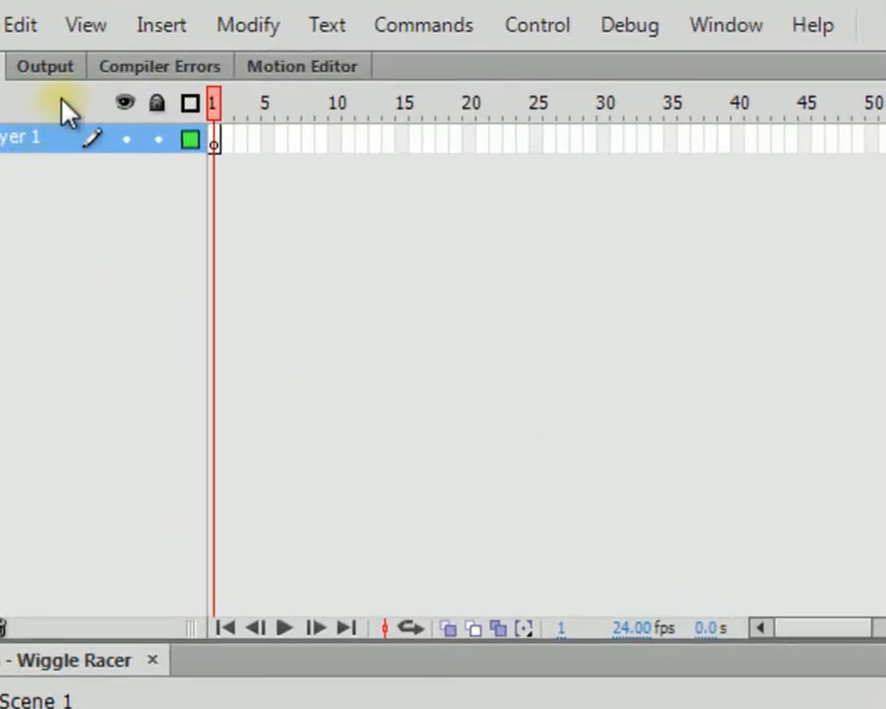
Show the grid on the stage and test the movie, closing the preview window.
{"action": "left_click", "coordinate": [87, 28]}
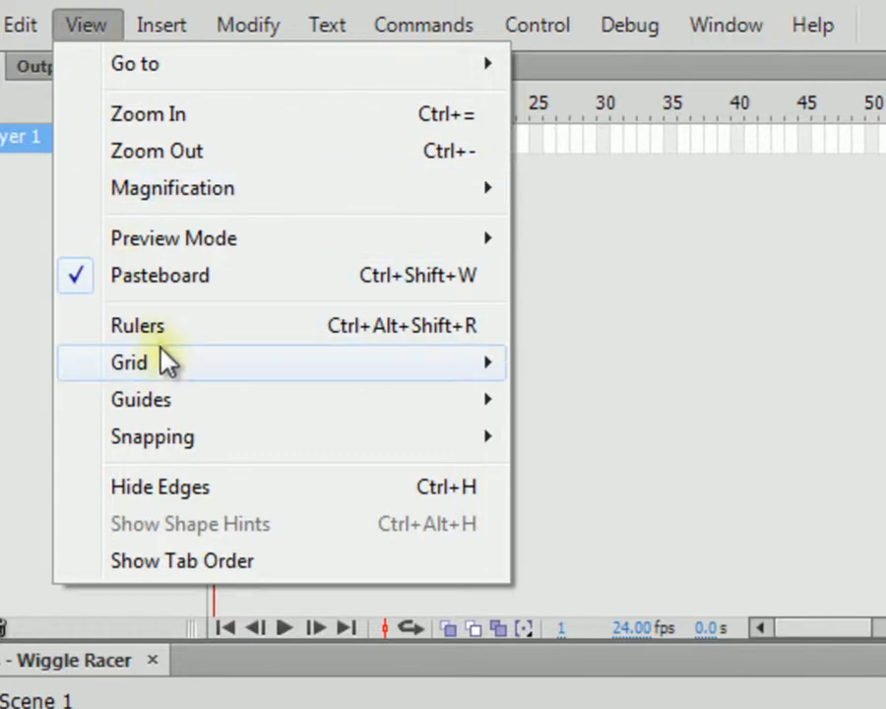
{"action": "mouse_move", "coordinate": [141, 363]}
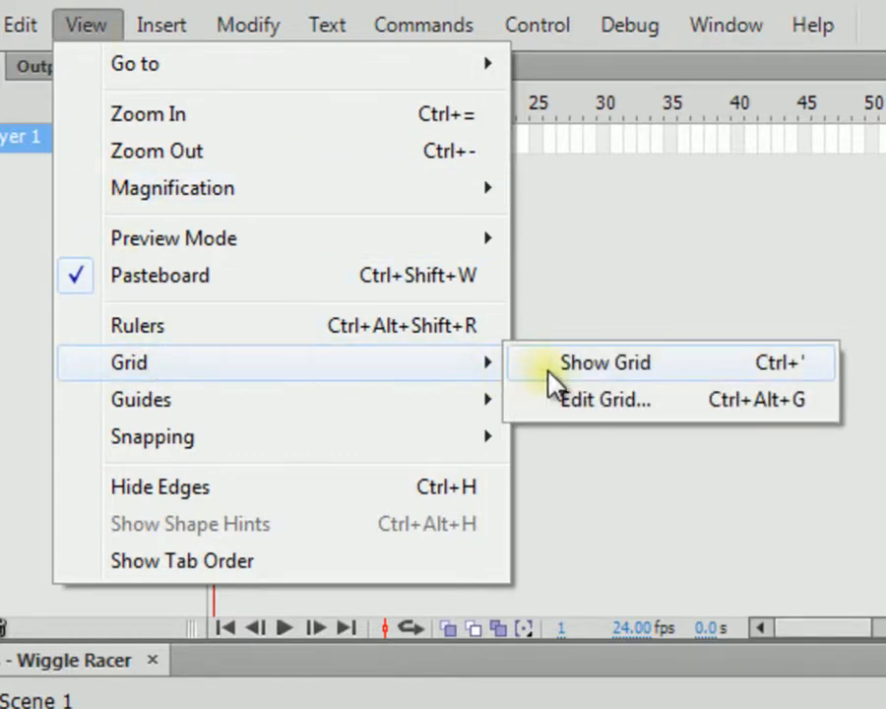
{"action": "left_click", "coordinate": [551, 369]}
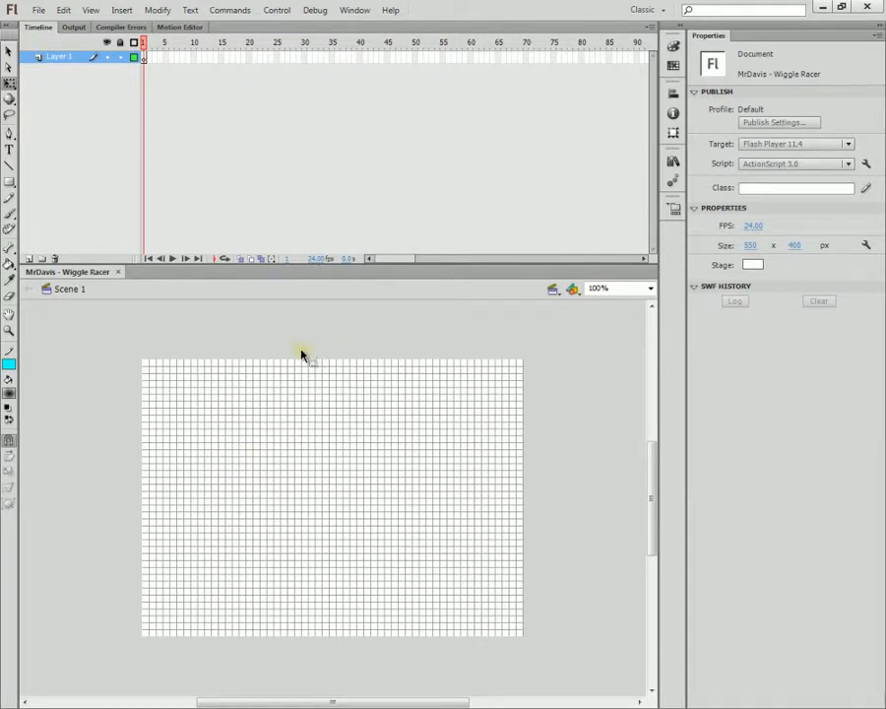
{"action": "key", "text": "ctrl+Return"}
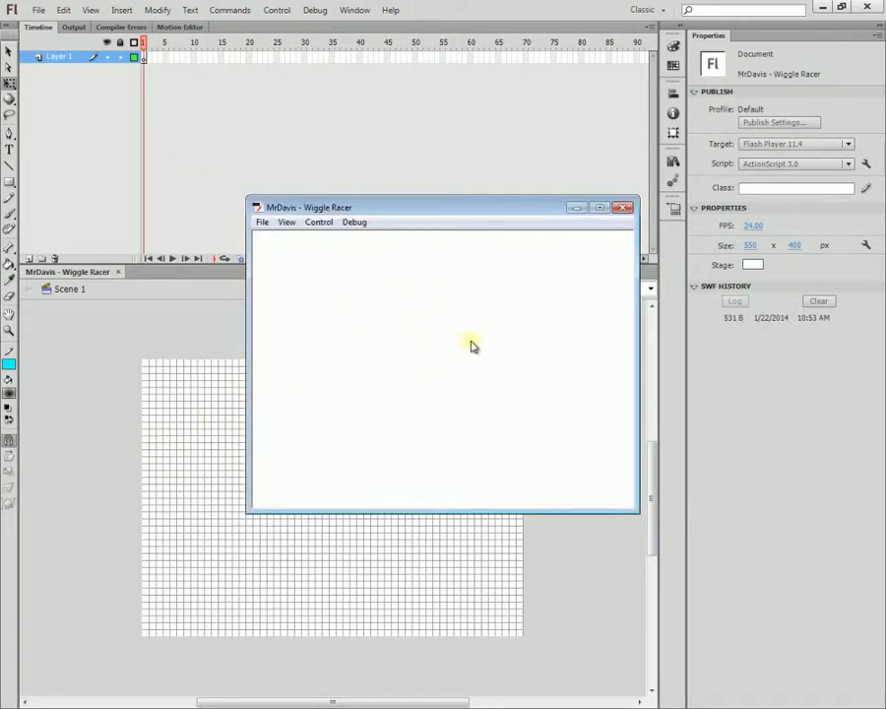
{"action": "left_click", "coordinate": [622, 209]}
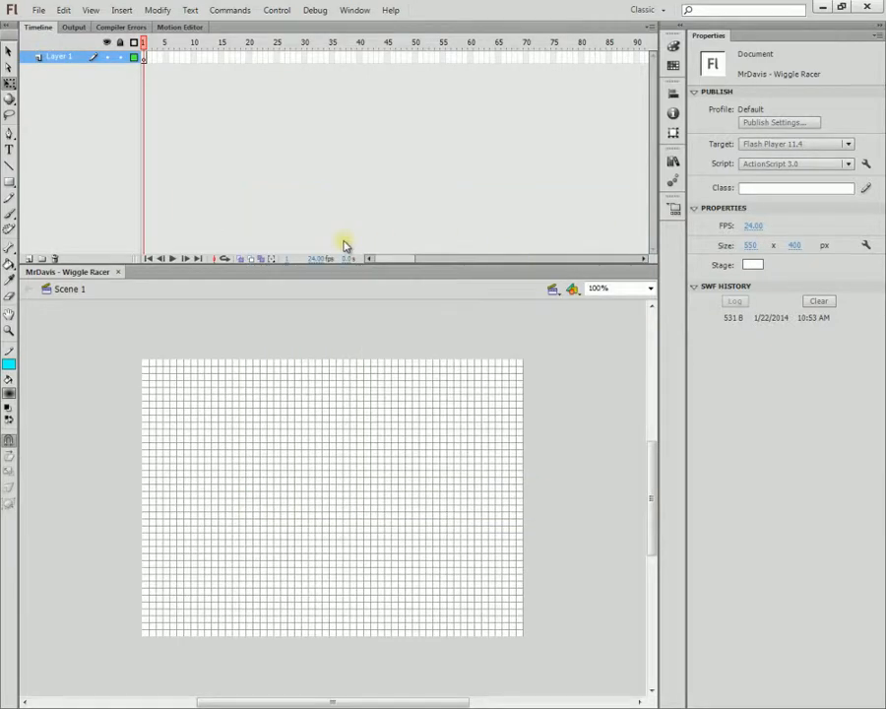
Check the grid size and snap settings, and review which snapping options are enabled.
{"action": "left_click", "coordinate": [89, 10]}
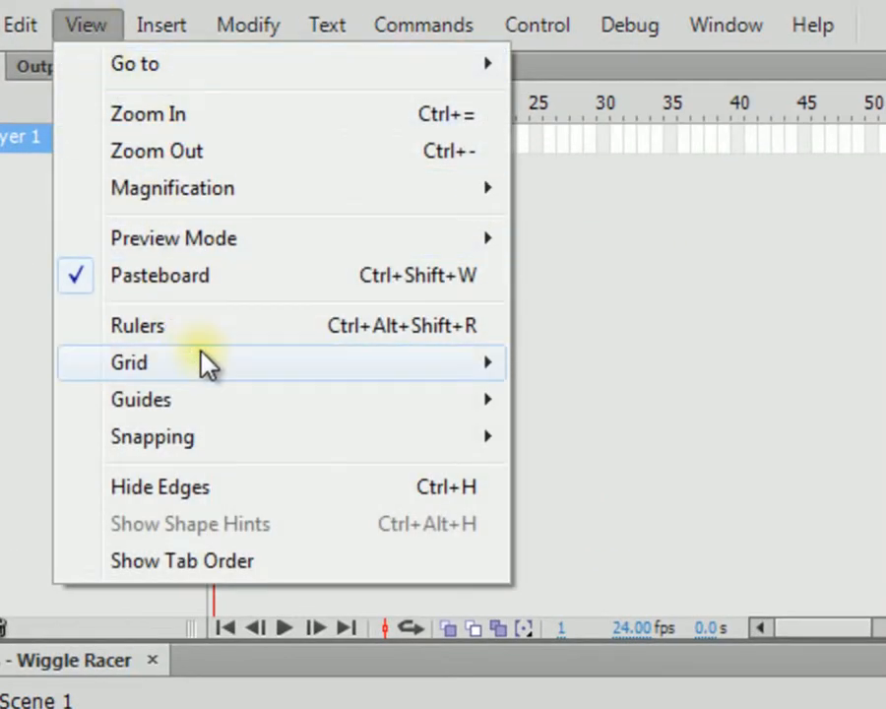
{"action": "mouse_move", "coordinate": [207, 362]}
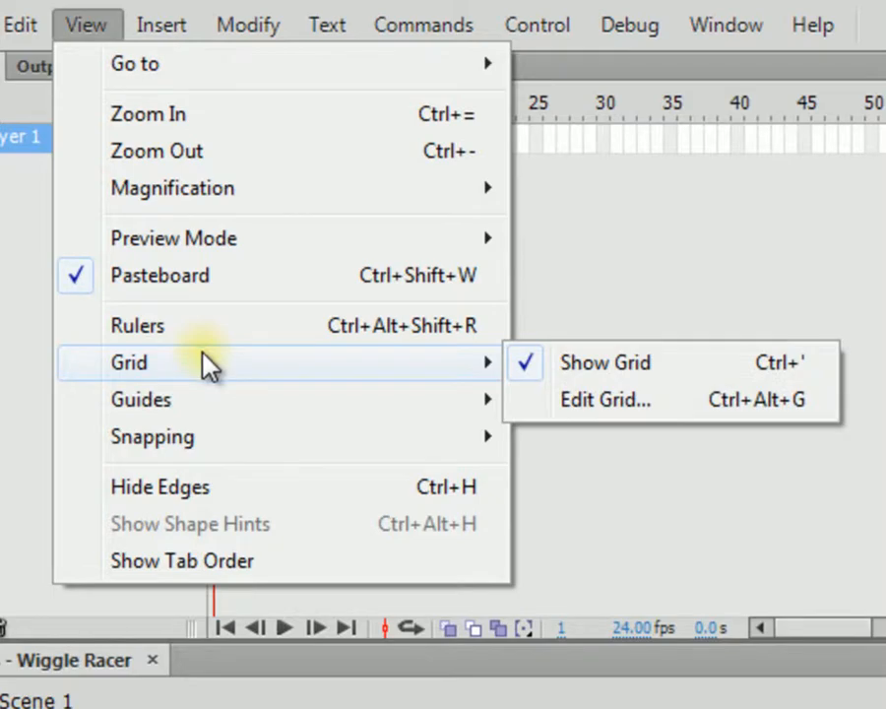
{"action": "left_click", "coordinate": [672, 404]}
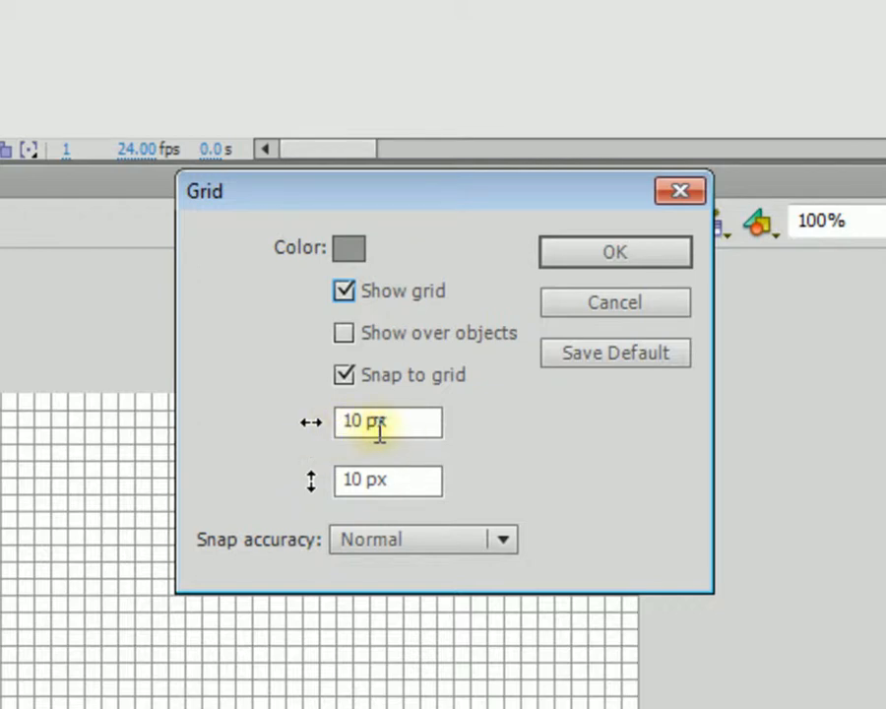
{"action": "left_click", "coordinate": [598, 260]}
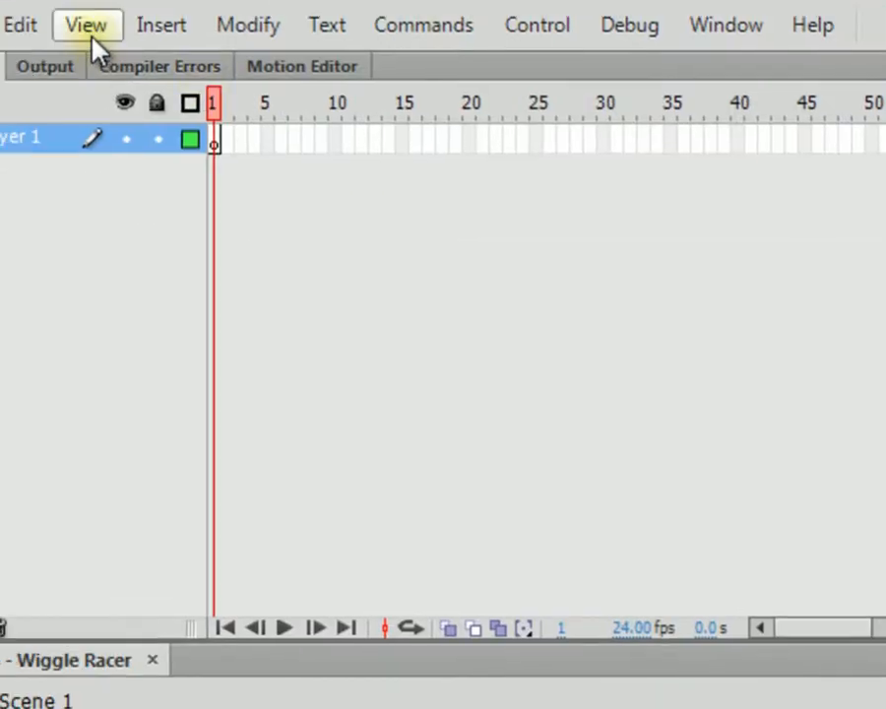
{"action": "left_click", "coordinate": [94, 31]}
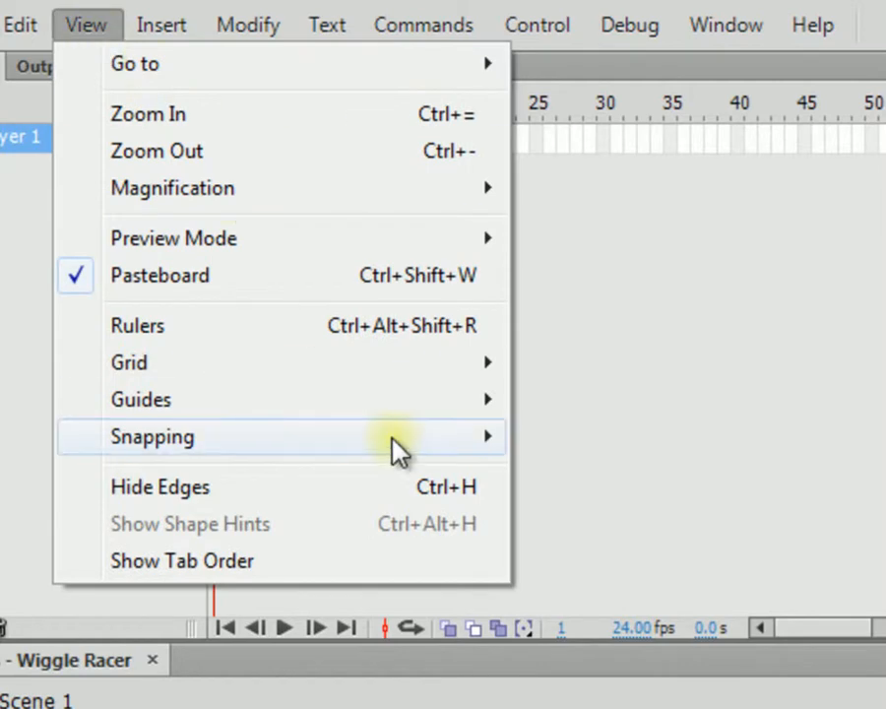
{"action": "mouse_move", "coordinate": [410, 447]}
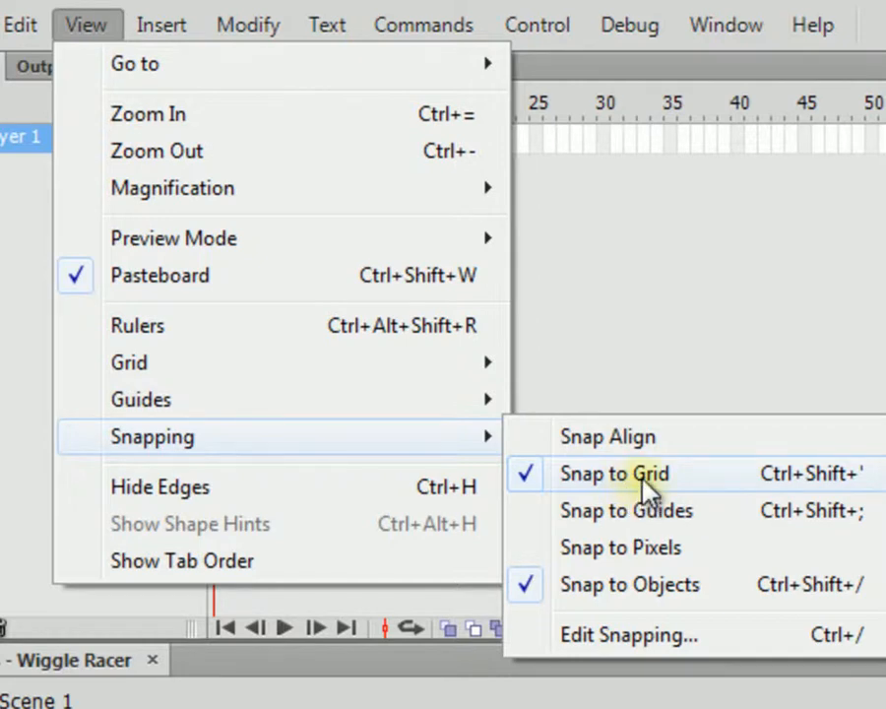
{"action": "key", "text": "Escape"}
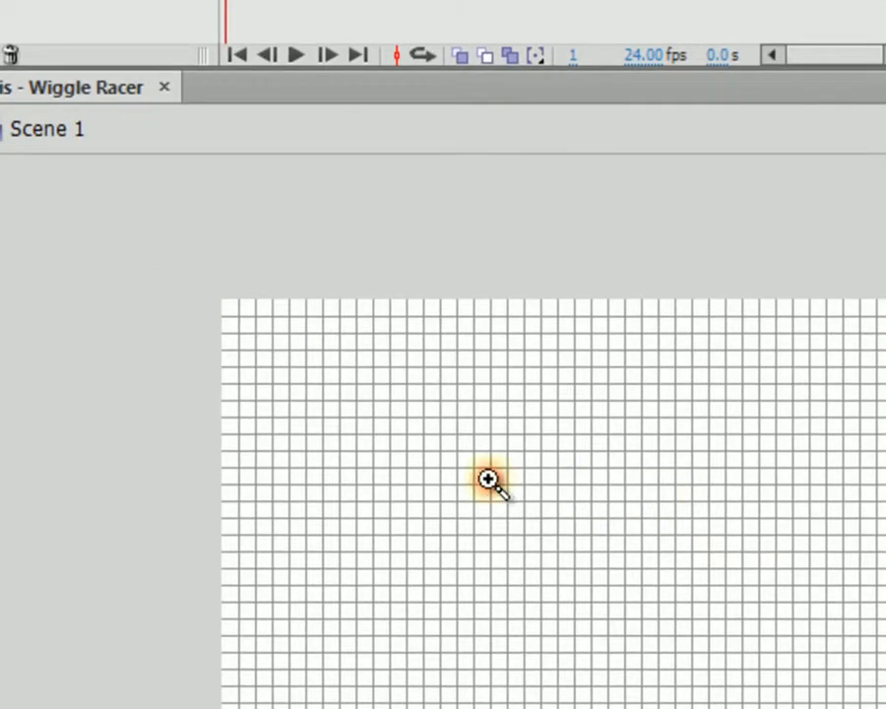
Examine the grid squares near the stage's upper-left corner up close.
{"action": "left_click", "coordinate": [489, 479]}
{"action": "left_click", "coordinate": [430, 441]}
{"action": "left_click", "coordinate": [401, 372]}
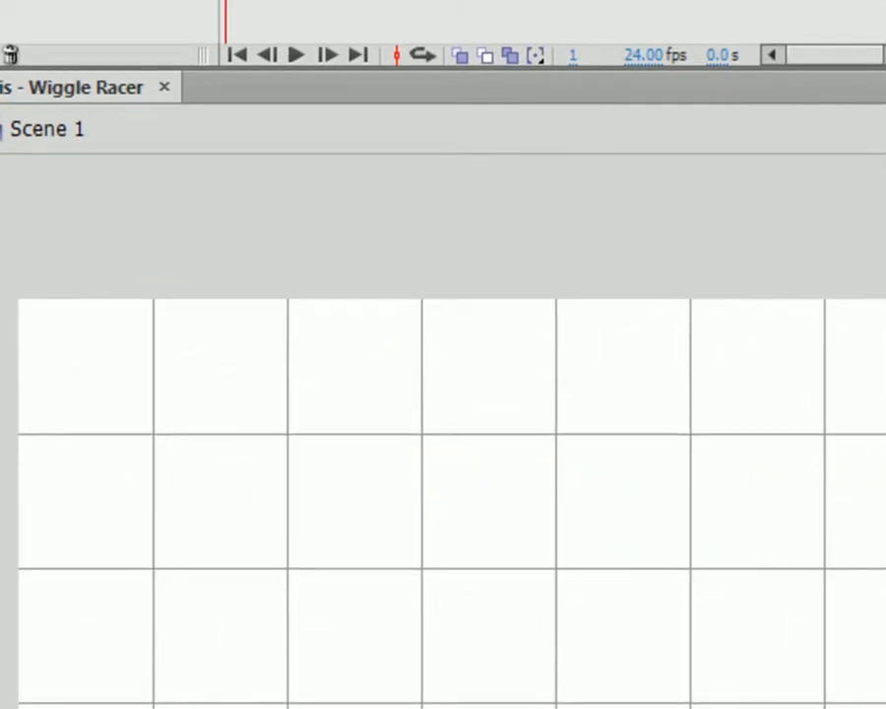
{"action": "key", "text": "v"}
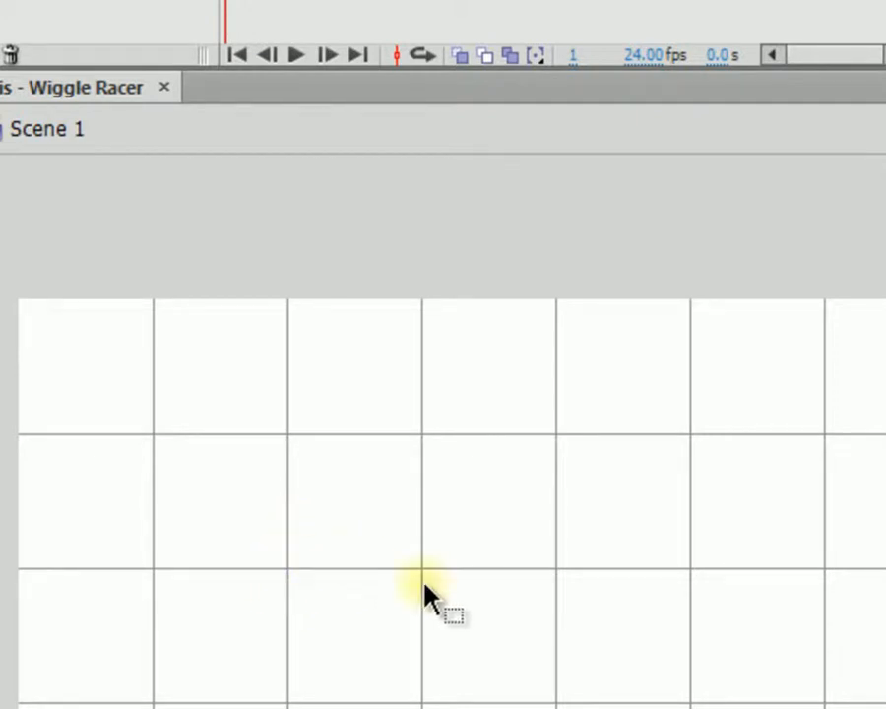
{"action": "key", "text": "z"}
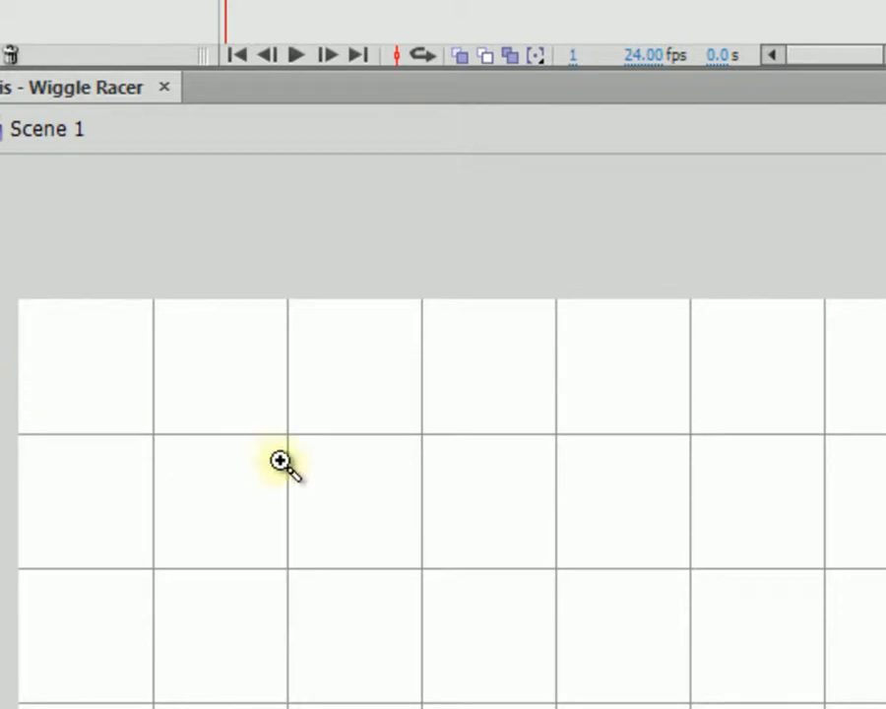
{"action": "left_click", "coordinate": [336, 479], "text": "alt"}
{"action": "left_click", "coordinate": [712, 631], "text": "alt"}
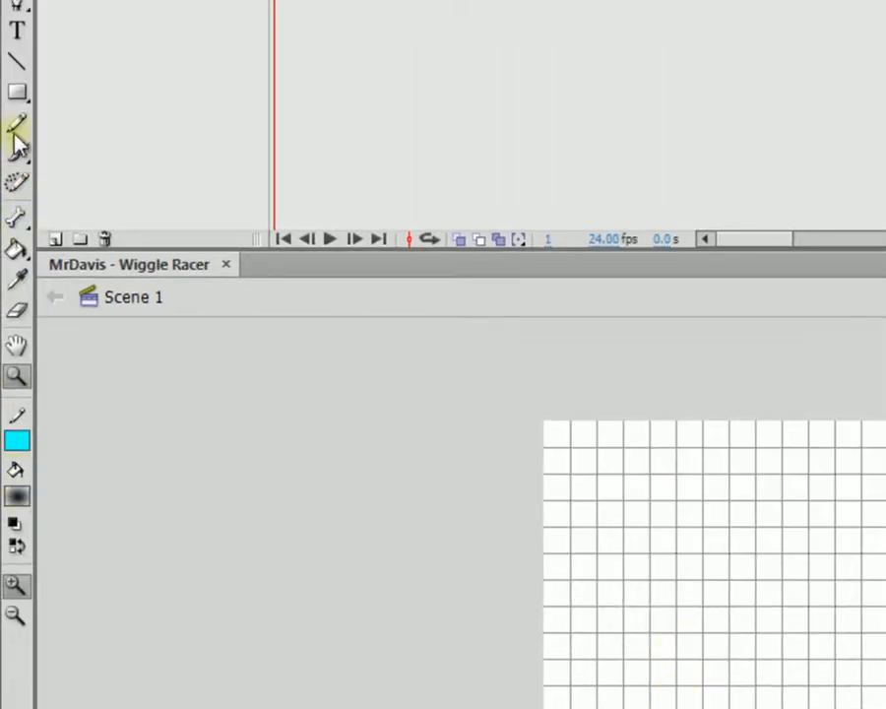
Draw a right-pointing arrowhead outline about 40 px wide and 60 px tall near the stage's upper-left corner, using black (#000000) lines.
{"action": "left_click", "coordinate": [15, 63]}
{"action": "left_click", "coordinate": [16, 441]}
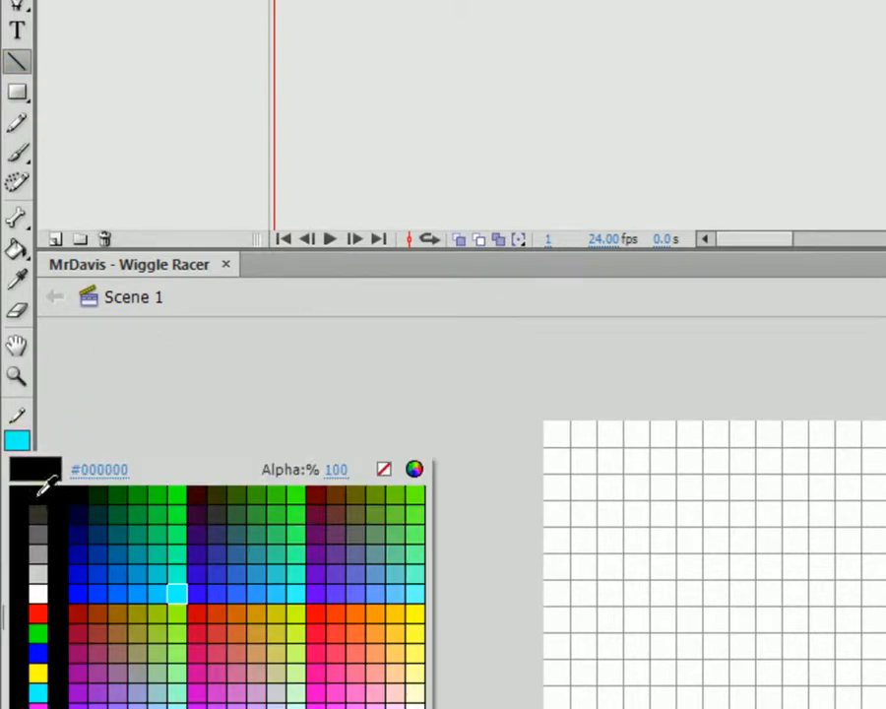
{"action": "left_click", "coordinate": [69, 486]}
{"action": "scroll", "coordinate": [658, 565], "scroll_direction": "right", "scroll_amount": 4}
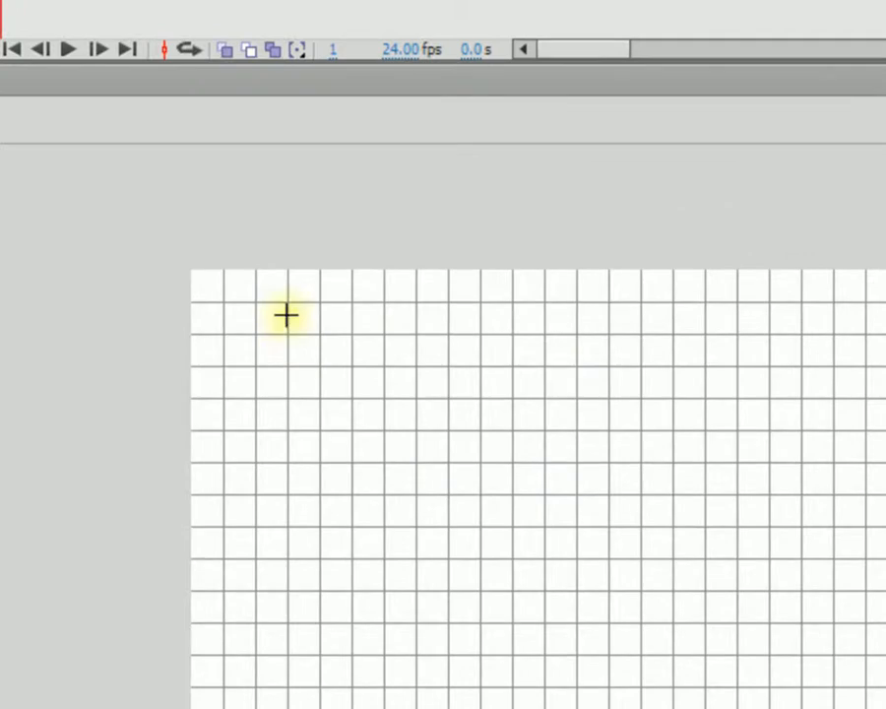
{"action": "left_click_drag", "start_coordinate": [511, 450], "coordinate": [551, 482]}
{"action": "mouse_move", "coordinate": [335, 342]}
{"action": "left_mouse_down"}
{"action": "mouse_move", "coordinate": [353, 349]}
{"action": "mouse_move", "coordinate": [374, 380]}
{"action": "mouse_move", "coordinate": [418, 386]}
{"action": "mouse_move", "coordinate": [292, 500]}
{"action": "mouse_move", "coordinate": [350, 425]}
{"action": "mouse_move", "coordinate": [353, 404]}
{"action": "mouse_move", "coordinate": [289, 302]}
{"action": "mouse_move", "coordinate": [322, 380]}
{"action": "mouse_move", "coordinate": [351, 399]}
{"action": "left_mouse_up"}
{"action": "key", "text": "ctrl+z"}
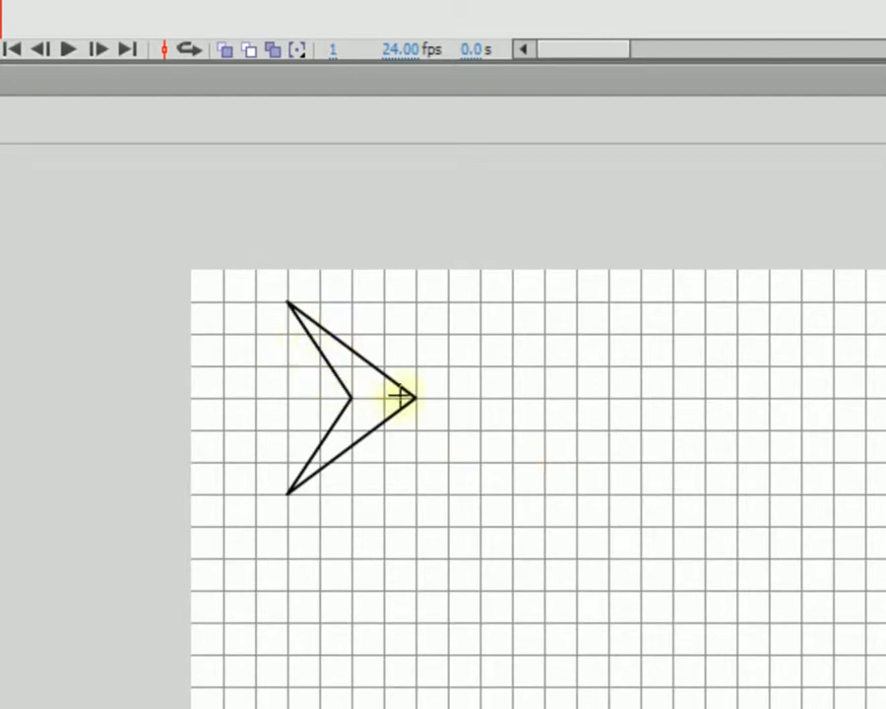
{"action": "key", "text": "ctrl+z"}
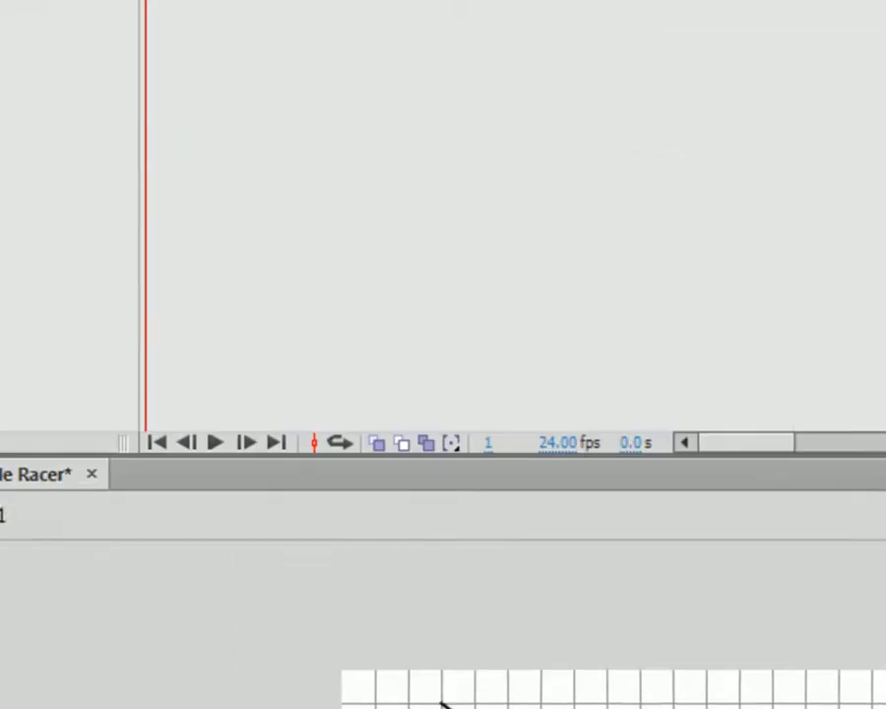
Turn off snapping to objects and review the Snap to Grid option.
{"action": "left_click", "coordinate": [71, 28]}
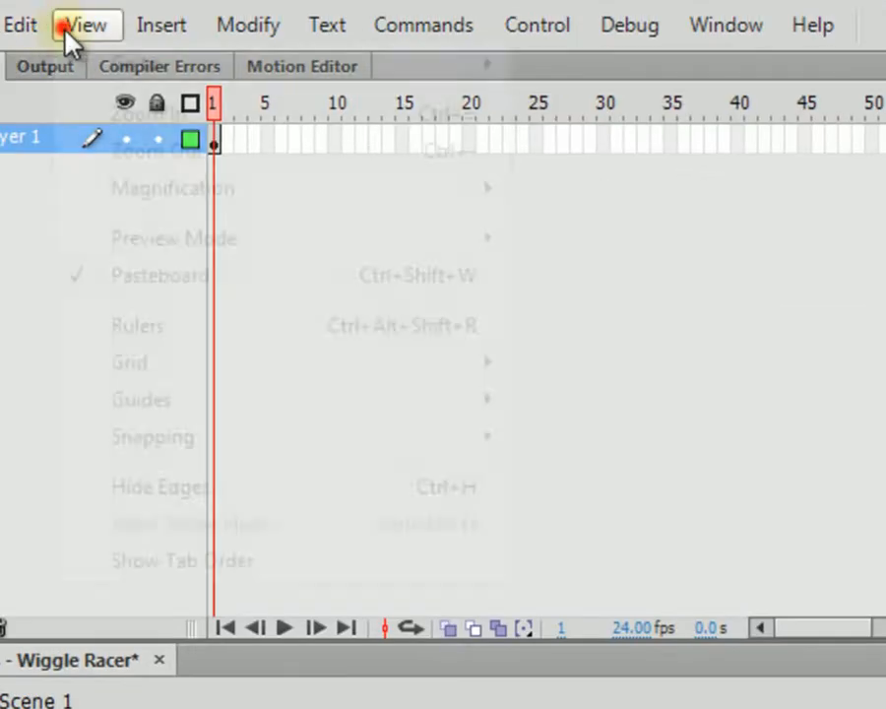
{"action": "mouse_move", "coordinate": [264, 439]}
{"action": "left_click", "coordinate": [601, 585]}
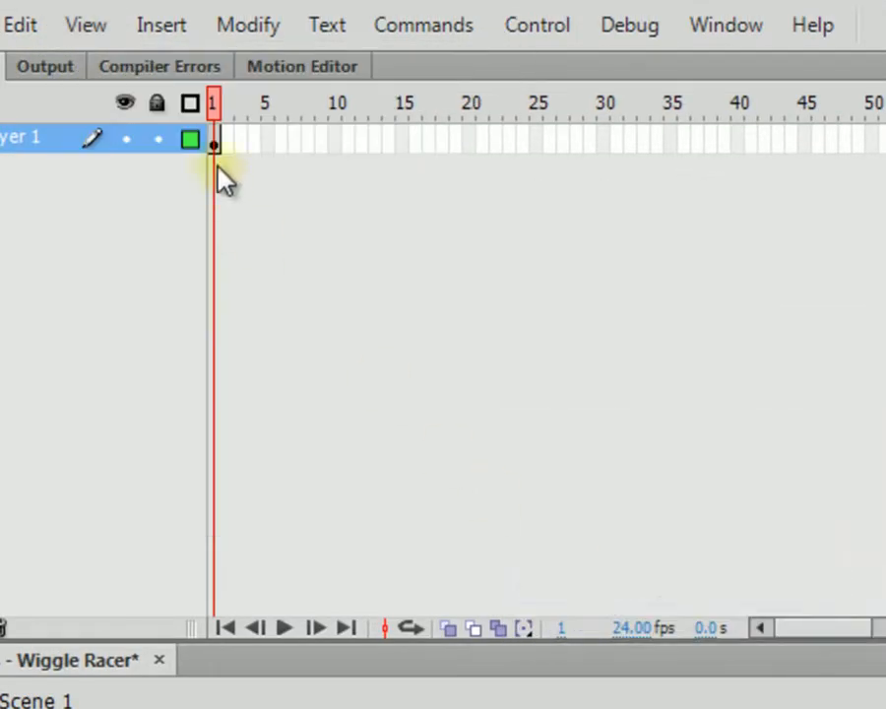
{"action": "left_click", "coordinate": [86, 26]}
{"action": "mouse_move", "coordinate": [292, 370]}
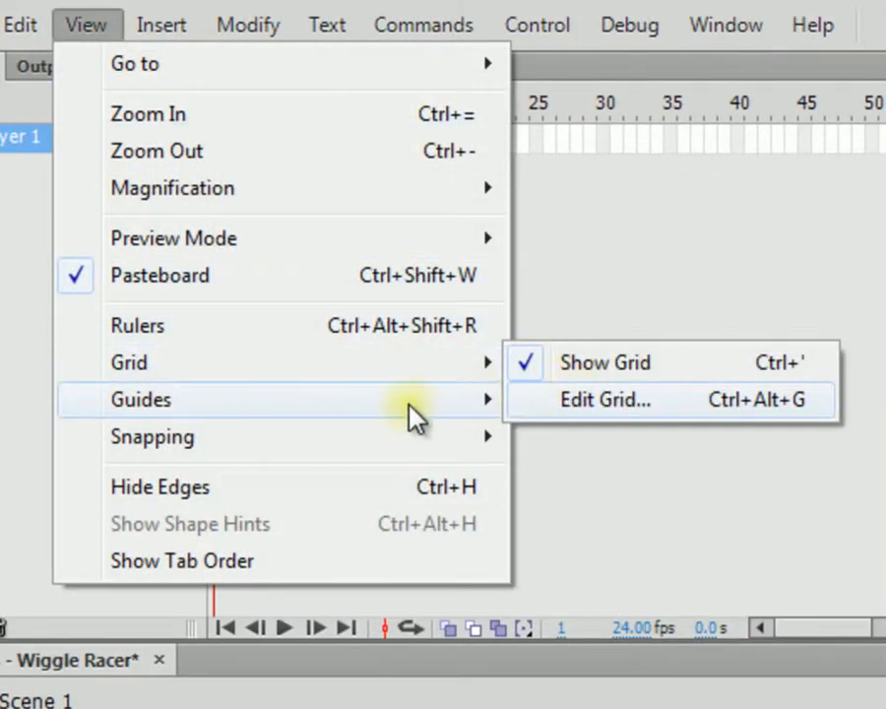
{"action": "mouse_move", "coordinate": [520, 451]}
{"action": "left_click", "coordinate": [581, 473]}
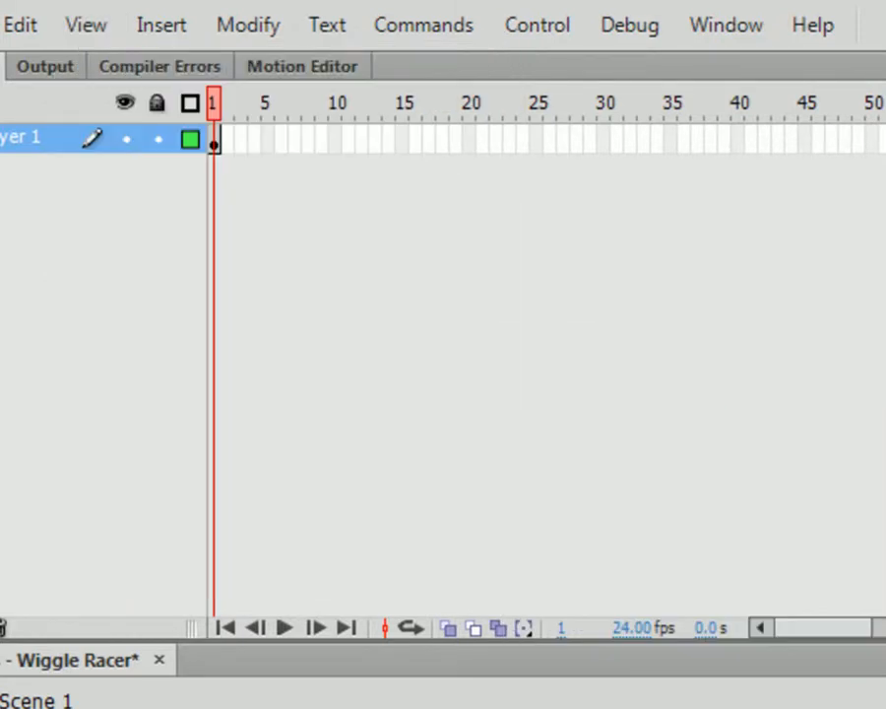
{"action": "left_click_drag", "start_coordinate": [378, 355], "coordinate": [443, 461]}
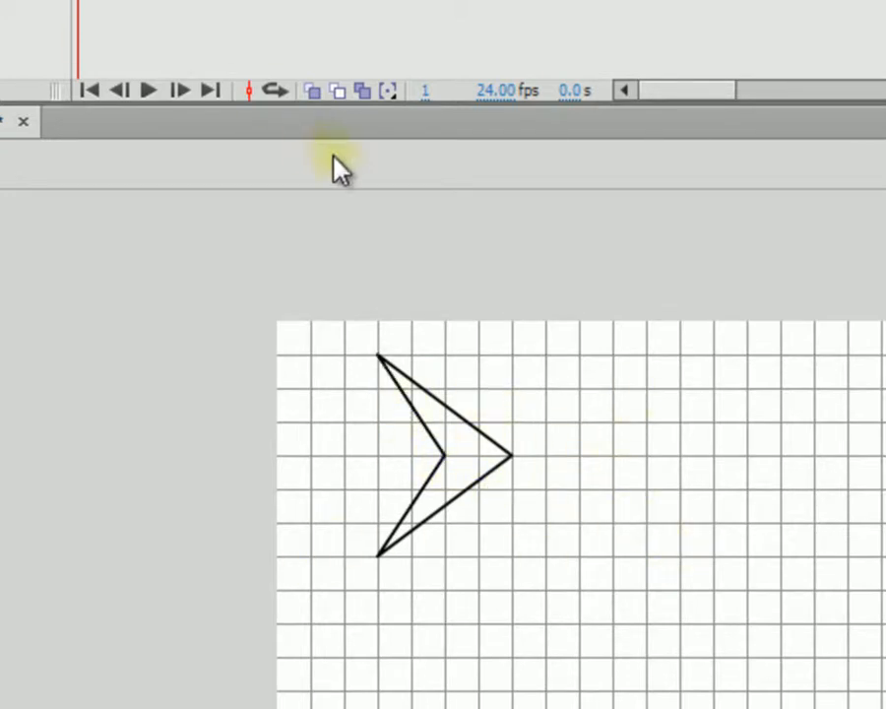
{"action": "left_click_drag", "start_coordinate": [428, 292], "coordinate": [341, 390]}
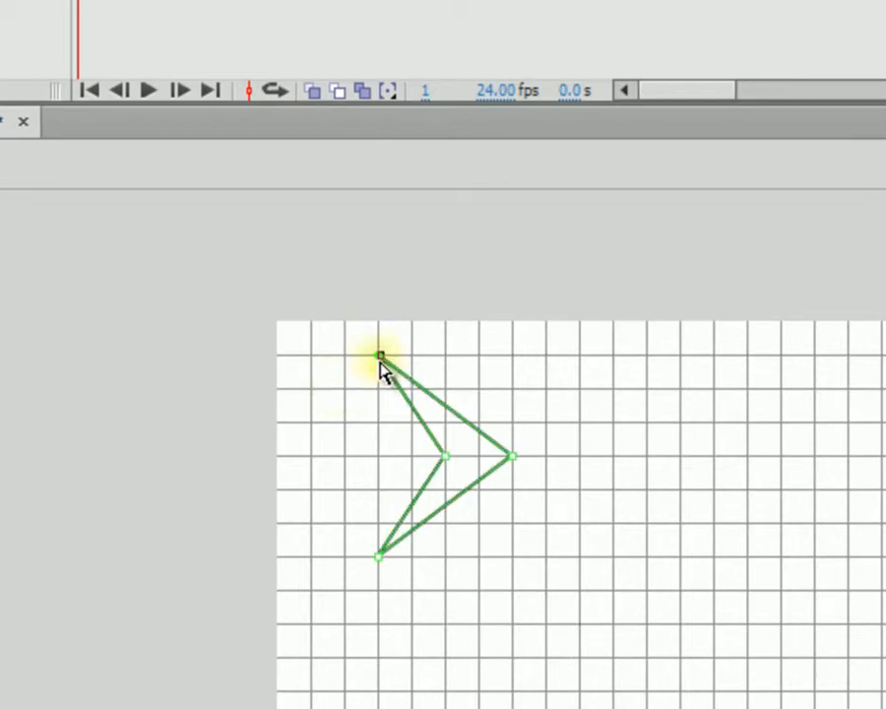
{"action": "left_click_drag", "start_coordinate": [381, 360], "coordinate": [379, 394]}
{"action": "key", "text": "ctrl+z"}
{"action": "key", "text": "q"}
{"action": "left_click", "coordinate": [374, 466]}
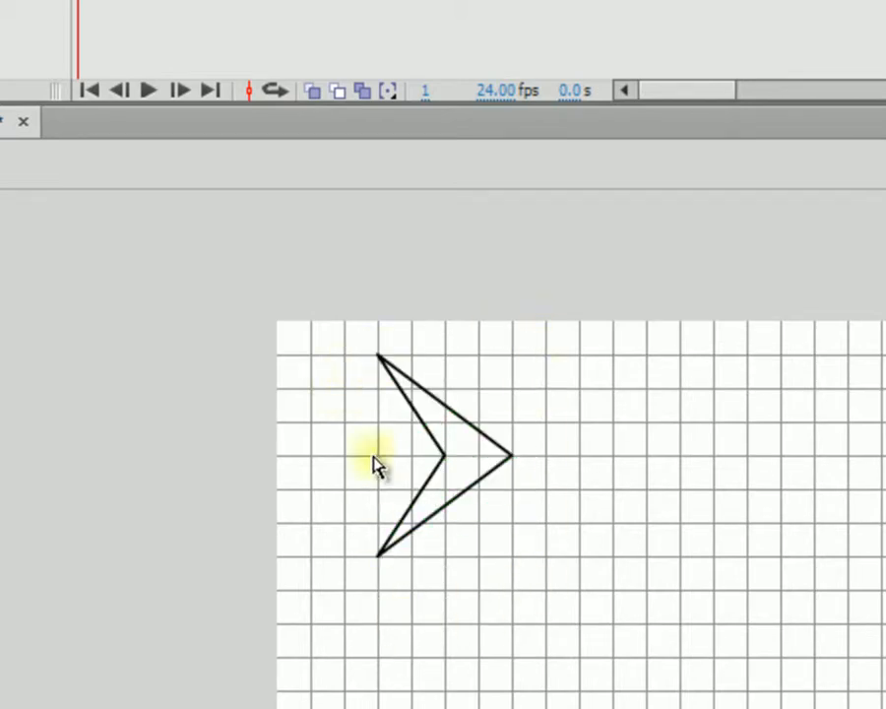
Move the arrowhead's two rear tips one grid square inward each, and shift its inner notch point one square toward the rear.
{"action": "left_click", "coordinate": [380, 359]}
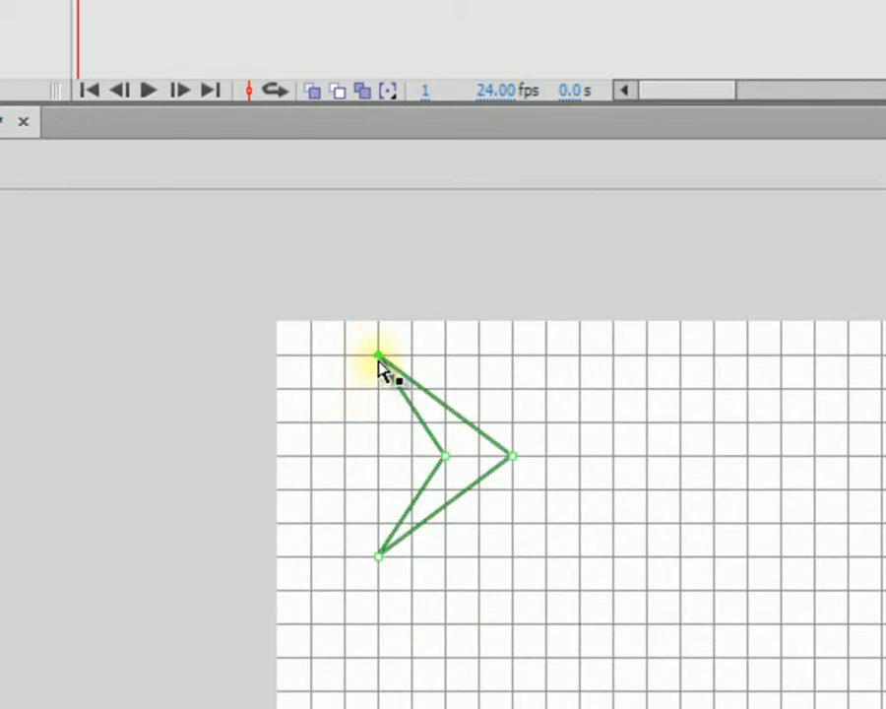
{"action": "left_click_drag", "start_coordinate": [379, 362], "coordinate": [379, 394]}
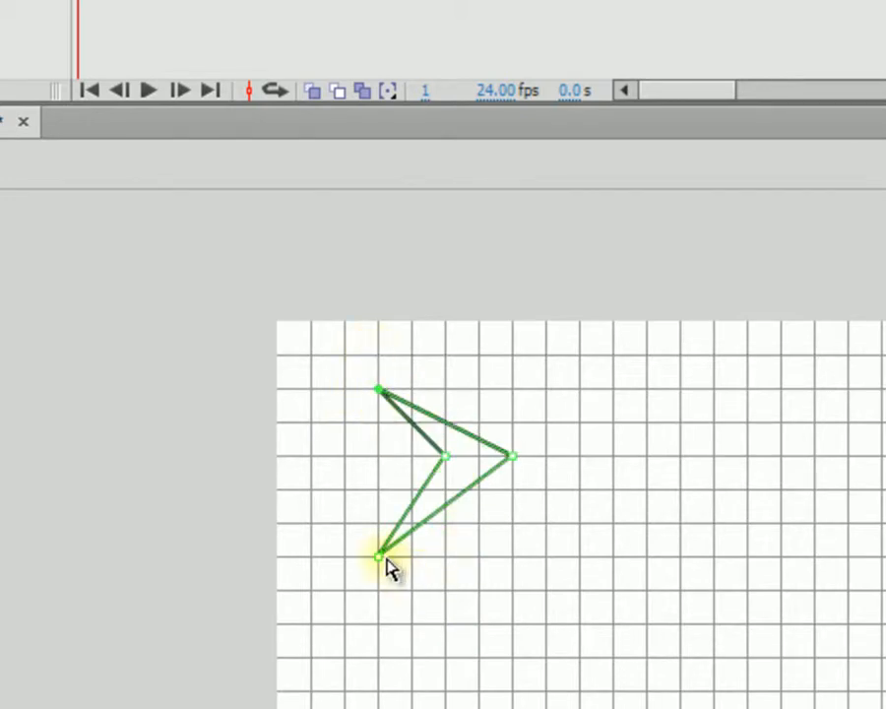
{"action": "left_click_drag", "start_coordinate": [387, 564], "coordinate": [381, 524]}
{"action": "left_click", "coordinate": [434, 569]}
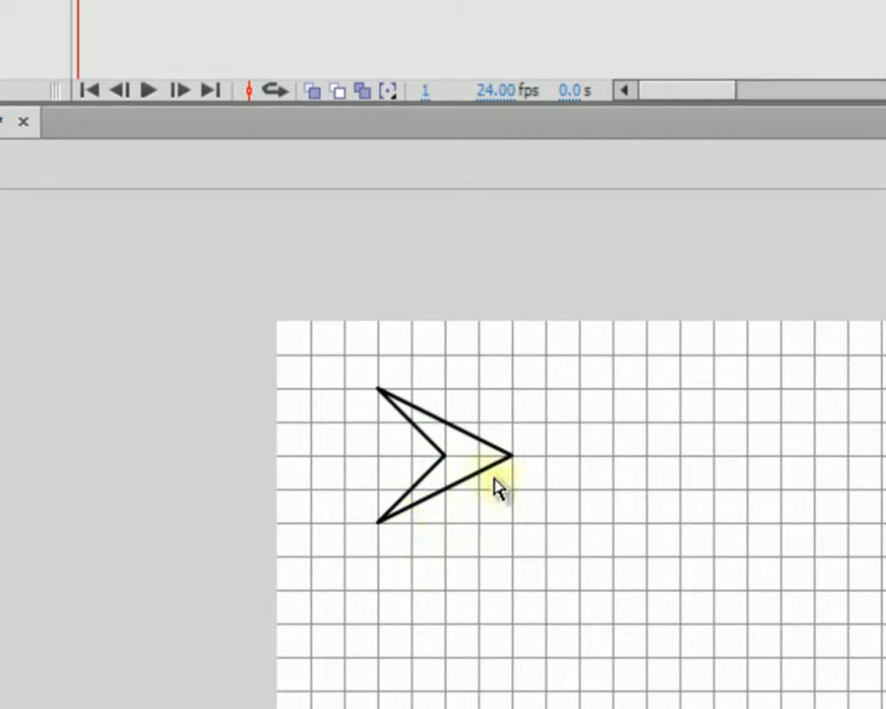
{"action": "left_click", "coordinate": [450, 473]}
{"action": "left_click_drag", "start_coordinate": [451, 471], "coordinate": [426, 465]}
{"action": "left_click", "coordinate": [530, 575]}
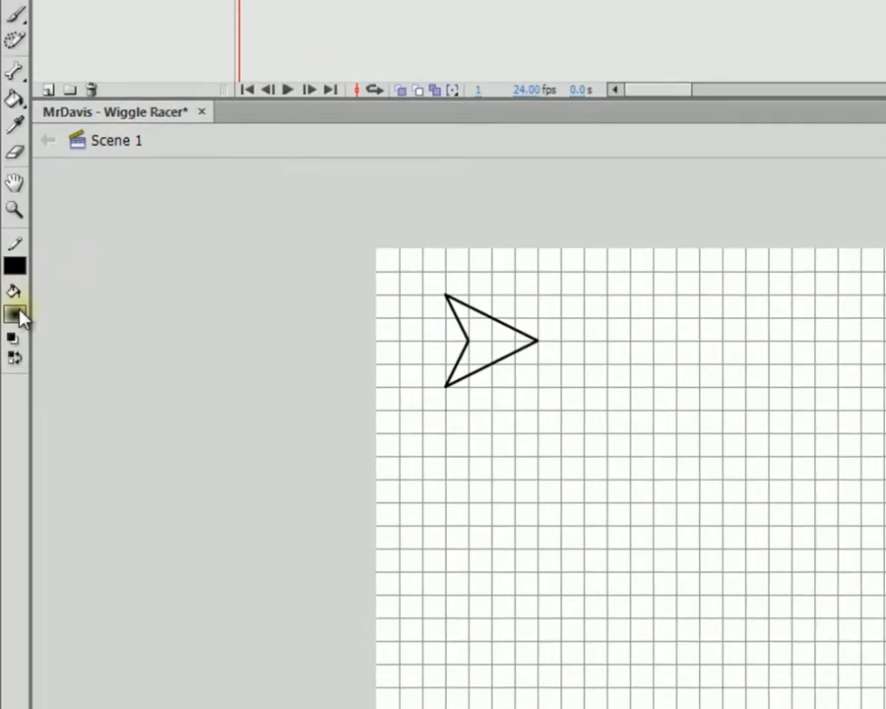
Shift the arrowhead's inner notch point one grid square toward the tip and fill the shape with solid blue.
{"action": "left_click", "coordinate": [16, 312]}
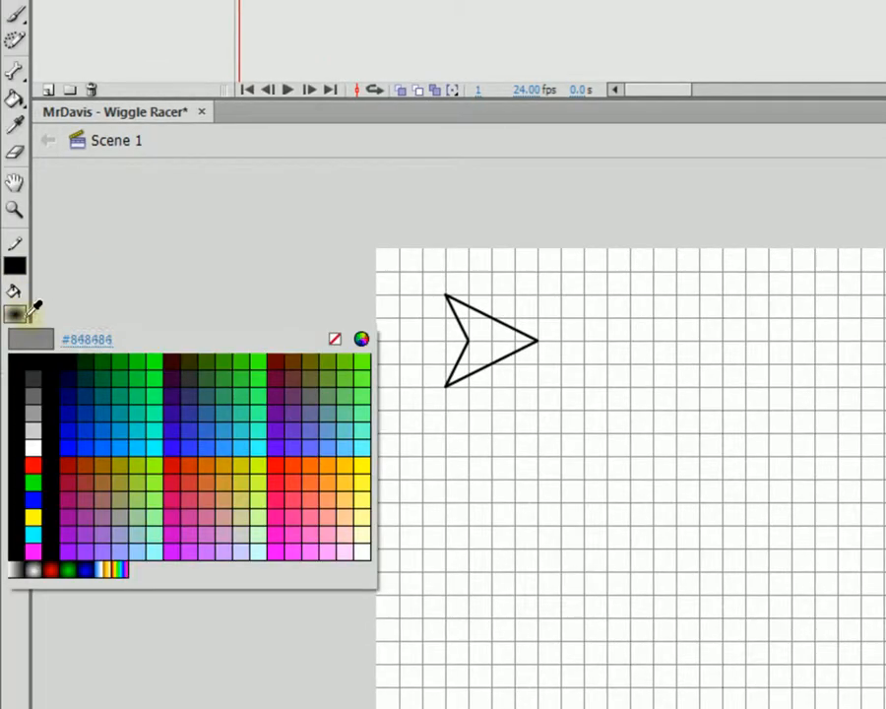
{"action": "left_click", "coordinate": [33, 498]}
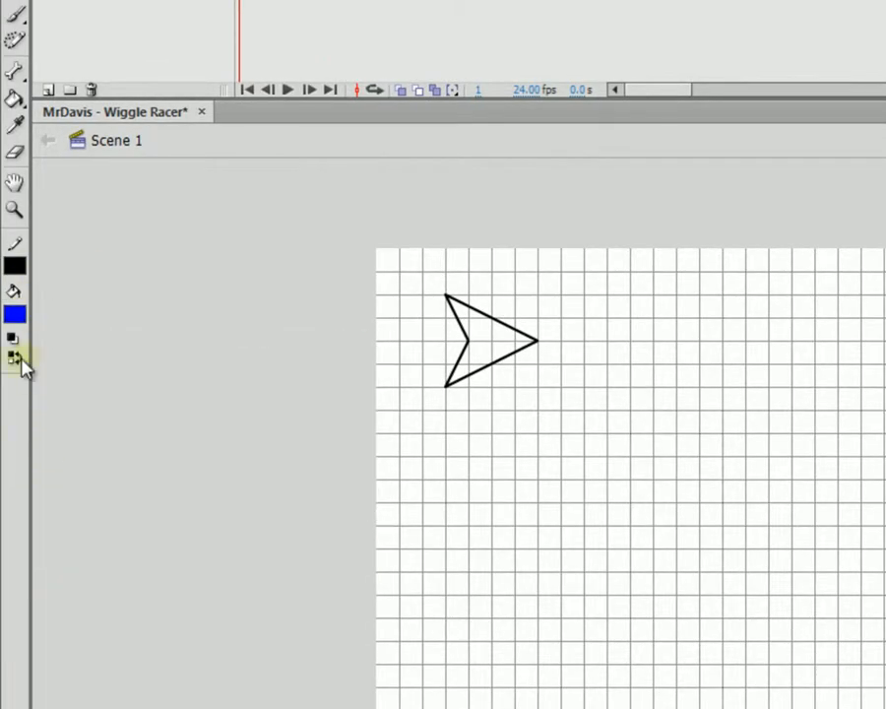
{"action": "left_click", "coordinate": [470, 346]}
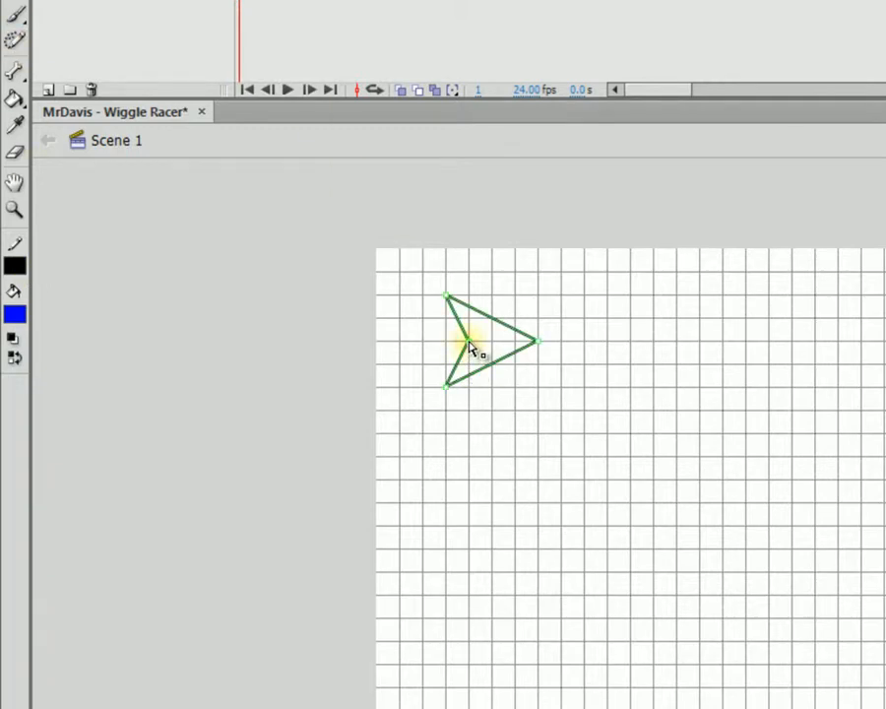
{"action": "left_click_drag", "start_coordinate": [470, 348], "coordinate": [493, 345]}
{"action": "left_click", "coordinate": [541, 382]}
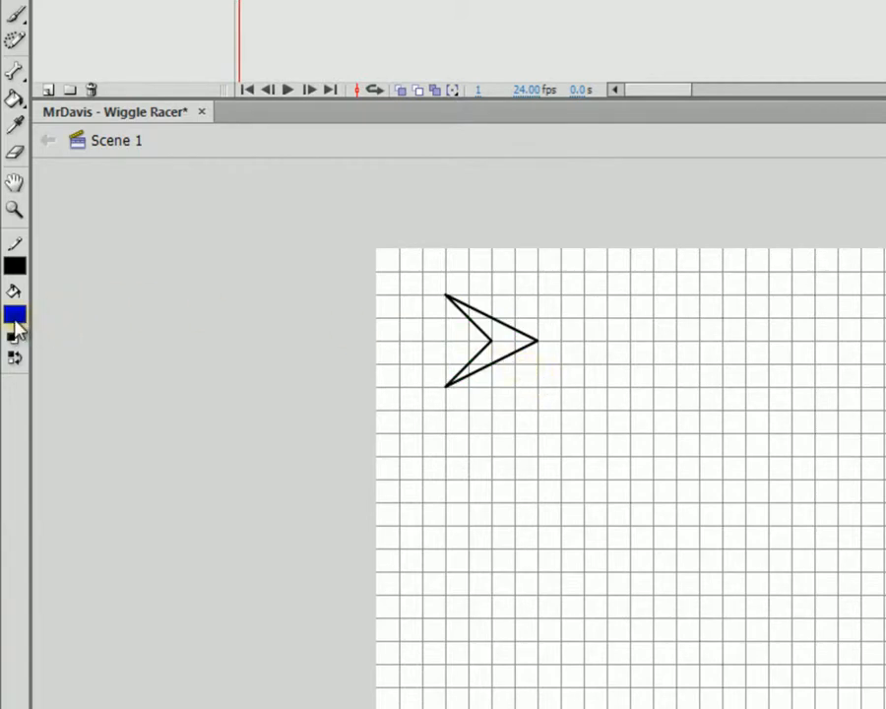
{"action": "left_click", "coordinate": [18, 100]}
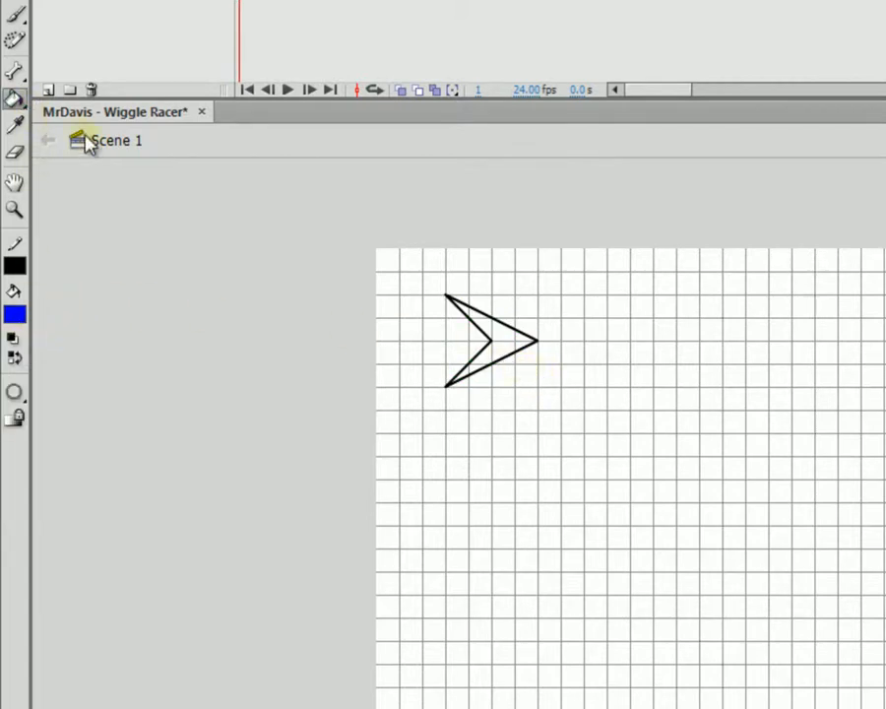
{"action": "left_click", "coordinate": [502, 337]}
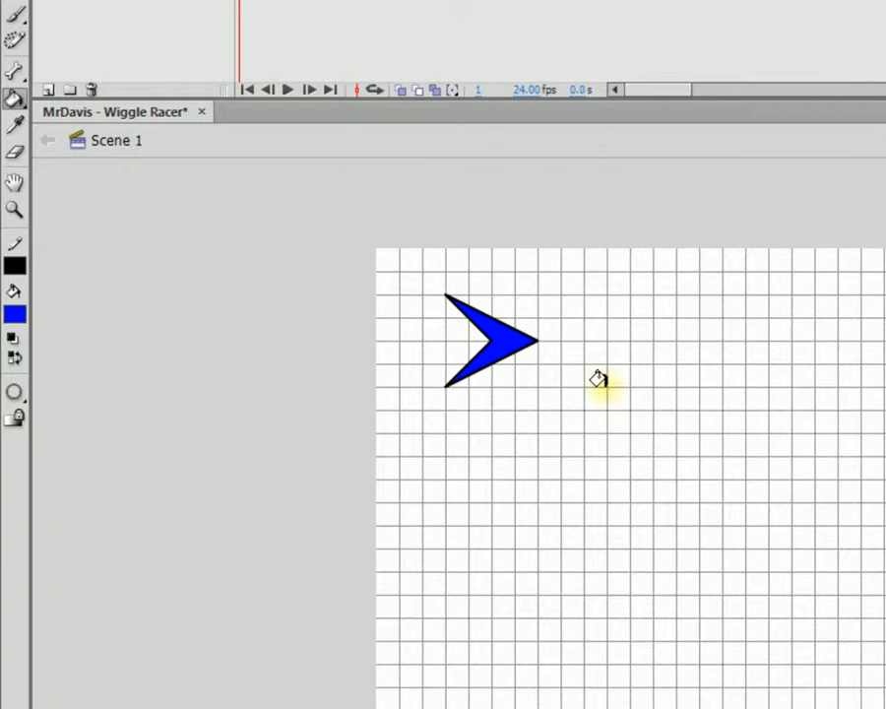
Move the blue arrowhead's inner notch point one grid square toward the rear.
{"action": "key", "text": "v"}
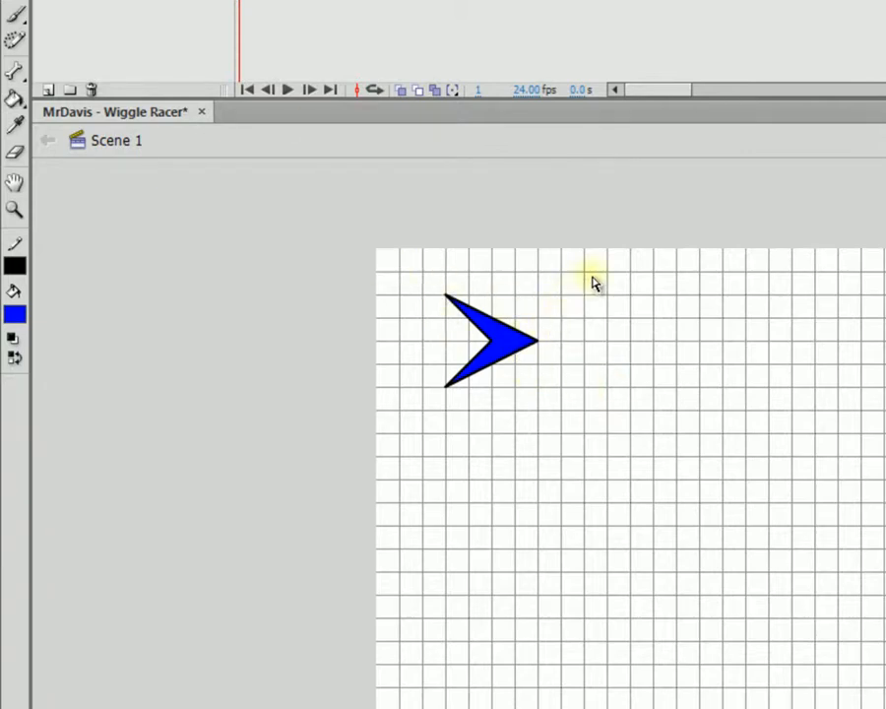
{"action": "left_click_drag", "start_coordinate": [517, 291], "coordinate": [484, 367]}
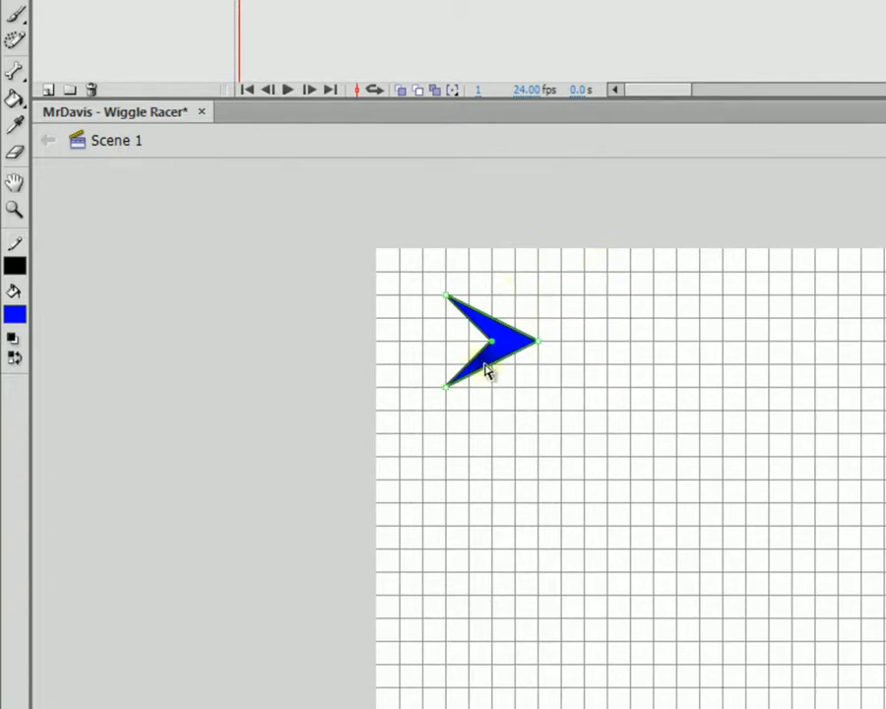
{"action": "key", "text": "ctrl"}
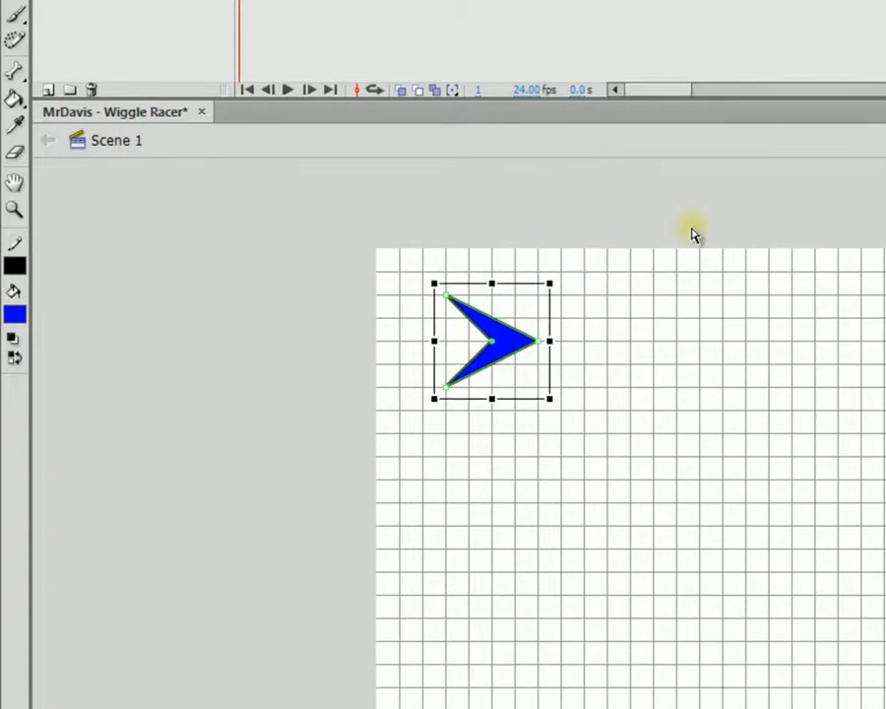
{"action": "left_click_drag", "start_coordinate": [491, 341], "coordinate": [544, 349]}
{"action": "left_click", "coordinate": [574, 380]}
{"action": "left_click", "coordinate": [571, 376]}
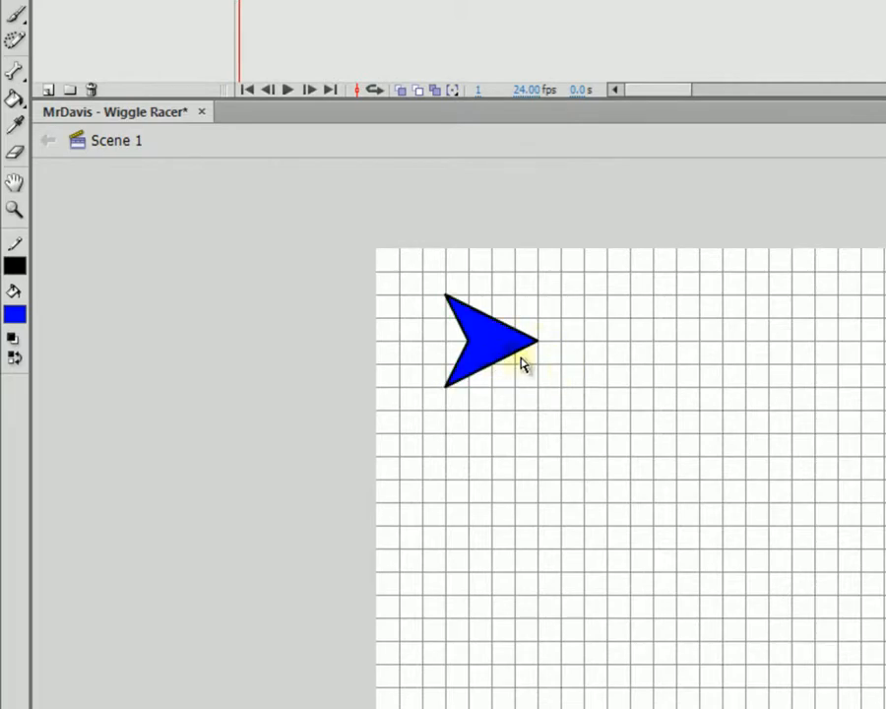
Try the notch point one grid square closer to the tip and return it toward the rear.
{"action": "left_click", "coordinate": [473, 353]}
{"action": "left_click_drag", "start_coordinate": [470, 341], "coordinate": [489, 342]}
{"action": "left_click", "coordinate": [569, 410]}
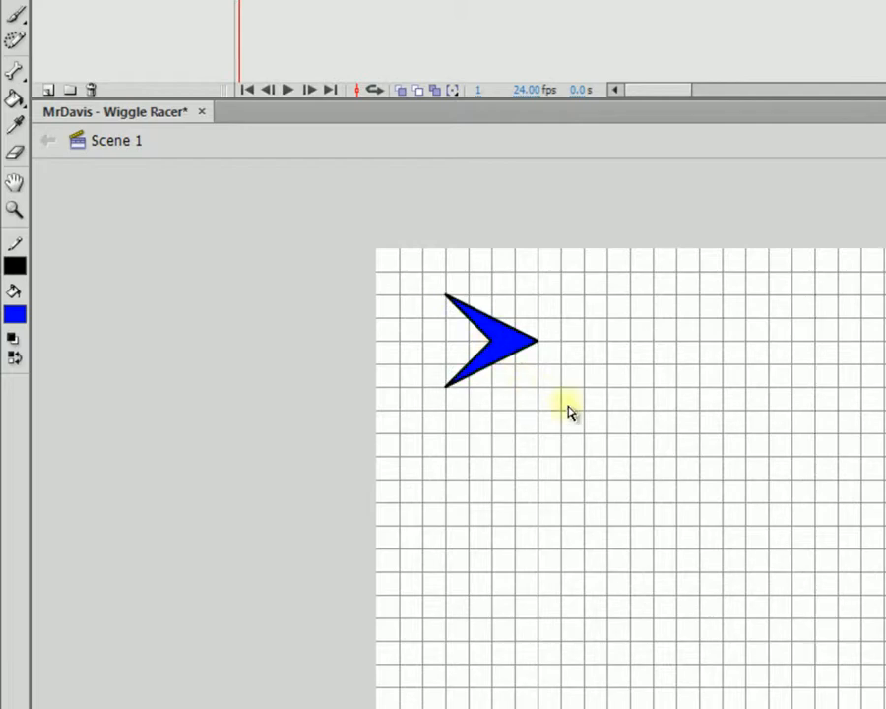
{"action": "left_click", "coordinate": [490, 345]}
{"action": "left_click_drag", "start_coordinate": [493, 347], "coordinate": [473, 354]}
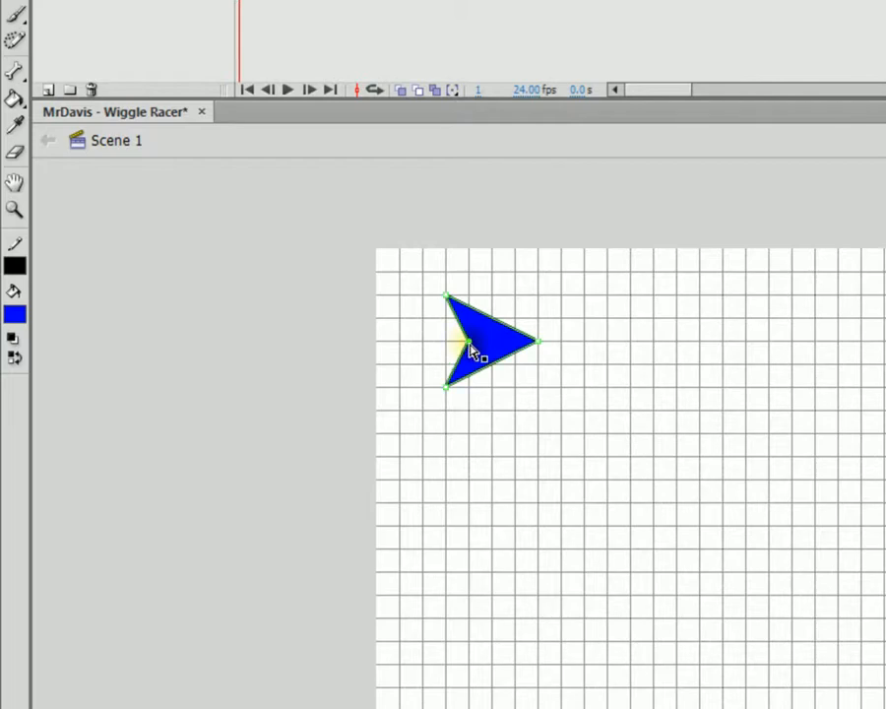
{"action": "left_click", "coordinate": [557, 404]}
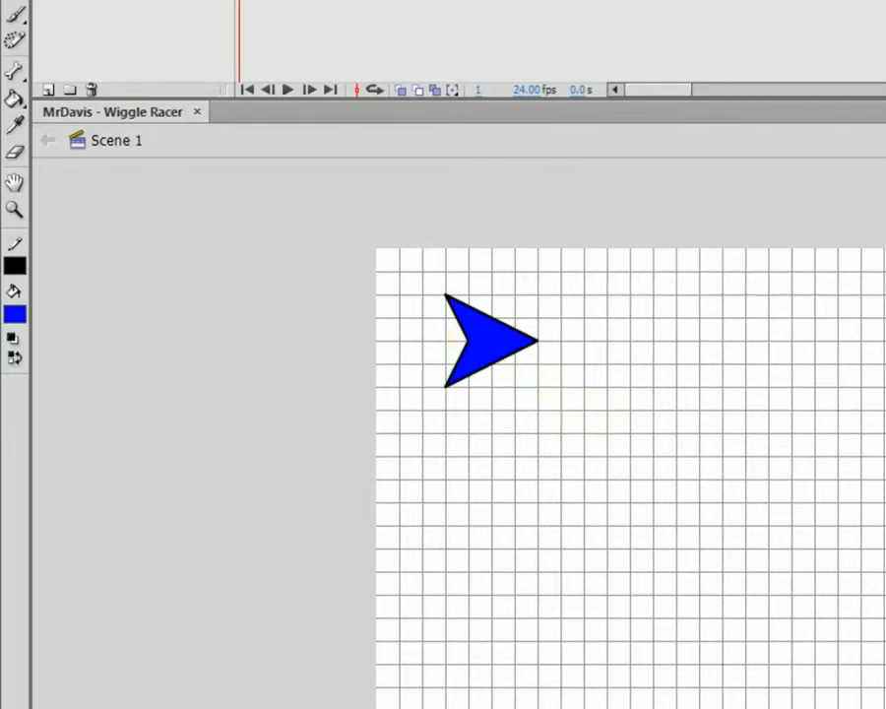
Convert the whole arrowhead, fill and outline, into a Movie Clip symbol named Racer with center registration.
{"action": "key", "text": "v"}
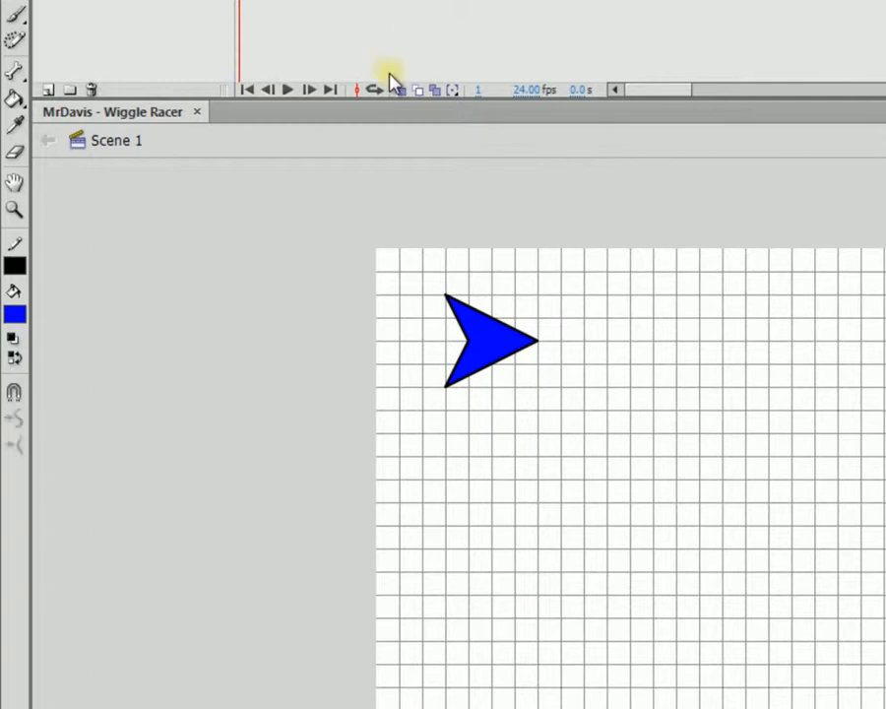
{"action": "left_click_drag", "start_coordinate": [592, 242], "coordinate": [391, 448]}
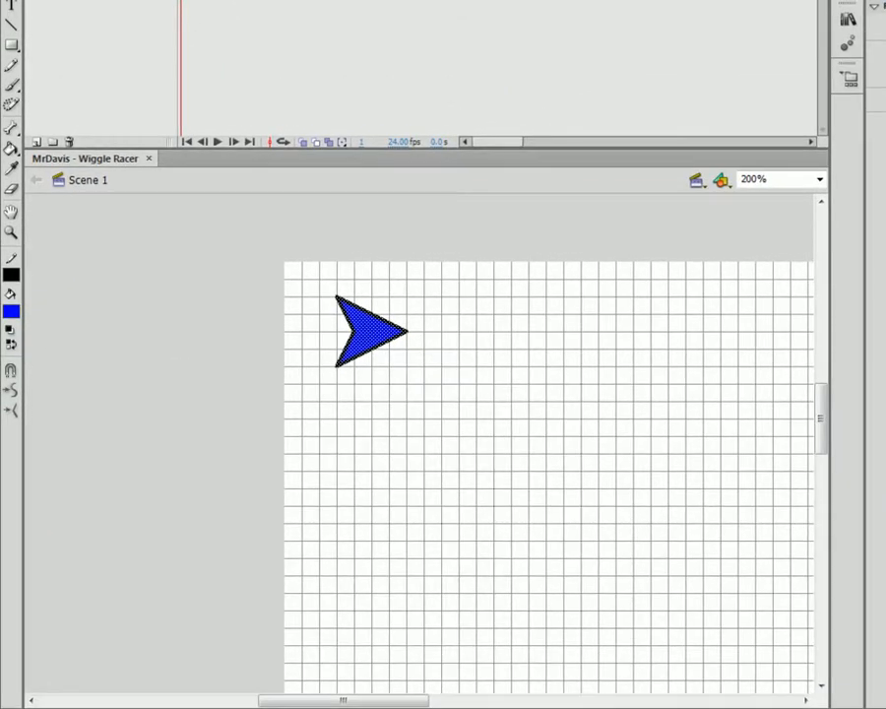
{"action": "key", "text": "F8"}
{"action": "left_click_drag", "start_coordinate": [283, 170], "coordinate": [484, 97]}
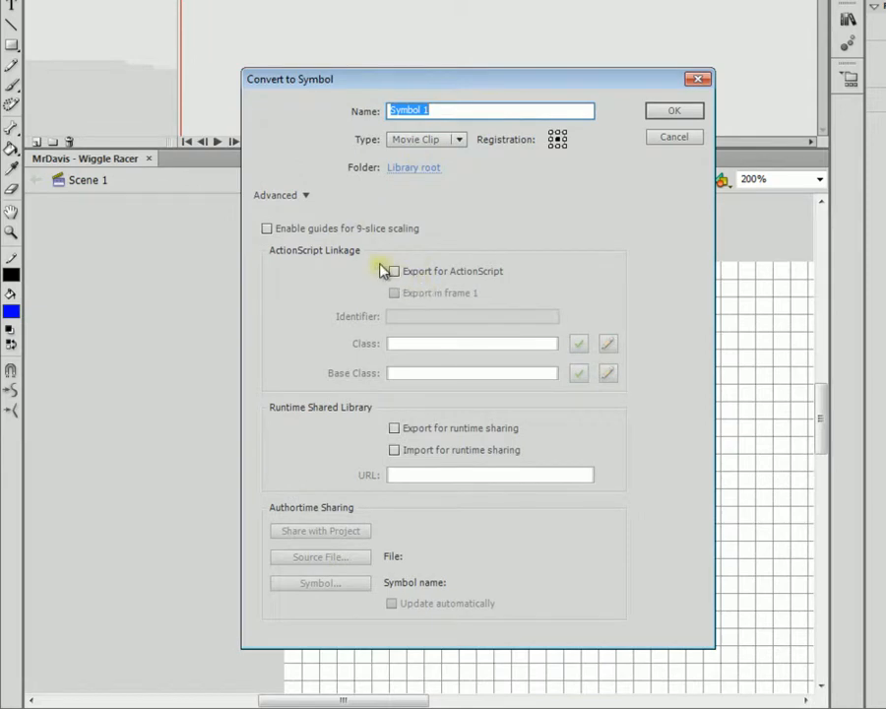
{"action": "left_click", "coordinate": [306, 197]}
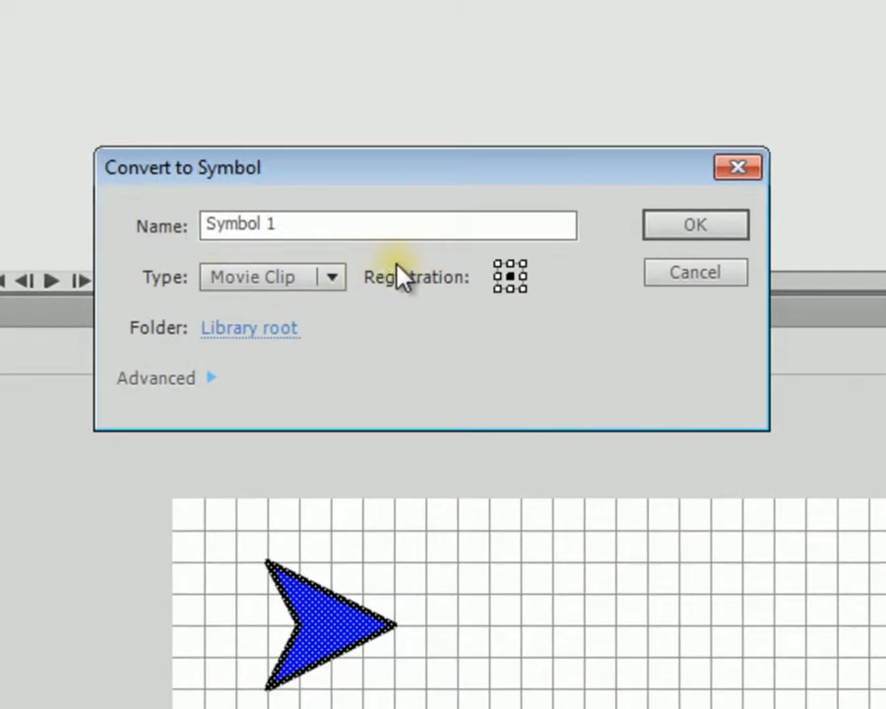
{"action": "left_click_drag", "start_coordinate": [287, 231], "coordinate": [162, 257]}
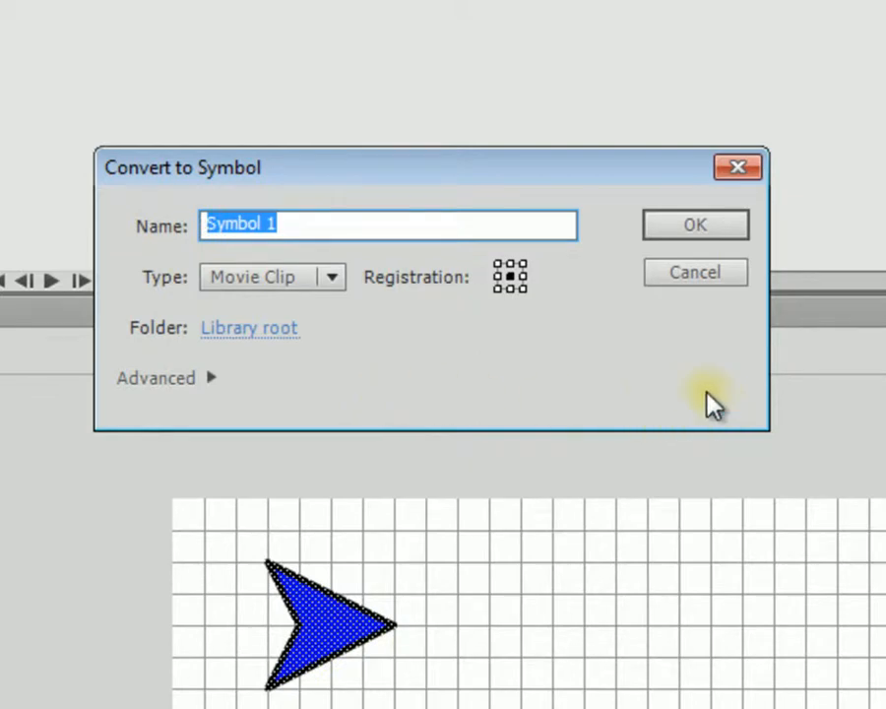
{"action": "type", "text": "R"}
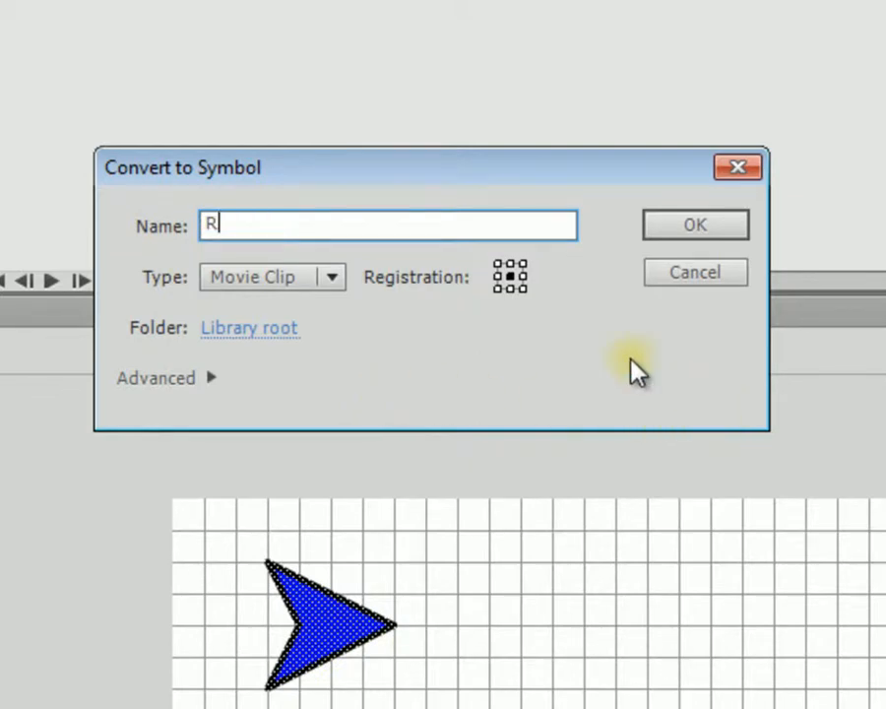
{"action": "type", "text": "acer"}
{"action": "key", "text": "Return"}
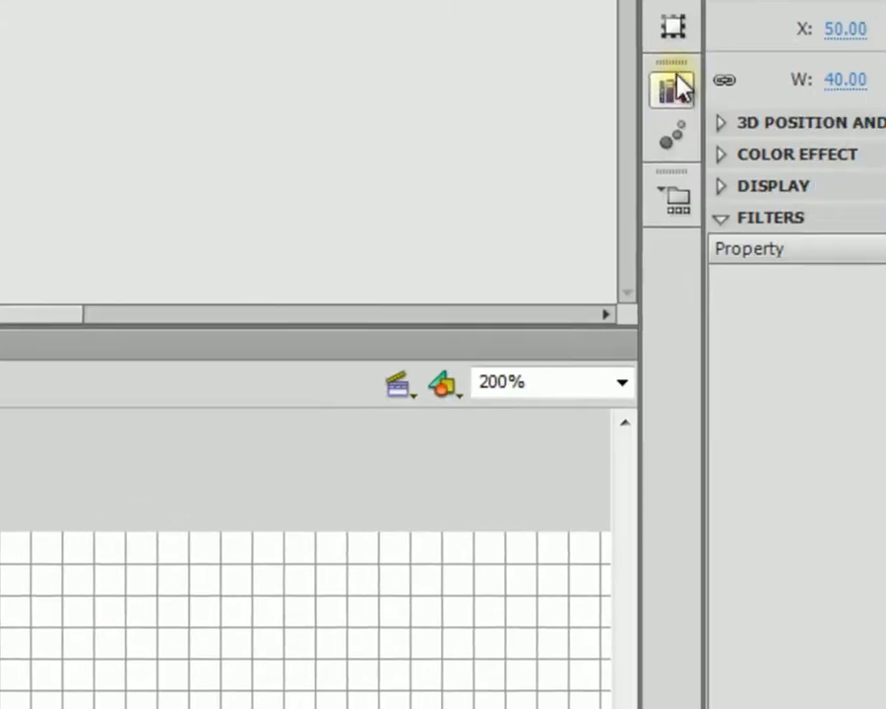
Rename the Racer symbol in the library as Racer Colors.
{"action": "left_click", "coordinate": [674, 89]}
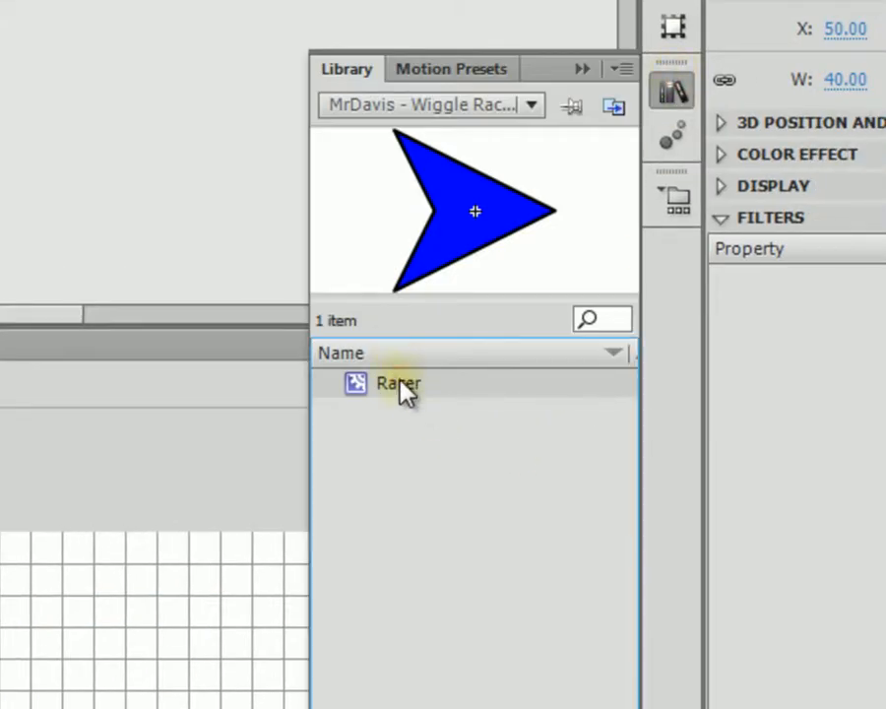
{"action": "right_click", "coordinate": [400, 384]}
{"action": "left_click", "coordinate": [532, 522]}
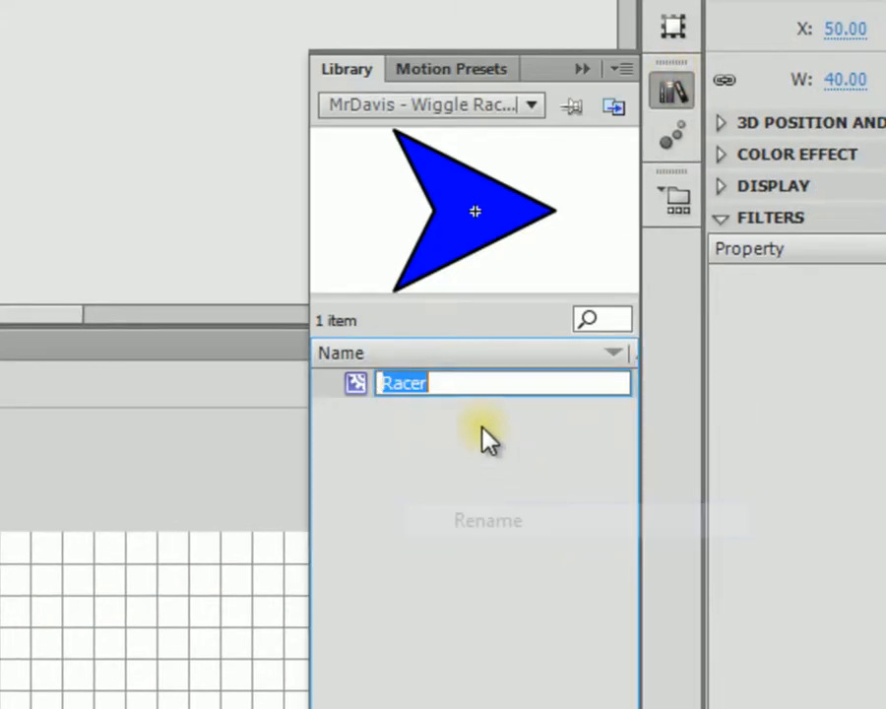
{"action": "left_click", "coordinate": [482, 385]}
{"action": "type", "text": "Colors"}
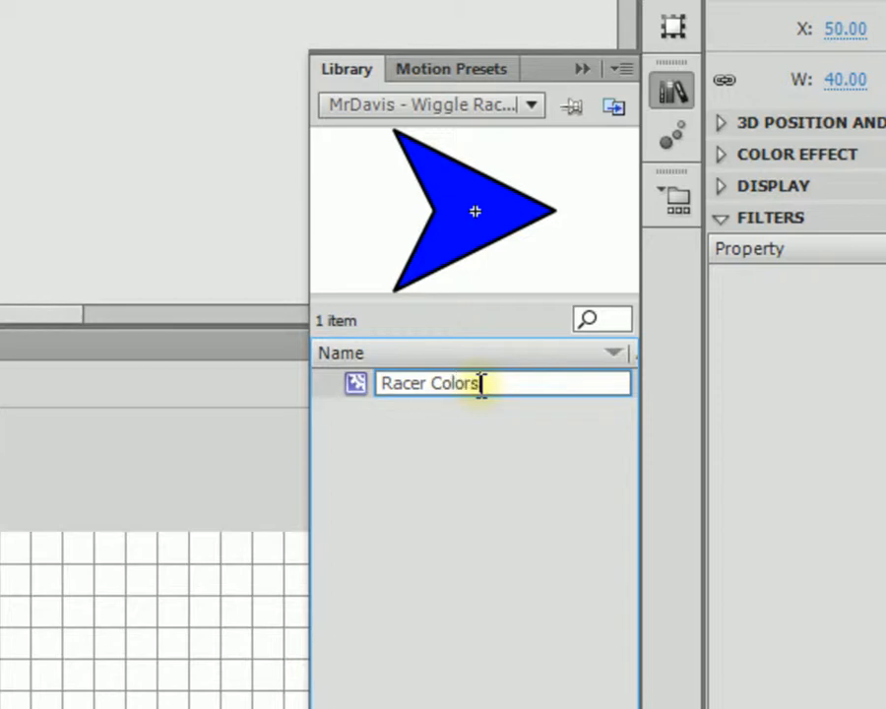
{"action": "key", "text": "Return"}
{"action": "left_click", "coordinate": [680, 95]}
{"action": "left_click", "coordinate": [674, 91]}
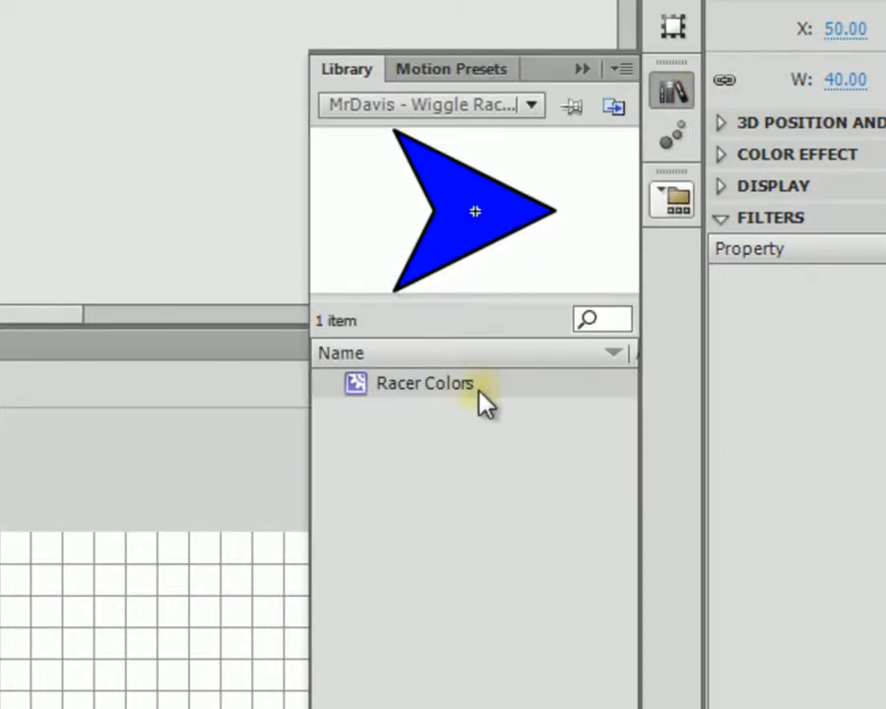
{"action": "right_click", "coordinate": [439, 396]}
{"action": "left_click", "coordinate": [545, 529]}
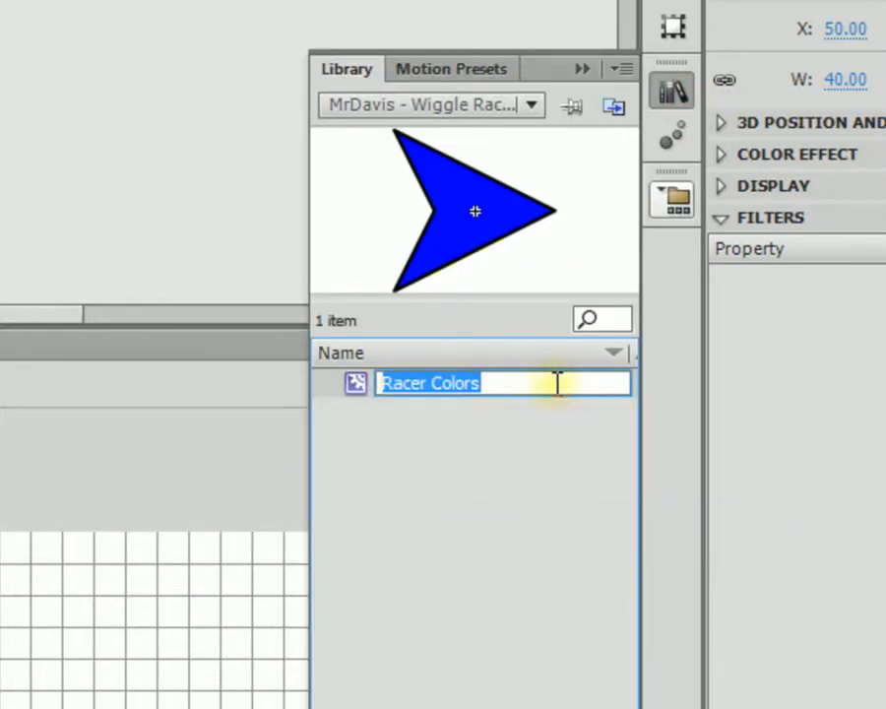
{"action": "left_click", "coordinate": [530, 481]}
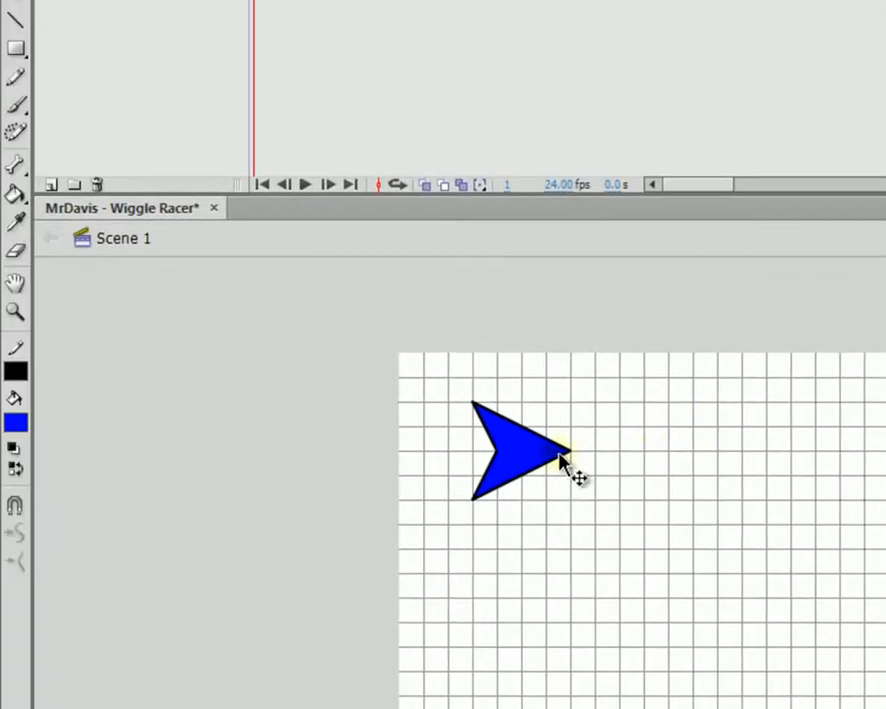
Open the arrowhead symbol on the stage for editing and hide the grid.
{"action": "double_click", "coordinate": [560, 456]}
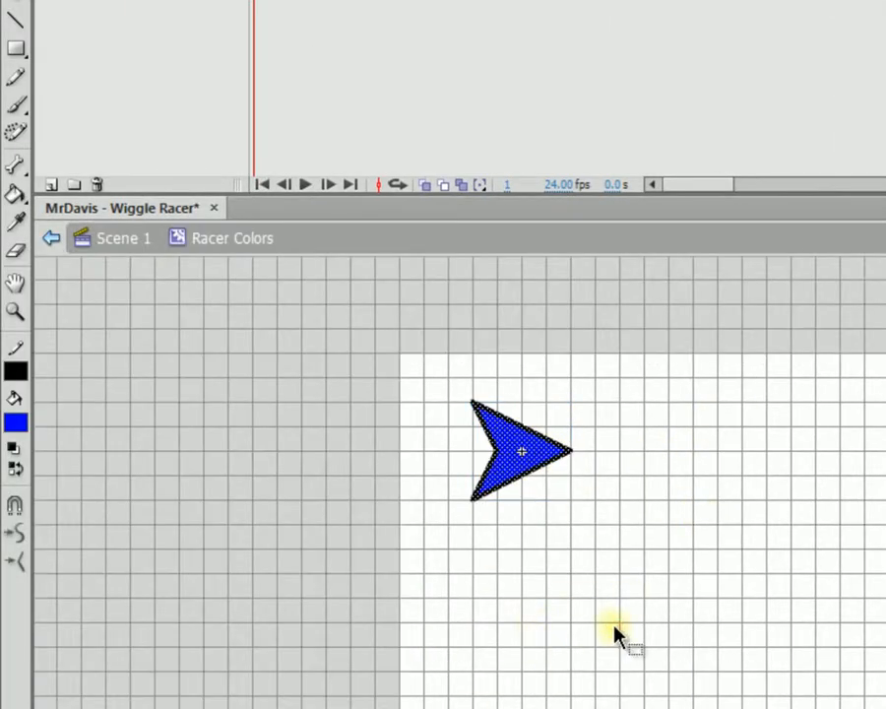
{"action": "left_click", "coordinate": [614, 632]}
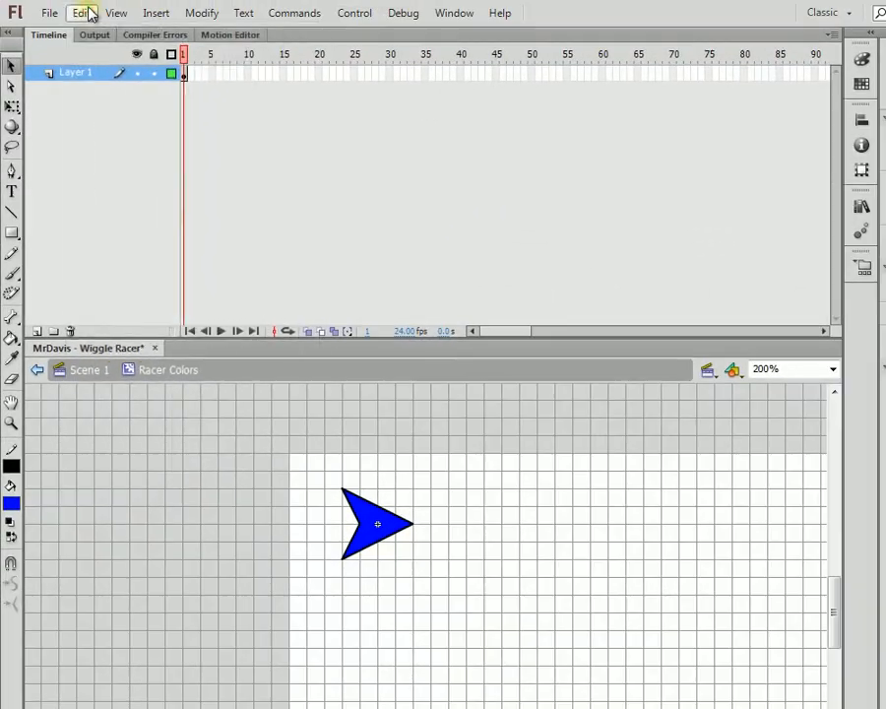
{"action": "left_click", "coordinate": [82, 13]}
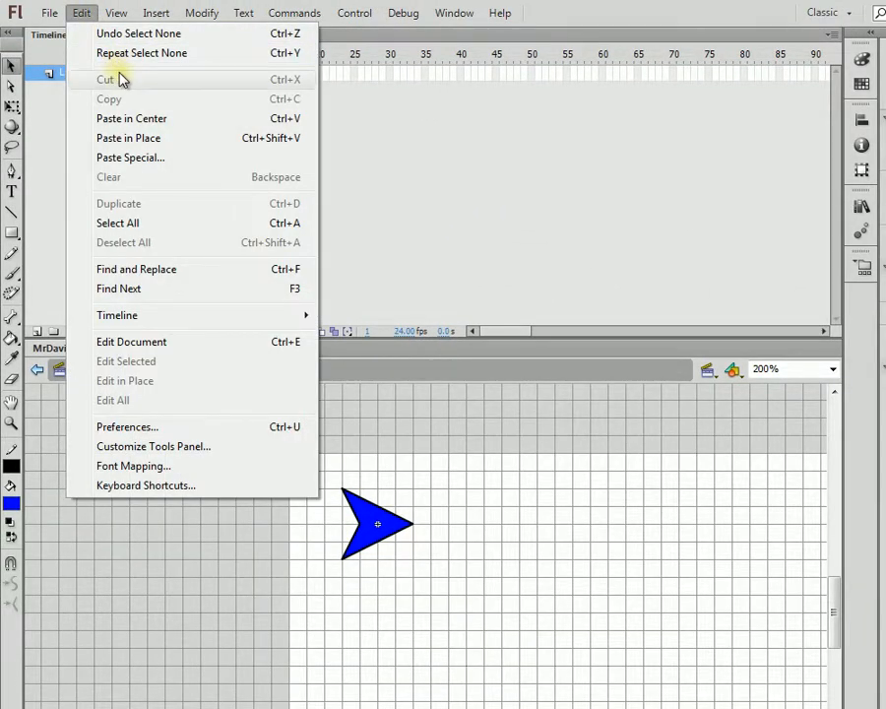
{"action": "mouse_move", "coordinate": [105, 14]}
{"action": "mouse_move", "coordinate": [263, 194]}
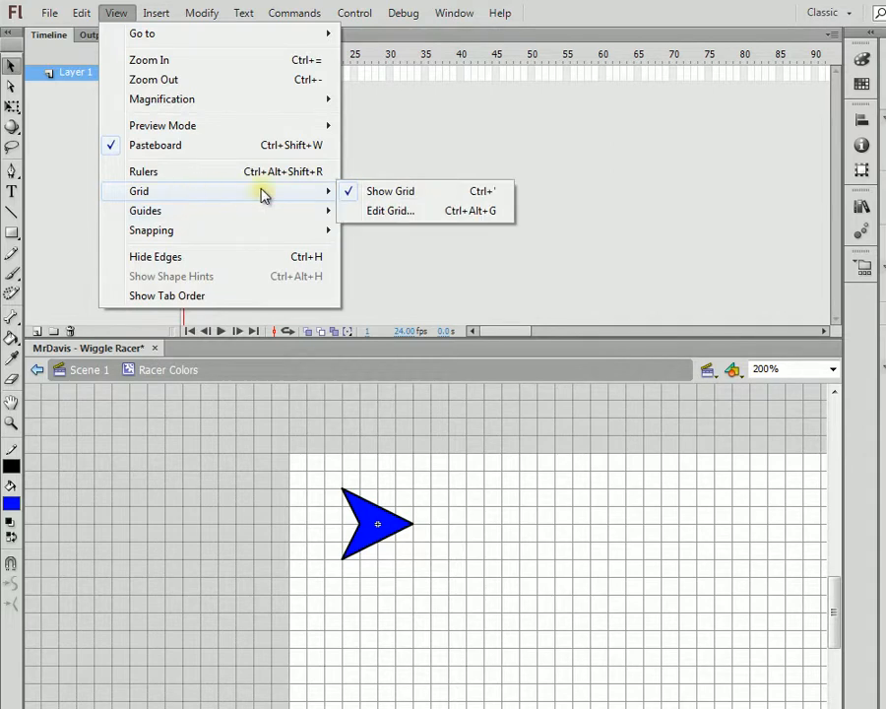
{"action": "left_click", "coordinate": [390, 191]}
Turn on snapping to objects.
{"action": "left_click", "coordinate": [118, 13]}
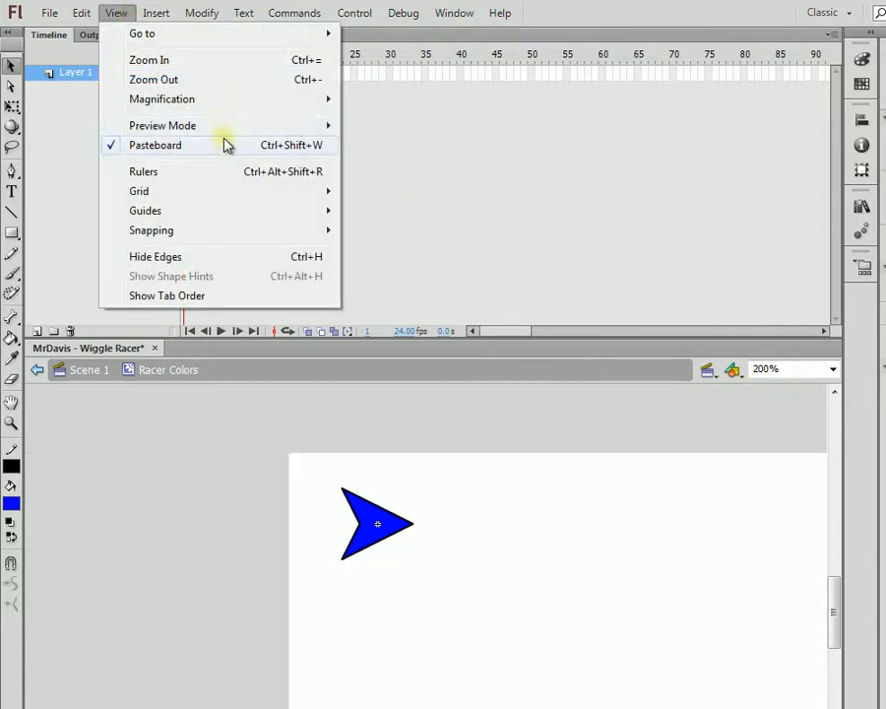
{"action": "mouse_move", "coordinate": [277, 216]}
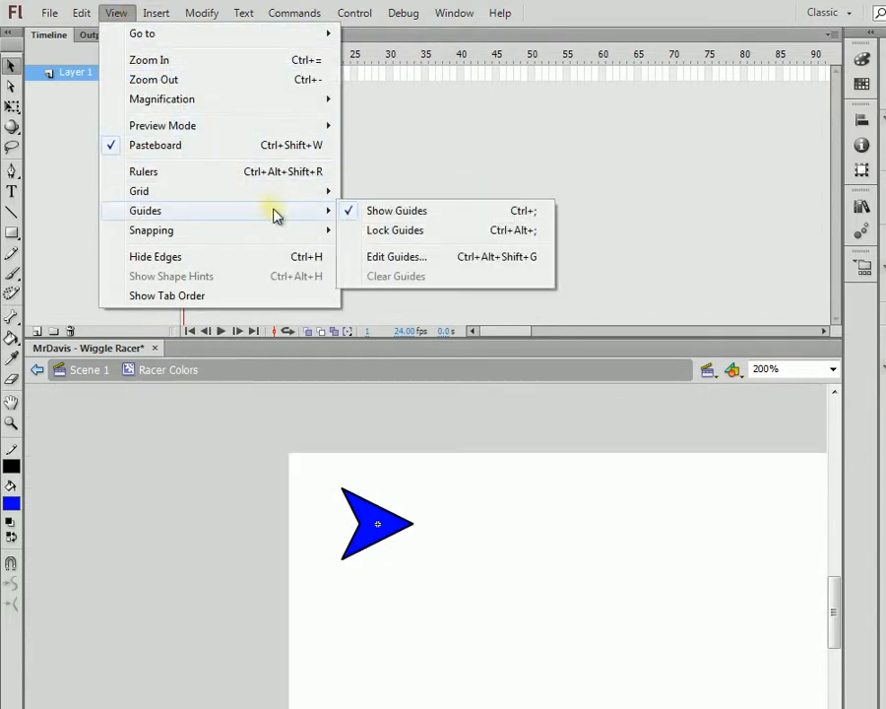
{"action": "mouse_move", "coordinate": [296, 230]}
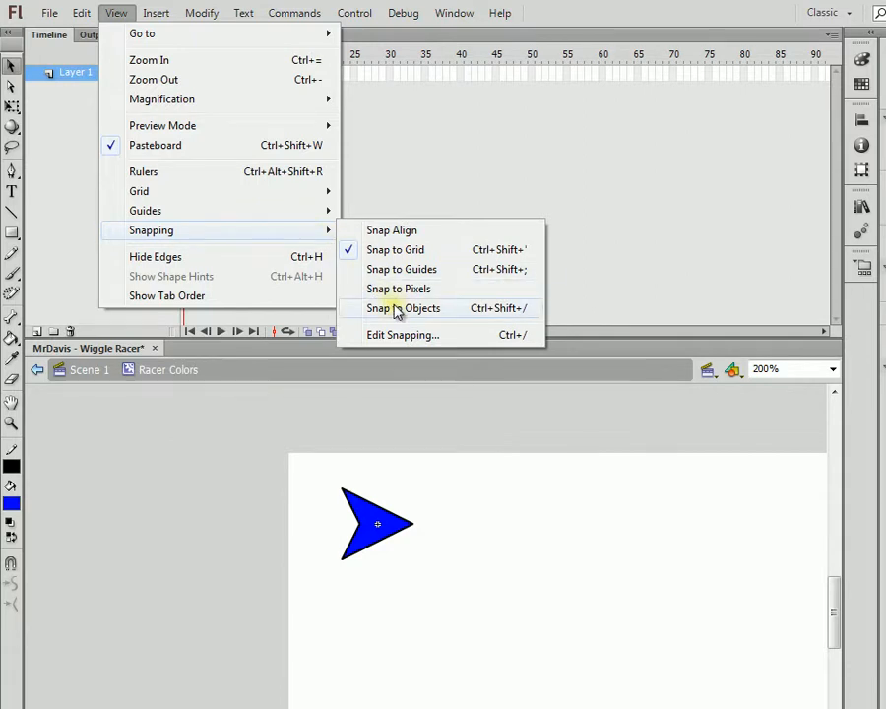
{"action": "left_click", "coordinate": [397, 308]}
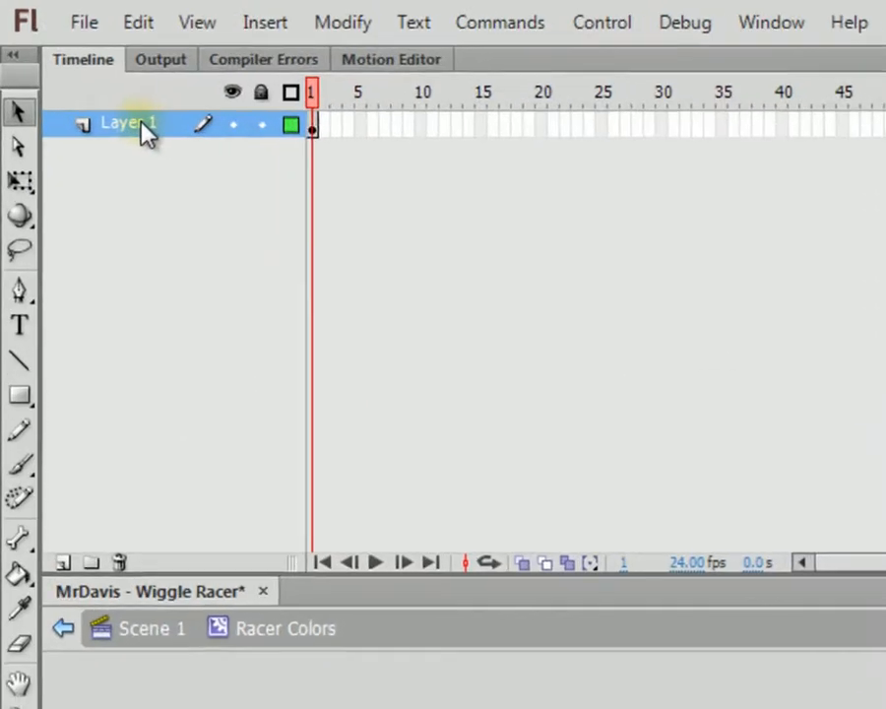
Rename Layer 1 inside the Racer Colors symbol as Art and save the file.
{"action": "double_click", "coordinate": [82, 73]}
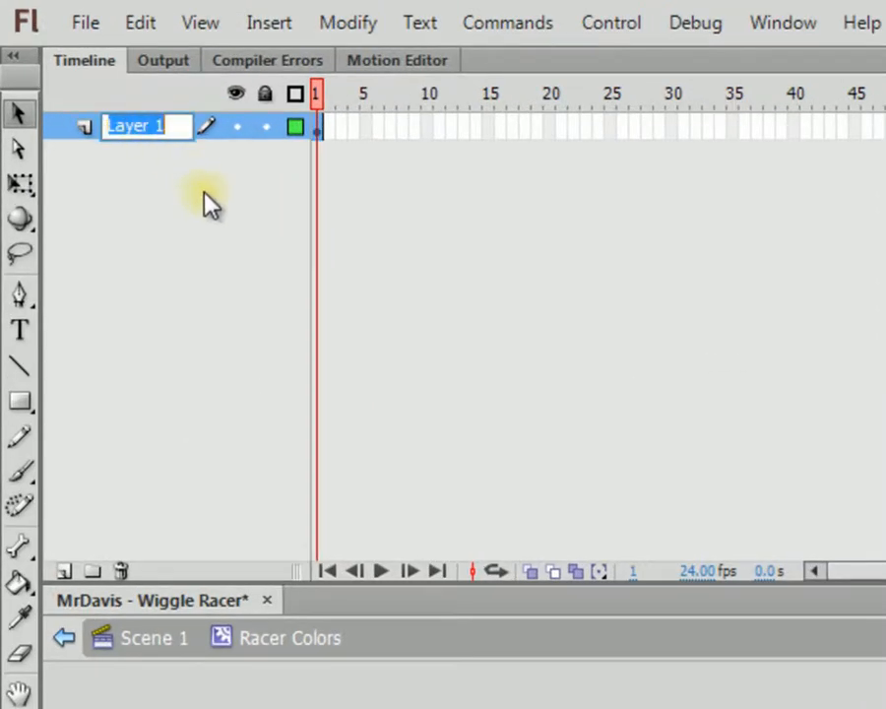
{"action": "type", "text": "ar"}
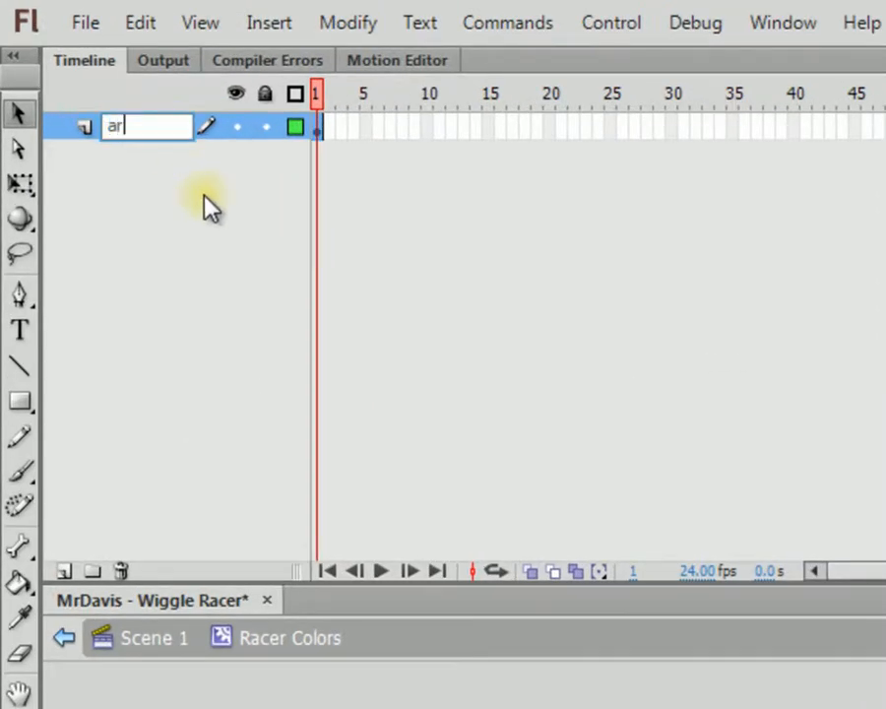
{"action": "key", "text": "BackSpace"}
{"action": "key", "text": "BackSpace"}
{"action": "type", "text": "Art"}
{"action": "key", "text": "Return"}
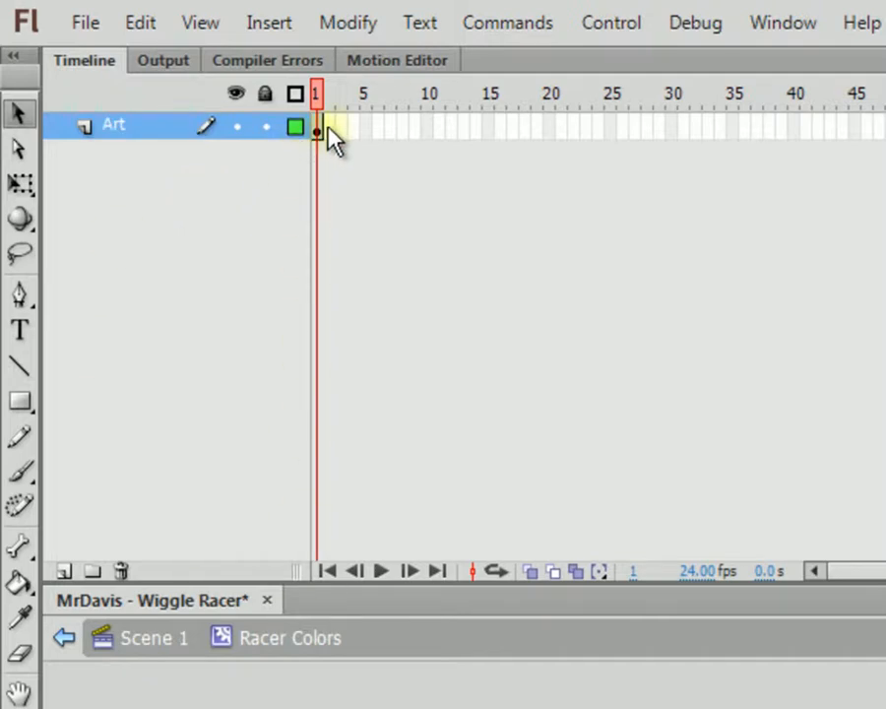
{"action": "left_click_drag", "start_coordinate": [328, 126], "coordinate": [465, 152]}
{"action": "left_click", "coordinate": [374, 331]}
{"action": "key", "text": "ctrl+s"}
Insert keyframes at frames 2, 3 and 4 of the Art layer.
{"action": "right_click", "coordinate": [331, 131]}
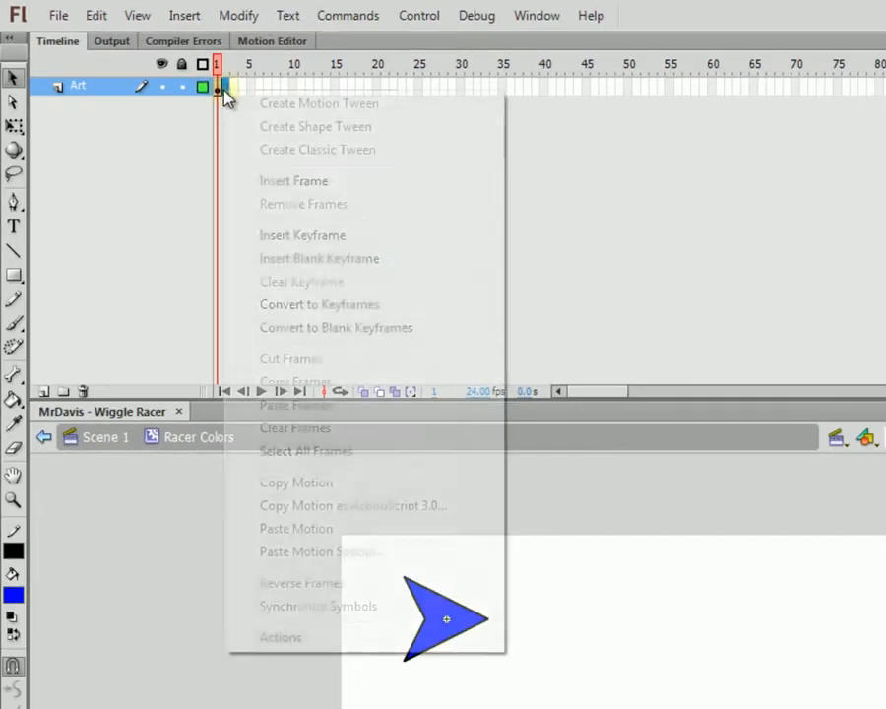
{"action": "left_click", "coordinate": [492, 344]}
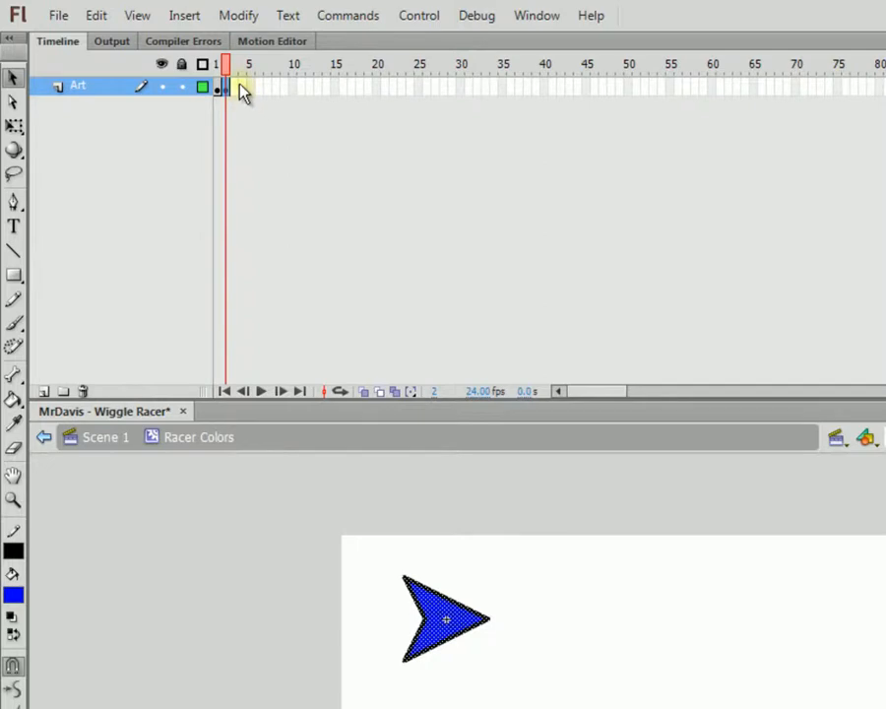
{"action": "right_click", "coordinate": [238, 88]}
{"action": "left_click", "coordinate": [285, 231]}
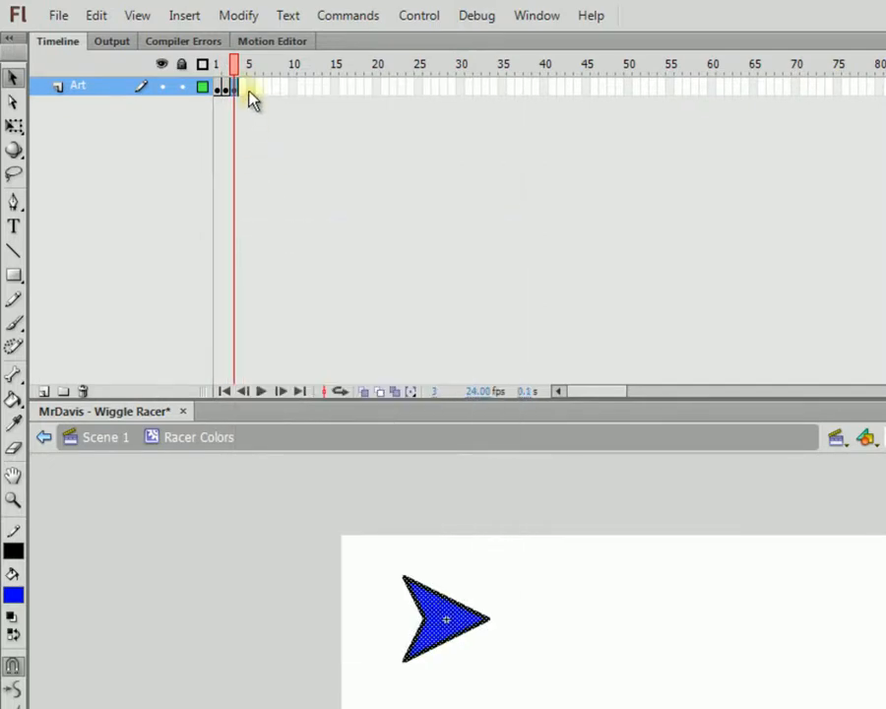
{"action": "right_click", "coordinate": [238, 89]}
{"action": "left_click", "coordinate": [286, 234]}
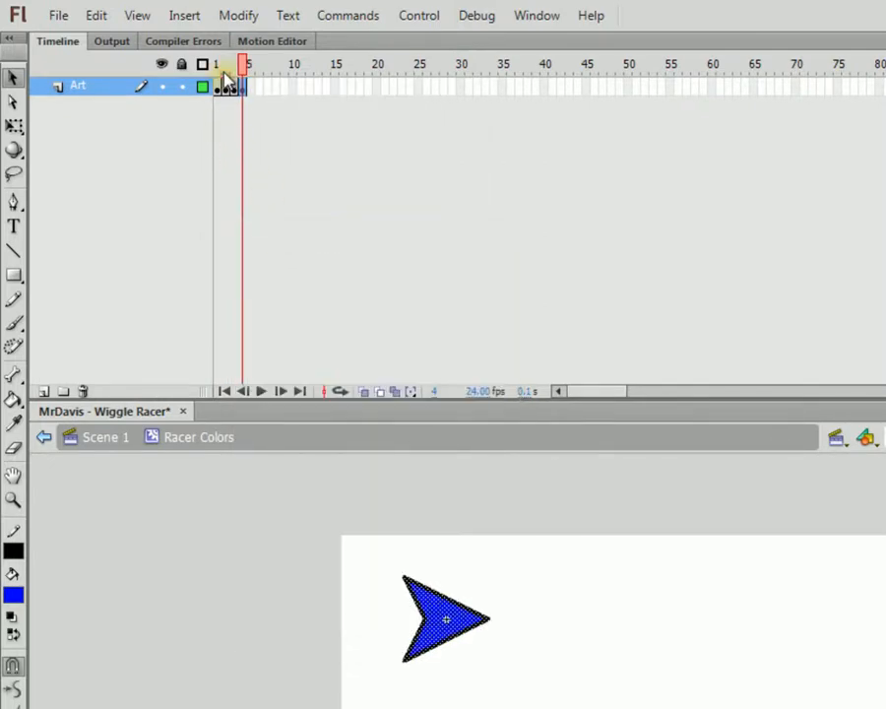
Fill the arrowhead in frame 2 with red using the Paint Bucket tool.
{"action": "left_click", "coordinate": [218, 87]}
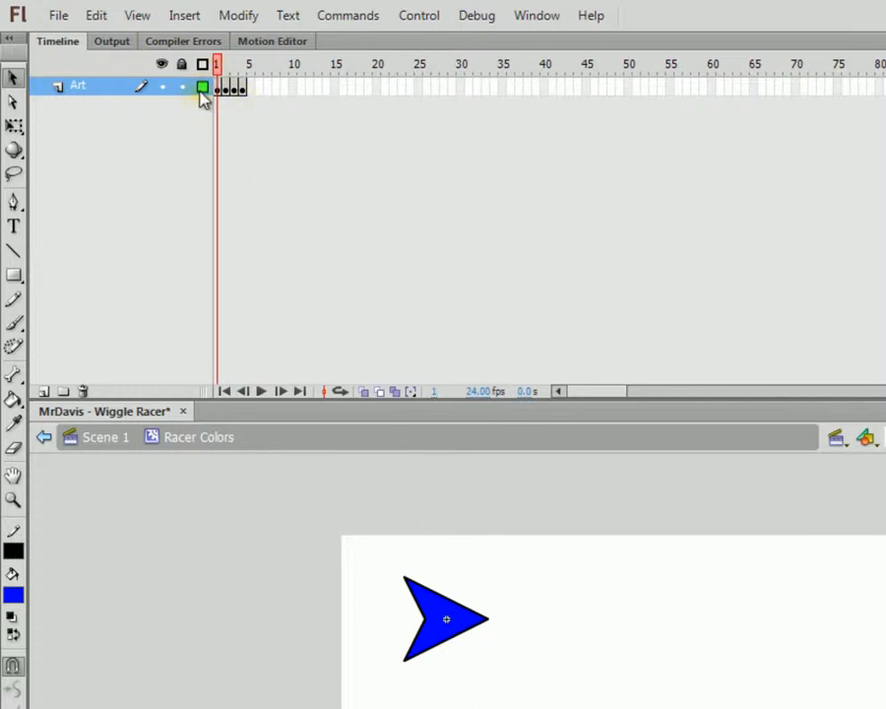
{"action": "left_click", "coordinate": [226, 89]}
{"action": "left_click", "coordinate": [542, 575]}
{"action": "left_click", "coordinate": [15, 594]}
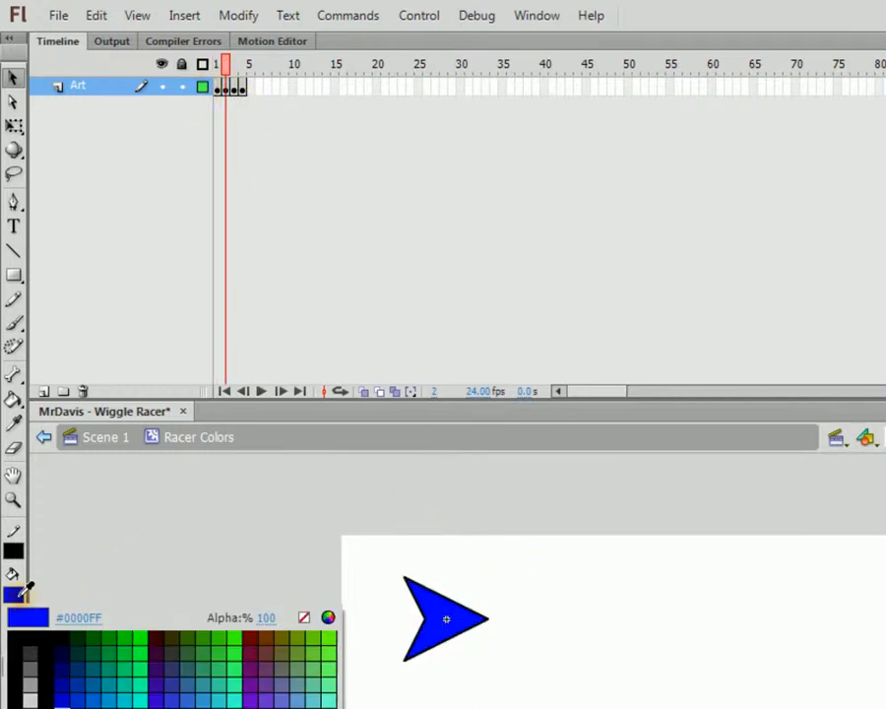
{"action": "left_click", "coordinate": [20, 707]}
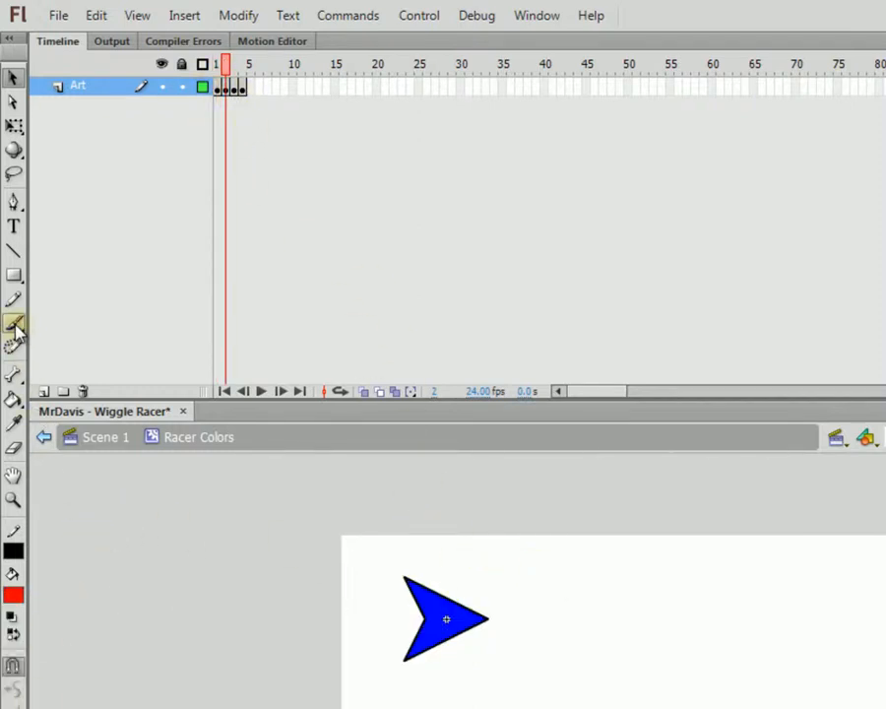
{"action": "left_click", "coordinate": [14, 398]}
{"action": "left_click", "coordinate": [446, 613]}
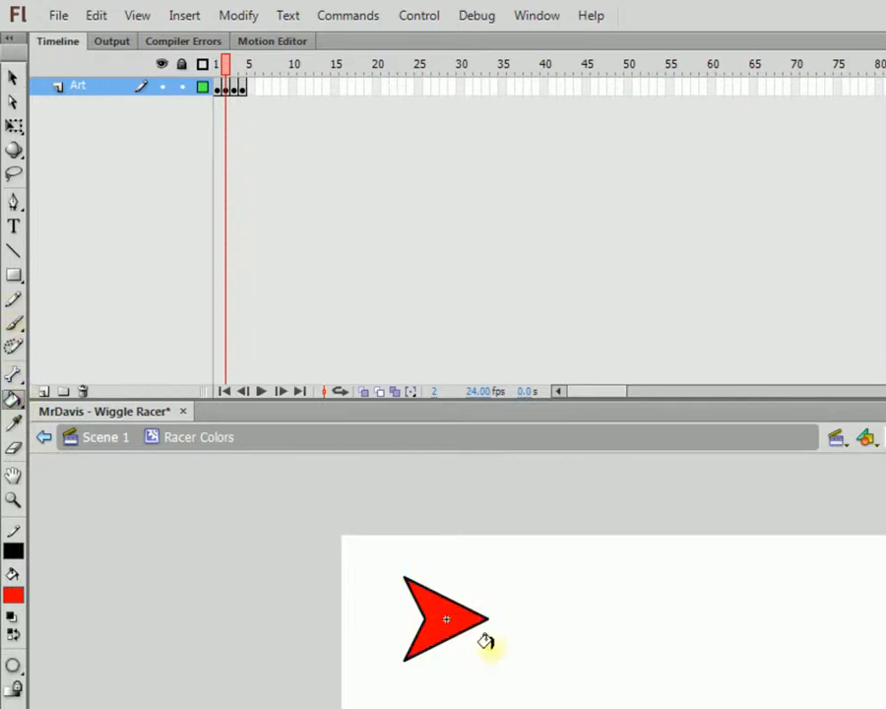
Fill the arrowhead in frame 3 with green using the Paint Bucket tool.
{"action": "left_click", "coordinate": [12, 76]}
{"action": "left_click", "coordinate": [232, 90]}
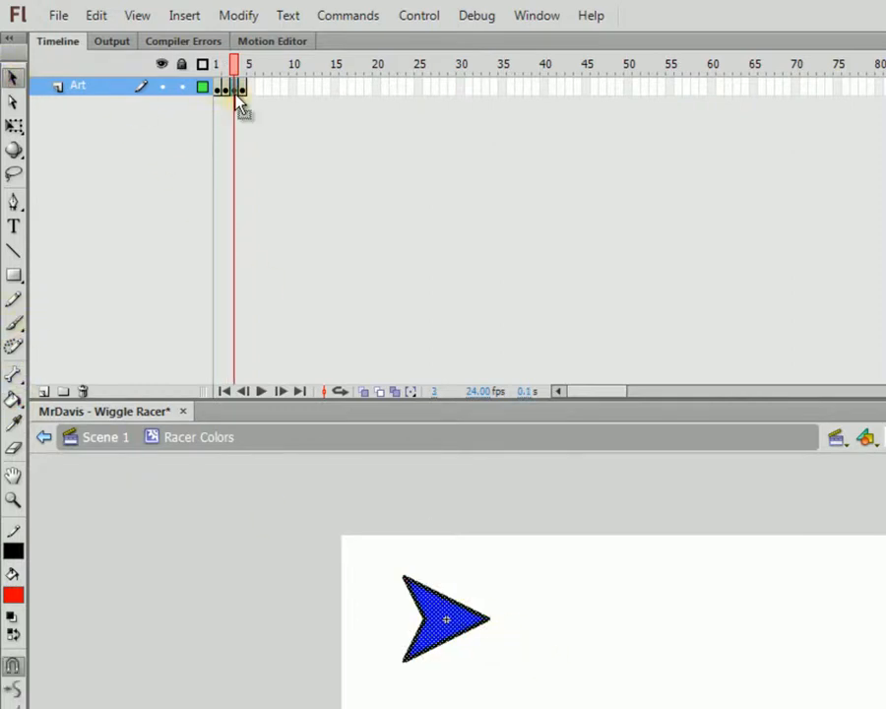
{"action": "left_click", "coordinate": [13, 595]}
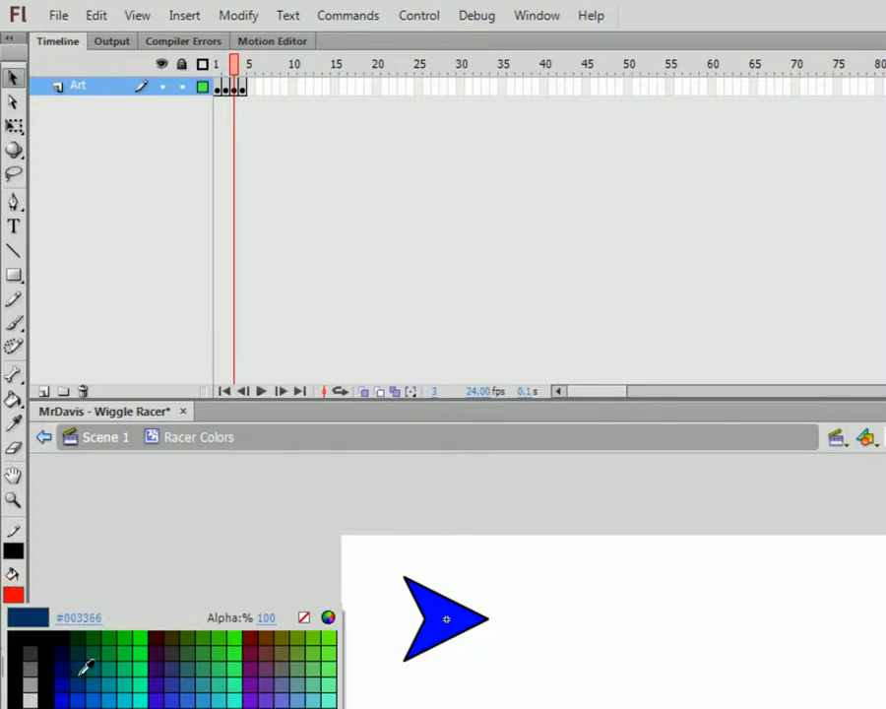
{"action": "left_click", "coordinate": [146, 632]}
{"action": "left_click", "coordinate": [13, 400]}
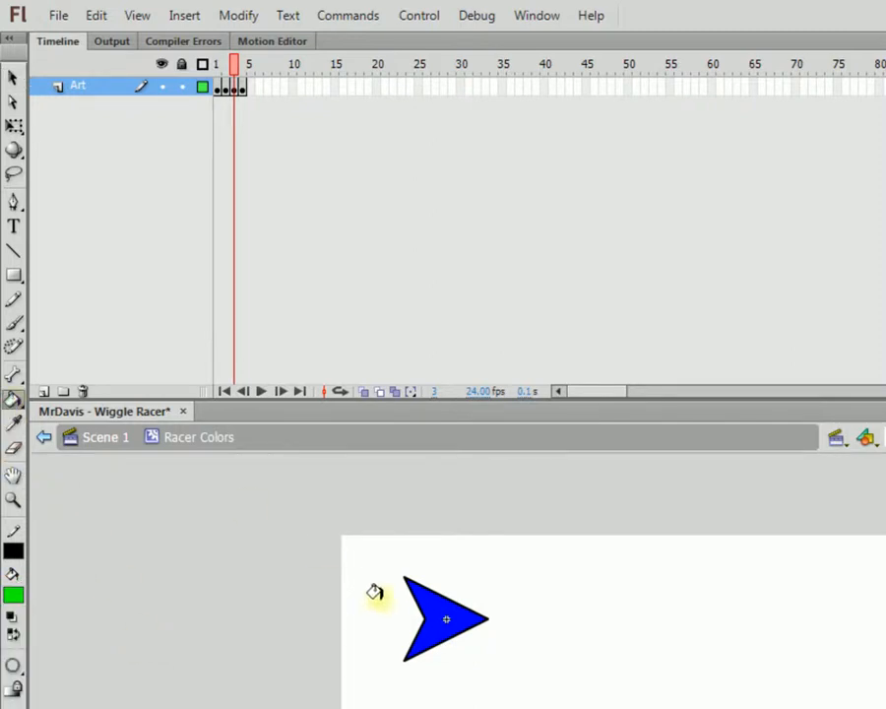
{"action": "left_click", "coordinate": [426, 589]}
Change the fill of the arrowhead in frame 4 to yellow.
{"action": "left_click", "coordinate": [242, 90]}
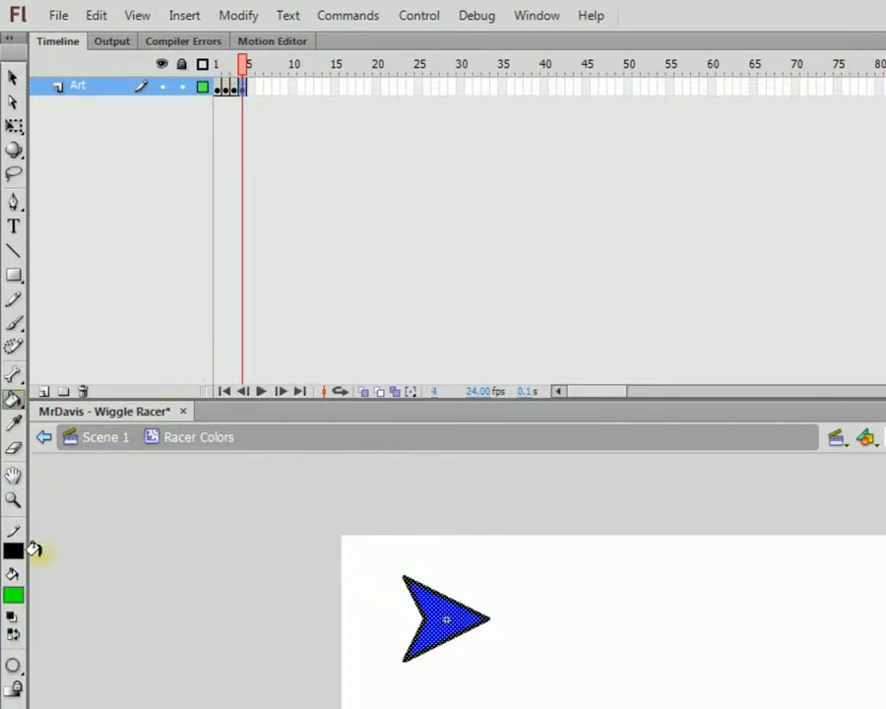
{"action": "left_click", "coordinate": [13, 595]}
{"action": "left_click", "coordinate": [60, 704]}
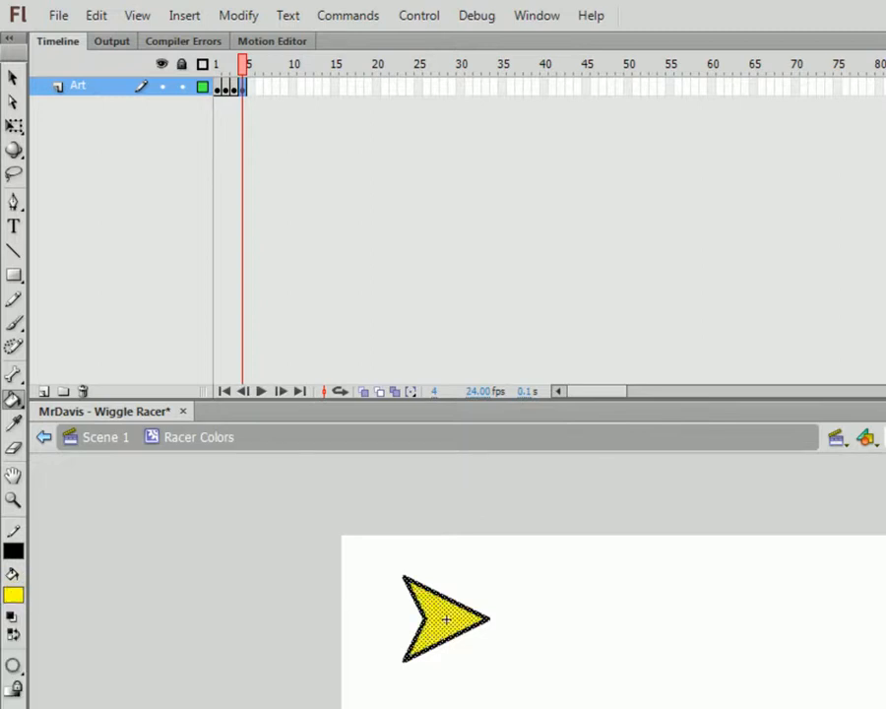
Scrub through the Art layer's frames and test the movie to check the racer's colour changes.
{"action": "mouse_move", "coordinate": [244, 76]}
{"action": "left_mouse_down"}
{"action": "mouse_move", "coordinate": [215, 71]}
{"action": "mouse_move", "coordinate": [252, 69]}
{"action": "left_mouse_up"}
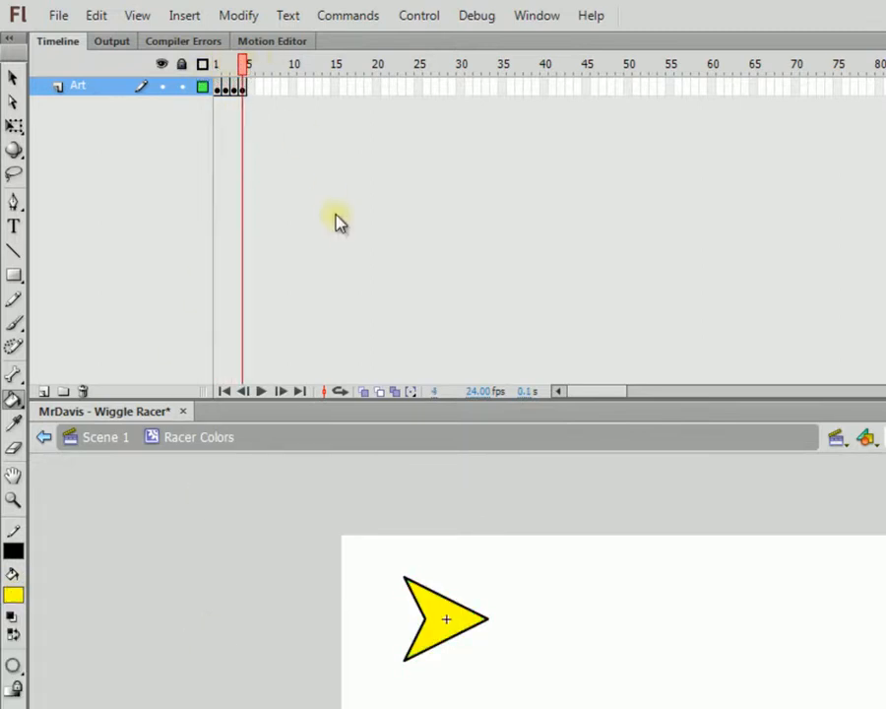
{"action": "key", "text": "ctrl+Return"}
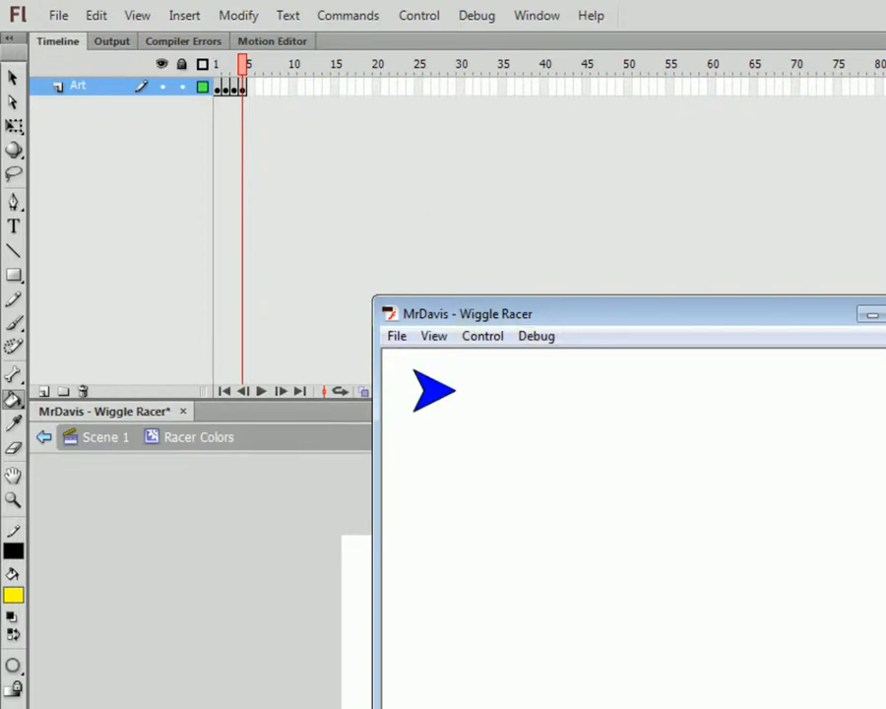
{"action": "key", "text": "ctrl+w"}
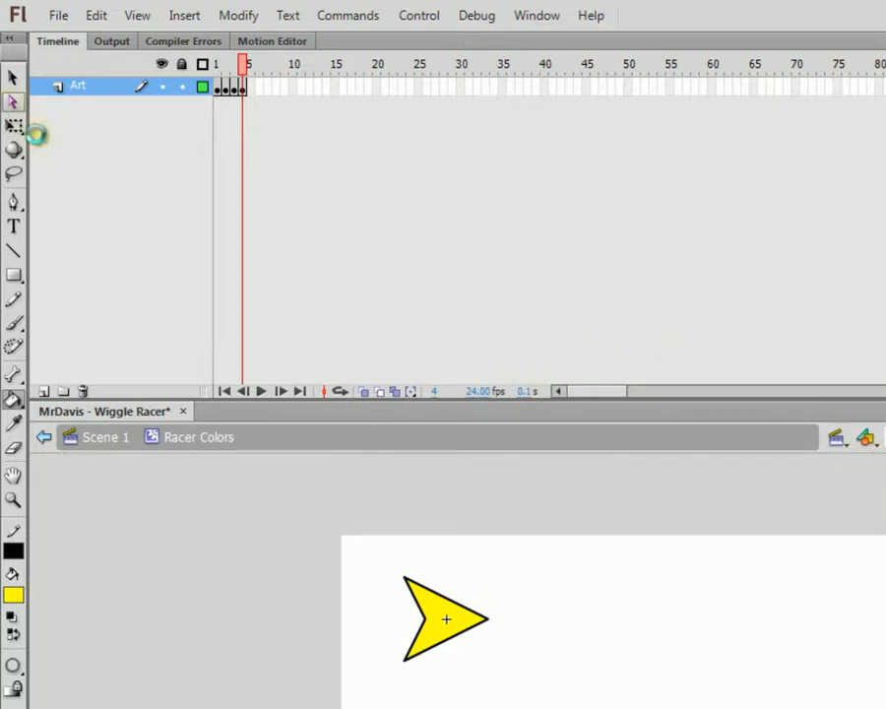
Save the file and return to Scene 1 with nothing selected.
{"action": "left_click", "coordinate": [12, 77]}
{"action": "key", "text": "ctrl+s"}
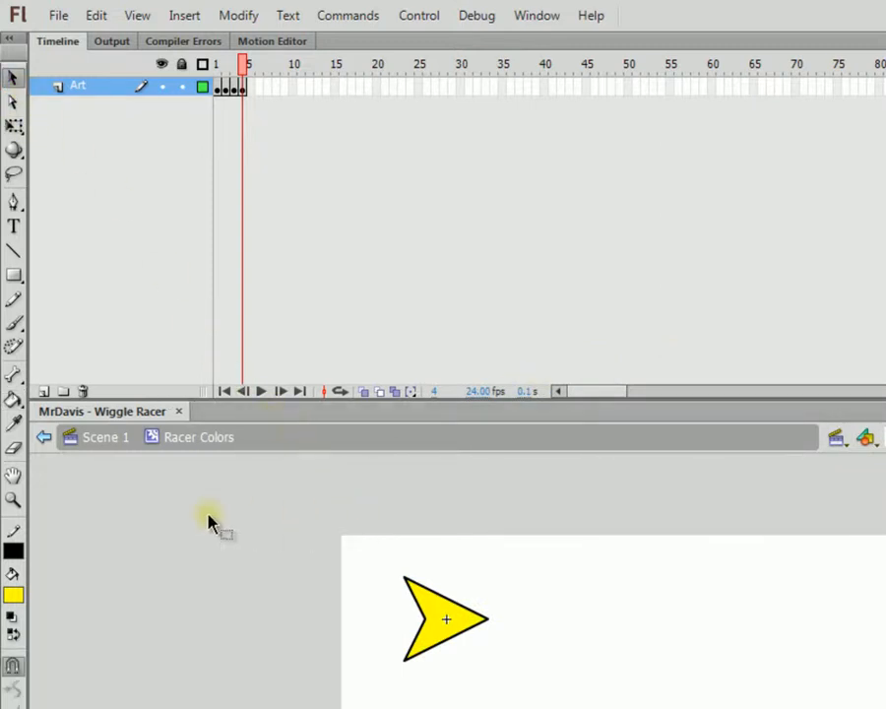
{"action": "left_click", "coordinate": [44, 442]}
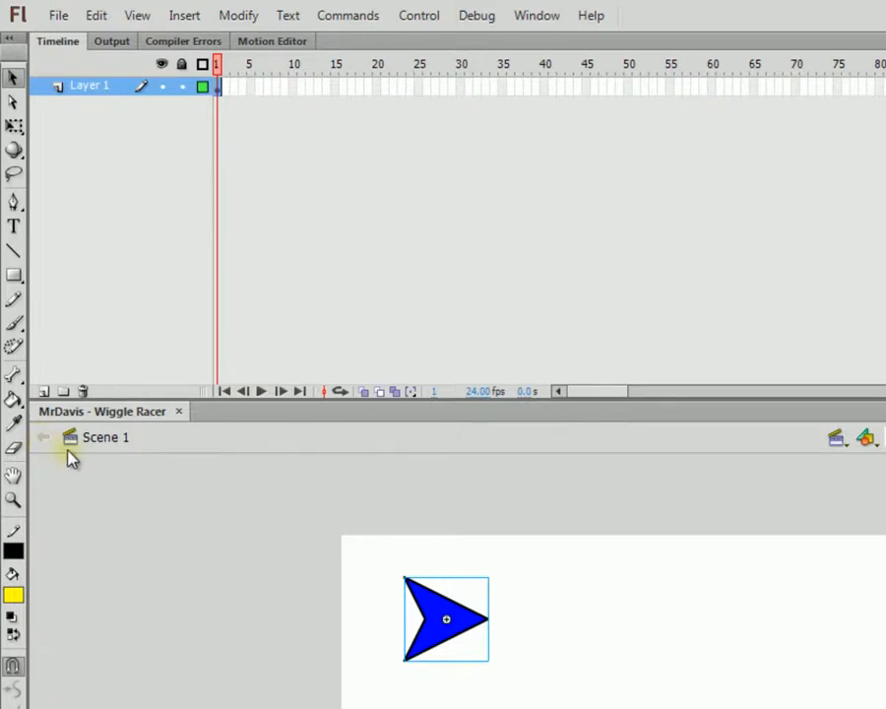
{"action": "left_click", "coordinate": [601, 598]}
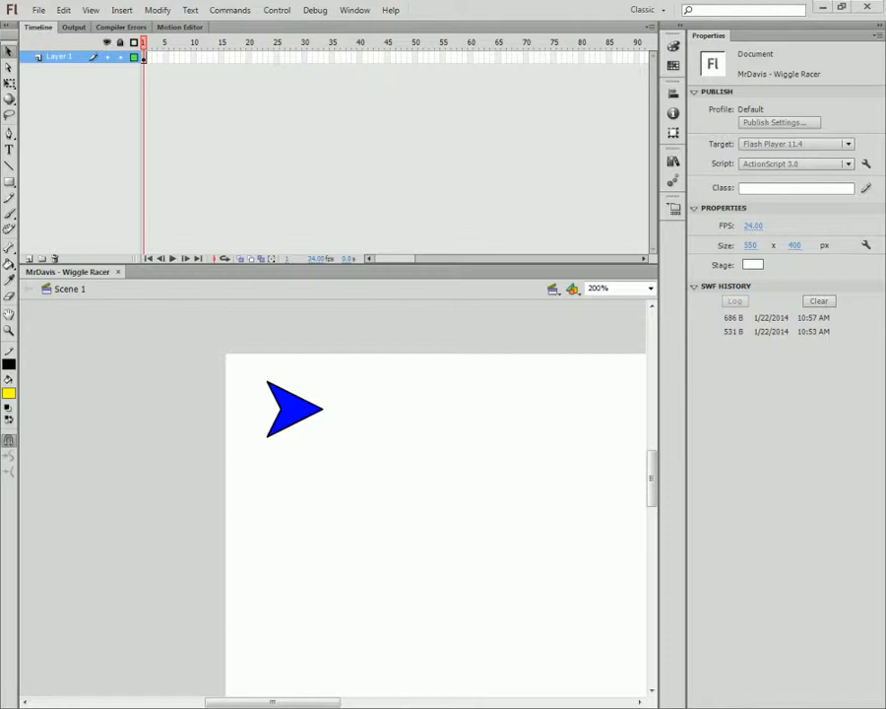
Draw a rounded rectangle about 110 by 25 px below the racer, with corner radius 30, no stroke and a blue radial gradient fill.
{"action": "left_click", "coordinate": [10, 180]}
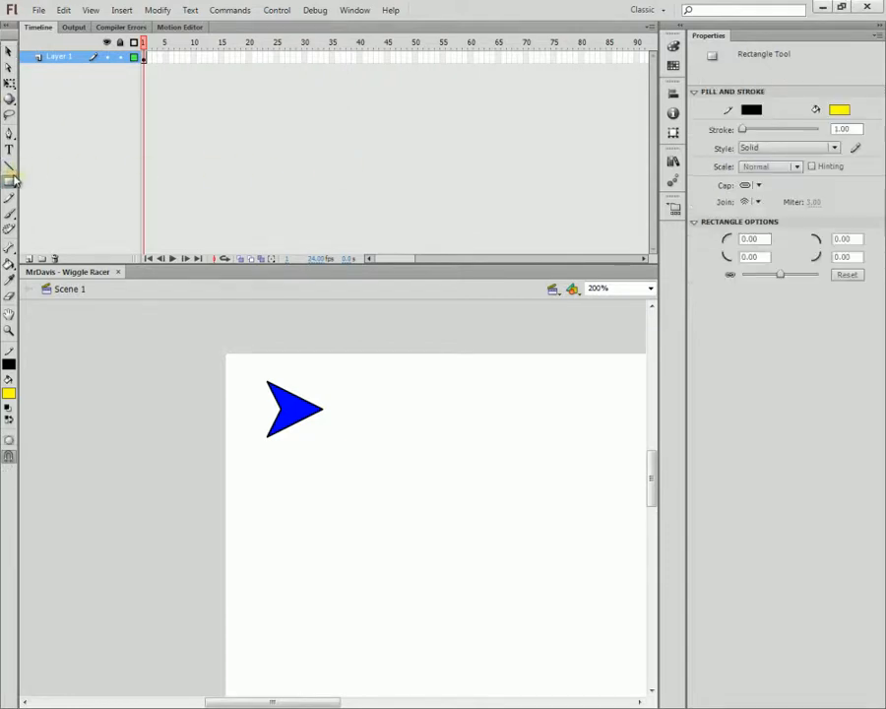
{"action": "left_click", "coordinate": [9, 364]}
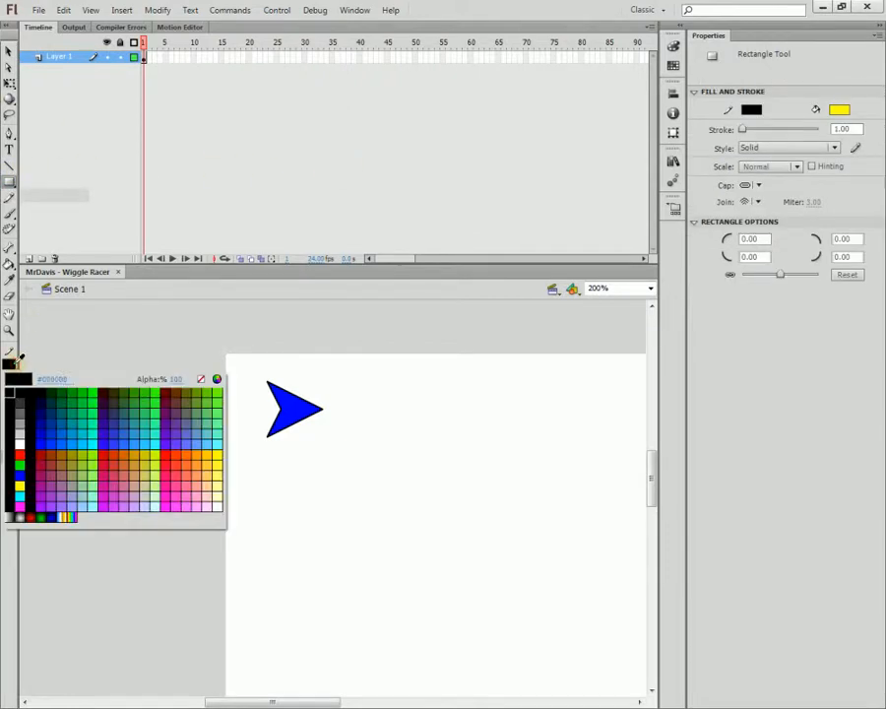
{"action": "left_click", "coordinate": [199, 375]}
{"action": "left_click", "coordinate": [8, 393]}
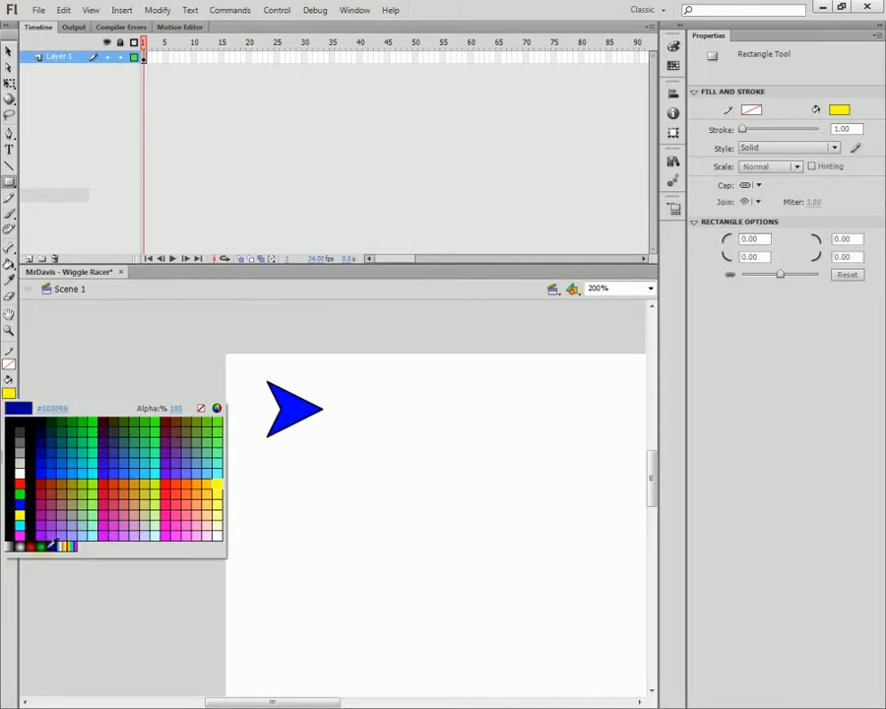
{"action": "left_click", "coordinate": [48, 538]}
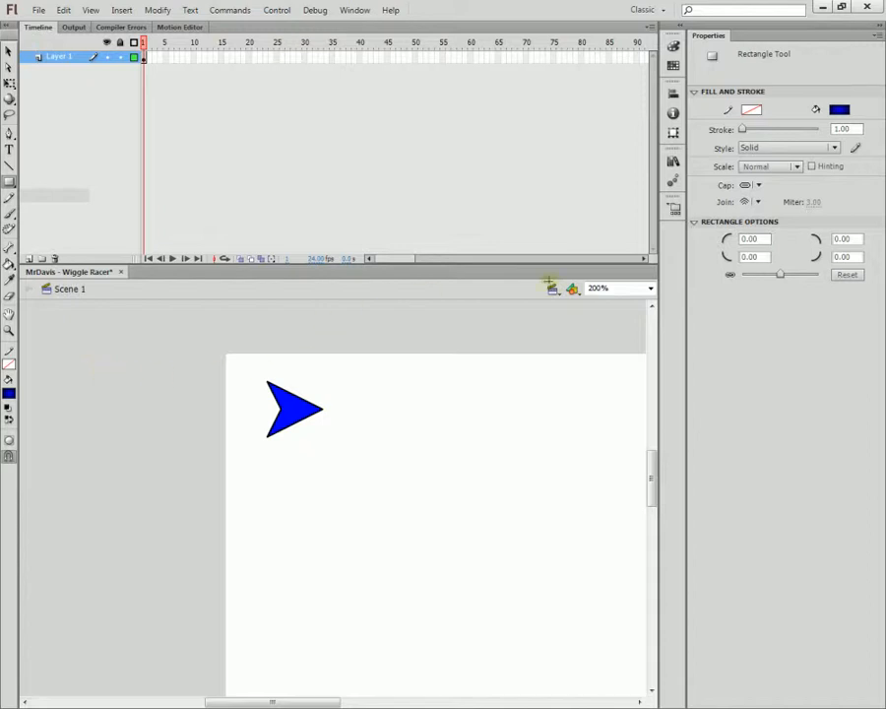
{"action": "left_click", "coordinate": [750, 238]}
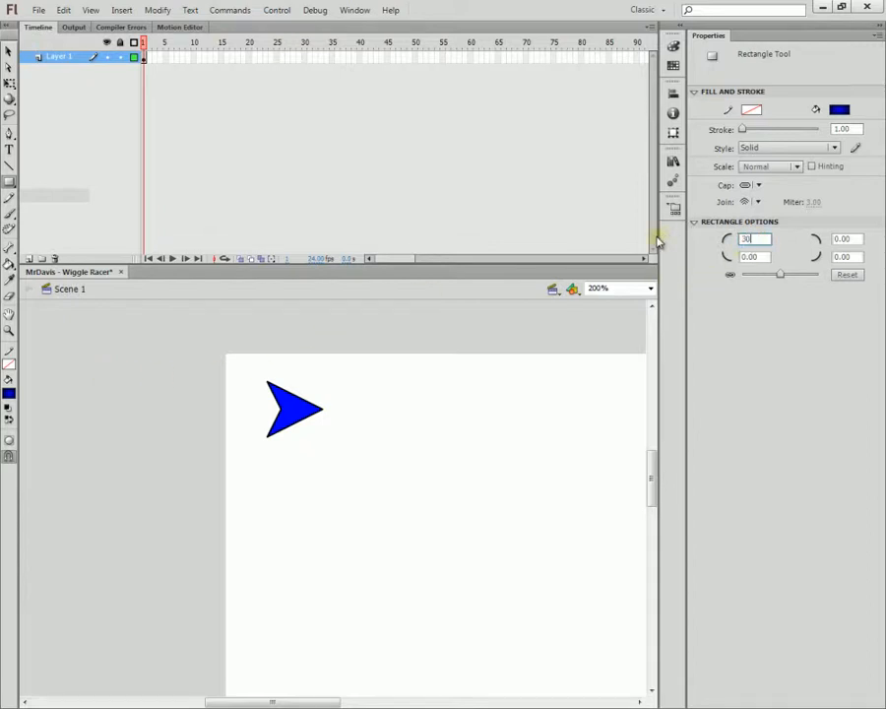
{"action": "type", "text": "30"}
{"action": "key", "text": "Return"}
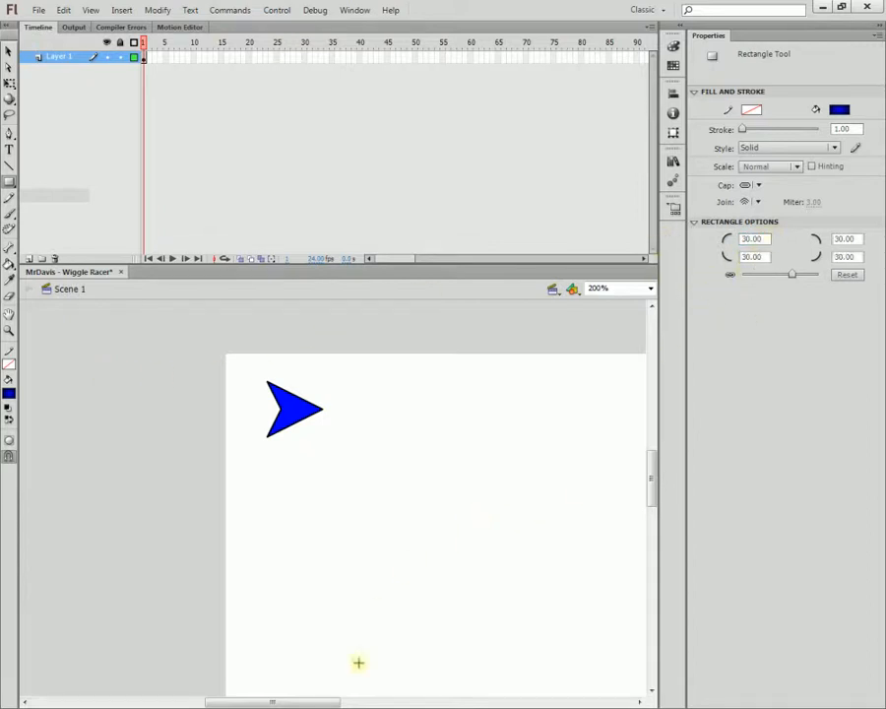
{"action": "left_click_drag", "start_coordinate": [269, 506], "coordinate": [419, 530]}
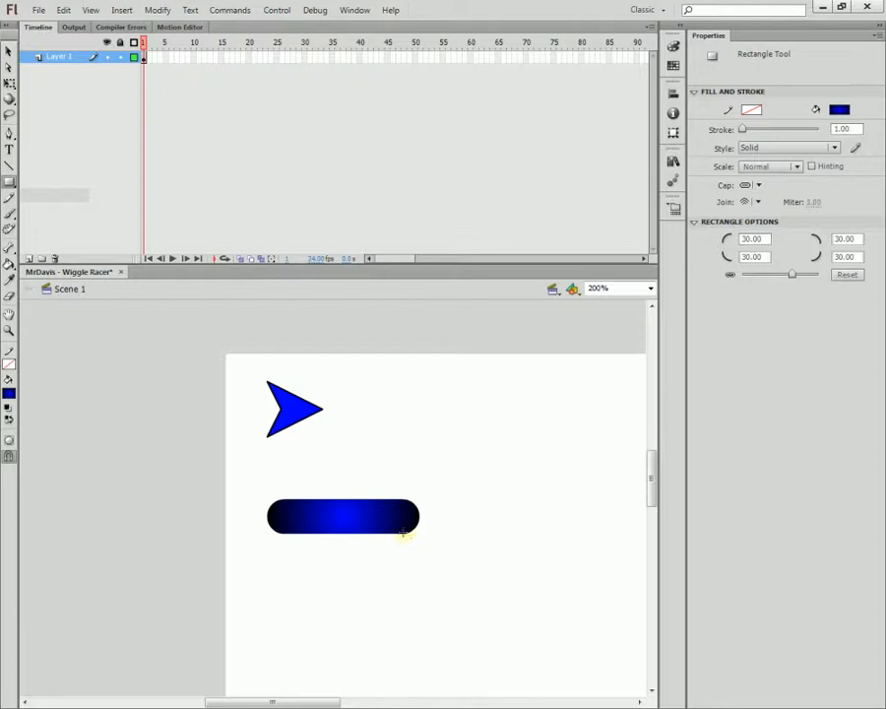
Convert the rounded rectangle into a Movie Clip symbol named Start Button with center registration.
{"action": "left_click", "coordinate": [9, 50]}
{"action": "left_click_drag", "start_coordinate": [500, 469], "coordinate": [146, 571]}
{"action": "key", "text": "F8"}
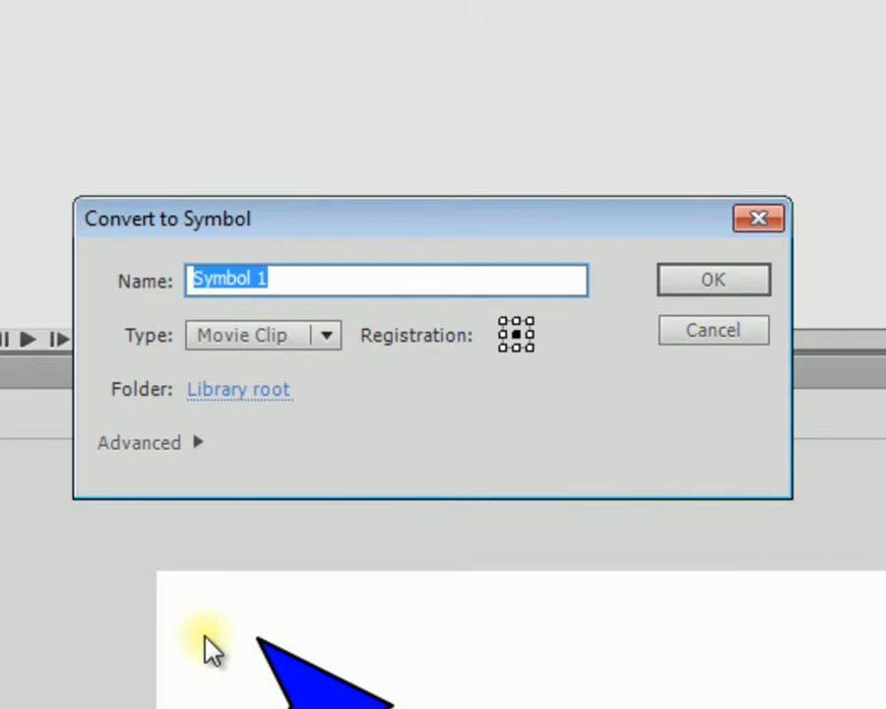
{"action": "type", "text": "Start Button"}
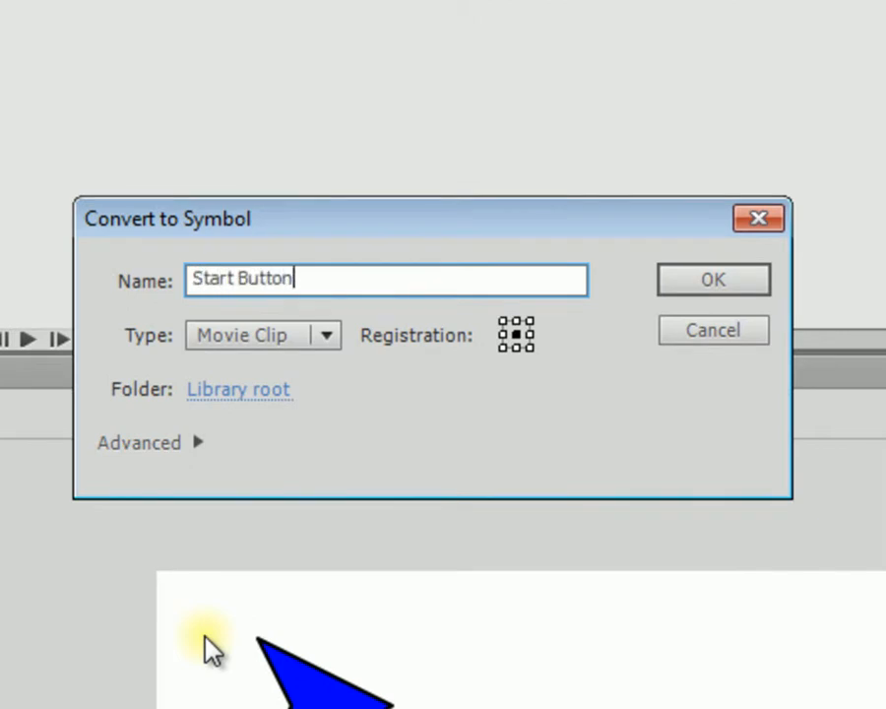
{"action": "key", "text": "Return"}
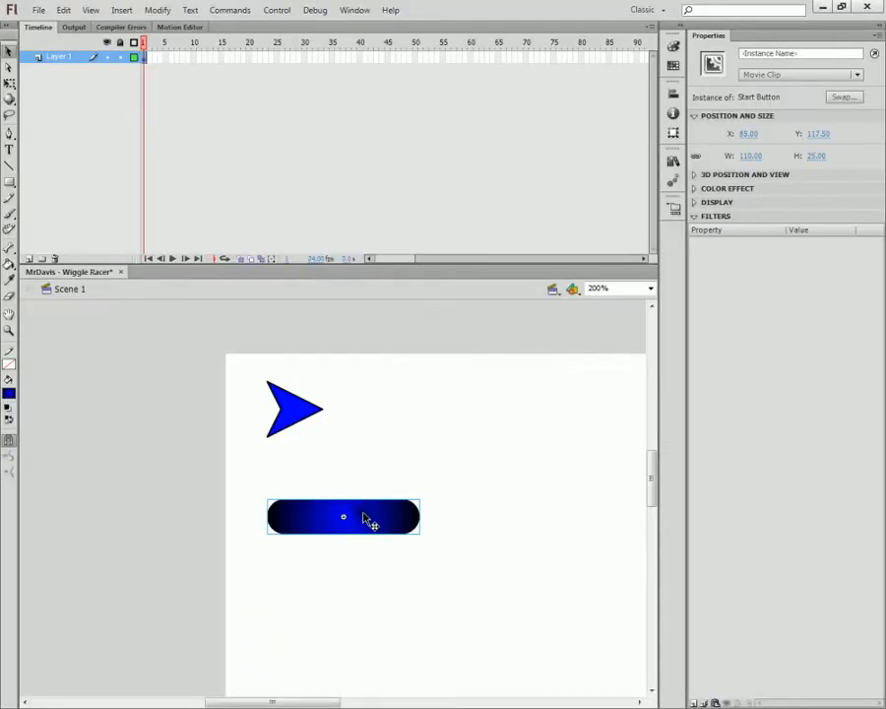
Open the Start Button symbol to look at its contents and return to Scene 1.
{"action": "double_click", "coordinate": [366, 519]}
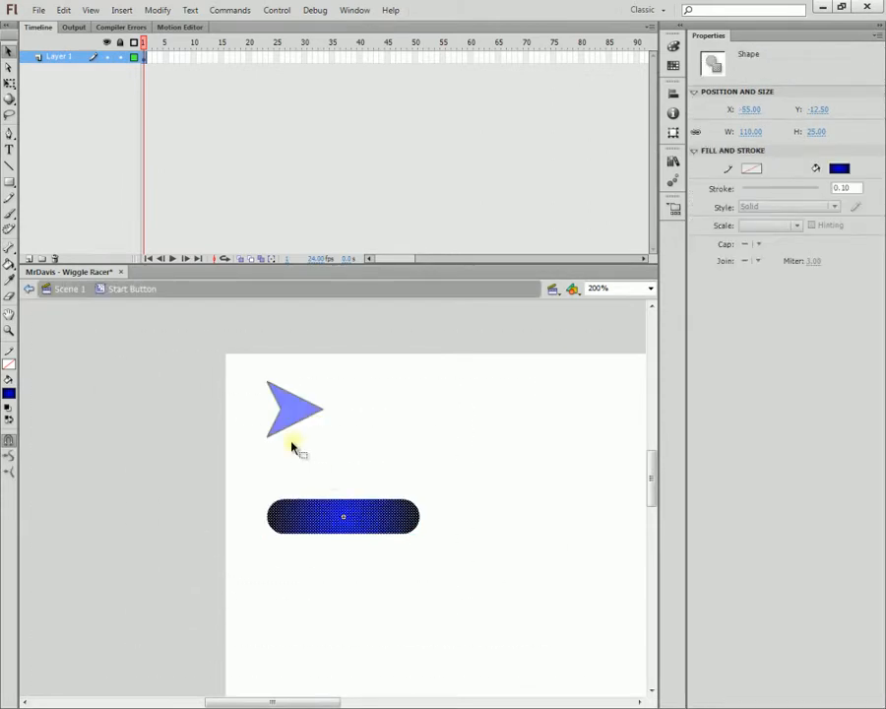
{"action": "left_click", "coordinate": [221, 455]}
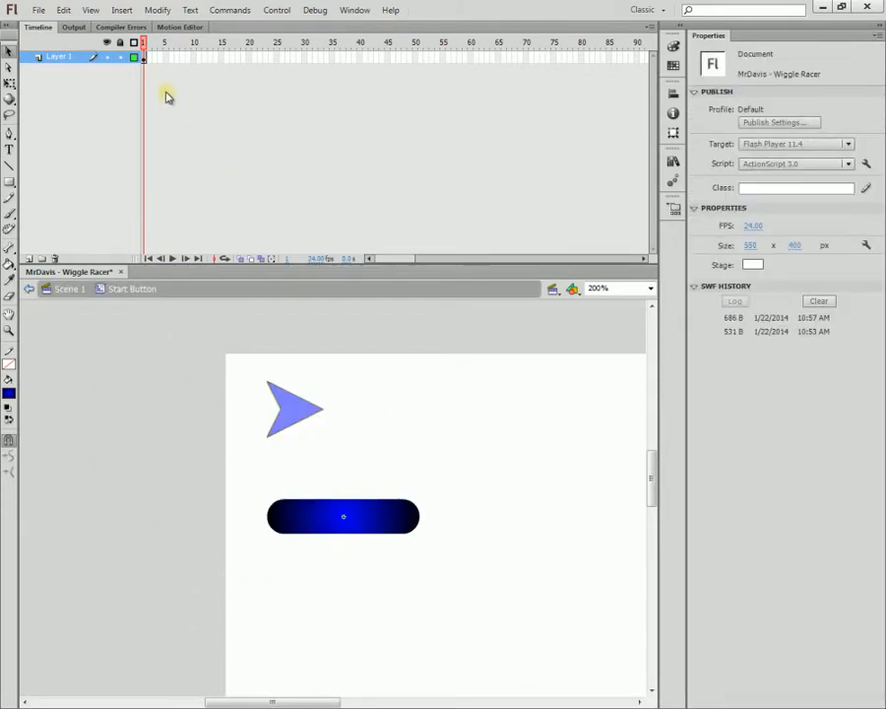
{"action": "left_click", "coordinate": [30, 295]}
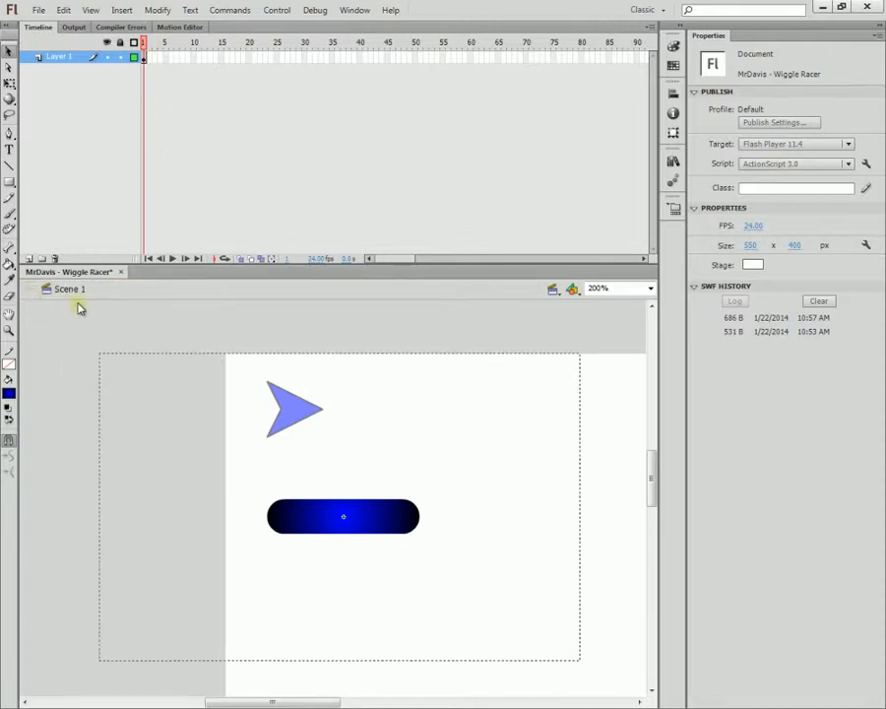
Change the Start Button symbol's type from Movie Clip to Button in its library properties.
{"action": "left_click", "coordinate": [503, 553]}
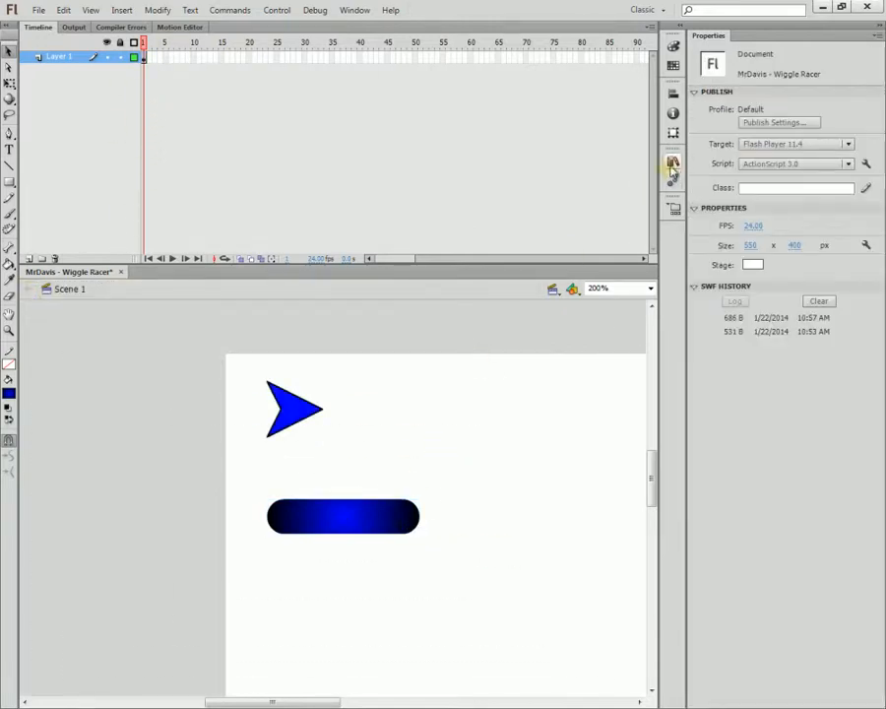
{"action": "left_click", "coordinate": [673, 161]}
{"action": "left_click", "coordinate": [324, 303]}
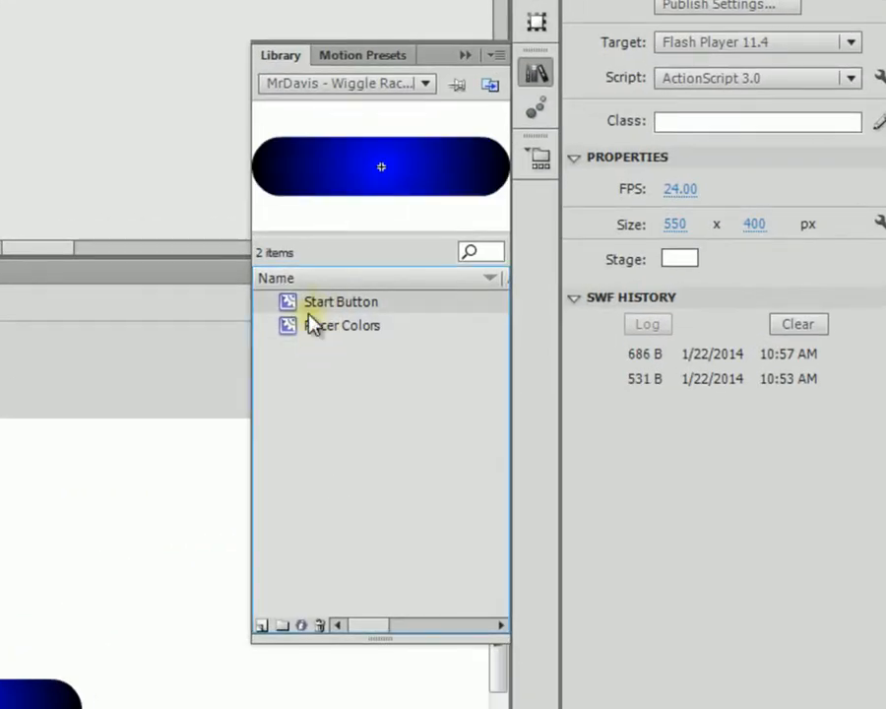
{"action": "right_click", "coordinate": [372, 302]}
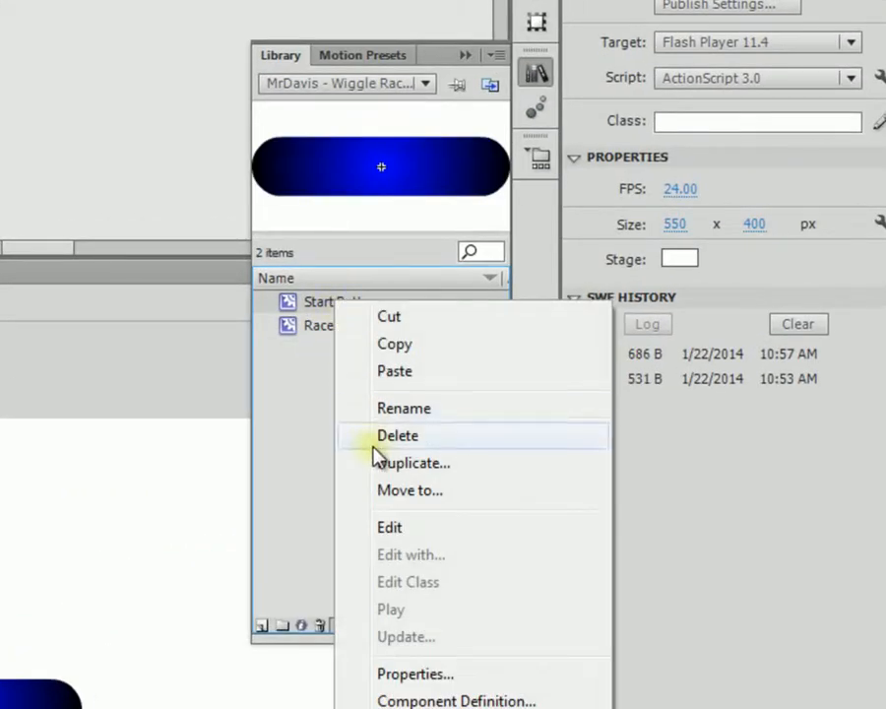
{"action": "left_click", "coordinate": [417, 673]}
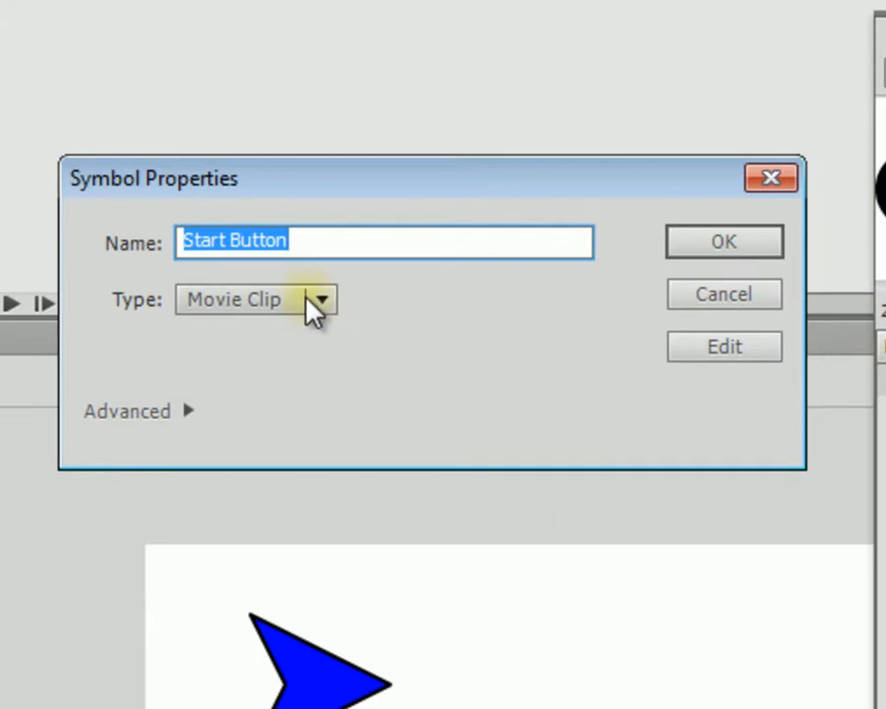
{"action": "left_click", "coordinate": [316, 303]}
{"action": "left_click", "coordinate": [306, 374]}
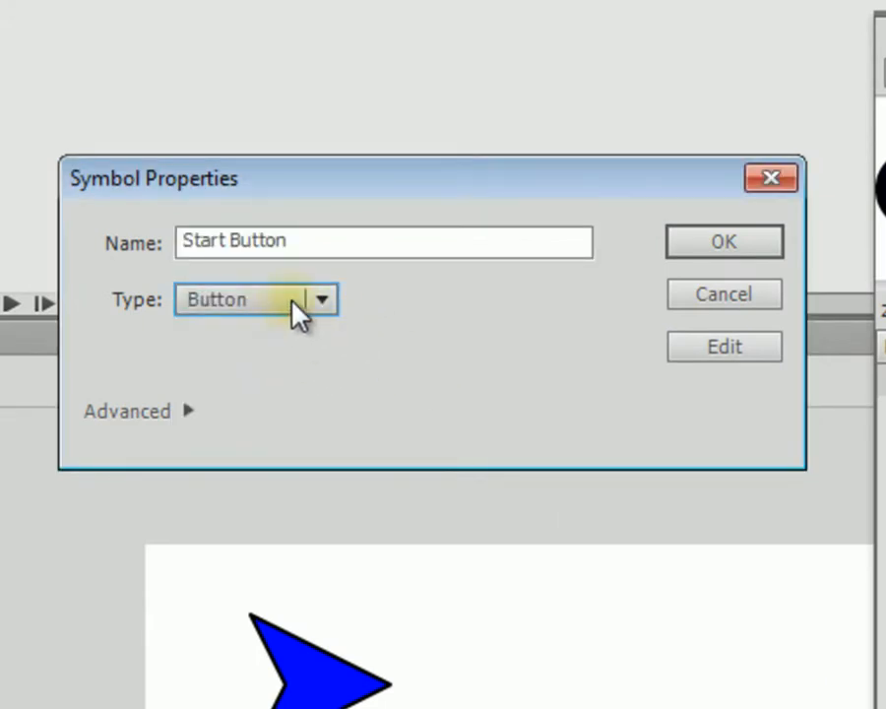
{"action": "left_click", "coordinate": [719, 244]}
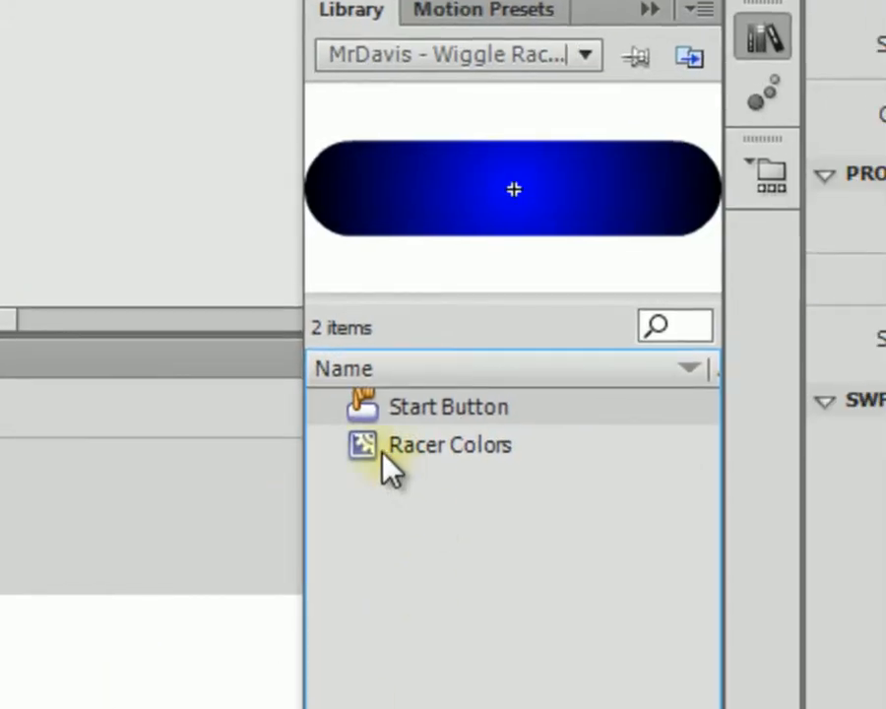
{"action": "left_click", "coordinate": [647, 10]}
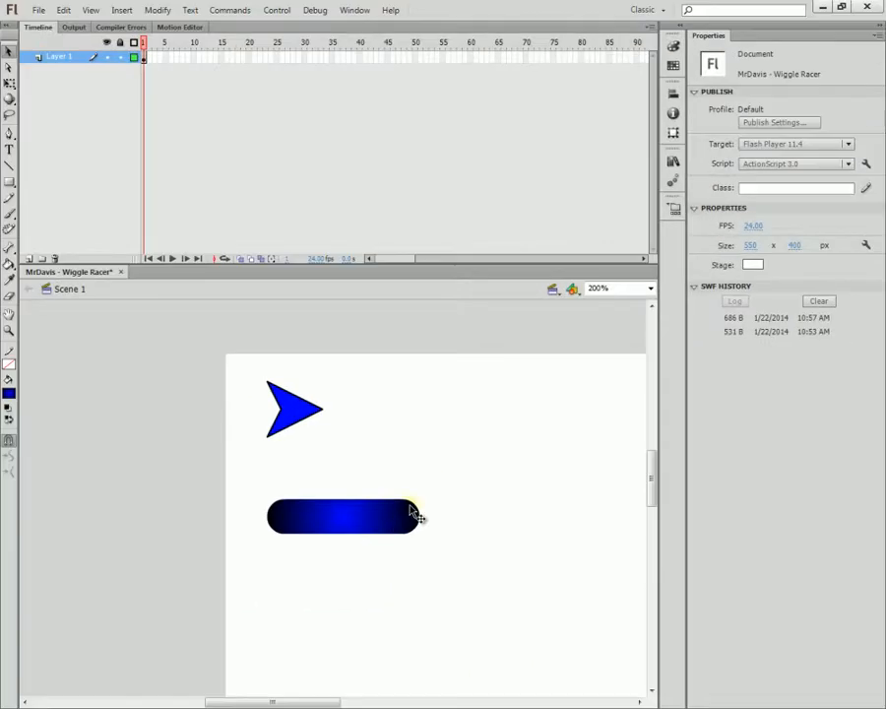
Set the instance type of the Start Button on the stage to Button.
{"action": "left_click", "coordinate": [399, 517]}
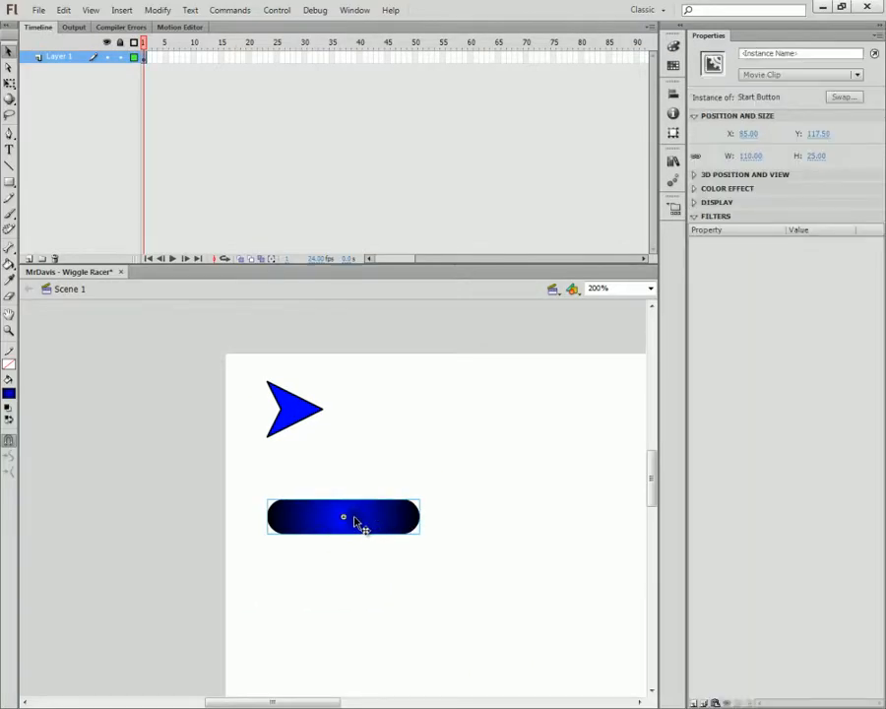
{"action": "left_click", "coordinate": [351, 500]}
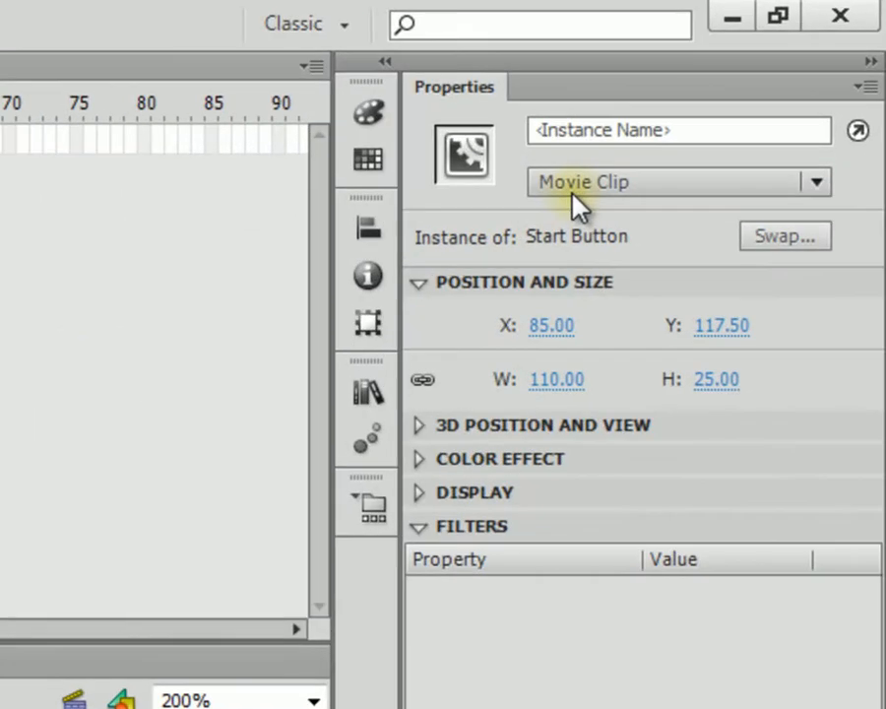
{"action": "left_click", "coordinate": [588, 191]}
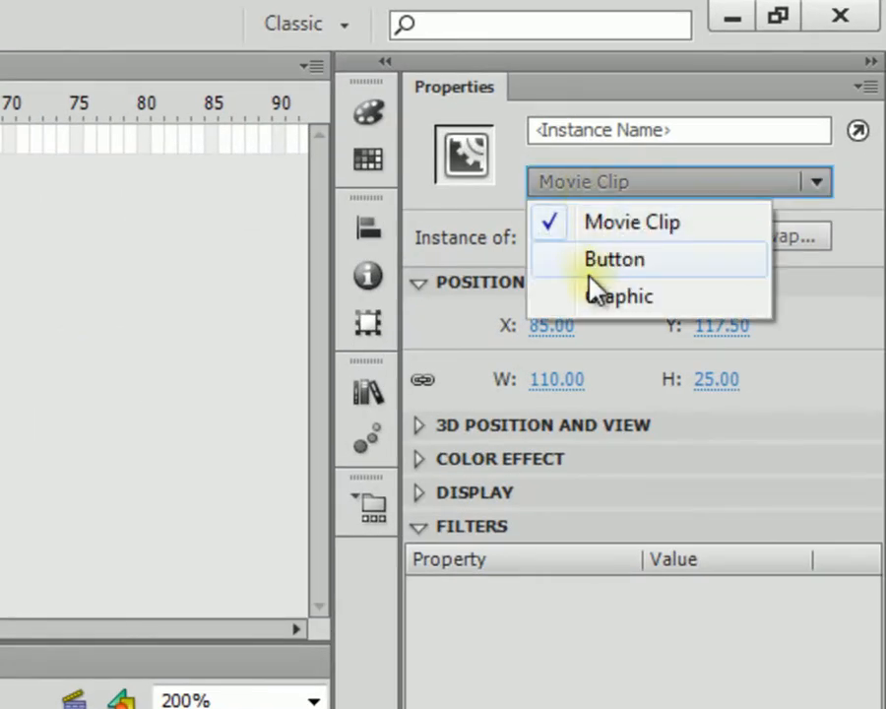
{"action": "left_click", "coordinate": [590, 261]}
Place a second Start Button instance from the library on the stage and move it onto the existing button.
{"action": "left_click", "coordinate": [369, 392]}
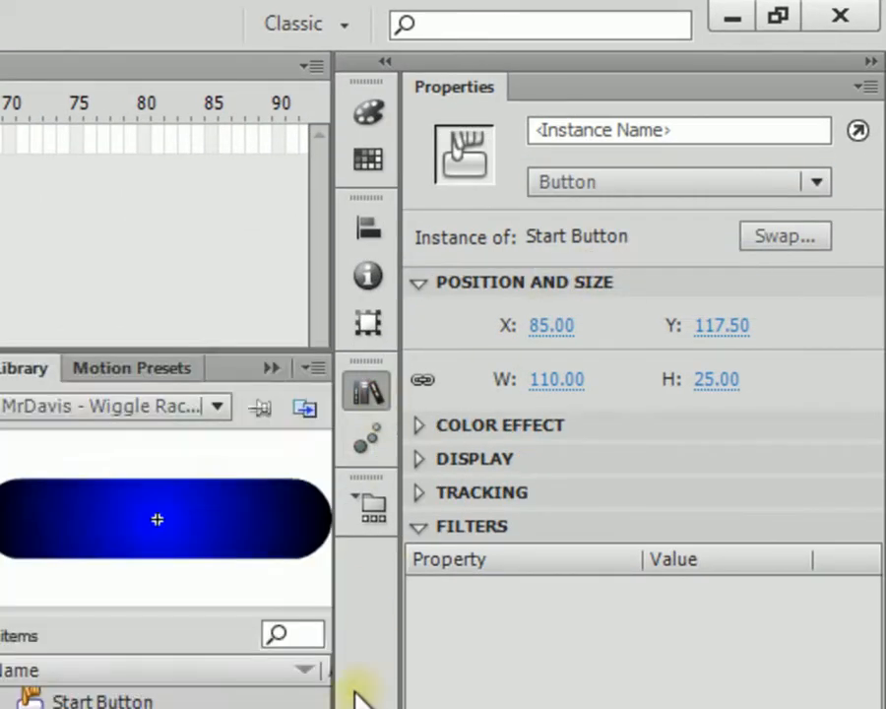
{"action": "left_click_drag", "start_coordinate": [611, 230], "coordinate": [418, 461]}
{"action": "left_click", "coordinate": [460, 455]}
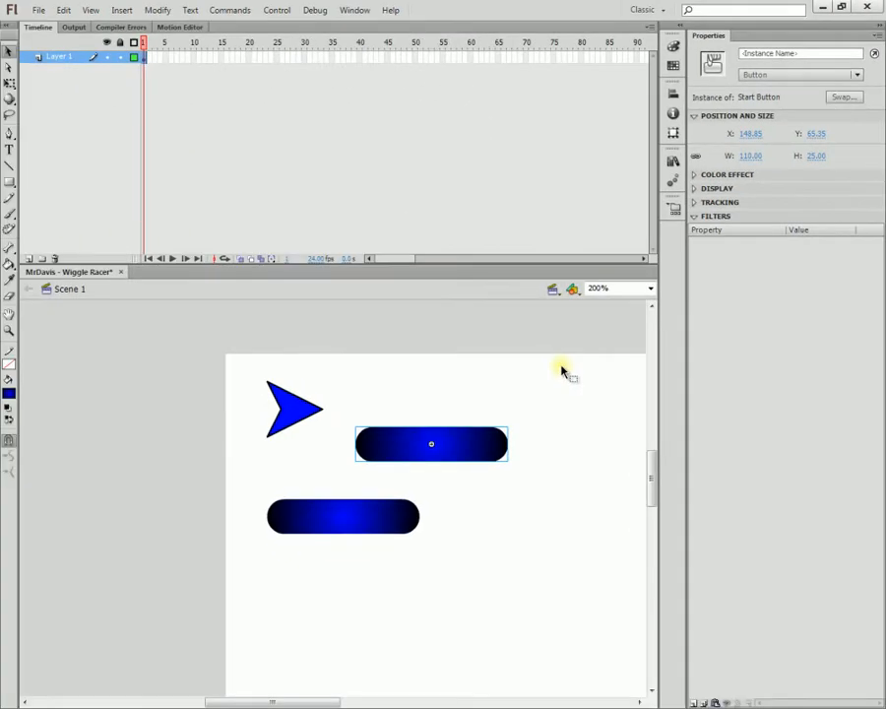
{"action": "left_click_drag", "start_coordinate": [491, 449], "coordinate": [397, 522]}
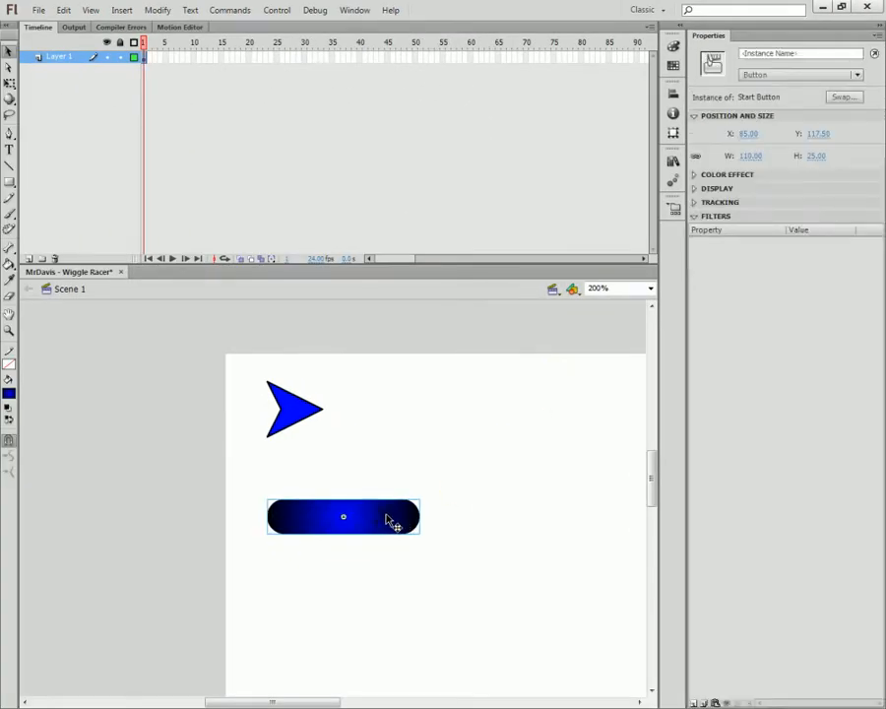
Open the Start Button symbol for editing and insert a frame in its Over state.
{"action": "double_click", "coordinate": [390, 518]}
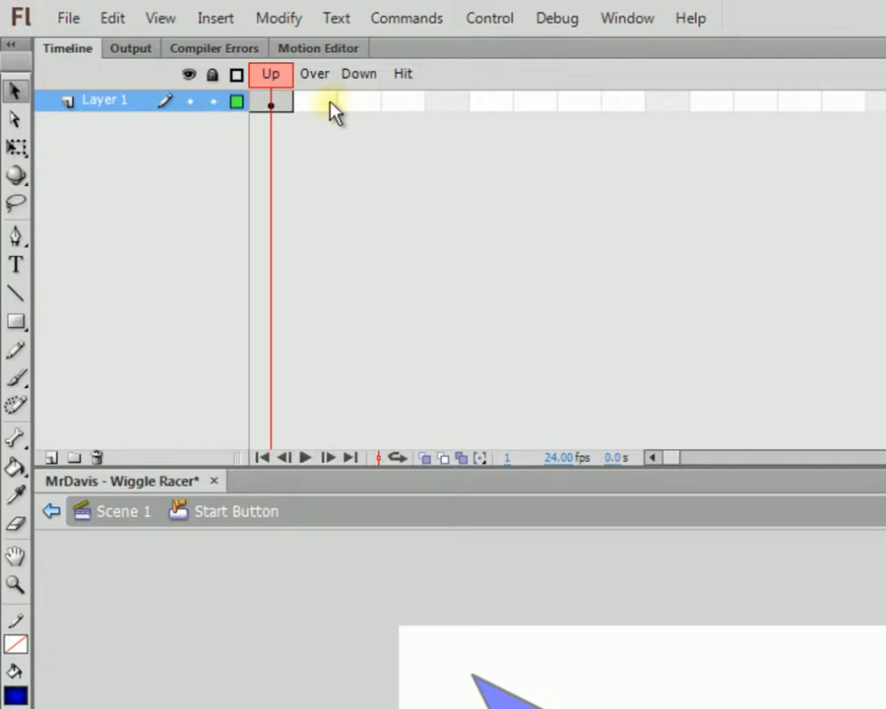
{"action": "right_click", "coordinate": [333, 111]}
{"action": "left_click", "coordinate": [415, 206]}
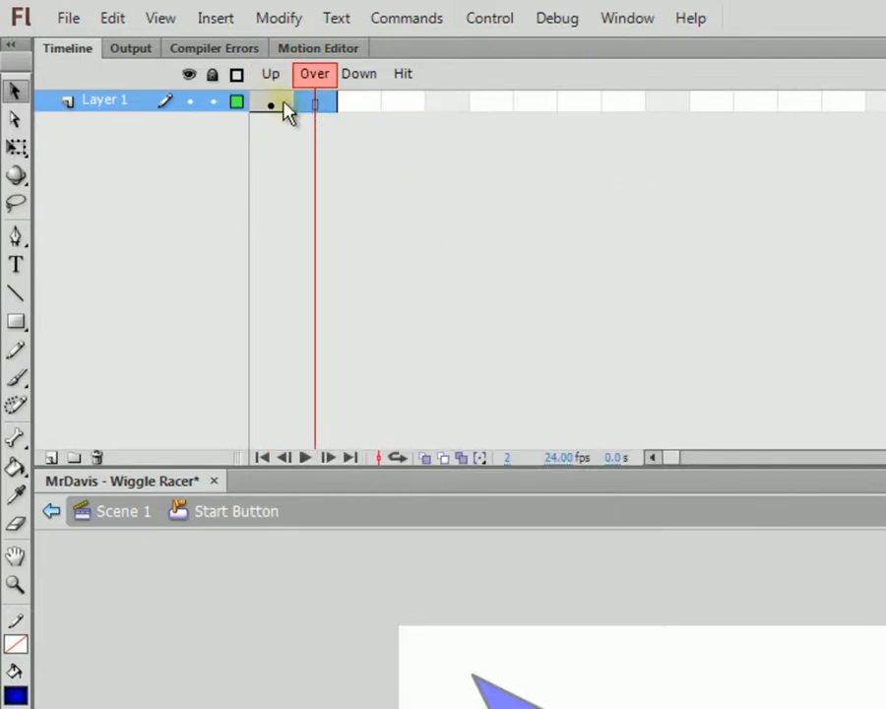
Insert keyframes in the Down and Hit states of the Start Button symbol.
{"action": "left_click", "coordinate": [357, 108]}
{"action": "right_click", "coordinate": [357, 108]}
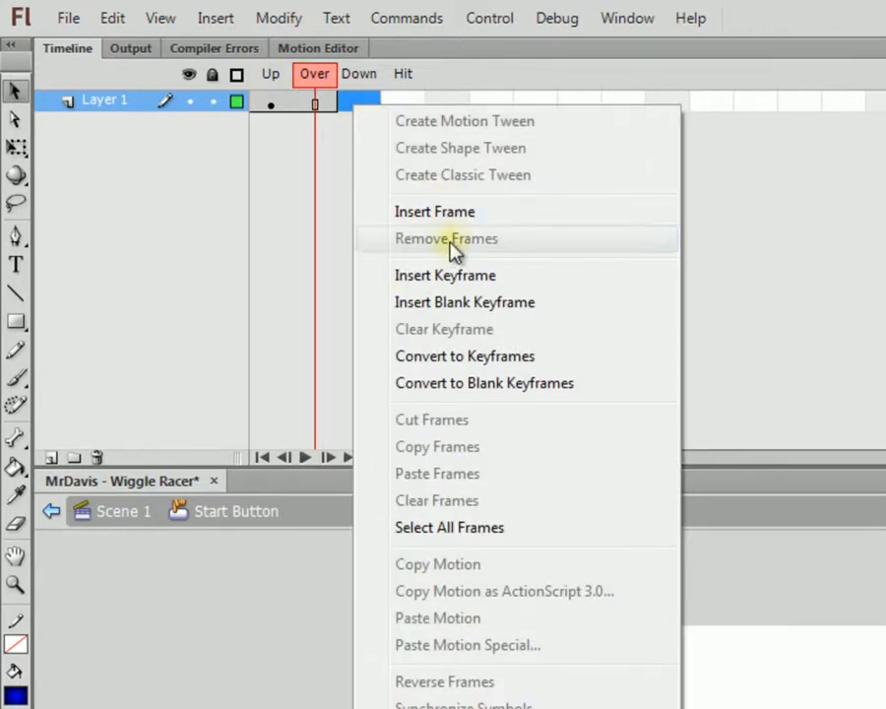
{"action": "left_click", "coordinate": [432, 277]}
{"action": "left_click", "coordinate": [408, 104]}
{"action": "right_click", "coordinate": [408, 105]}
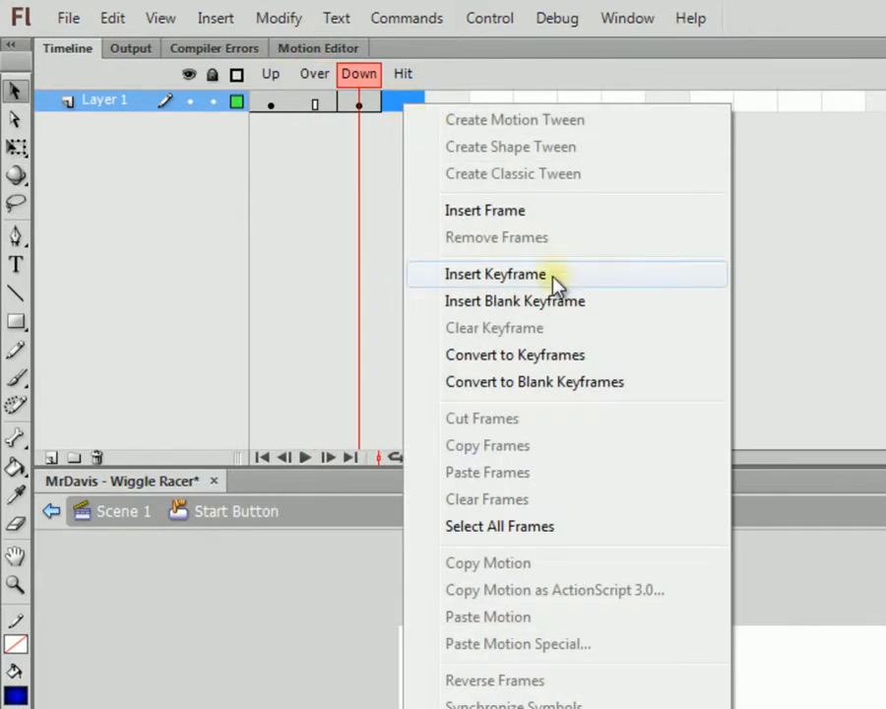
{"action": "left_click", "coordinate": [556, 284]}
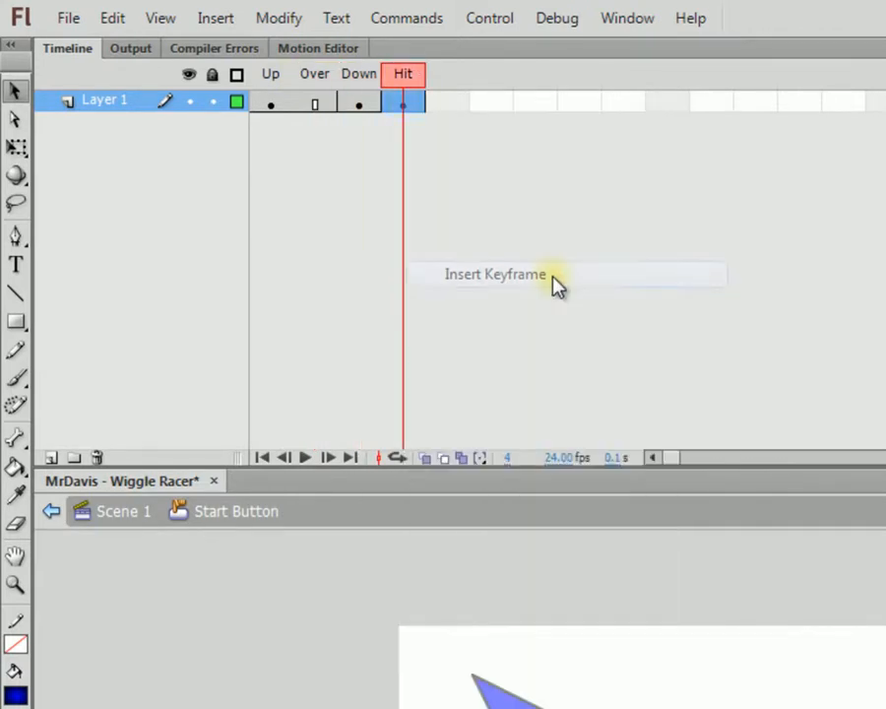
Rename the symbol's existing layer as base and add a layer named text above it.
{"action": "double_click", "coordinate": [126, 103]}
{"action": "type", "text": "base"}
{"action": "key", "text": "Return"}
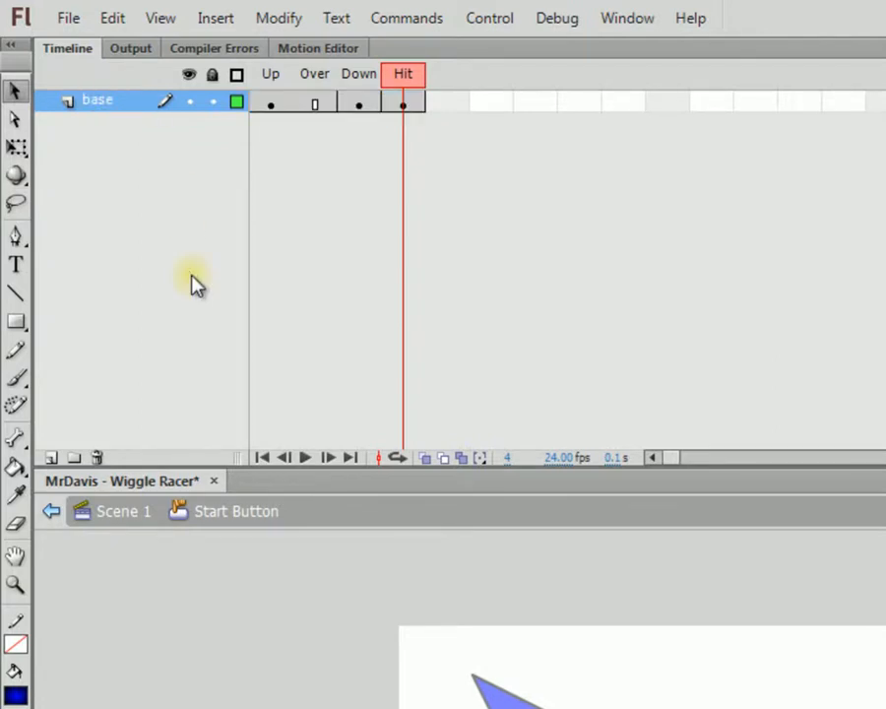
{"action": "left_click", "coordinate": [55, 457]}
{"action": "double_click", "coordinate": [111, 100]}
{"action": "type", "text": "te"}
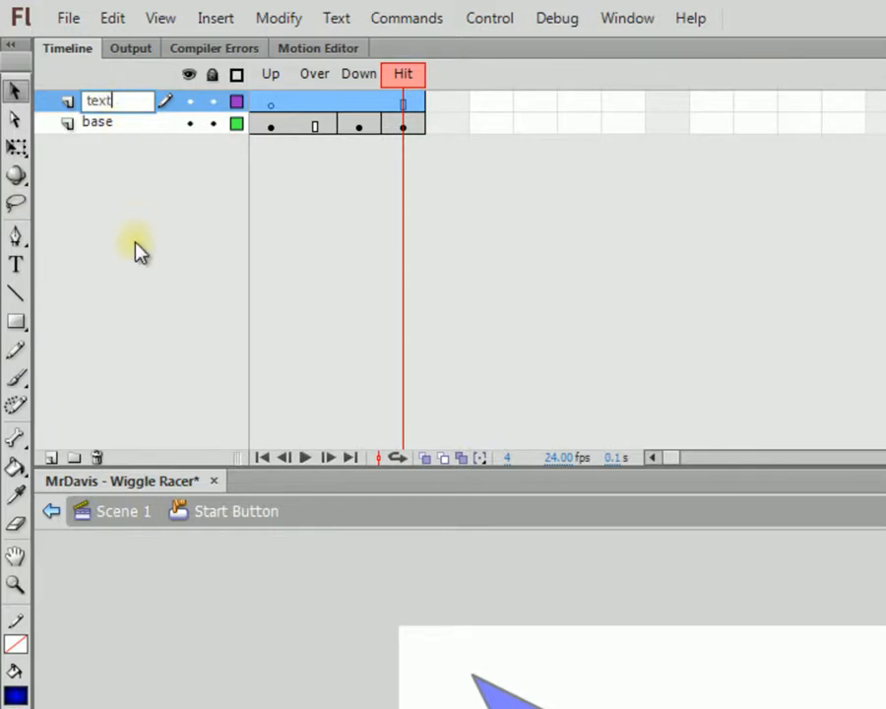
{"action": "type", "text": "xt"}
{"action": "key", "text": "Return"}
Set the Text tool to yellow with the SEGA LOGO FONT family.
{"action": "left_click", "coordinate": [23, 266]}
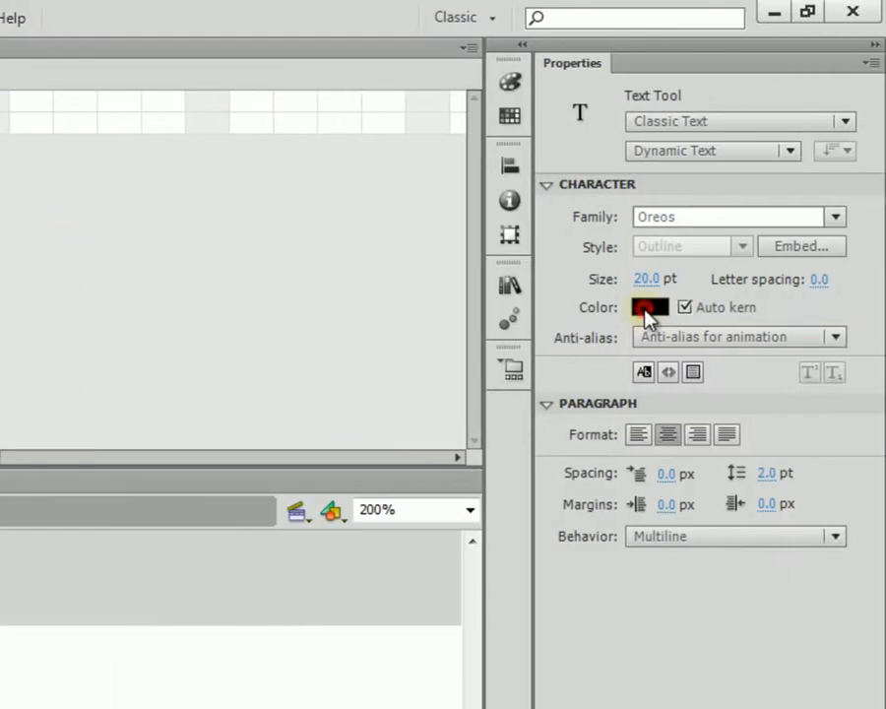
{"action": "left_click", "coordinate": [645, 309]}
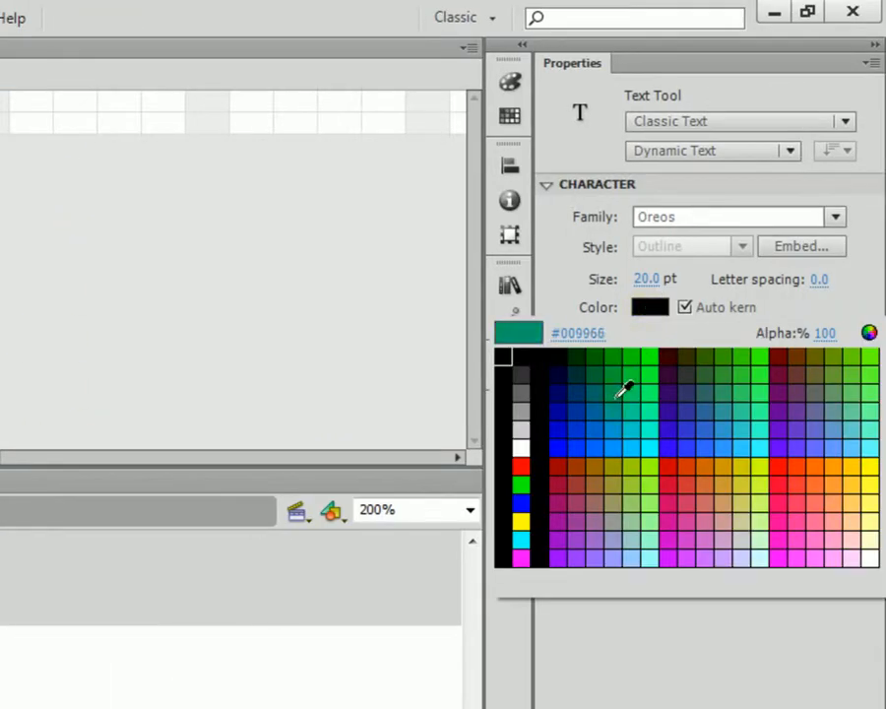
{"action": "left_click", "coordinate": [529, 521]}
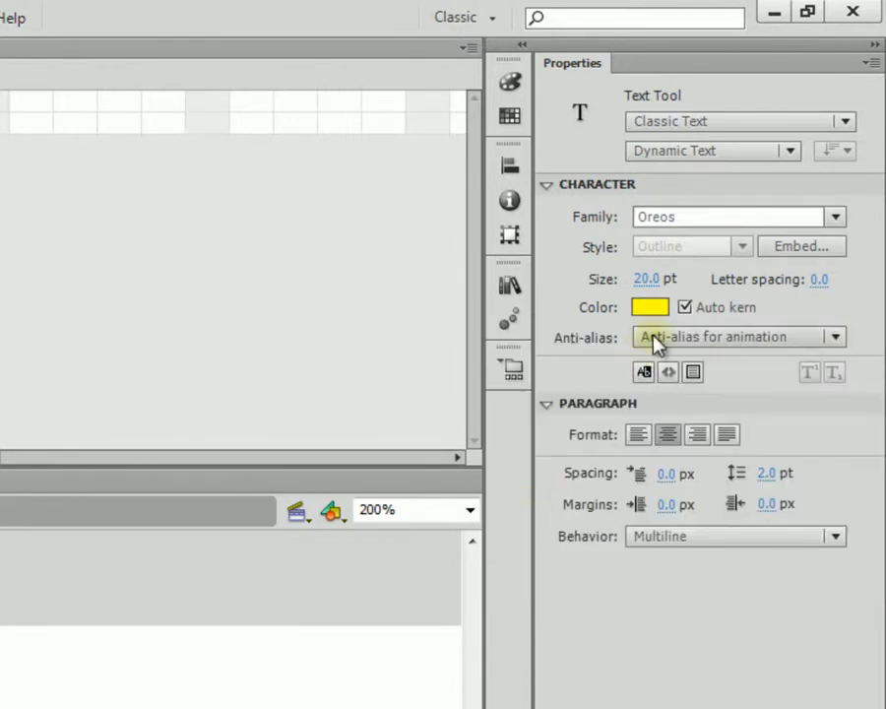
{"action": "left_click", "coordinate": [836, 217]}
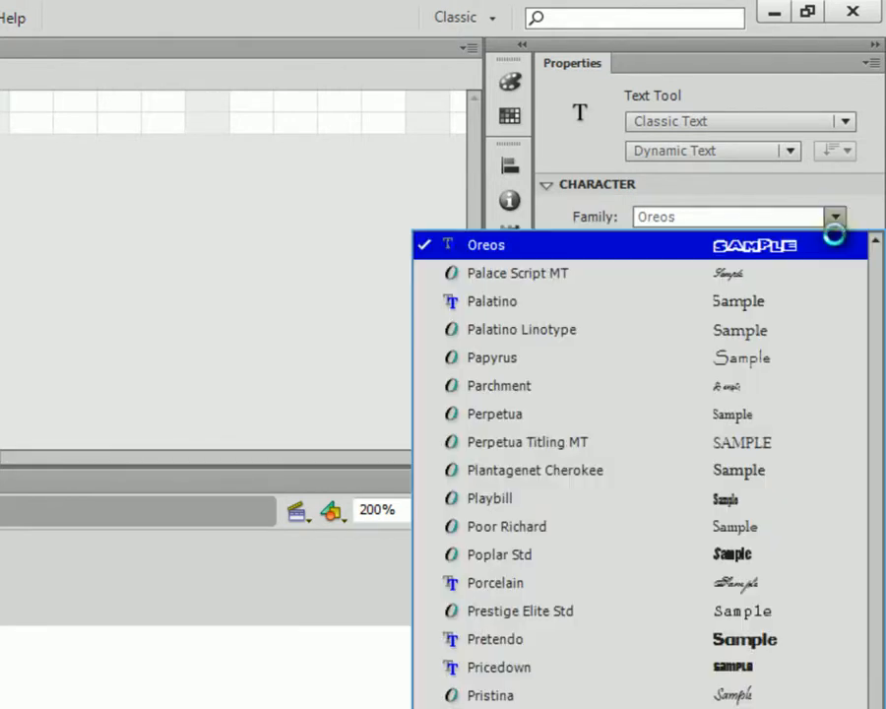
{"action": "scroll", "coordinate": [796, 677], "scroll_direction": "down", "scroll_amount": 4}
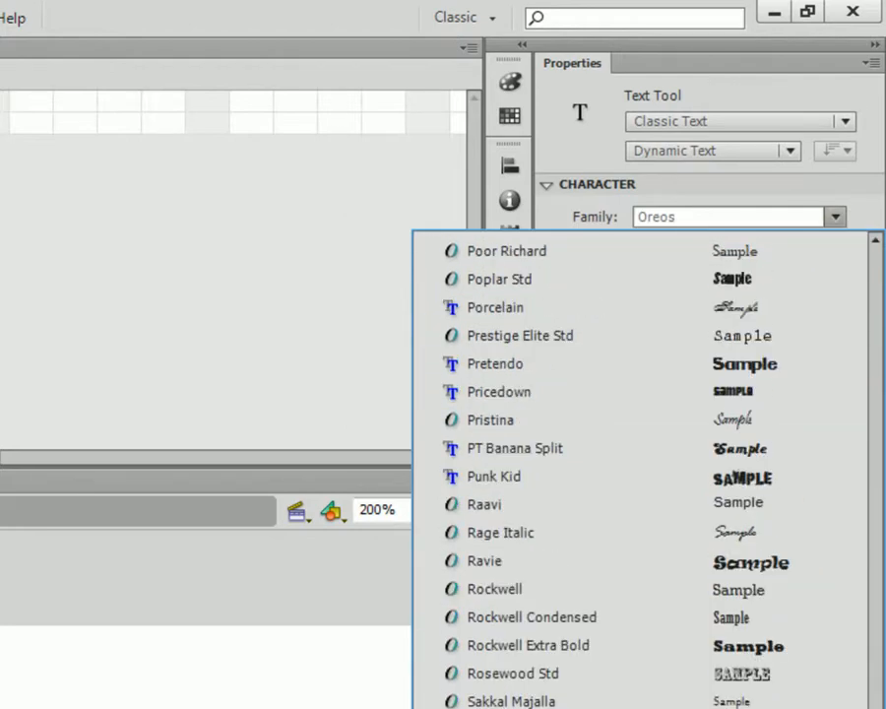
{"action": "scroll", "coordinate": [640, 473], "scroll_direction": "down", "scroll_amount": 2}
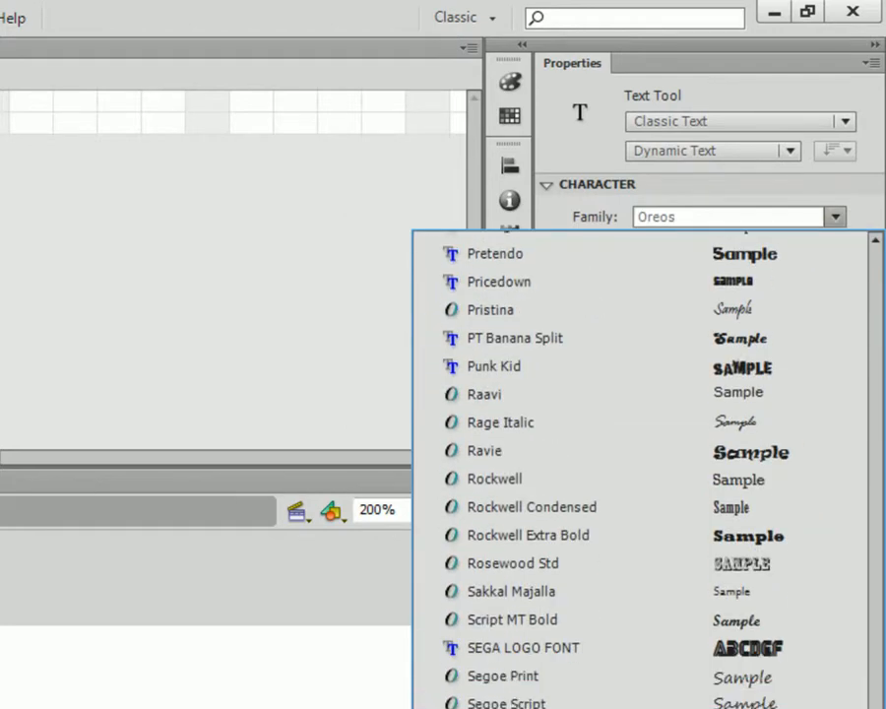
{"action": "left_click", "coordinate": [642, 666]}
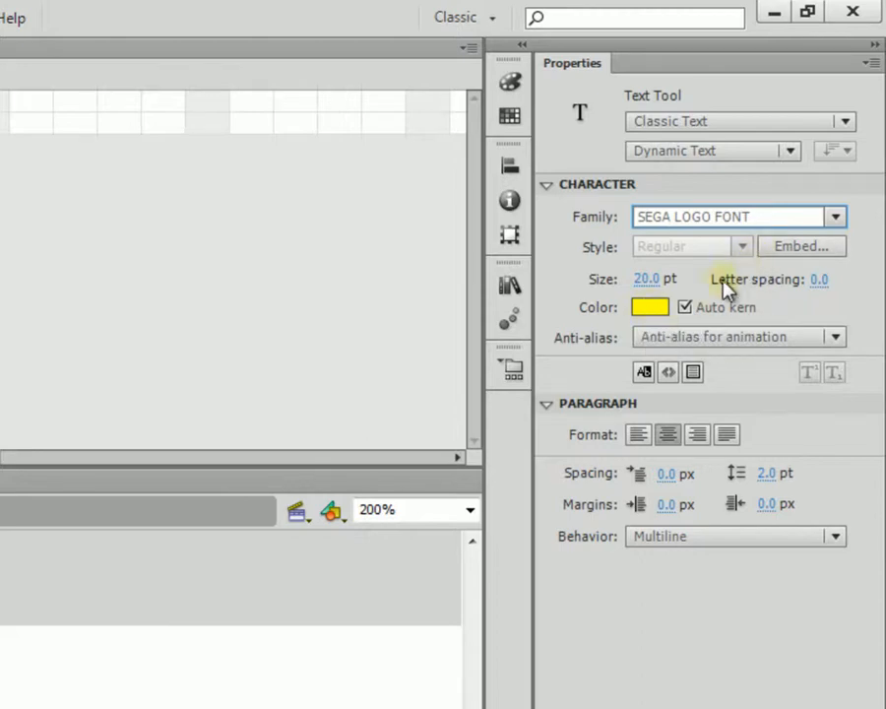
Embed SEGA LOGO FONT with all of its character ranges included.
{"action": "left_click", "coordinate": [787, 248]}
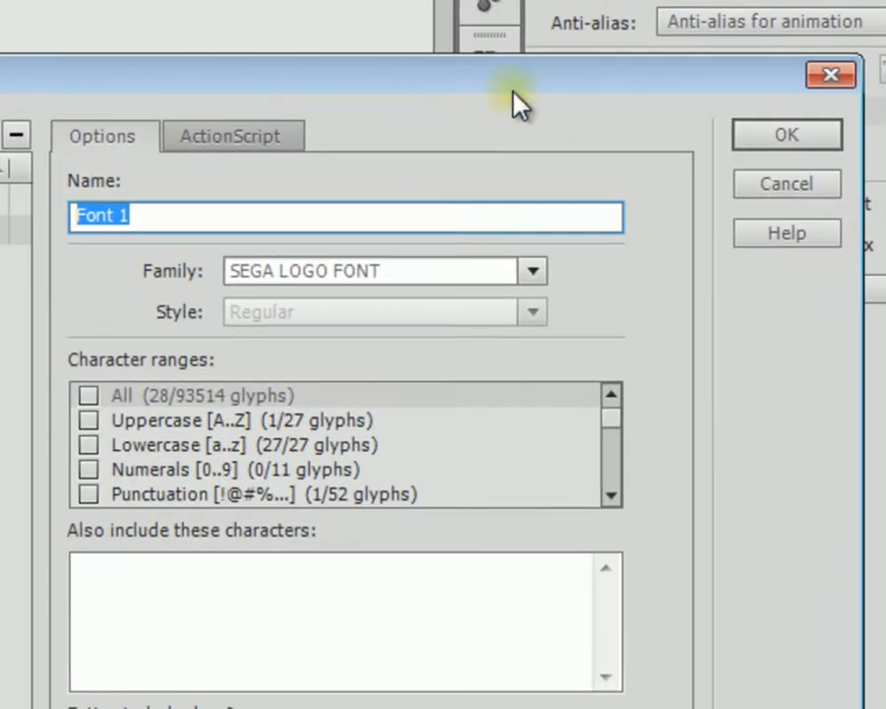
{"action": "left_click", "coordinate": [83, 397]}
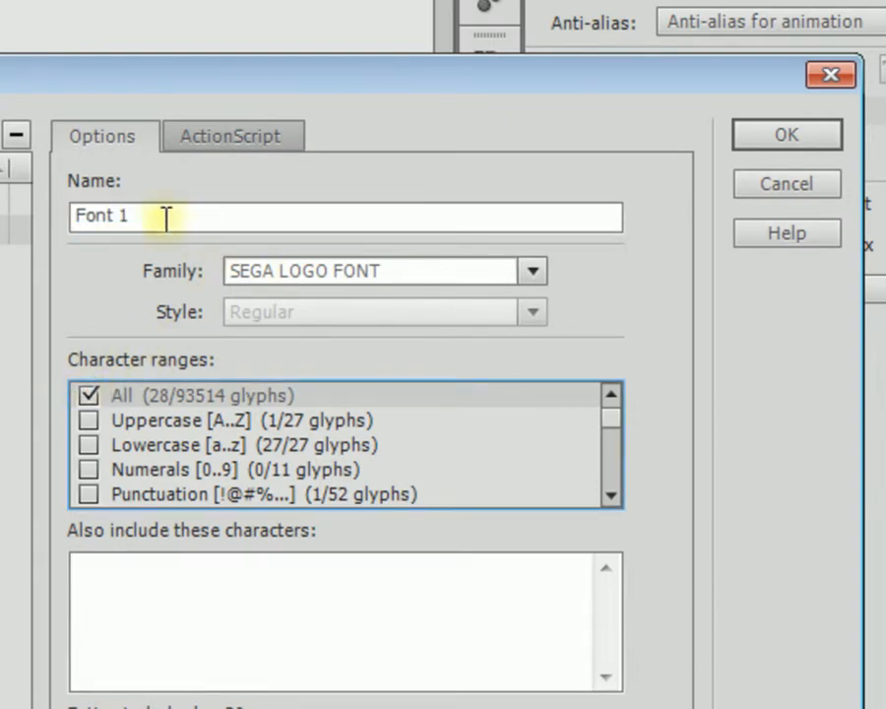
{"action": "left_click", "coordinate": [799, 142]}
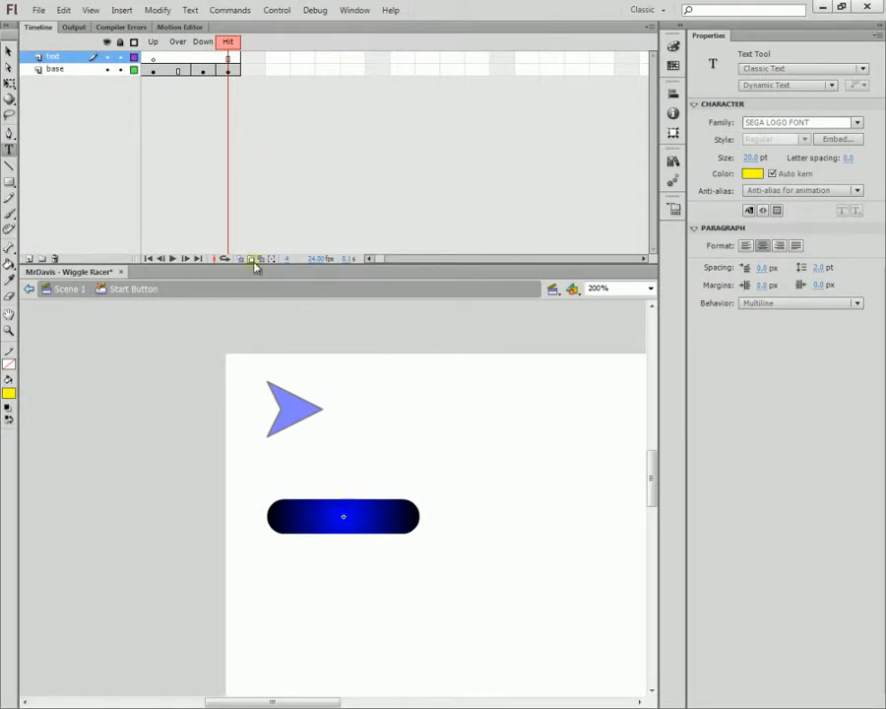
Add the text START on the text layer in the Up state and move it over the button shape.
{"action": "left_click", "coordinate": [155, 45]}
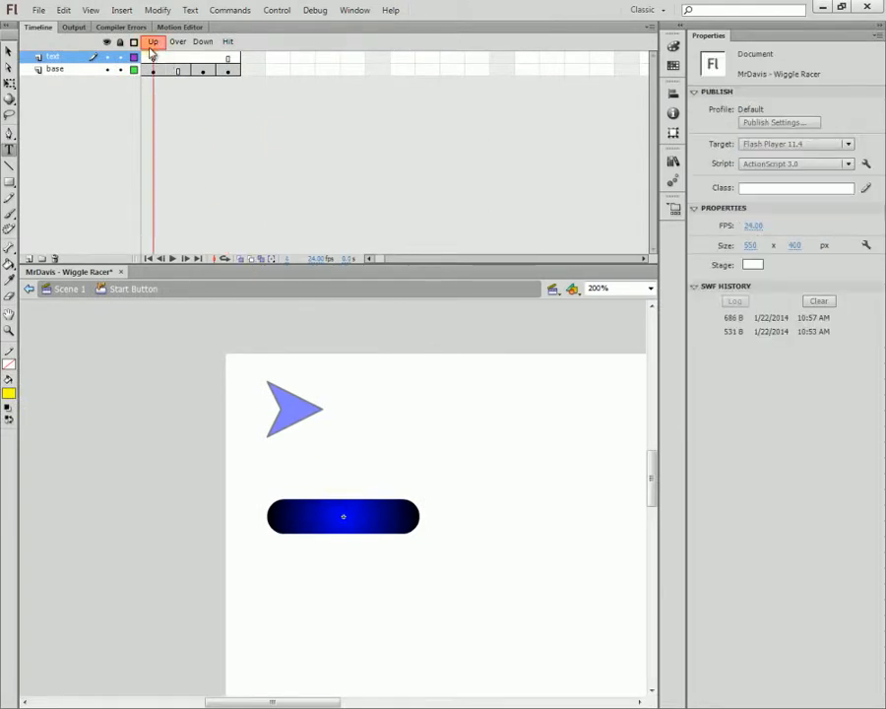
{"action": "left_click", "coordinate": [299, 519]}
{"action": "type", "text": "S"}
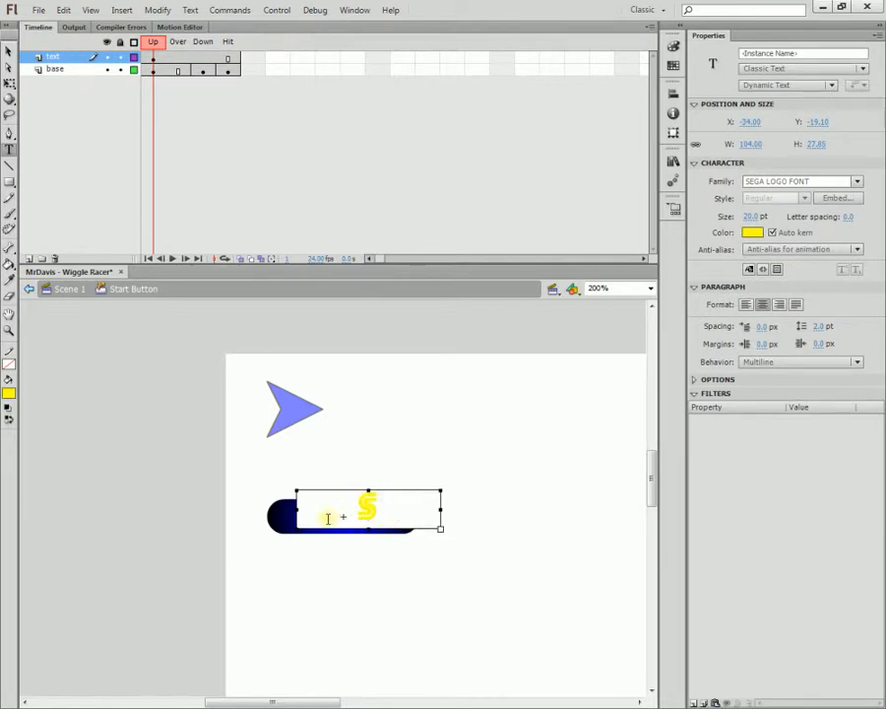
{"action": "type", "text": "TARTART"}
{"action": "left_click", "coordinate": [8, 51]}
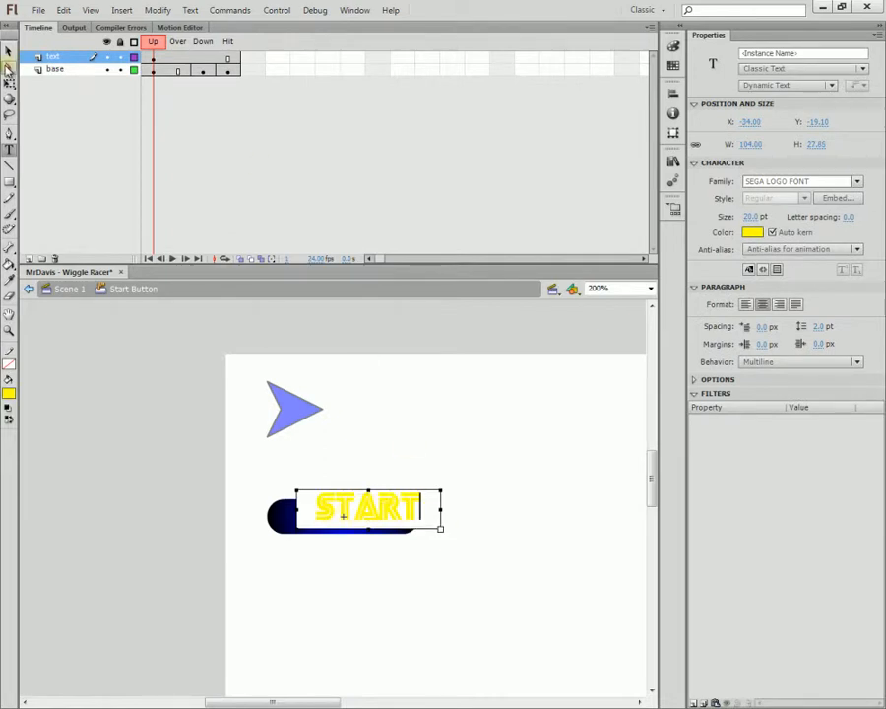
{"action": "mouse_move", "coordinate": [408, 512]}
{"action": "left_mouse_down"}
{"action": "mouse_move", "coordinate": [380, 518]}
{"action": "mouse_move", "coordinate": [391, 514]}
{"action": "left_mouse_up"}
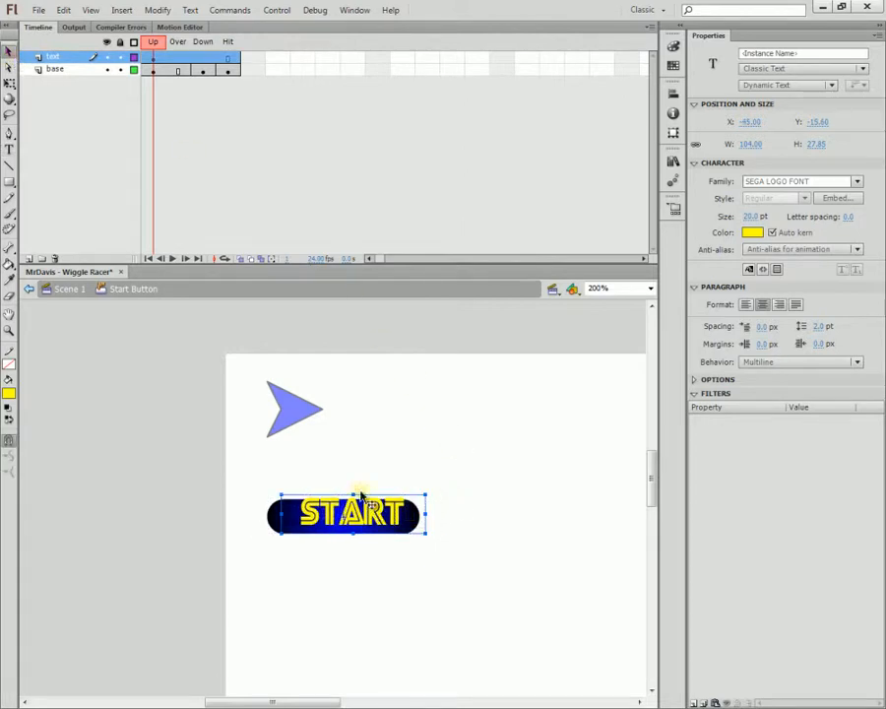
Set the START text's size to 16 pt and move it down onto the middle of the button shape.
{"action": "left_click", "coordinate": [753, 216]}
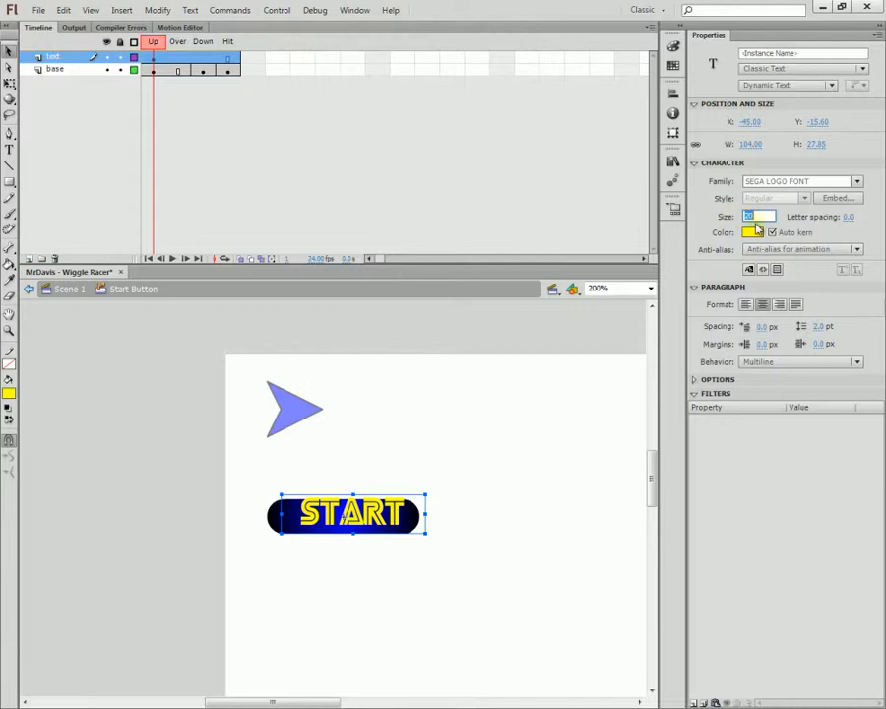
{"action": "key", "text": "Return"}
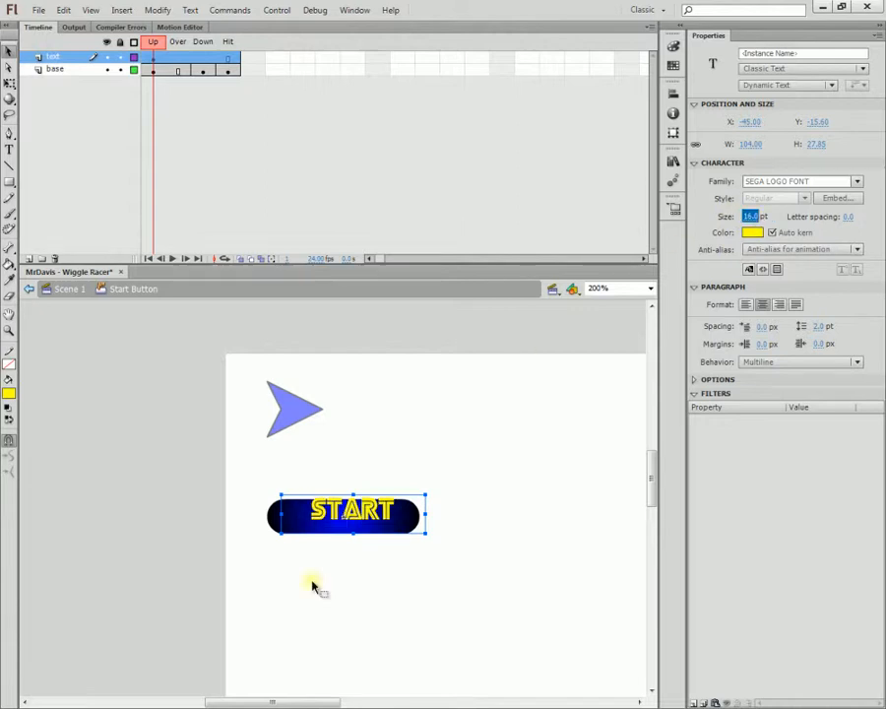
{"action": "mouse_move", "coordinate": [376, 532]}
{"action": "left_mouse_down"}
{"action": "mouse_move", "coordinate": [380, 544]}
{"action": "mouse_move", "coordinate": [370, 537]}
{"action": "left_mouse_up"}
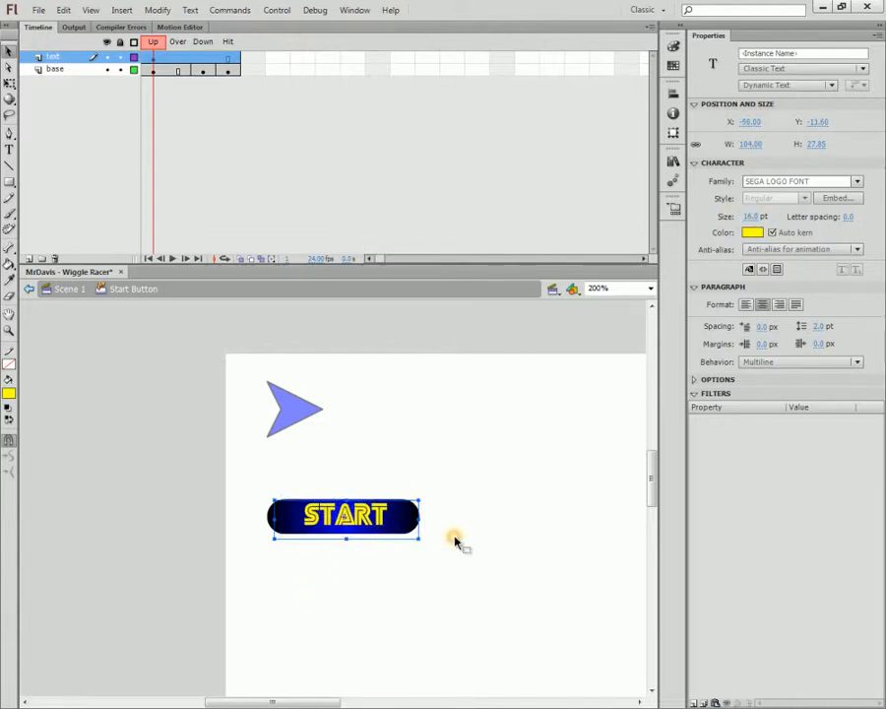
{"action": "left_click", "coordinate": [454, 537]}
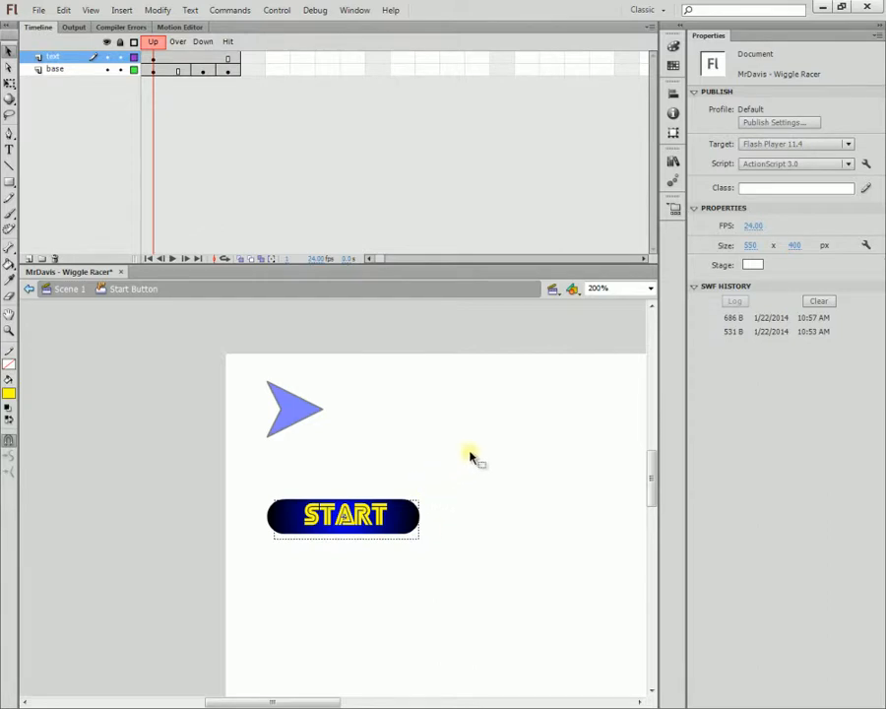
Lock the base layer and align the START text to the stage's horizontal and vertical centre.
{"action": "left_click", "coordinate": [403, 519]}
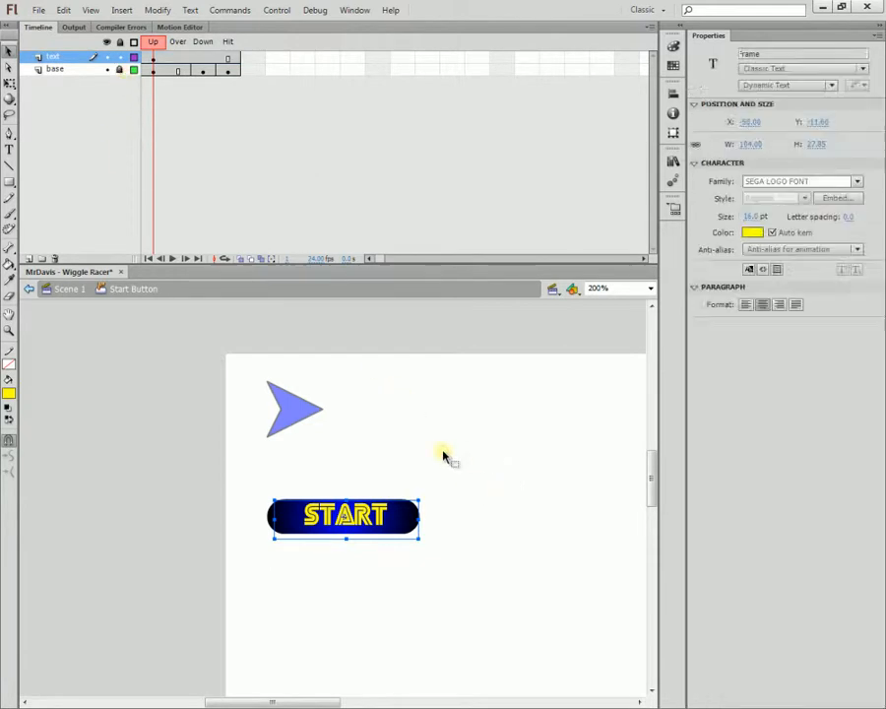
{"action": "left_click", "coordinate": [445, 455]}
{"action": "left_click", "coordinate": [363, 525]}
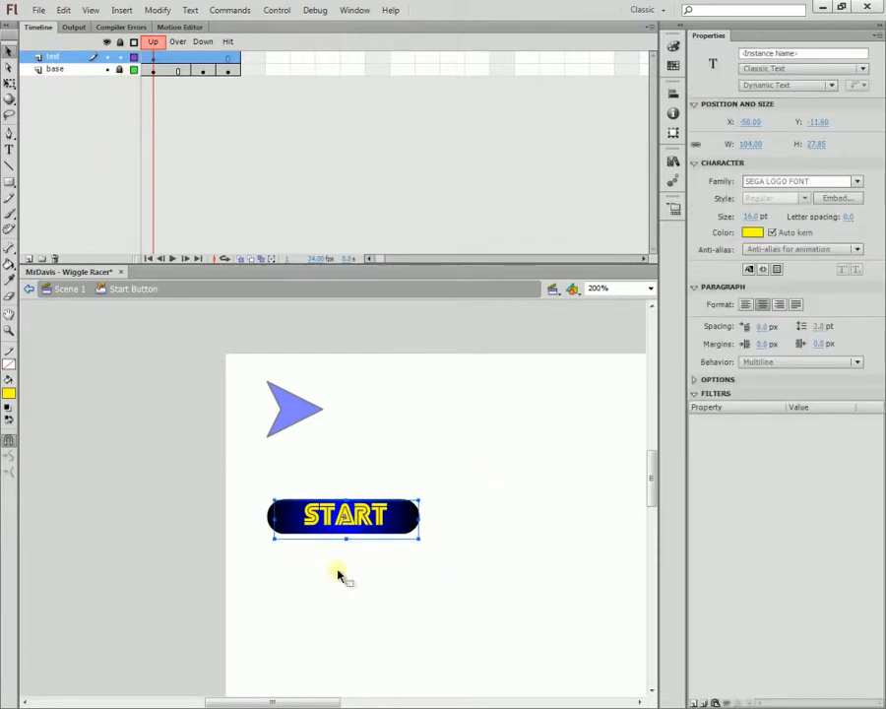
{"action": "left_click", "coordinate": [671, 96]}
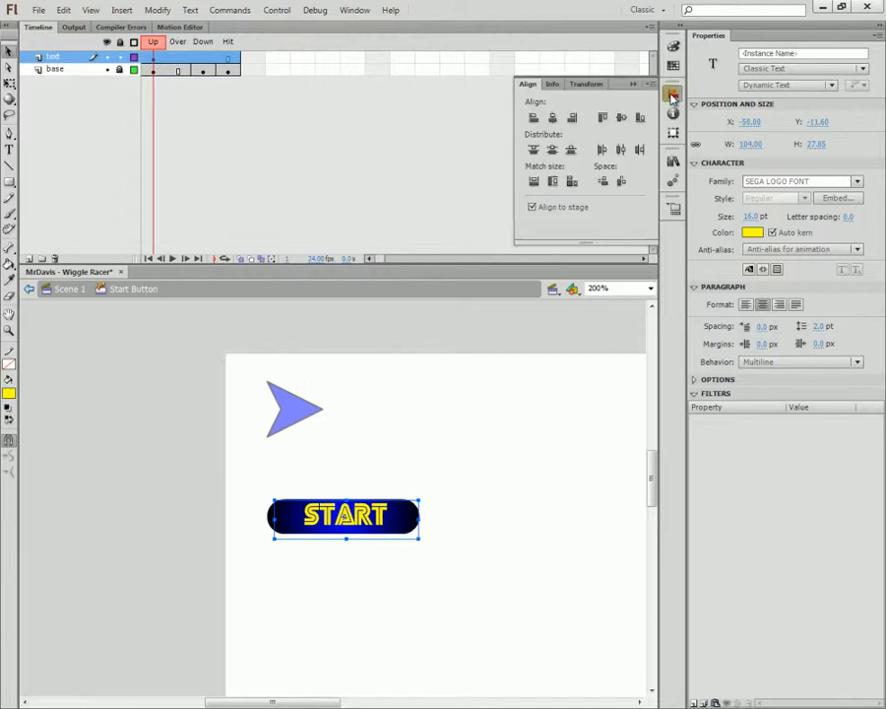
{"action": "left_click", "coordinate": [573, 119]}
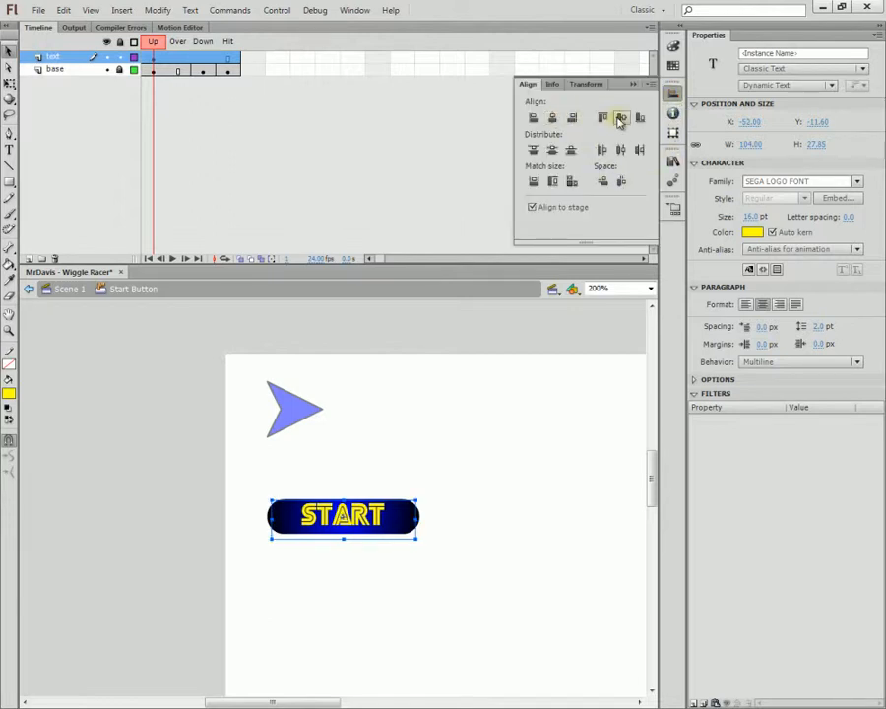
{"action": "left_click", "coordinate": [597, 359]}
{"action": "left_click", "coordinate": [351, 538]}
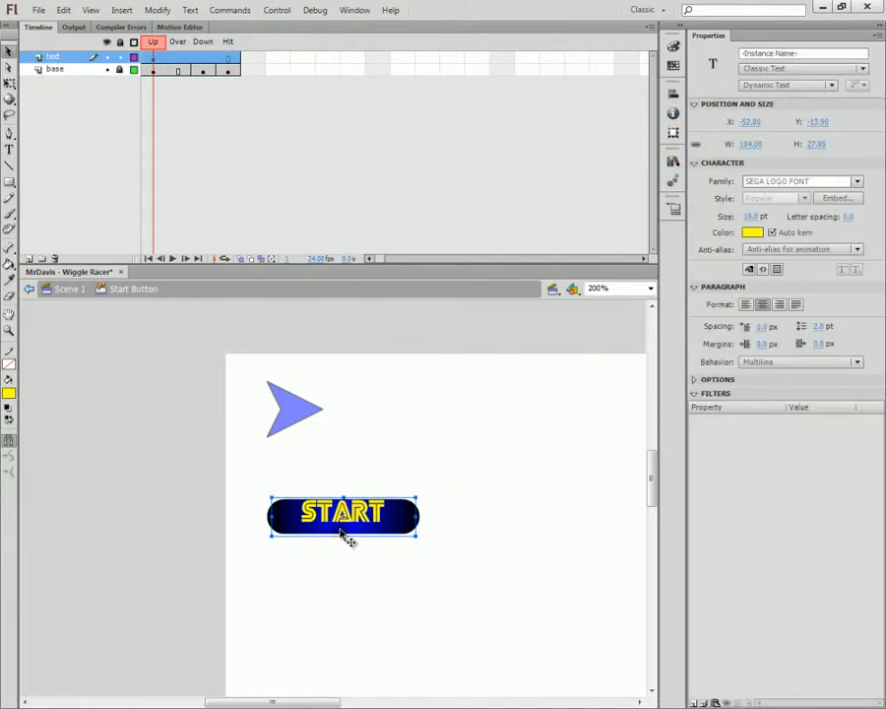
Set the START text's behavior to Single line and shrink its text box to about 20 px high.
{"action": "left_click", "coordinate": [759, 362]}
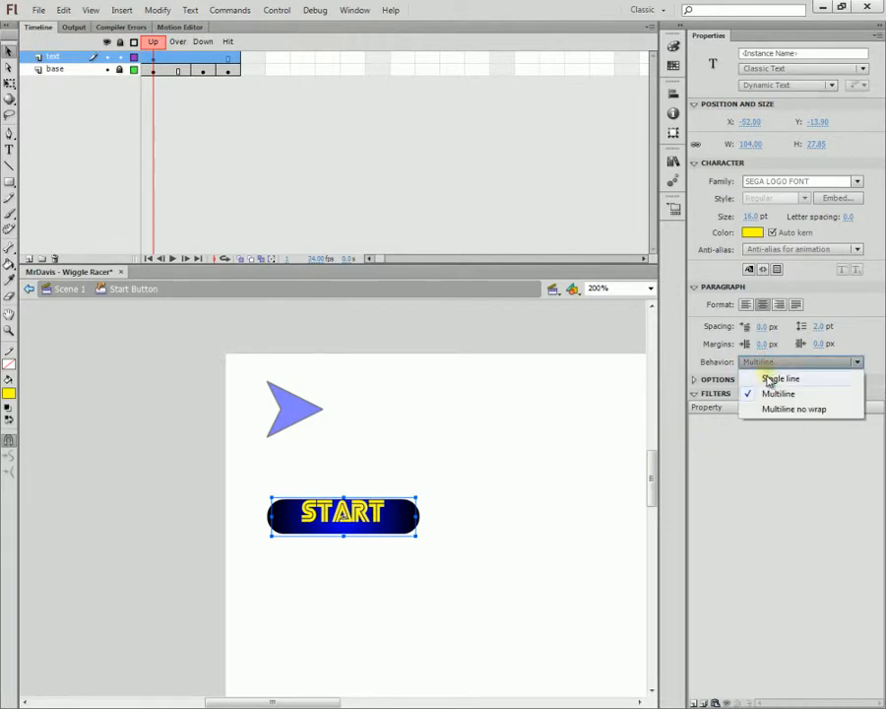
{"action": "left_click", "coordinate": [765, 375]}
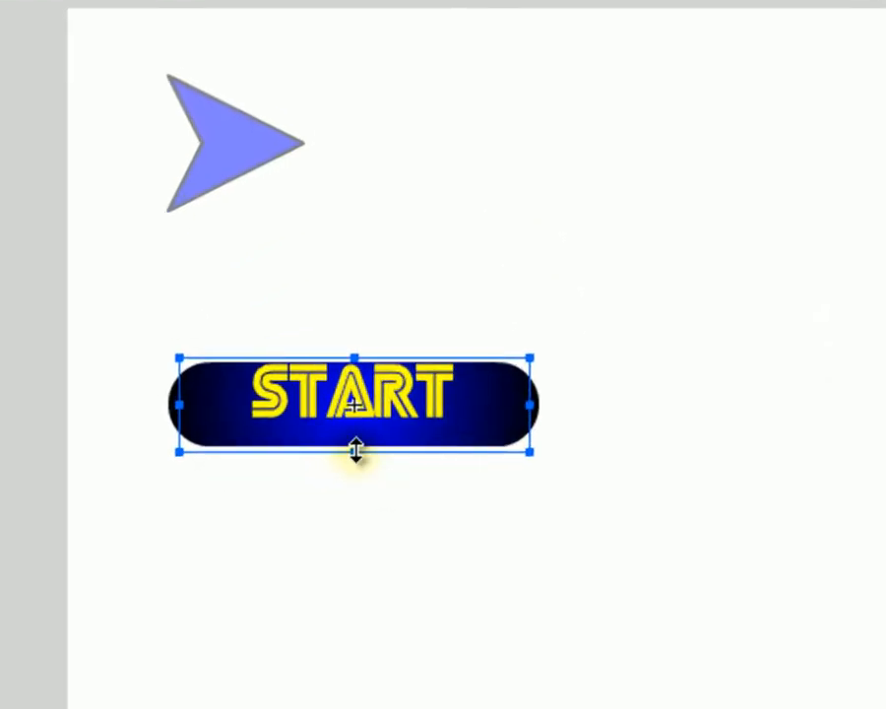
{"action": "left_click_drag", "start_coordinate": [343, 536], "coordinate": [344, 526]}
{"action": "left_click_drag", "start_coordinate": [356, 426], "coordinate": [356, 418]}
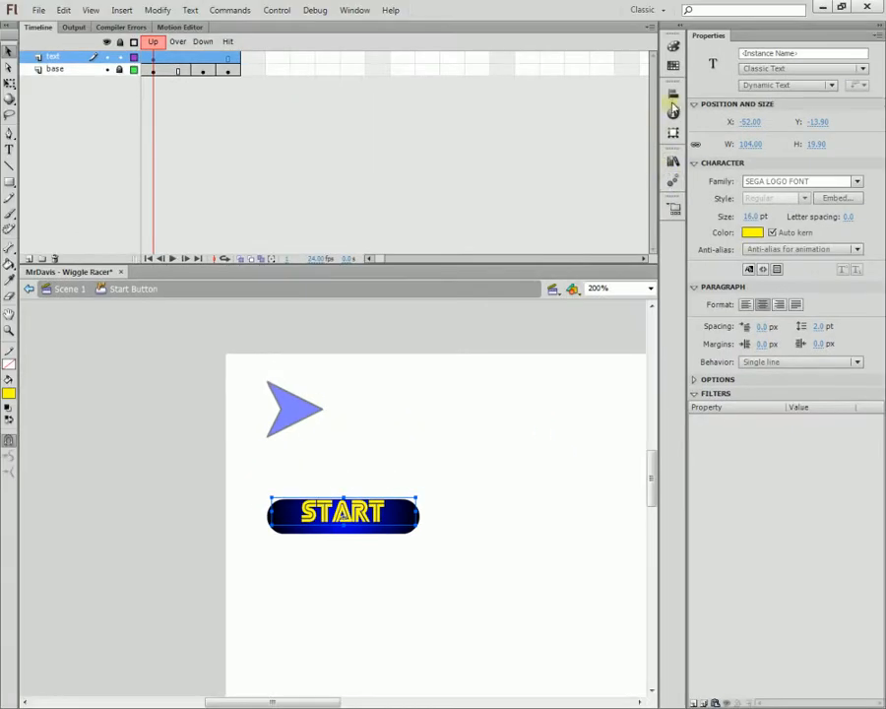
Align the resized START text box to the stage's vertical centre again.
{"action": "key", "text": "ctrl+k"}
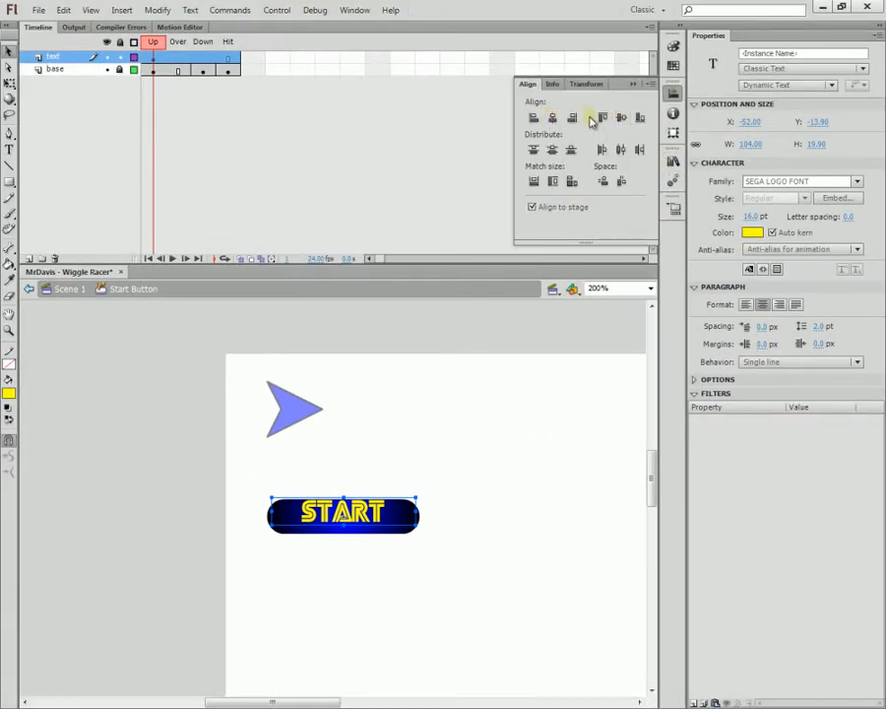
{"action": "left_click", "coordinate": [622, 117]}
{"action": "key", "text": "ctrl+k"}
{"action": "left_click", "coordinate": [532, 426]}
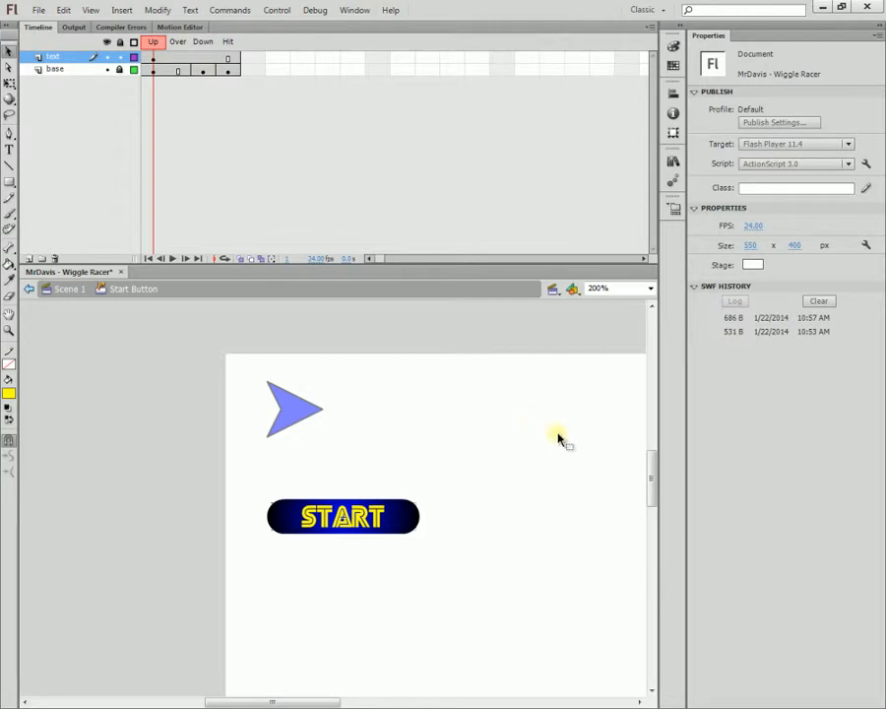
On the text layer, remove the Hit frame and insert a keyframe in the Down state.
{"action": "right_click", "coordinate": [232, 60]}
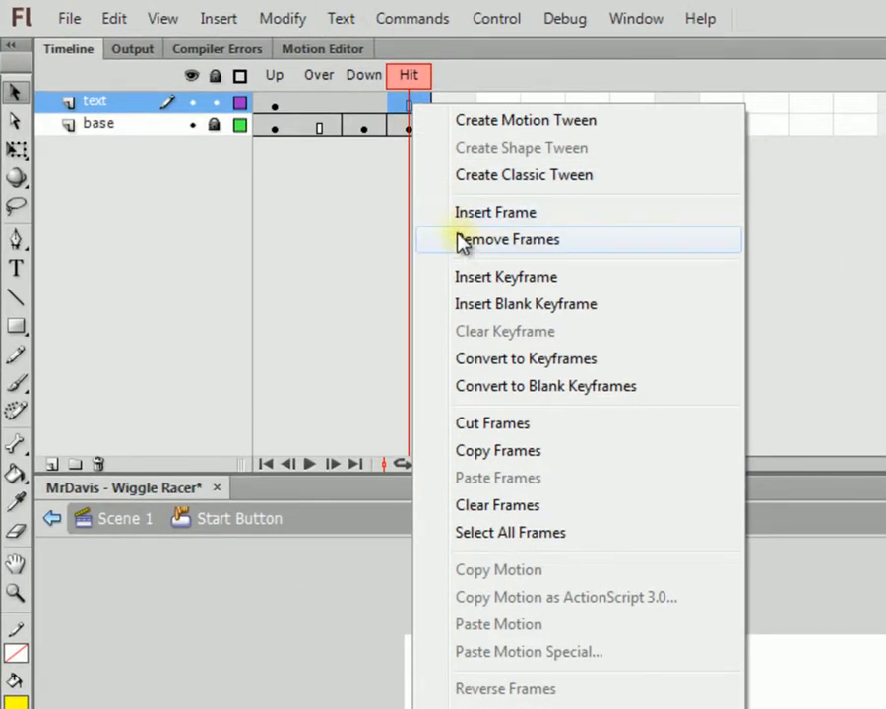
{"action": "left_click", "coordinate": [507, 239]}
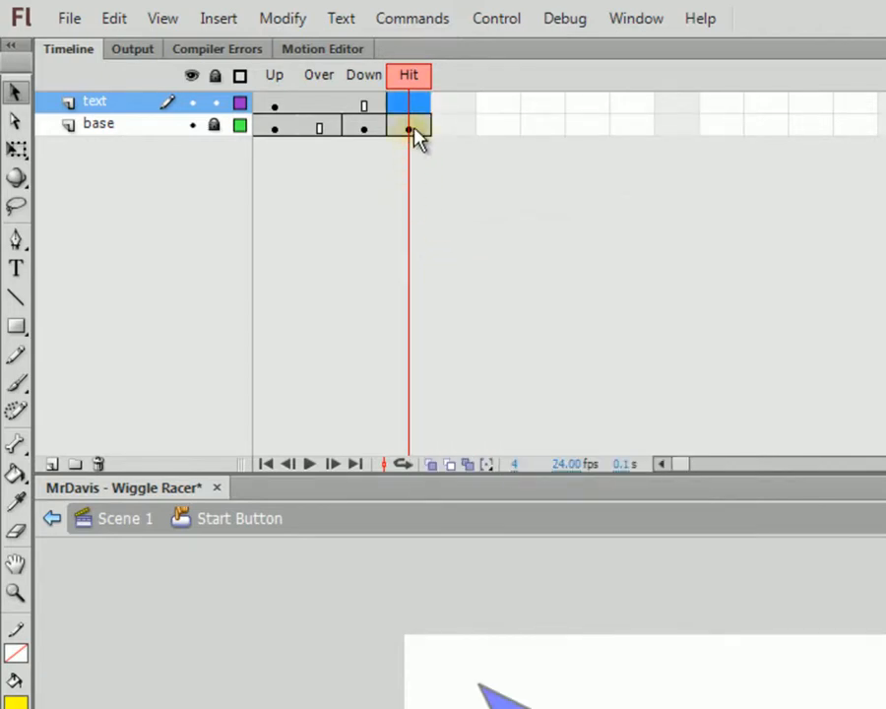
{"action": "left_click", "coordinate": [369, 105]}
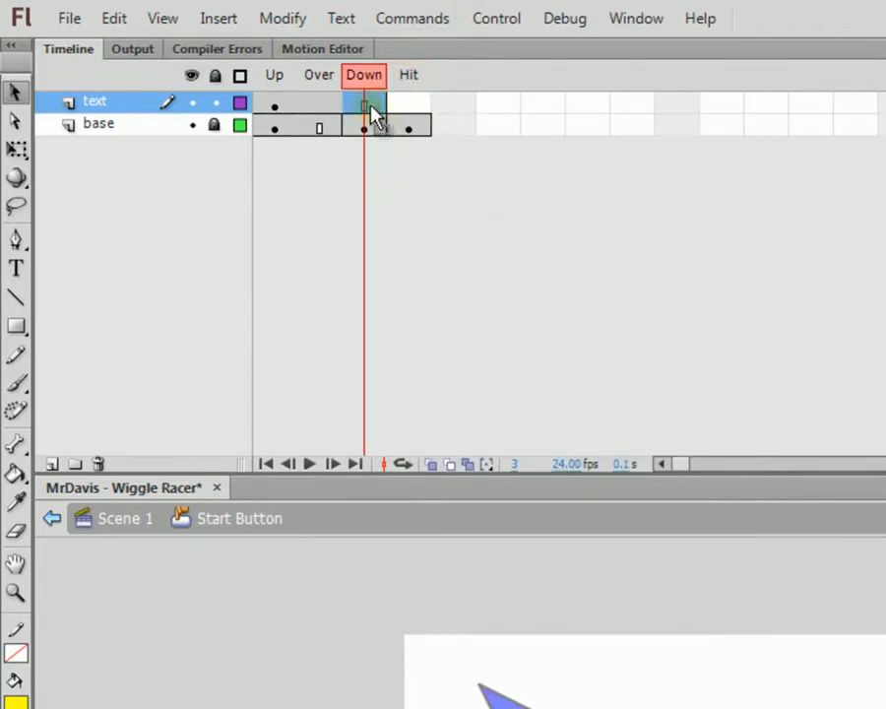
{"action": "right_click", "coordinate": [372, 107]}
{"action": "left_click", "coordinate": [470, 283]}
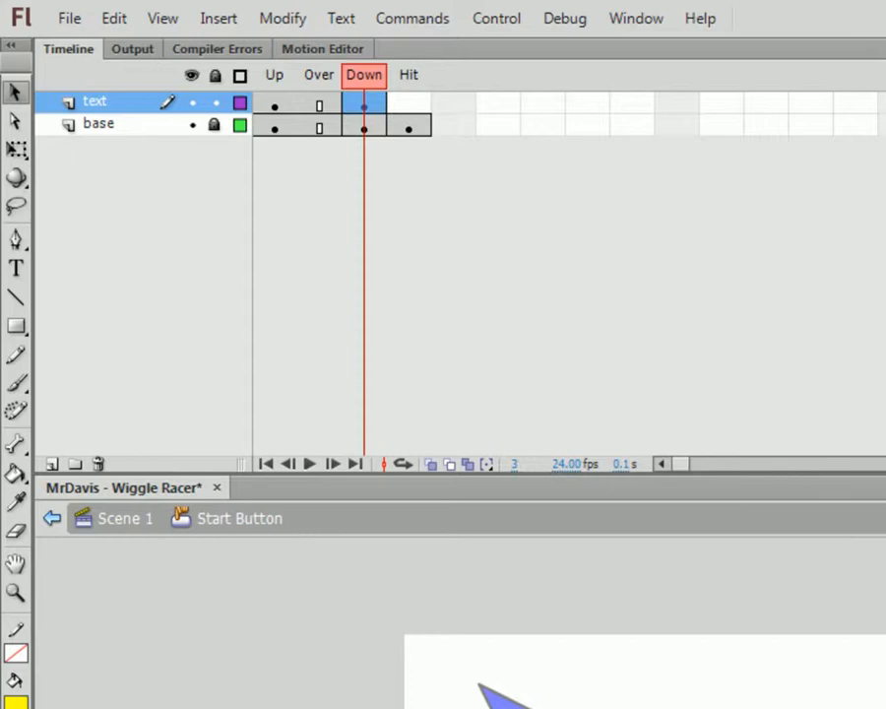
Unlock the base layer and nudge the button shape and START text down 5 px in the Down state.
{"action": "left_click", "coordinate": [214, 124]}
{"action": "left_click_drag", "start_coordinate": [514, 469], "coordinate": [111, 545]}
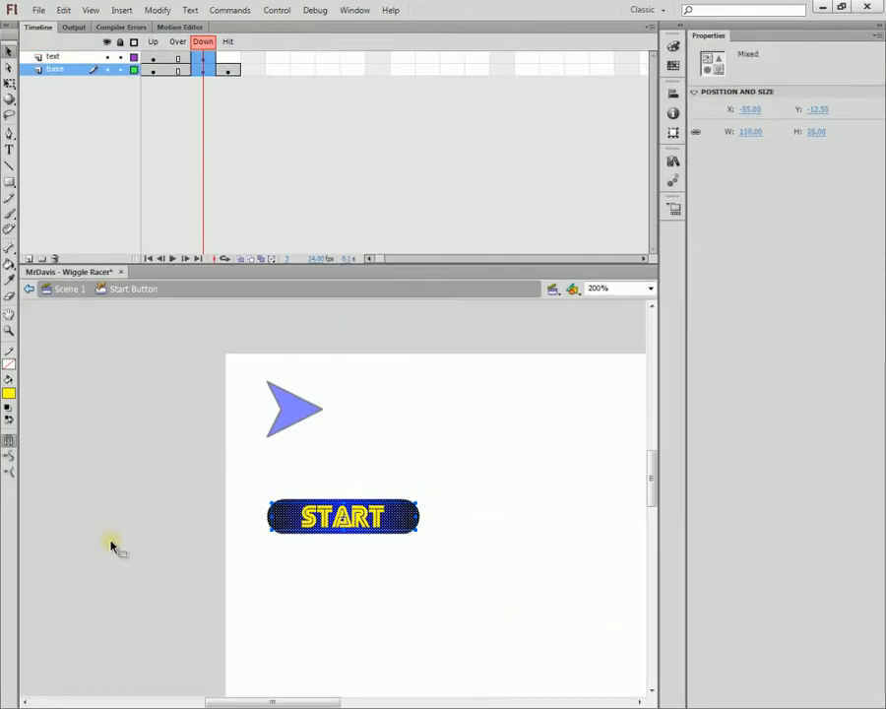
{"action": "key", "text": "Down"}
{"action": "key", "text": "Down"}
{"action": "key", "text": "Down"}
{"action": "key", "text": "Down"}
{"action": "key", "text": "Down"}
{"action": "left_click", "coordinate": [74, 347]}
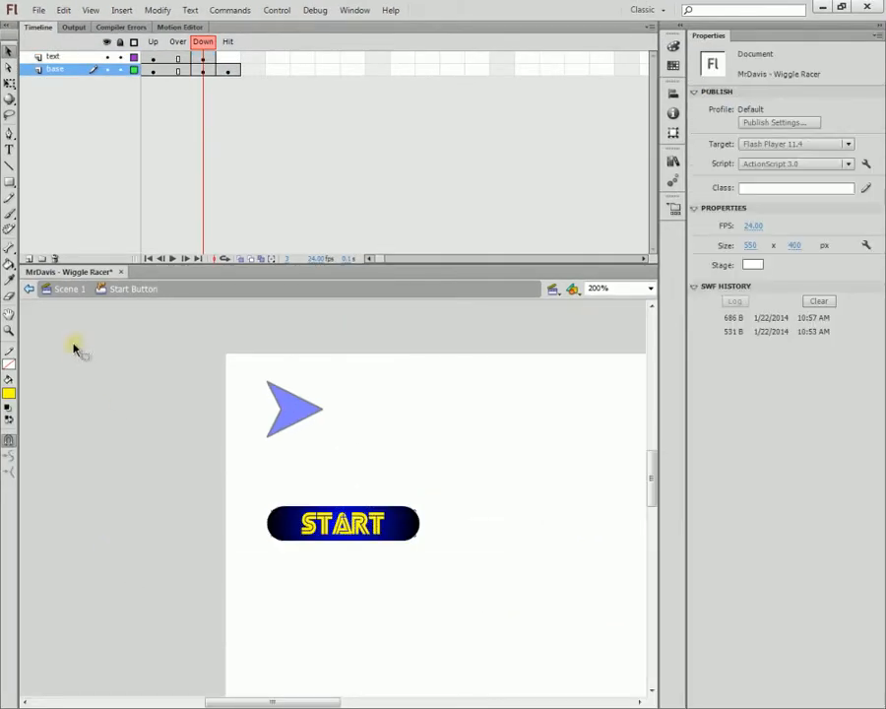
Return to Scene 1 and test the movie to check the Start Button, then close the preview.
{"action": "left_click", "coordinate": [31, 291]}
{"action": "key", "text": "ctrl+Return"}
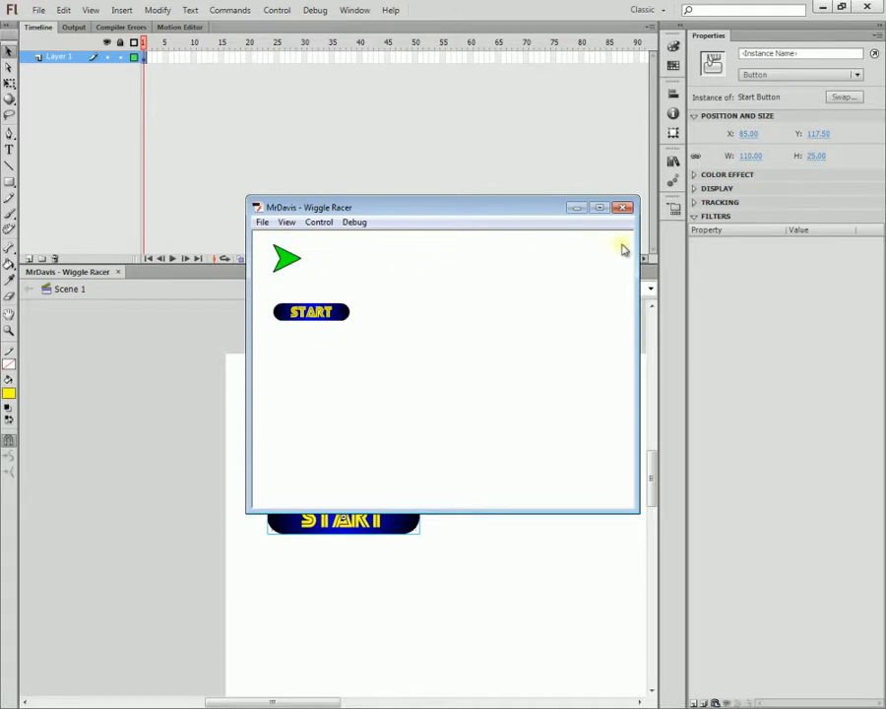
{"action": "left_click", "coordinate": [626, 209]}
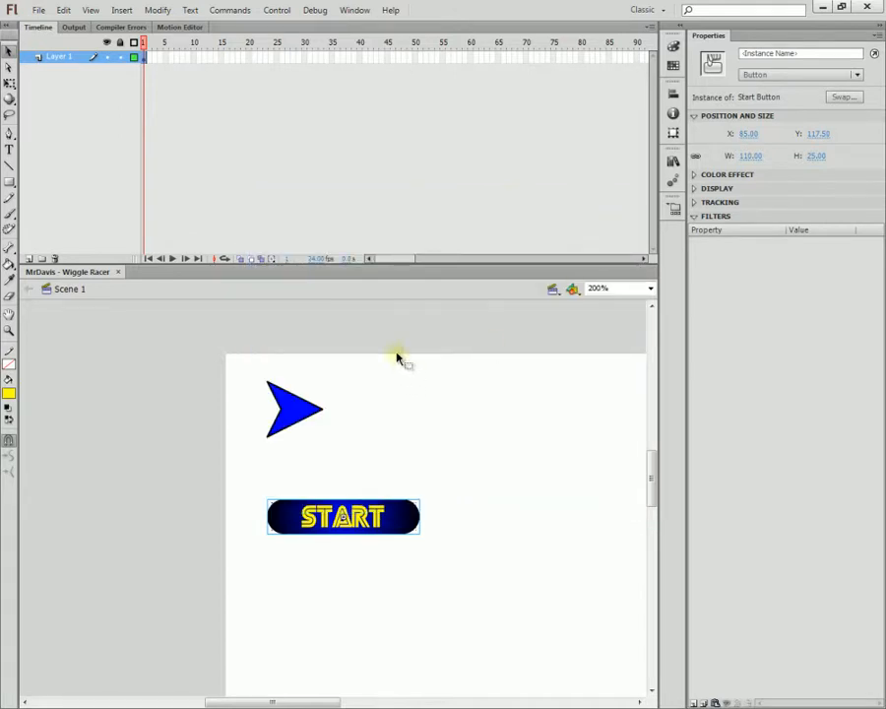
Duplicate the Start Button symbol in the library as a button named Restart Button.
{"action": "left_click", "coordinate": [674, 161]}
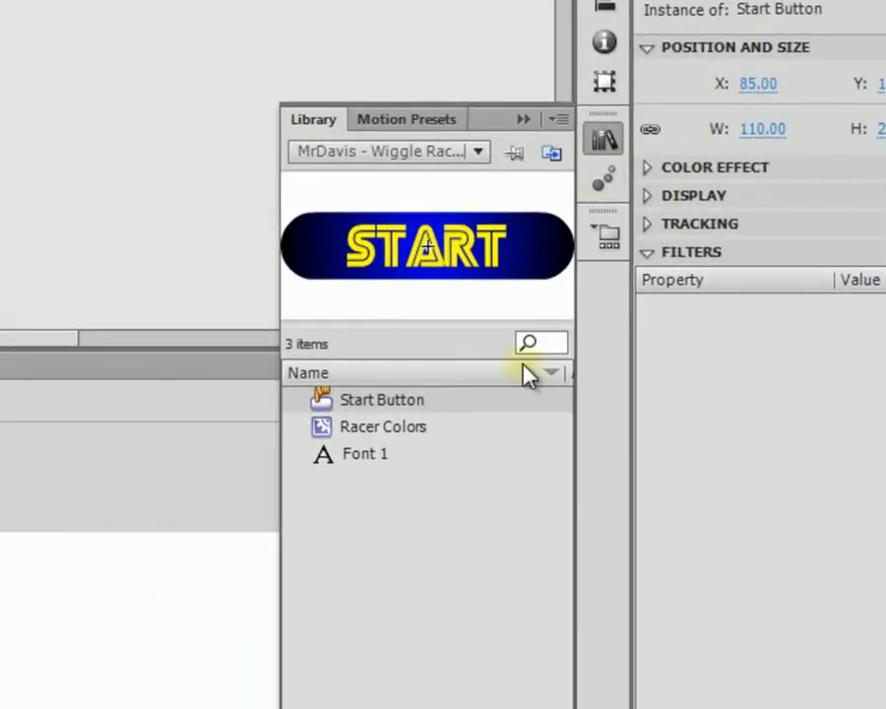
{"action": "right_click", "coordinate": [363, 407]}
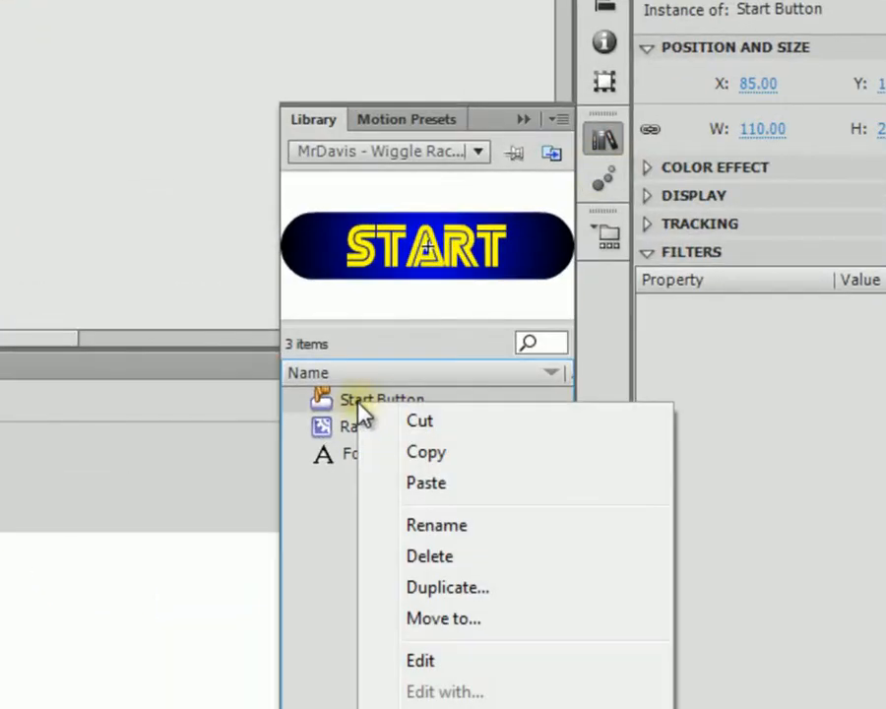
{"action": "left_click", "coordinate": [421, 588]}
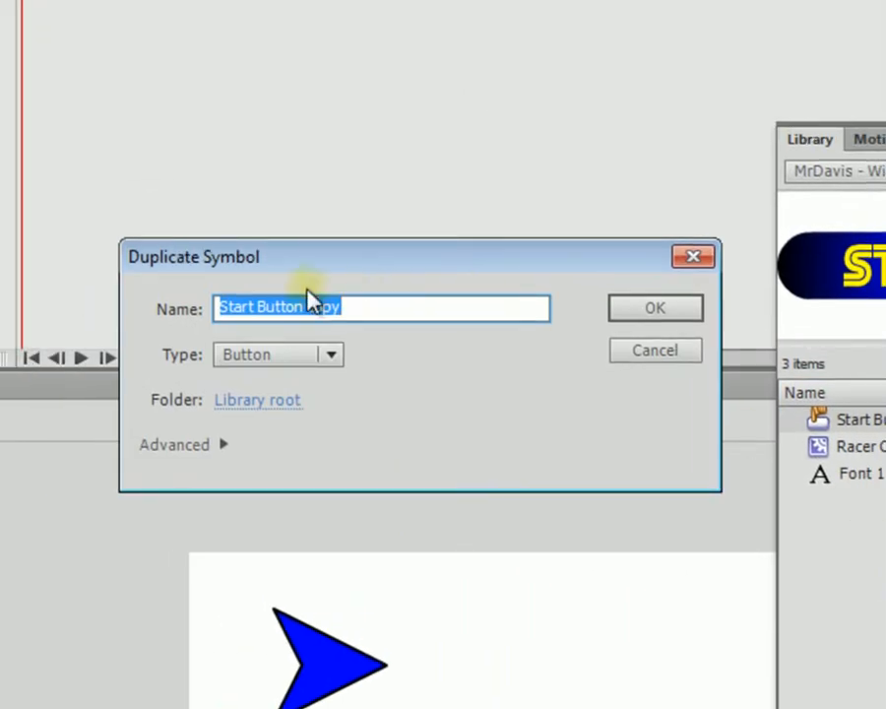
{"action": "left_click", "coordinate": [251, 306]}
{"action": "left_click", "coordinate": [371, 308]}
{"action": "left_click_drag", "start_coordinate": [371, 309], "coordinate": [304, 308]}
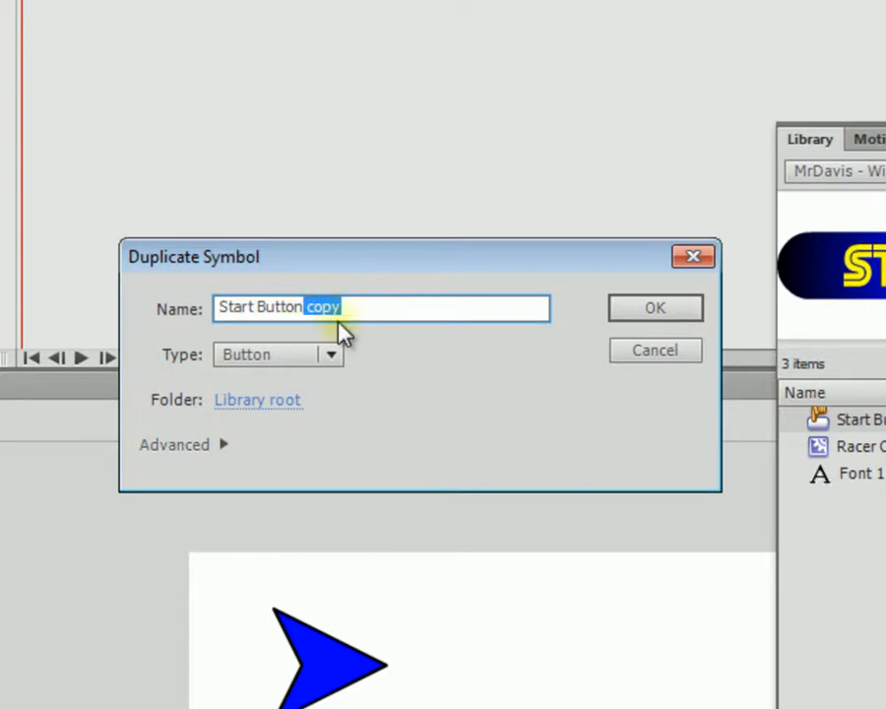
{"action": "key", "text": "BackSpace"}
{"action": "key", "text": "Home"}
{"action": "type", "text": "Res"}
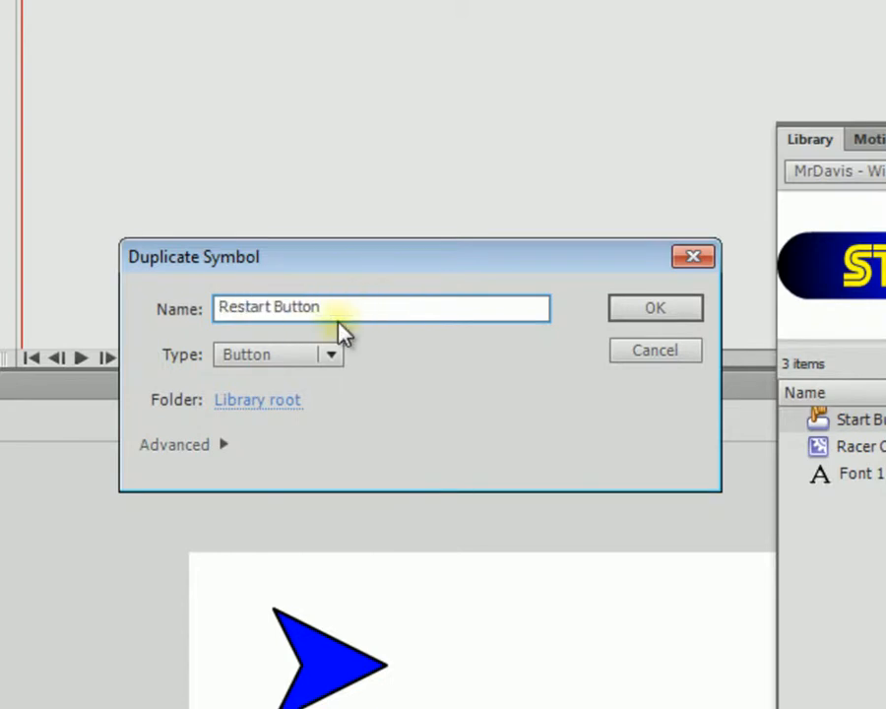
{"action": "key", "text": "Return"}
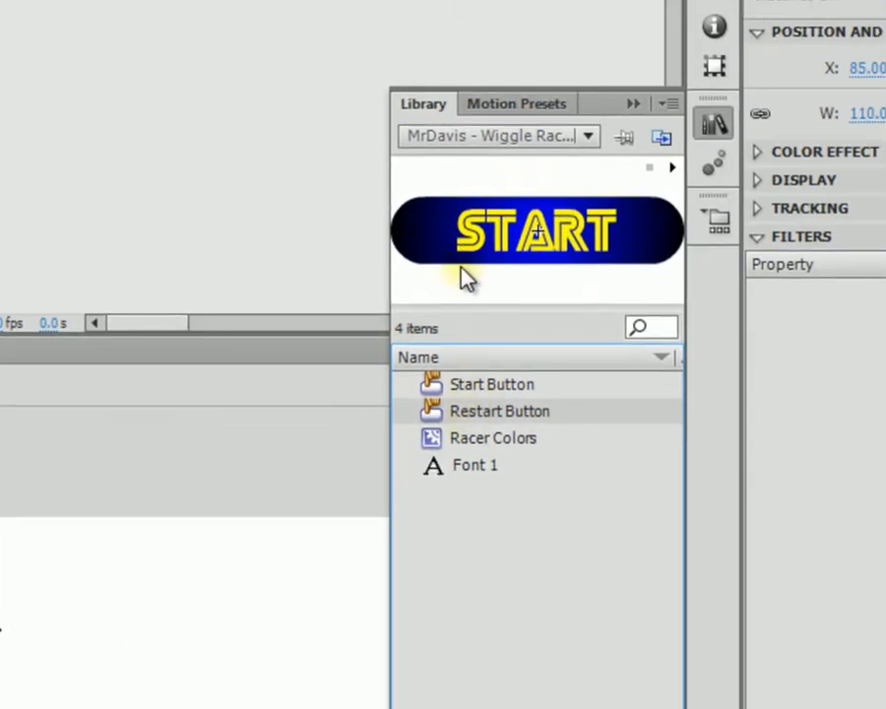
Open the Restart Button symbol for editing and change its Up state text to RESTART.
{"action": "double_click", "coordinate": [848, 303]}
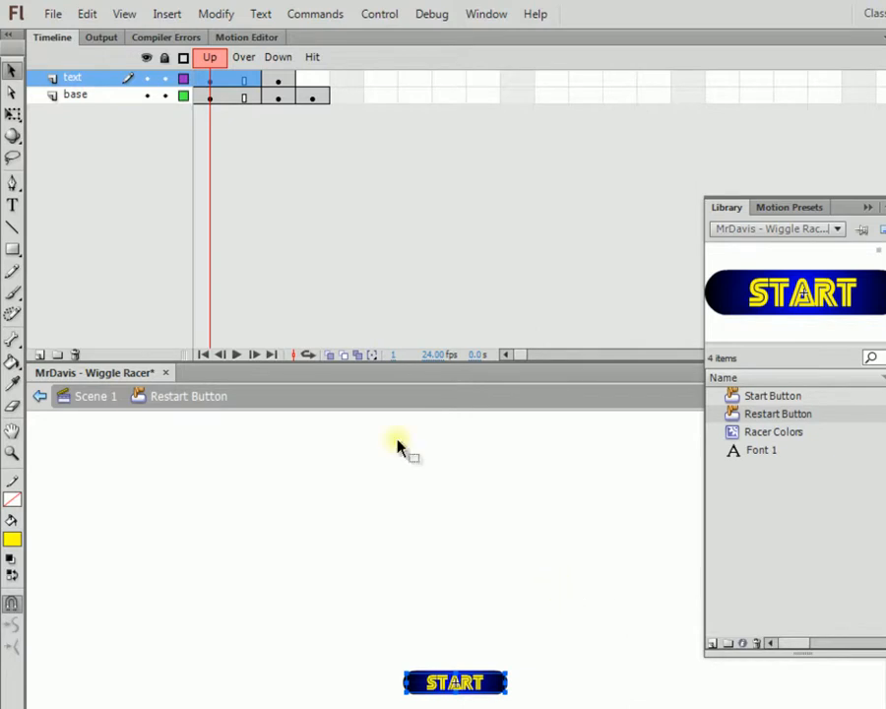
{"action": "left_click", "coordinate": [13, 205]}
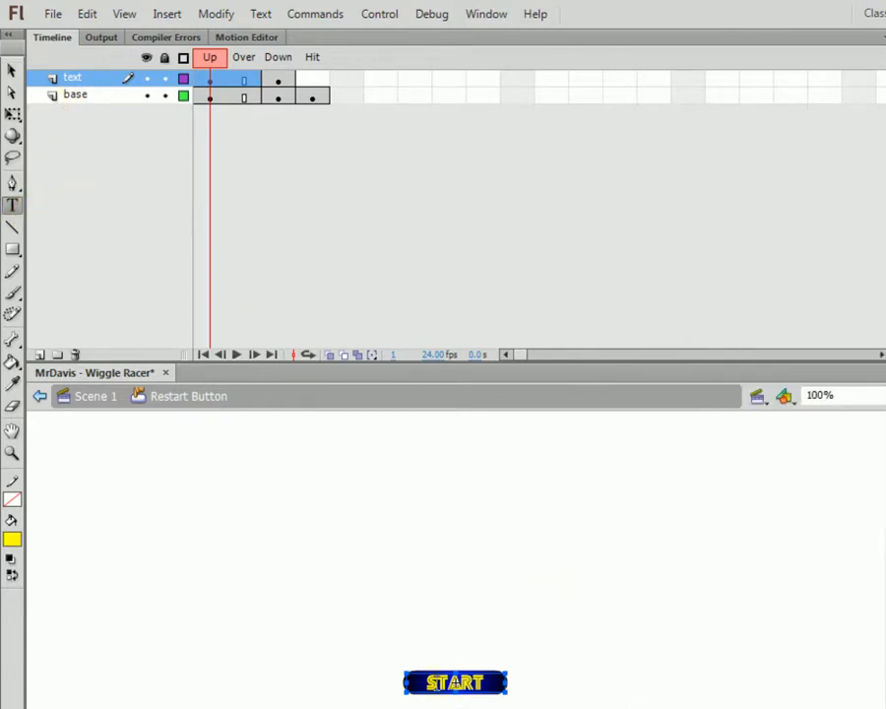
{"action": "left_click", "coordinate": [432, 684]}
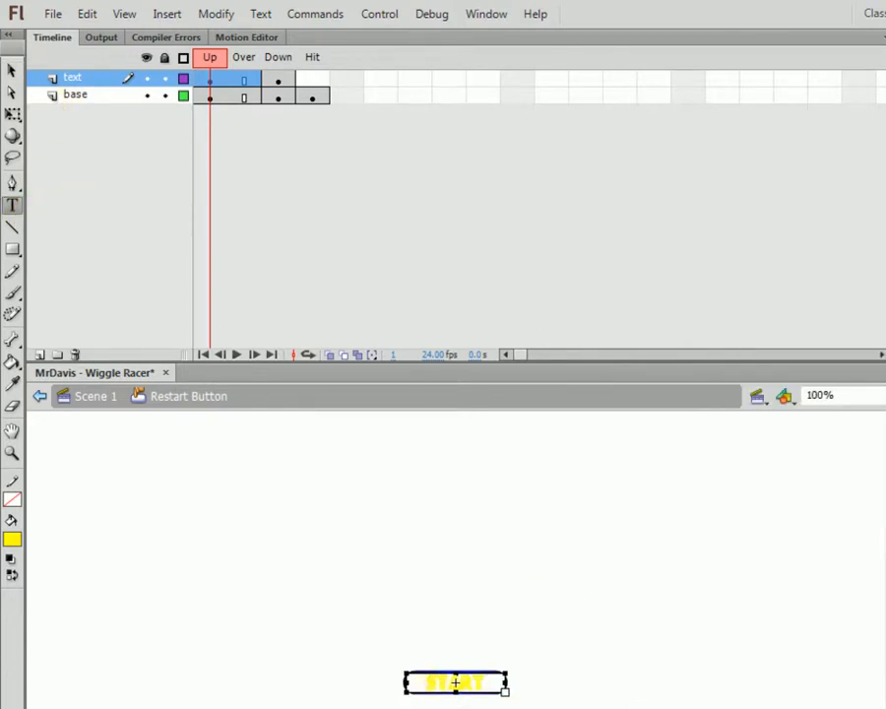
{"action": "left_click", "coordinate": [11, 69]}
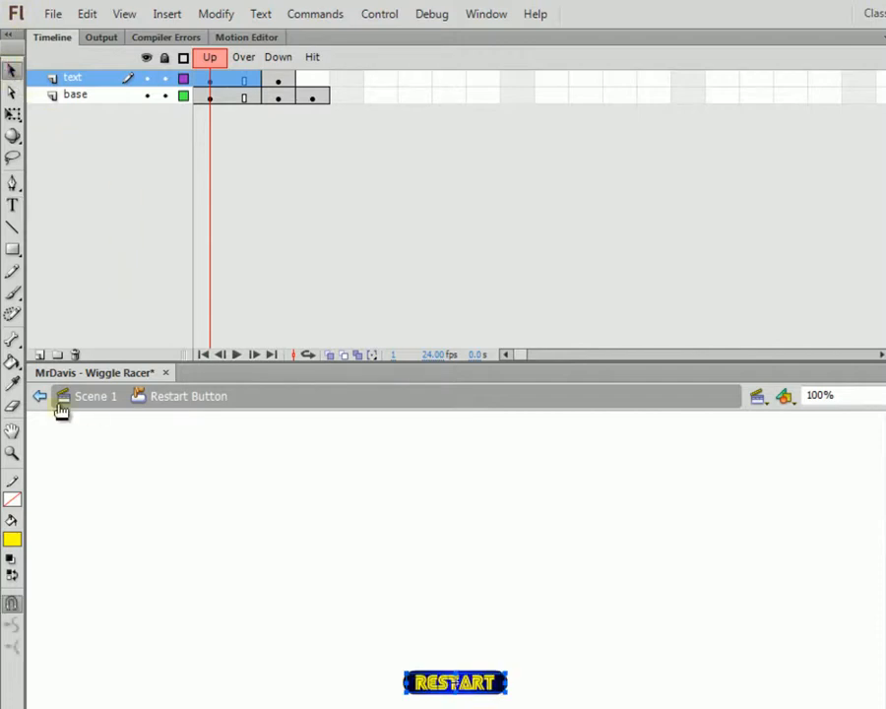
Change the Restart Button's Down state text to RESTART.
{"action": "left_click", "coordinate": [278, 81]}
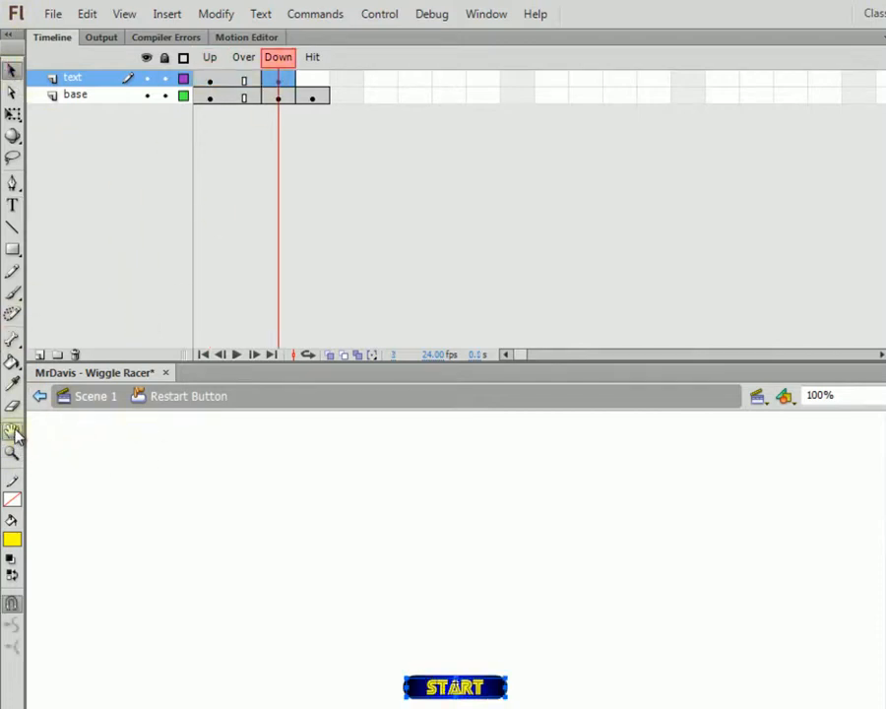
{"action": "left_click", "coordinate": [11, 205]}
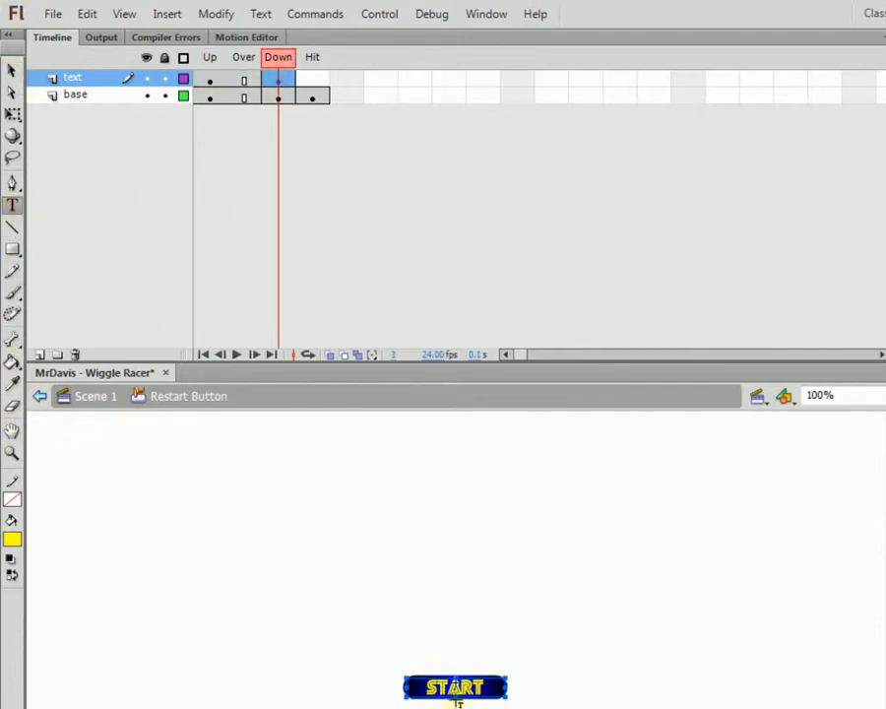
{"action": "left_click", "coordinate": [430, 687]}
{"action": "type", "text": "RE"}
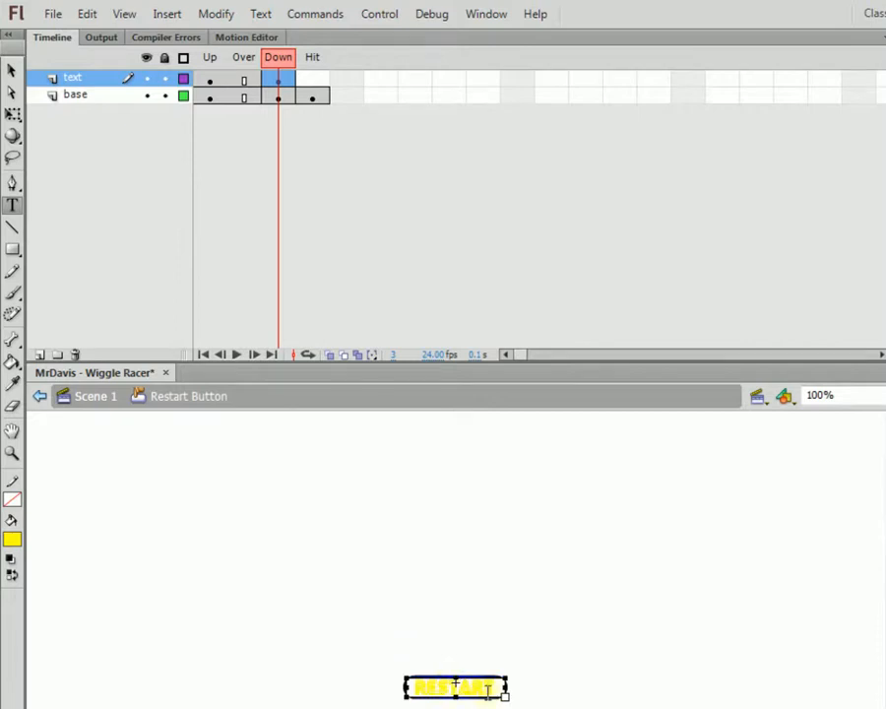
Center the RESTART text in the Restart Button's Down state horizontally and vertically to the stage.
{"action": "left_click", "coordinate": [13, 72]}
{"action": "left_click", "coordinate": [303, 512]}
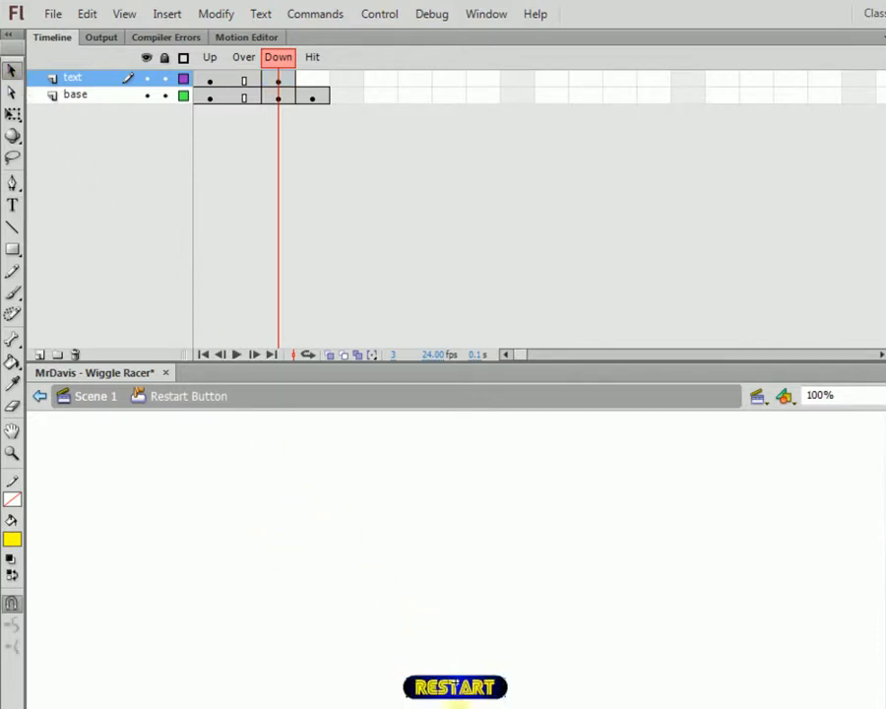
{"action": "left_click", "coordinate": [493, 692]}
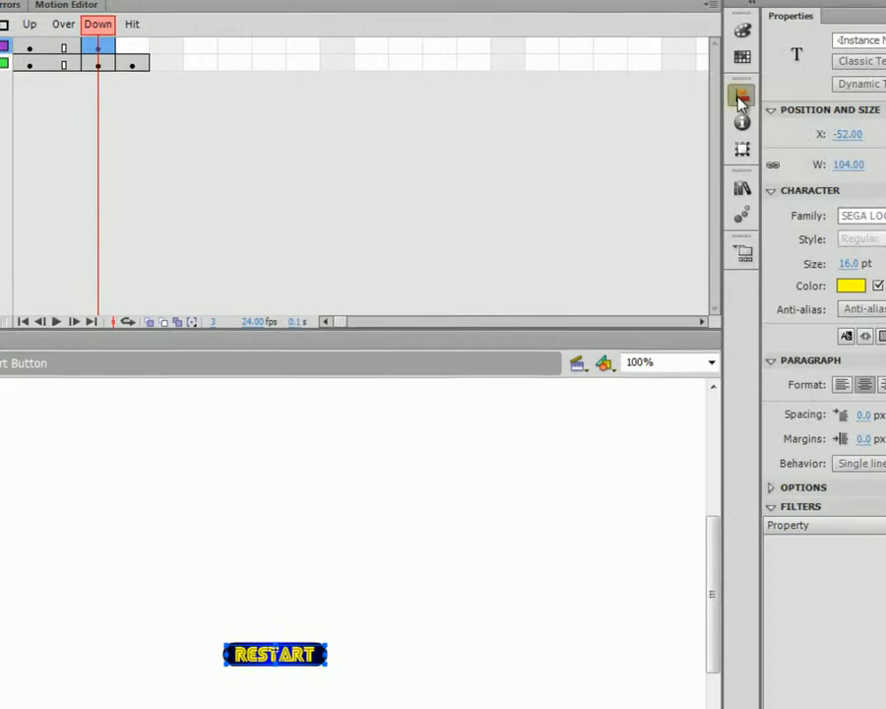
{"action": "left_click", "coordinate": [737, 94]}
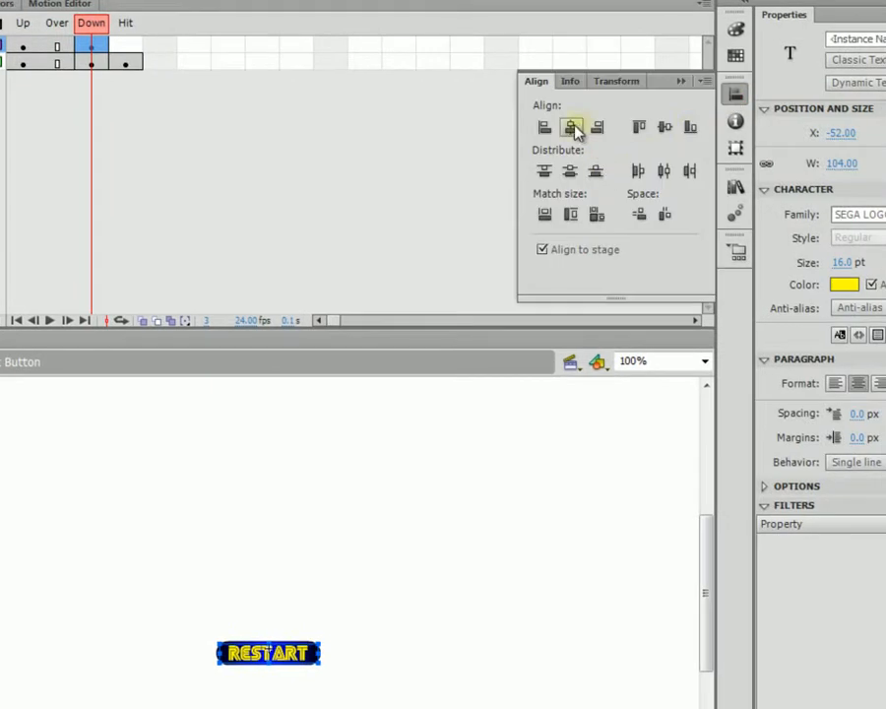
{"action": "left_click", "coordinate": [674, 130]}
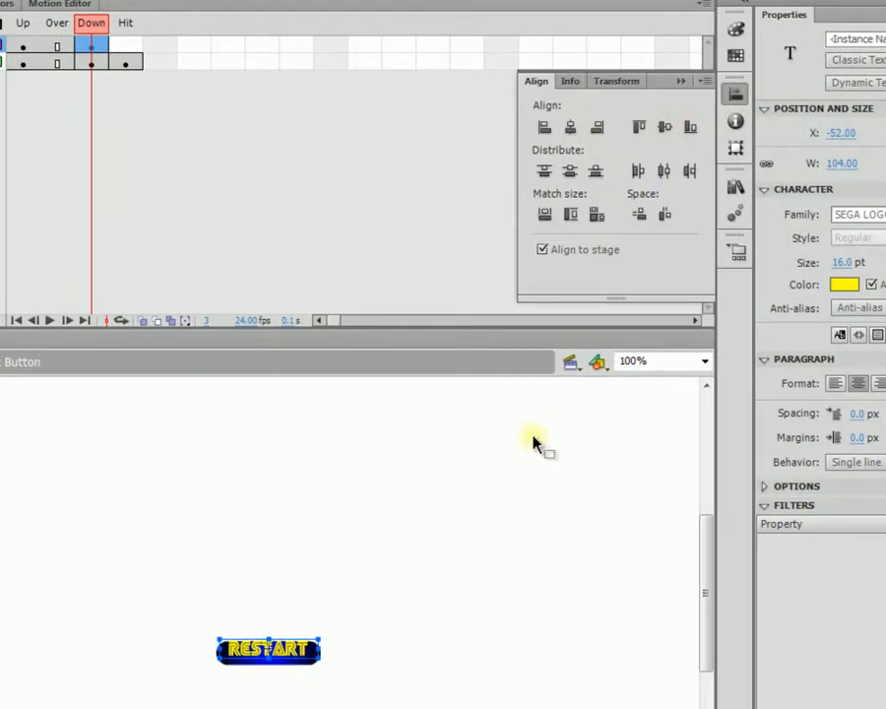
{"action": "left_click", "coordinate": [666, 128]}
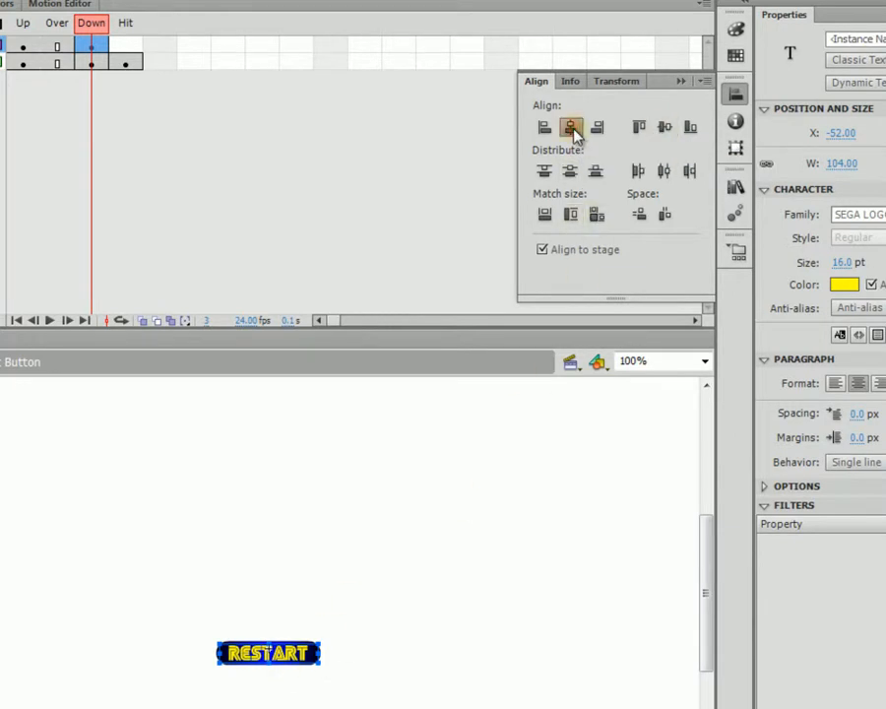
Center the RESTART text in the Restart Button's Up state to the stage.
{"action": "left_click", "coordinate": [21, 23]}
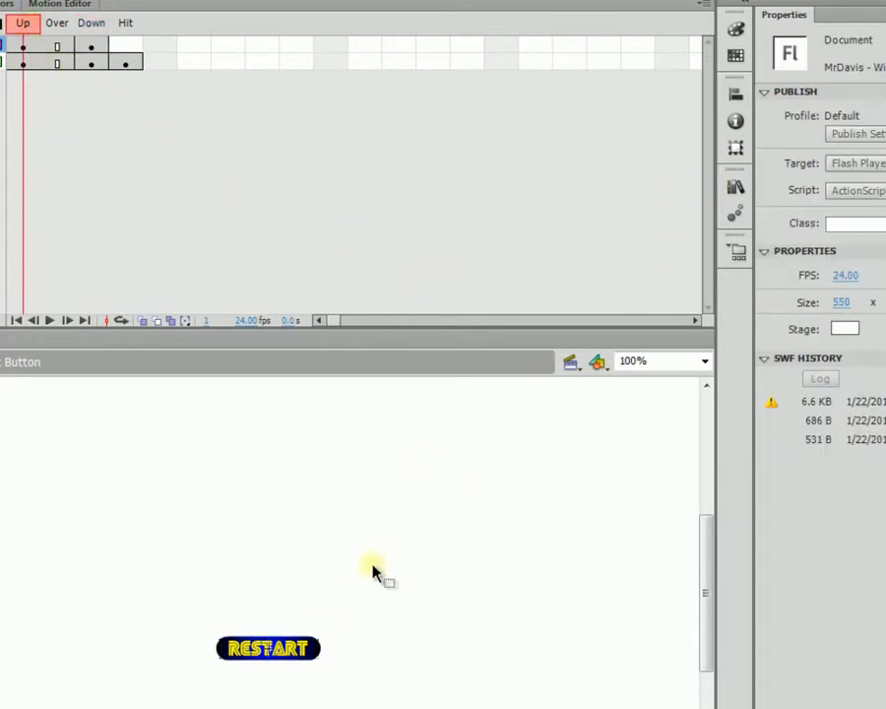
{"action": "left_click", "coordinate": [306, 657]}
{"action": "left_click", "coordinate": [734, 95]}
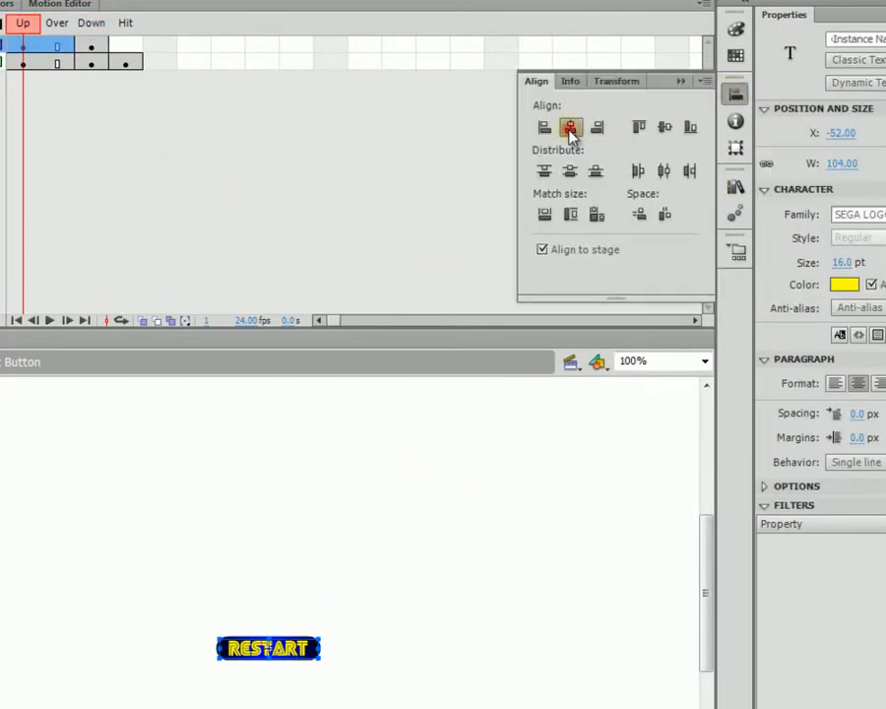
{"action": "left_click", "coordinate": [543, 524]}
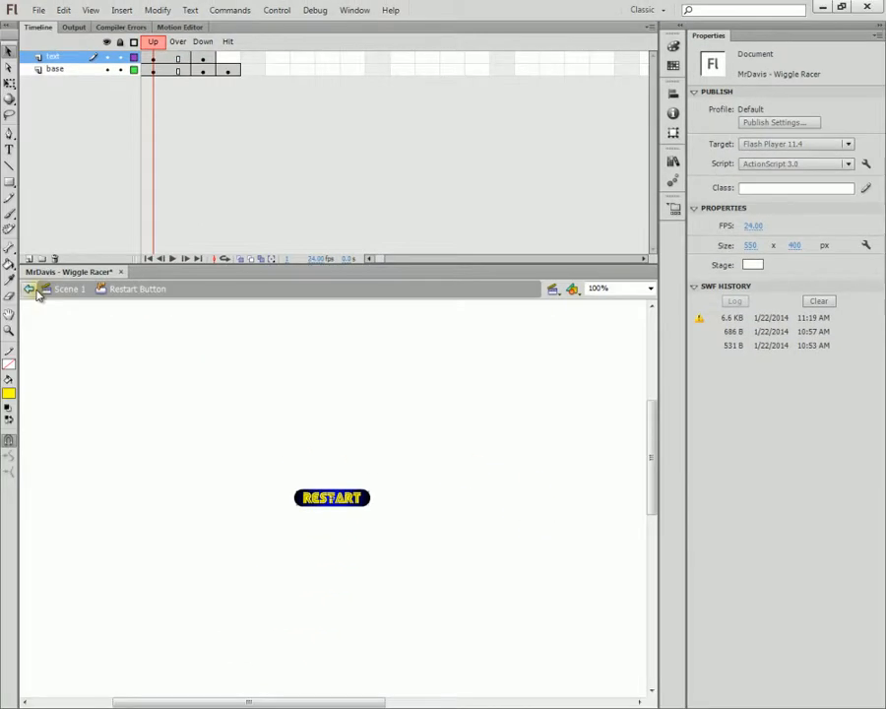
Return to Scene 1, place a Restart Button instance below the Start Button and test the movie.
{"action": "left_click", "coordinate": [30, 290]}
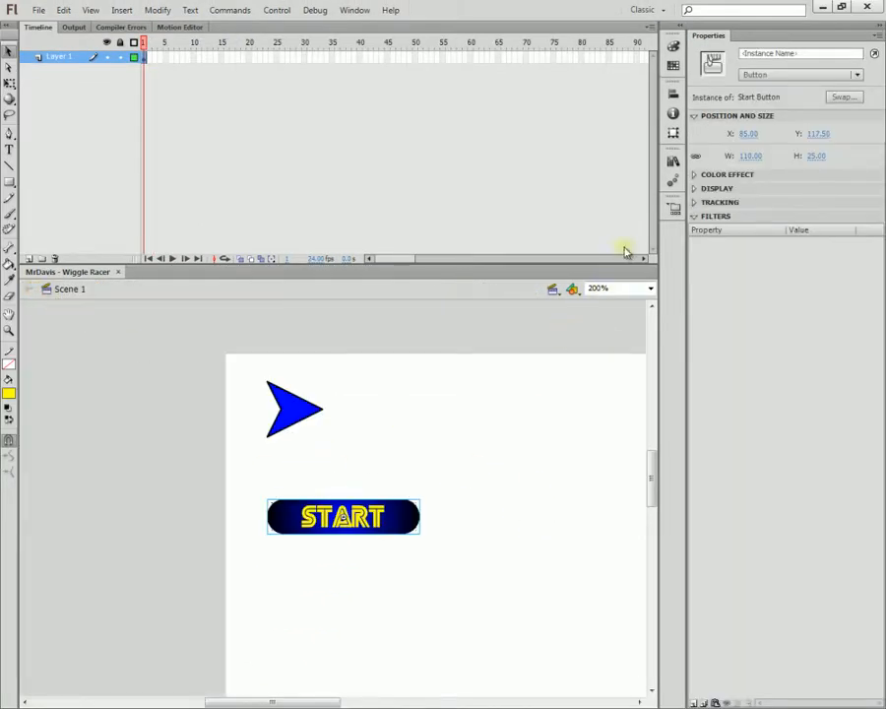
{"action": "left_click", "coordinate": [673, 161]}
{"action": "left_click_drag", "start_coordinate": [548, 302], "coordinate": [307, 594]}
{"action": "left_click", "coordinate": [435, 588]}
{"action": "key", "text": "ctrl+Return"}
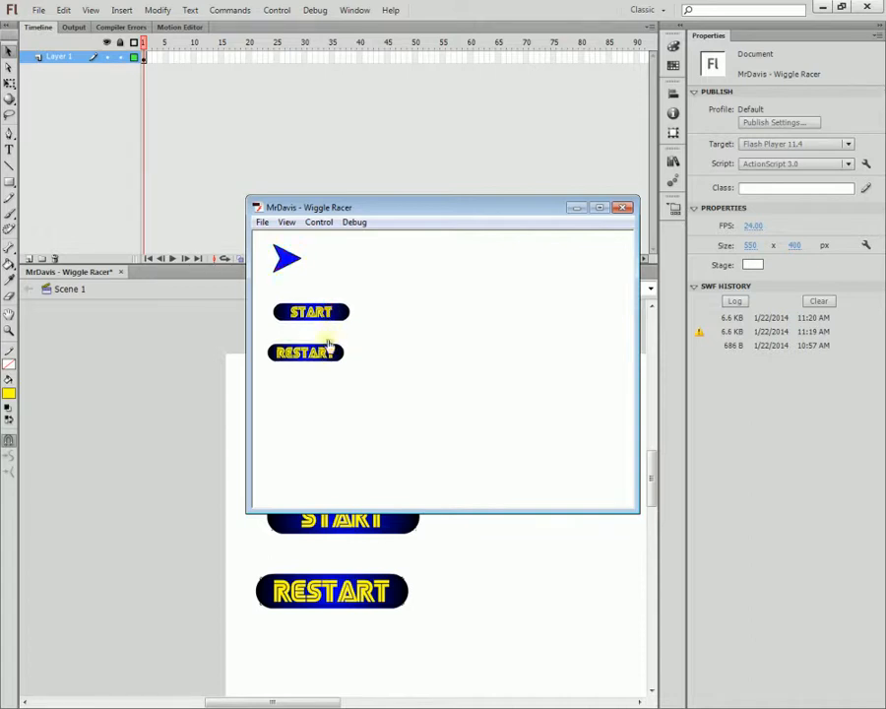
{"action": "left_click", "coordinate": [623, 208]}
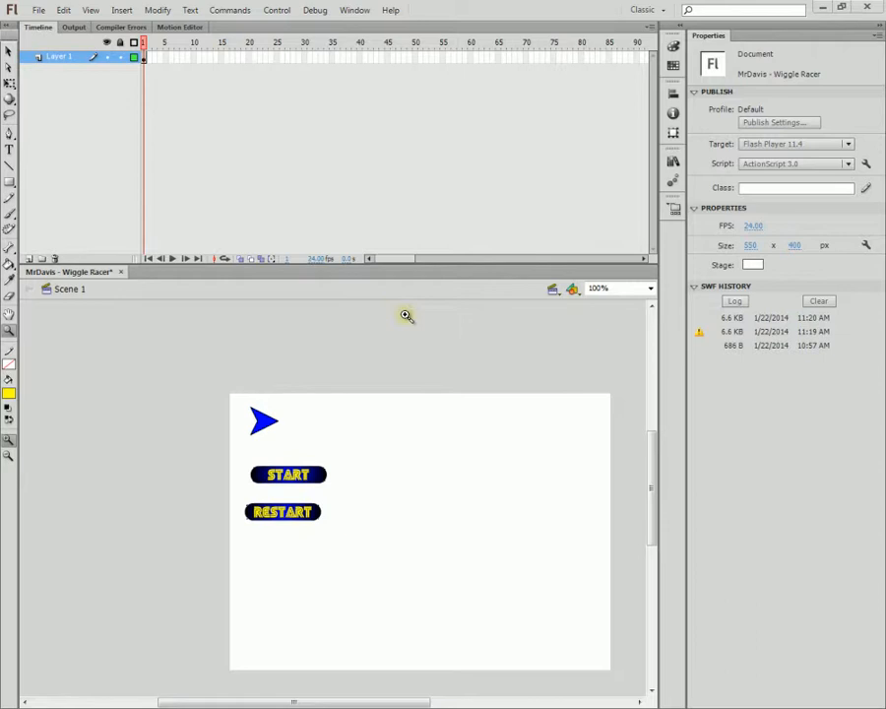
Delete the Restart Button and the blue racer arrow from the stage, keeping only the Start Button.
{"action": "left_click", "coordinate": [9, 49]}
{"action": "left_click_drag", "start_coordinate": [402, 362], "coordinate": [209, 626]}
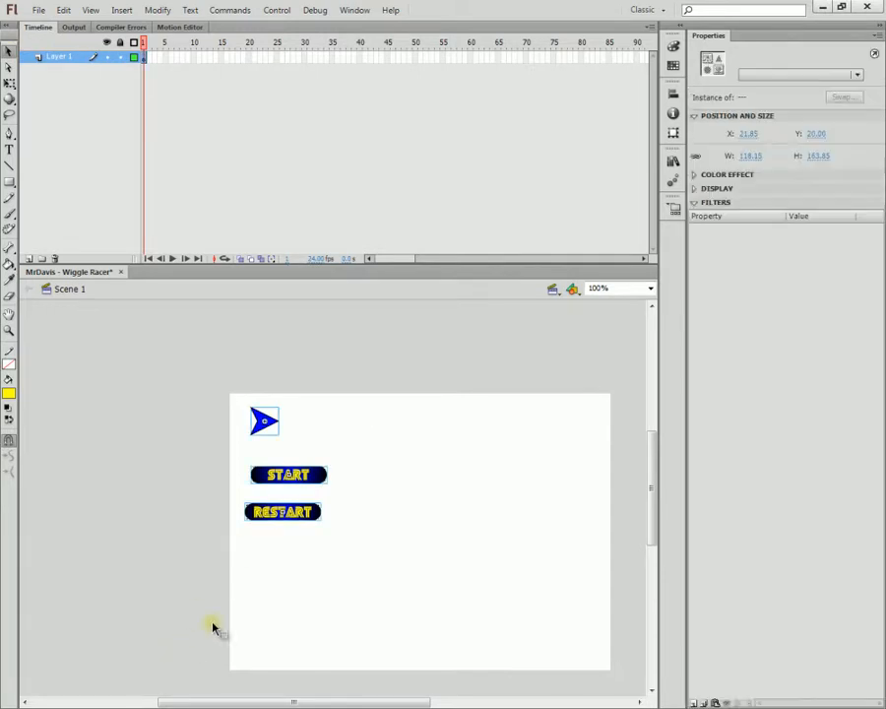
{"action": "left_click", "coordinate": [306, 599]}
{"action": "left_click", "coordinate": [282, 512]}
{"action": "key", "text": "Delete"}
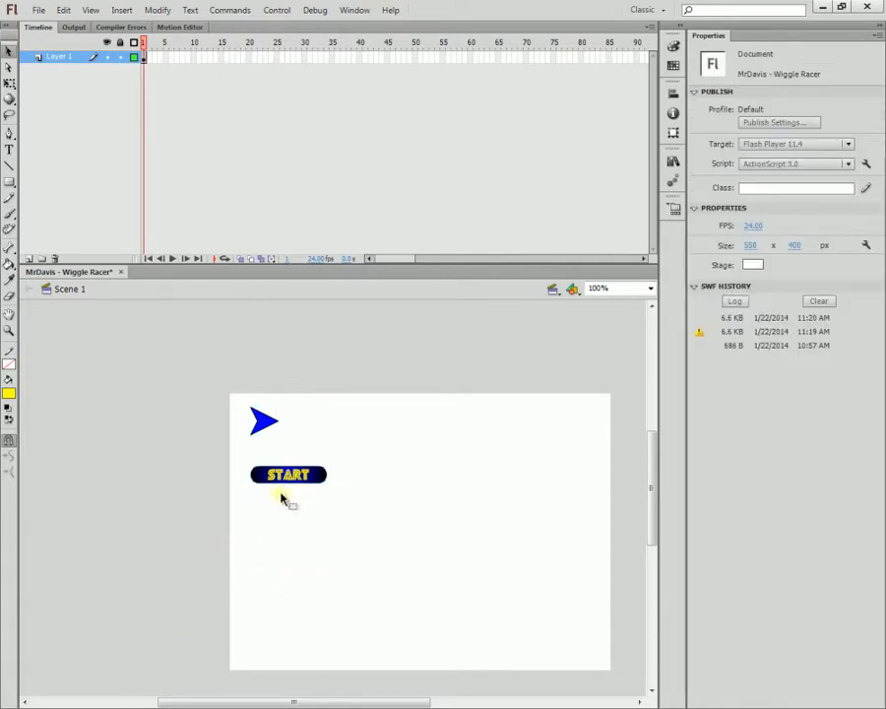
{"action": "left_click_drag", "start_coordinate": [316, 359], "coordinate": [238, 443]}
{"action": "key", "text": "Delete"}
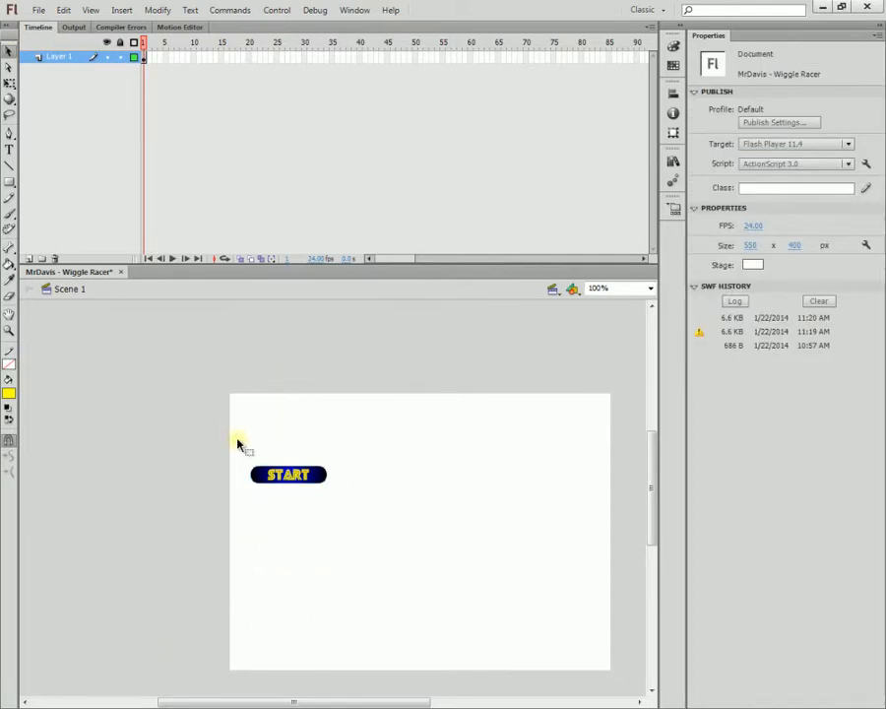
Rename Layer 1 as Intro Screen.
{"action": "double_click", "coordinate": [70, 59]}
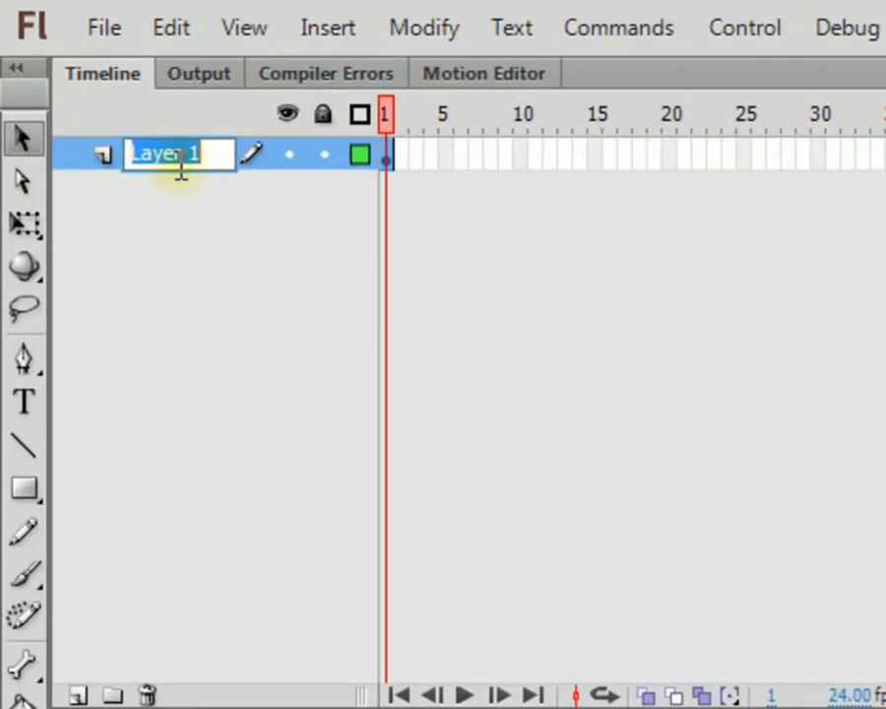
{"action": "type", "text": "Intro Screen"}
{"action": "key", "text": "Return"}
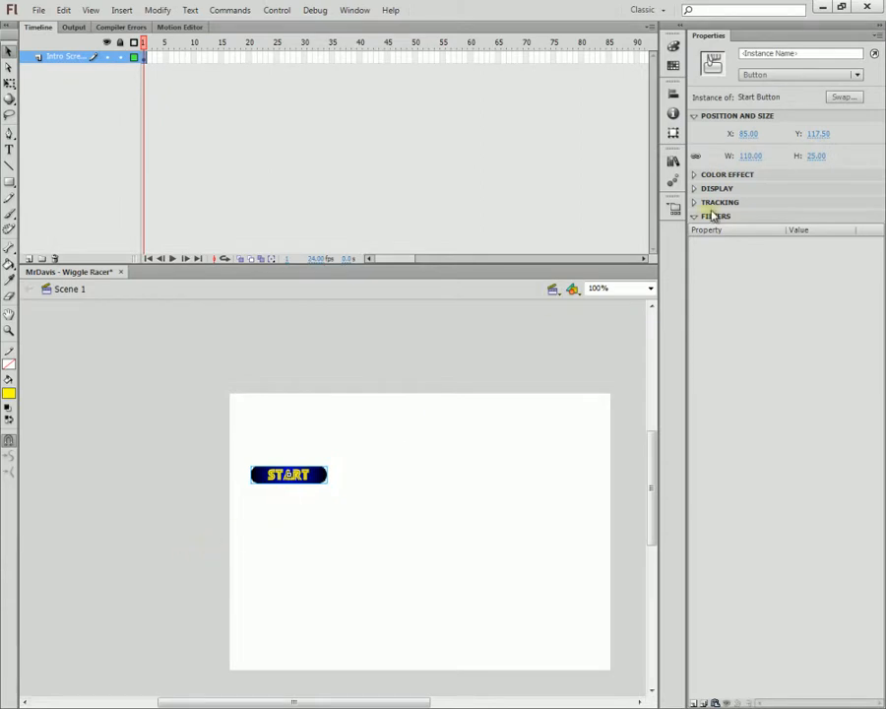
Center the Start Button horizontally on the stage and move it down near the stage's lower edge.
{"action": "left_click", "coordinate": [673, 94]}
{"action": "left_click", "coordinate": [553, 118]}
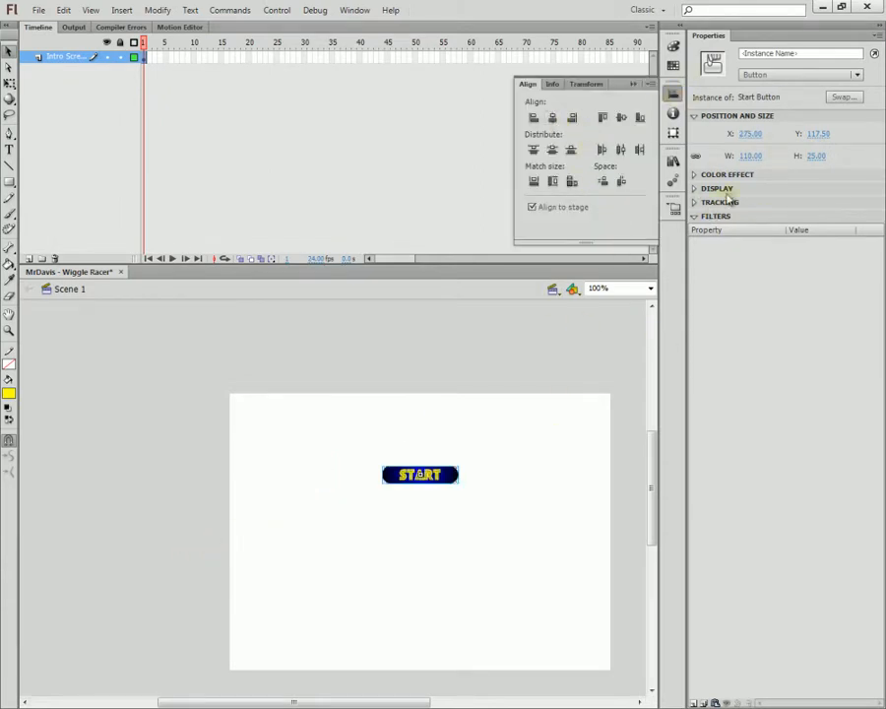
{"action": "left_click", "coordinate": [621, 117]}
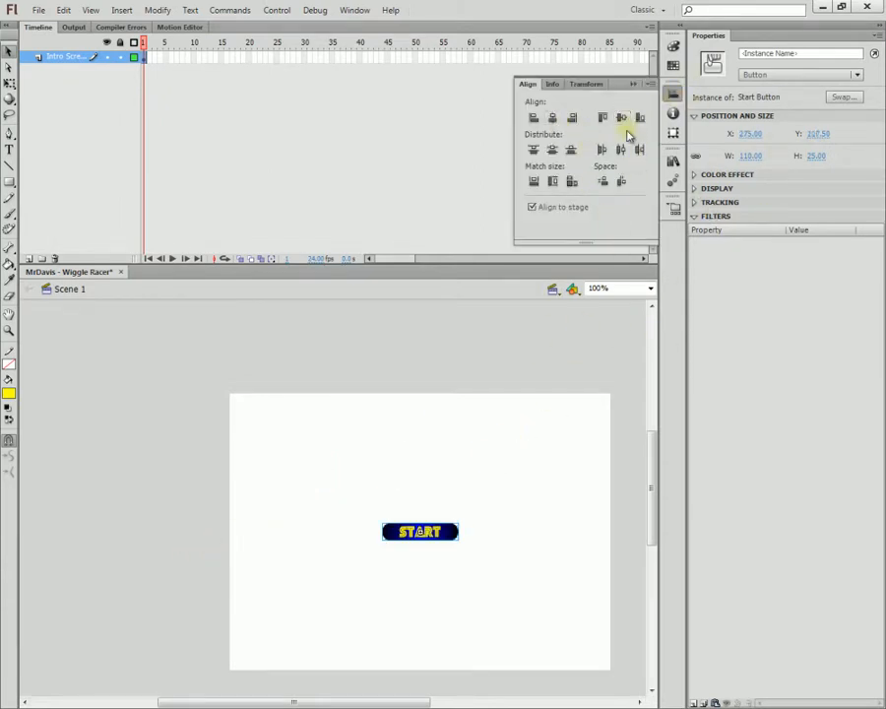
{"action": "left_click_drag", "start_coordinate": [449, 537], "coordinate": [451, 631]}
{"action": "left_click", "coordinate": [467, 555]}
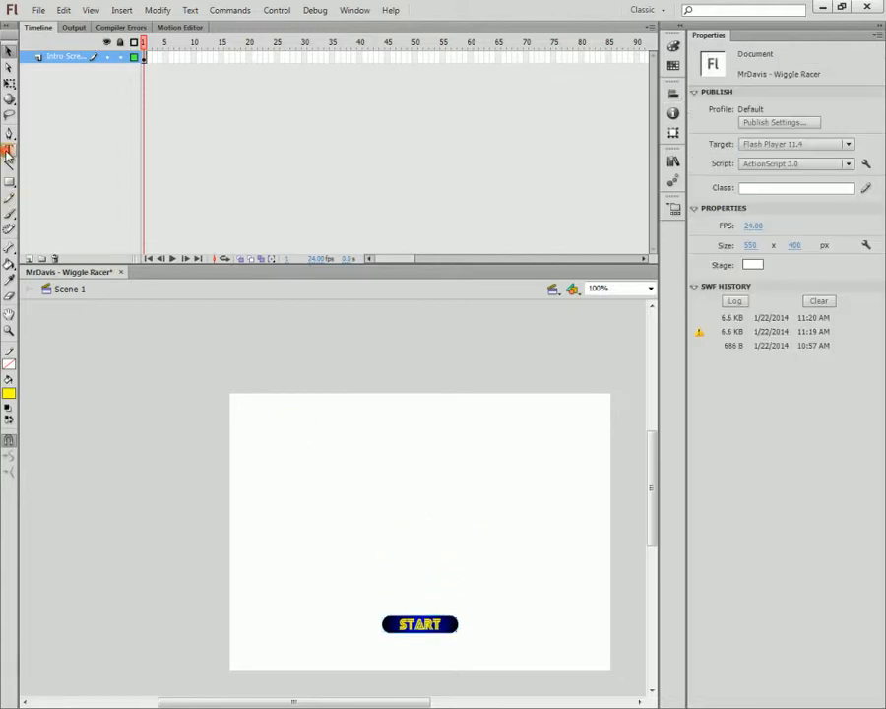
Set the Text tool to Static Text with a size of 30 pt.
{"action": "left_click", "coordinate": [9, 150]}
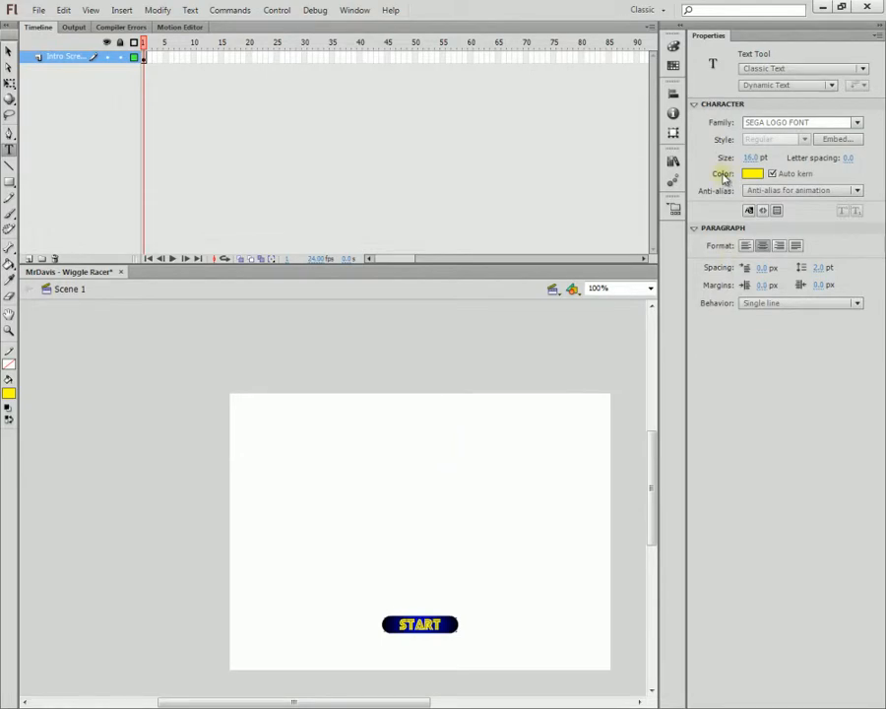
{"action": "left_click", "coordinate": [761, 86]}
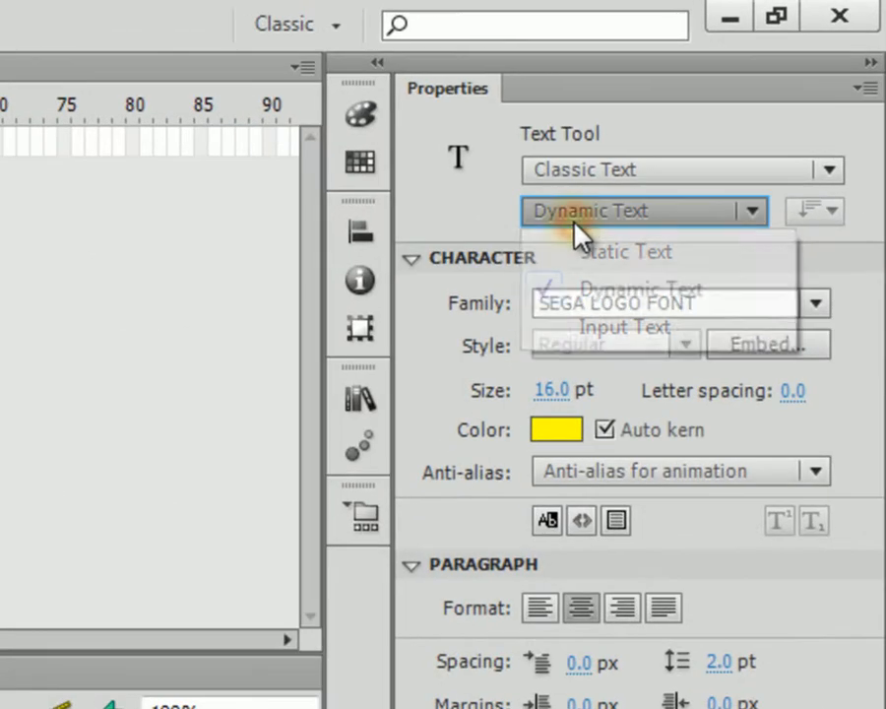
{"action": "left_click", "coordinate": [760, 99]}
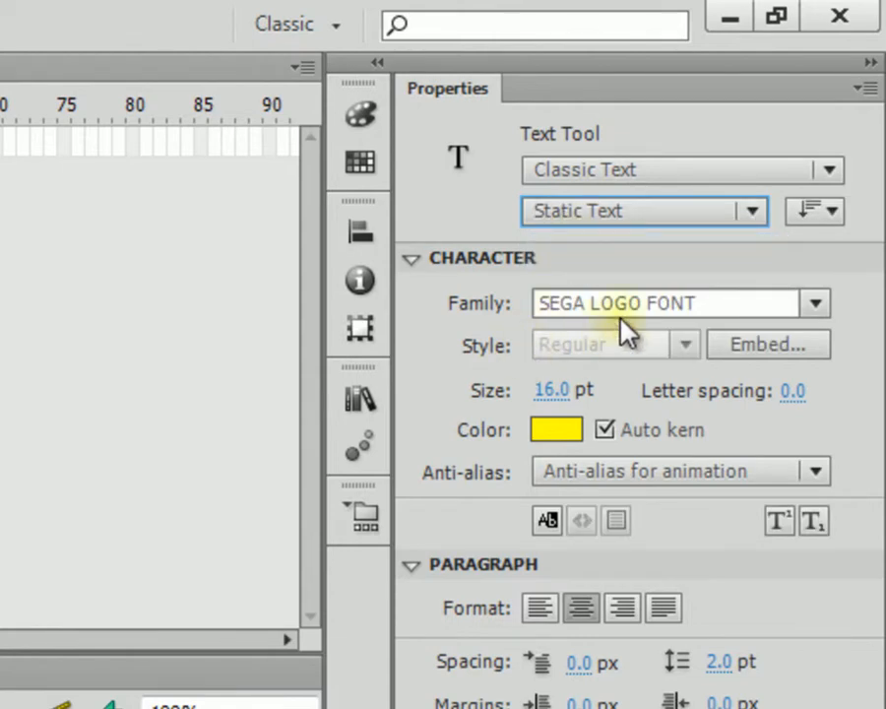
{"action": "left_click", "coordinate": [555, 392]}
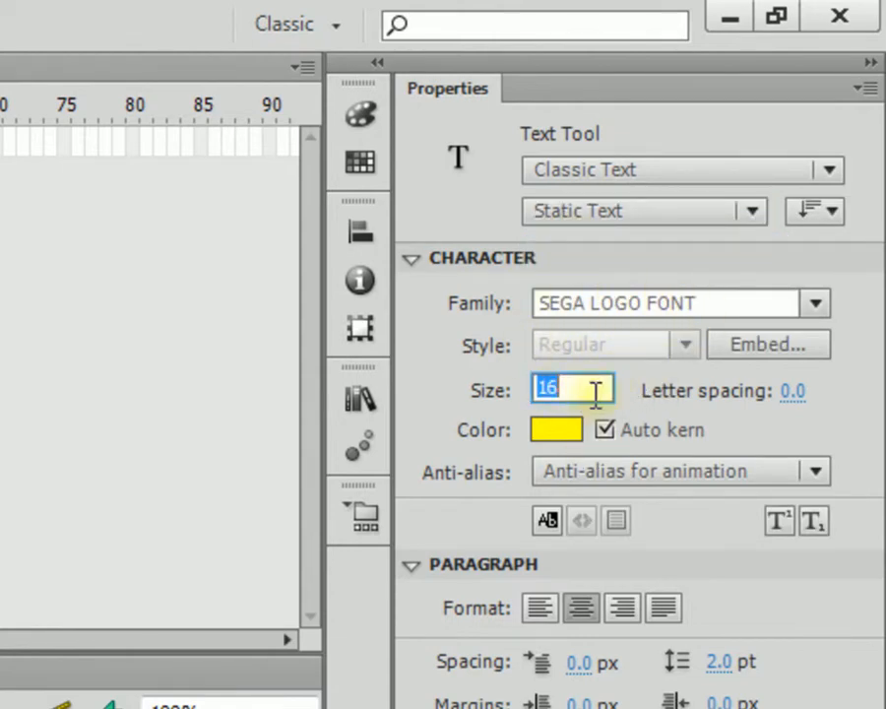
{"action": "type", "text": "30"}
{"action": "key", "text": "Return"}
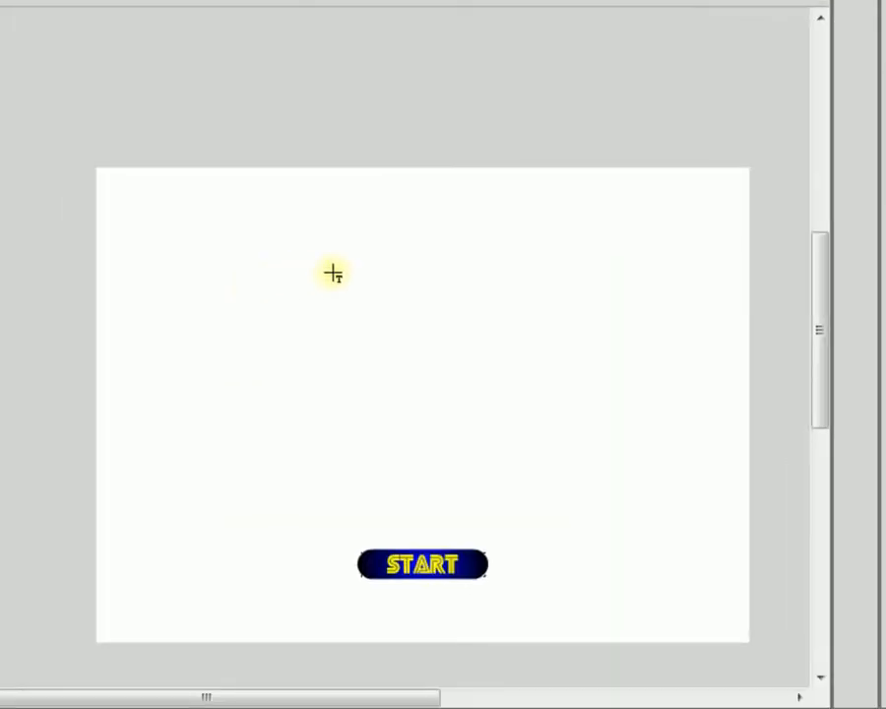
Add the title text WIGGLE RACER in the upper part of the stage.
{"action": "left_click", "coordinate": [333, 258]}
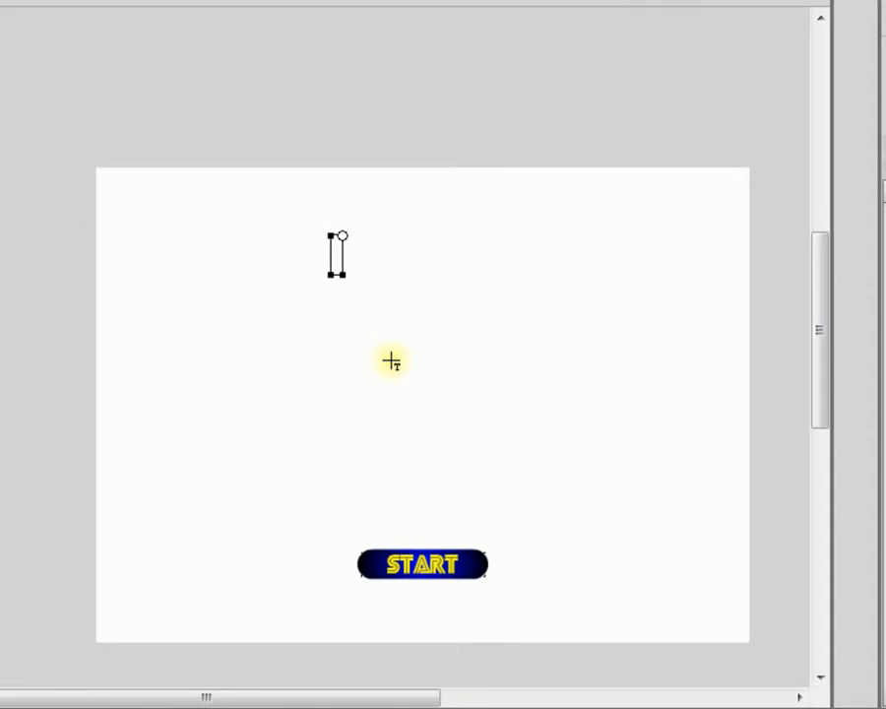
{"action": "type", "text": "WIGGLE"}
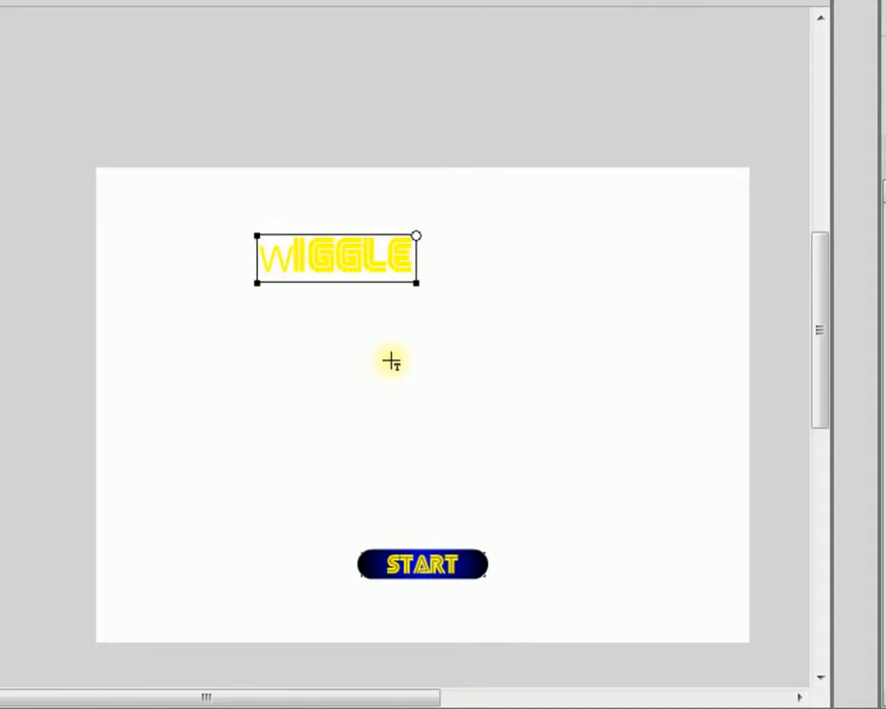
{"action": "type", "text": "E"}
{"action": "key", "text": "BackSpace"}
{"action": "type", "text": "W"}
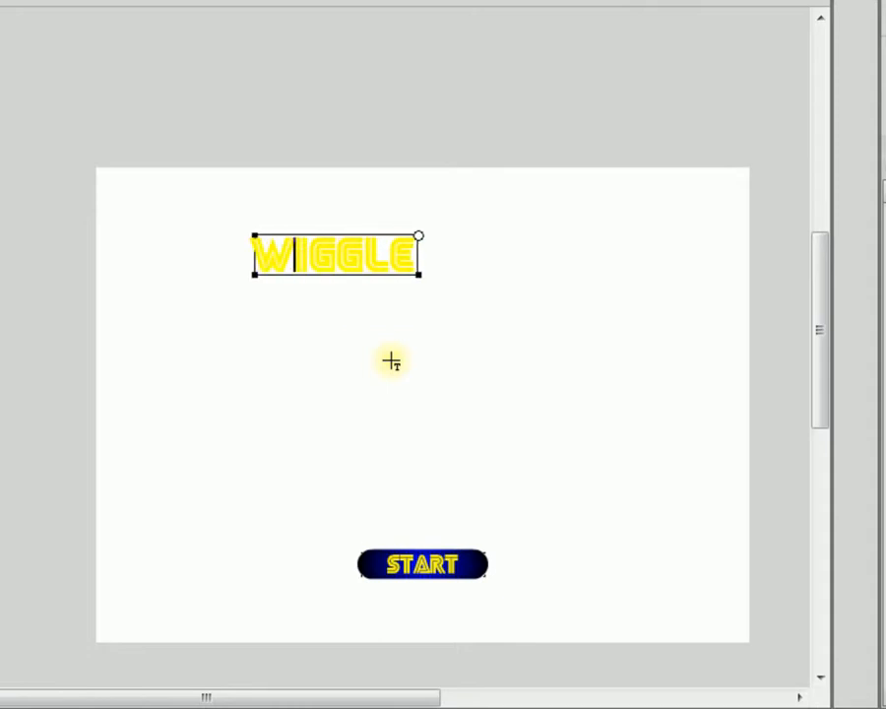
{"action": "key", "text": "End"}
{"action": "type", "text": "RACER"}
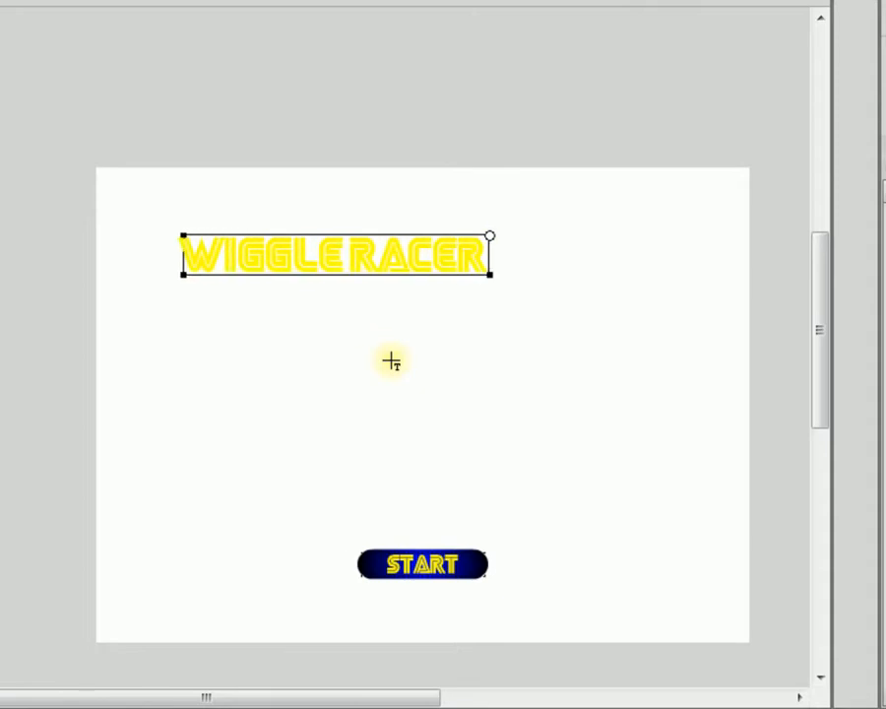
{"action": "key", "text": "Return"}
{"action": "key", "text": "BackSpace"}
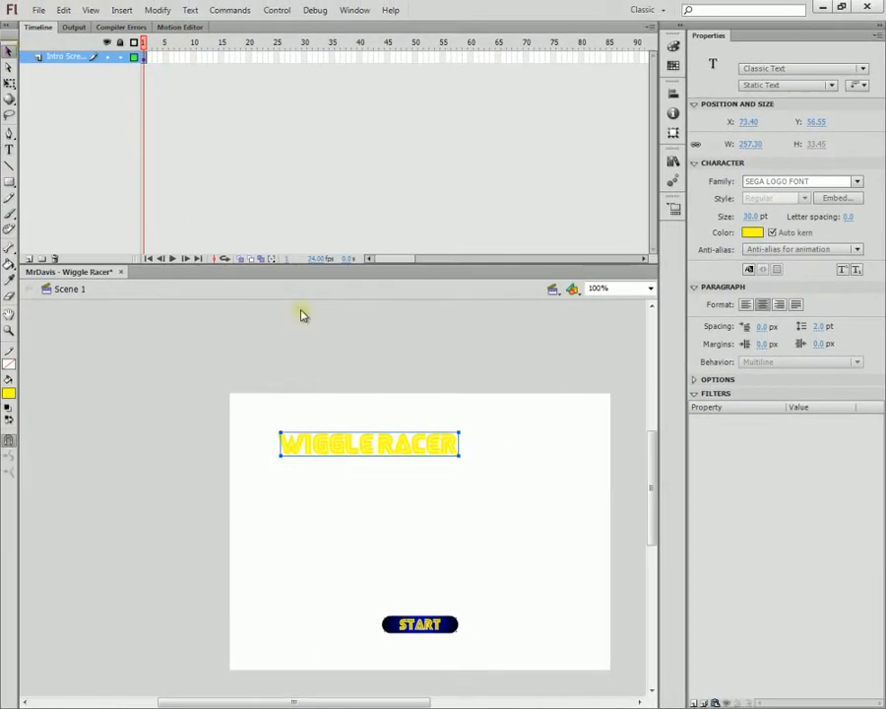
Set the document's stage colour to black.
{"action": "left_click", "coordinate": [505, 182]}
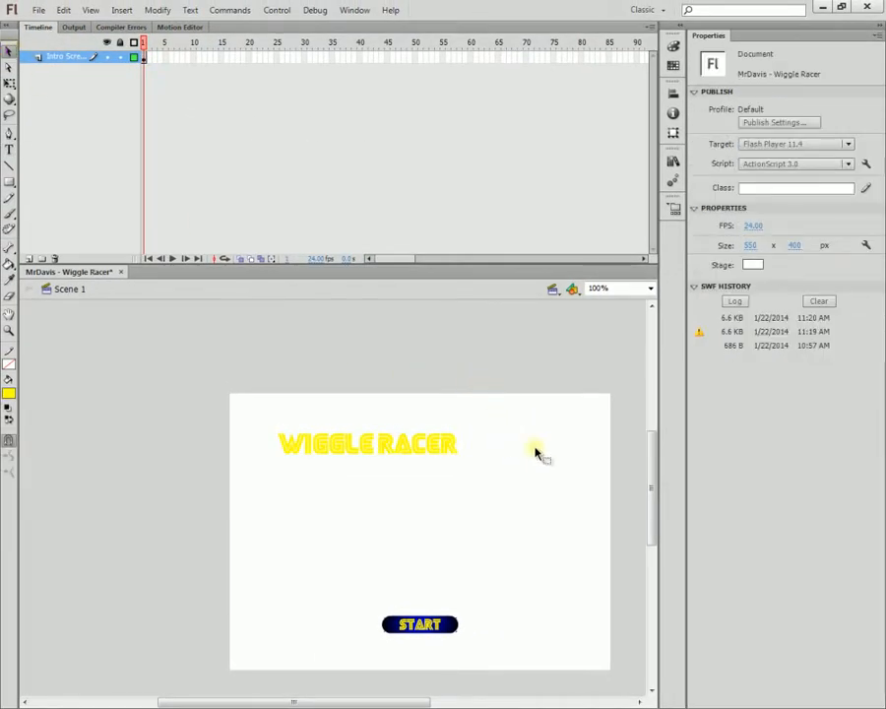
{"action": "left_click", "coordinate": [754, 265]}
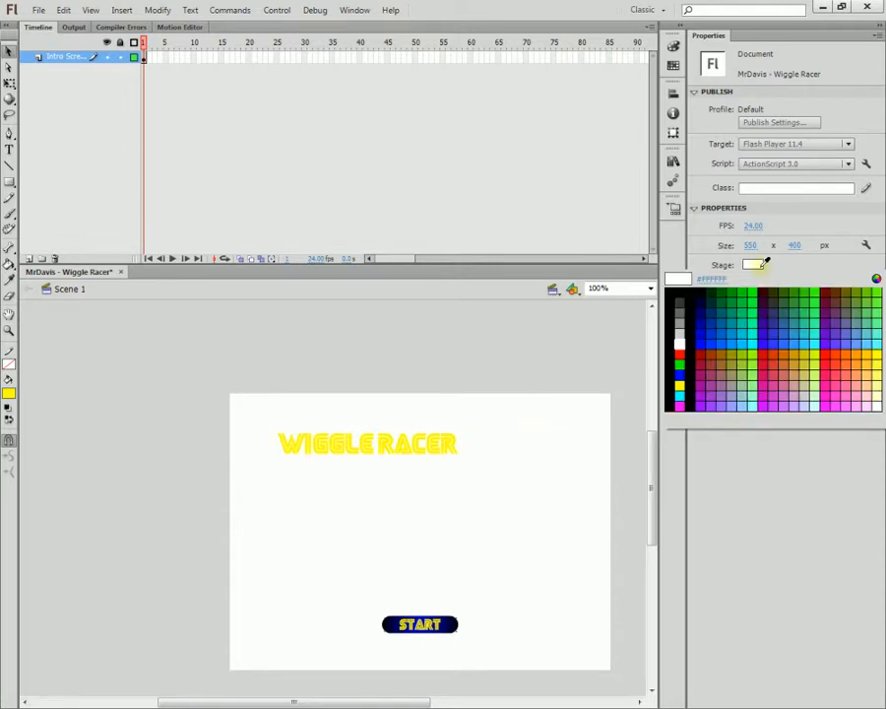
{"action": "left_click", "coordinate": [676, 290]}
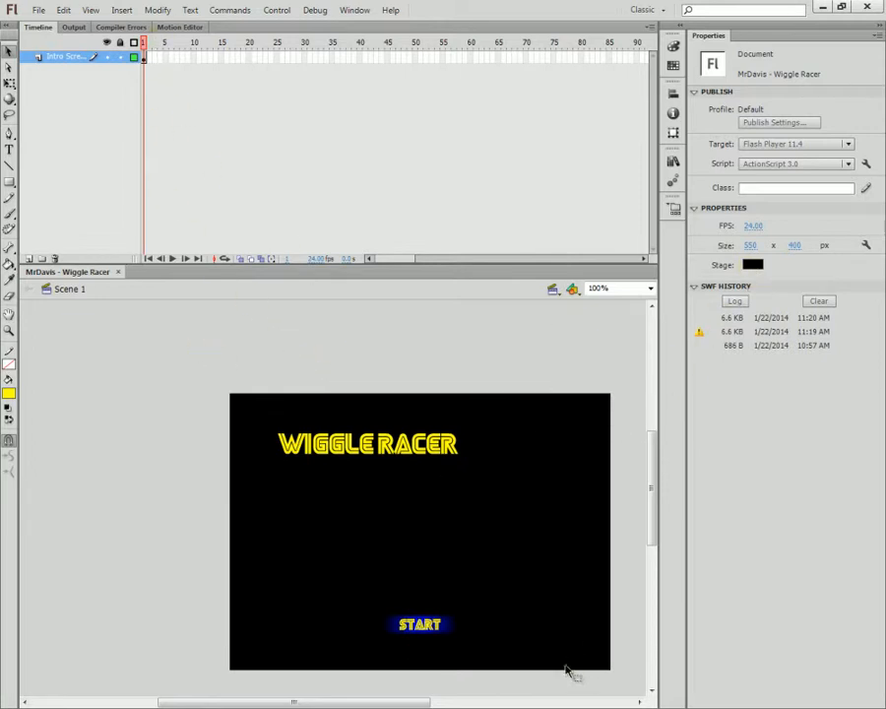
Enlarge the WIGGLE RACER title text to 55 pt.
{"action": "left_click", "coordinate": [422, 451]}
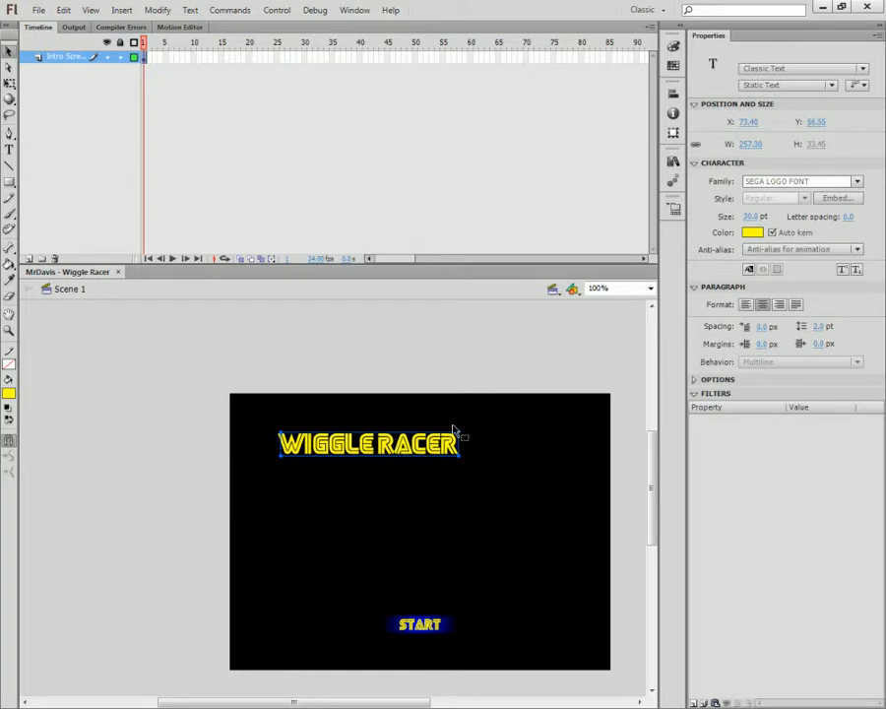
{"action": "left_click", "coordinate": [751, 216]}
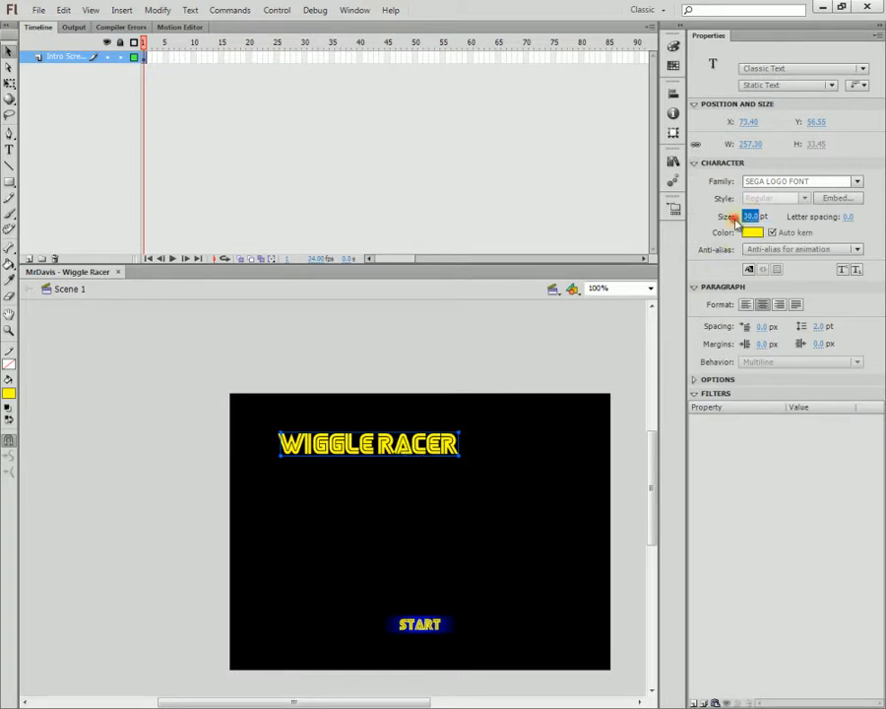
{"action": "left_click_drag", "start_coordinate": [746, 217], "coordinate": [764, 218]}
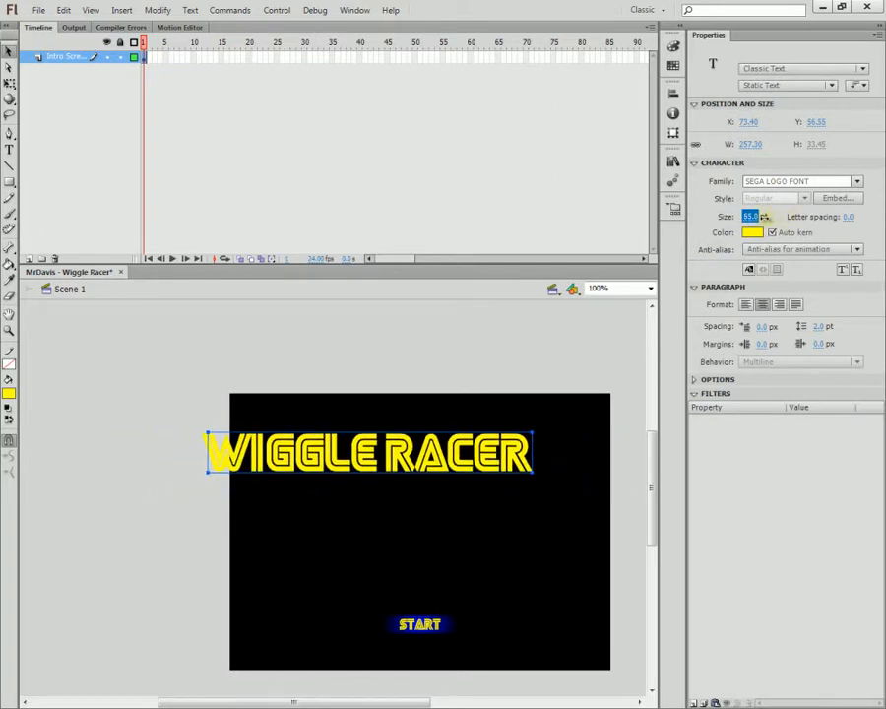
Move the WIGGLE RACER title fully onto the upper part of the stage and centre it horizontally relative to the stage.
{"action": "left_click_drag", "start_coordinate": [508, 449], "coordinate": [548, 436]}
{"action": "left_click", "coordinate": [558, 386]}
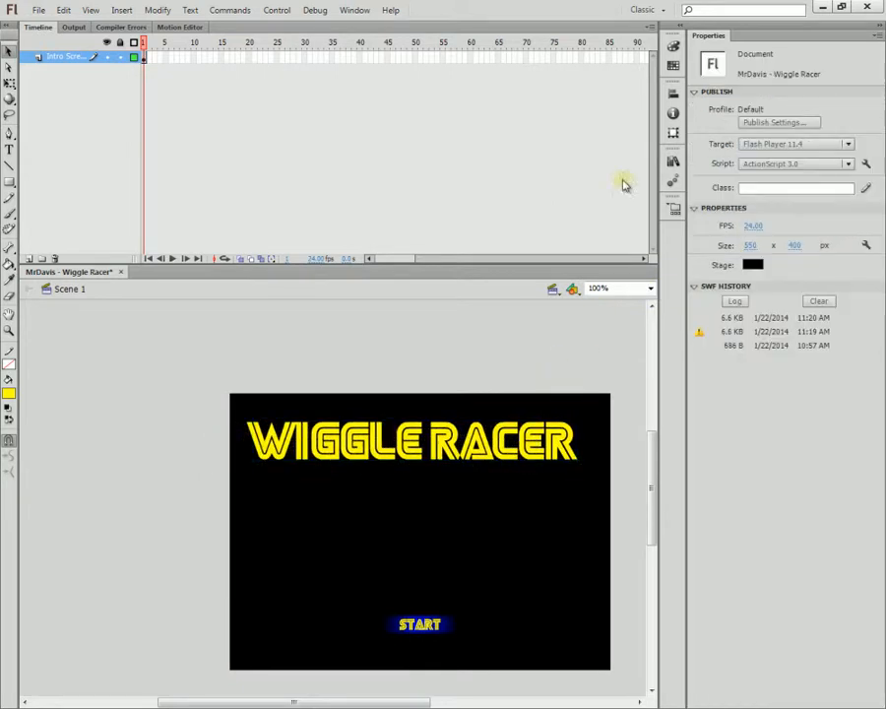
{"action": "left_click", "coordinate": [669, 92]}
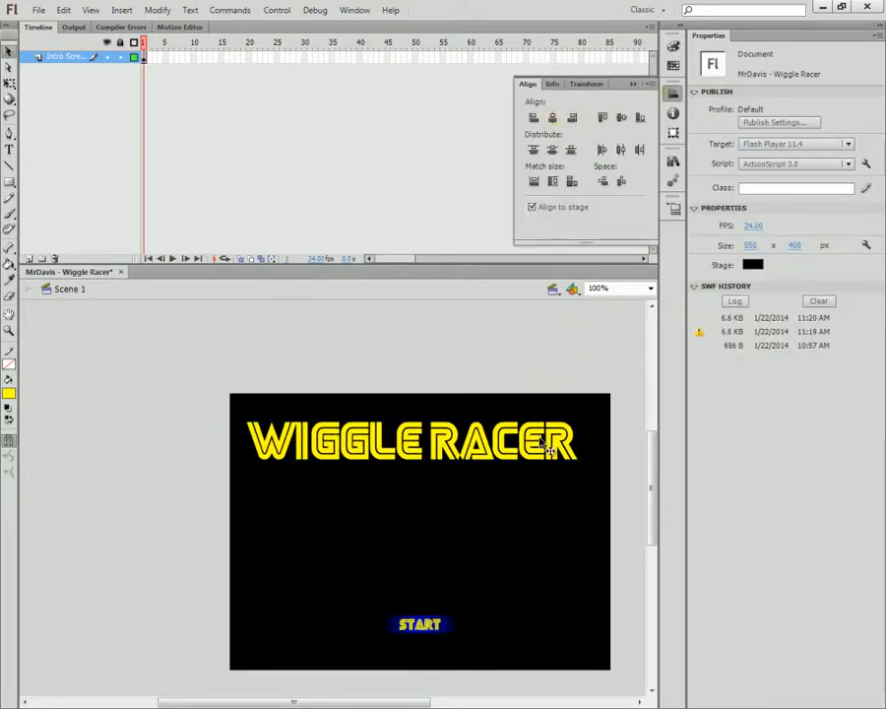
{"action": "left_click", "coordinate": [542, 442]}
{"action": "left_click", "coordinate": [673, 92]}
{"action": "left_click", "coordinate": [547, 117]}
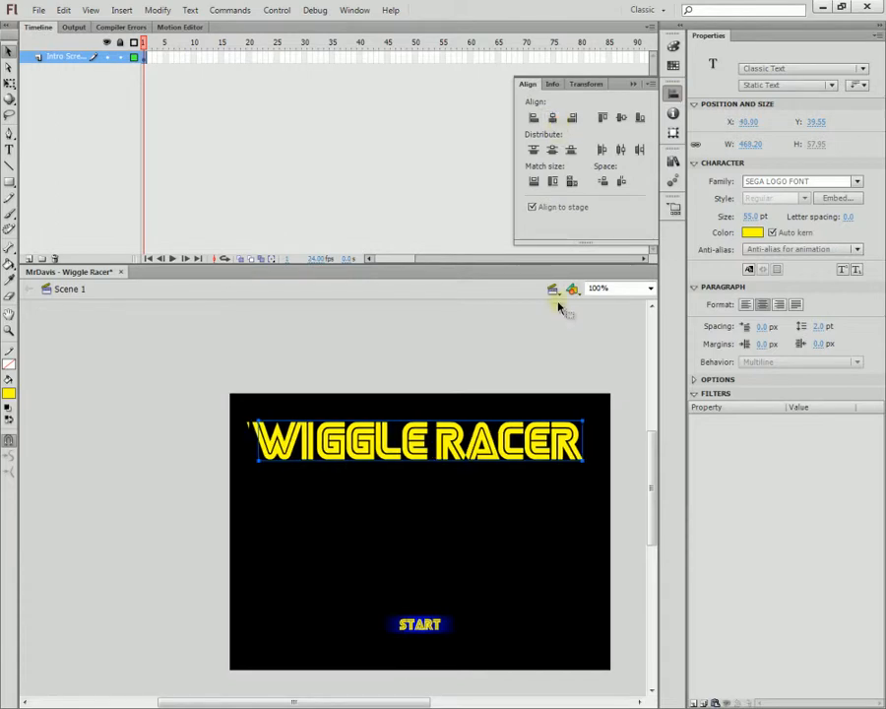
{"action": "left_click", "coordinate": [557, 301]}
{"action": "left_click", "coordinate": [445, 364]}
{"action": "left_click", "coordinate": [295, 438]}
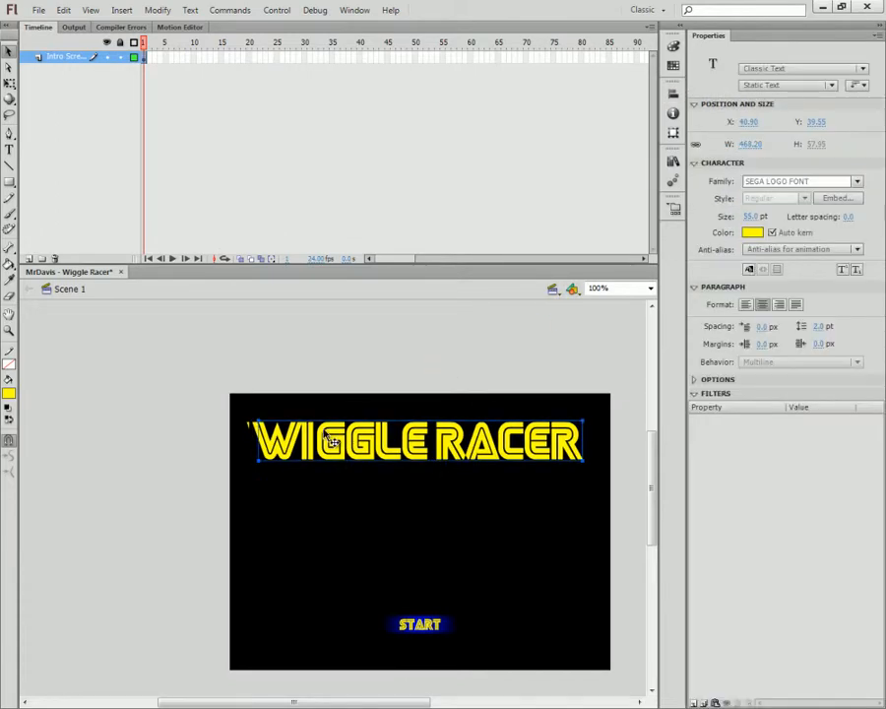
{"action": "scroll", "coordinate": [296, 372], "scroll_direction": "down", "scroll_amount": 2}
{"action": "scroll", "coordinate": [295, 374], "scroll_direction": "up", "scroll_amount": 2}
{"action": "scroll", "coordinate": [366, 421], "scroll_direction": "down", "scroll_amount": 2}
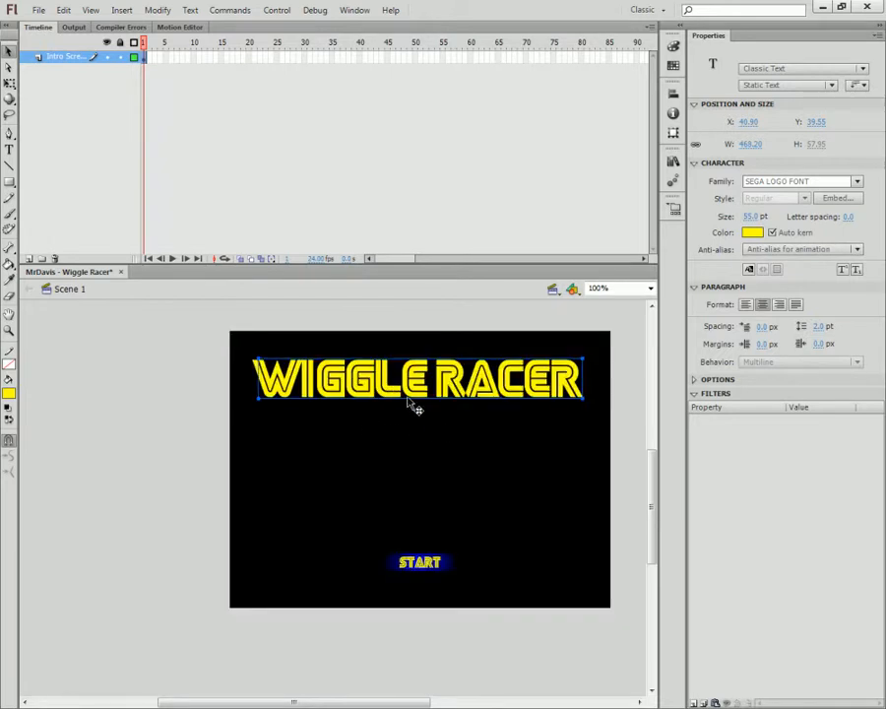
Convert the WIGGLE RACER title and the Start Button together into a Movie Clip symbol named Intro Screen.
{"action": "left_click", "coordinate": [431, 567]}
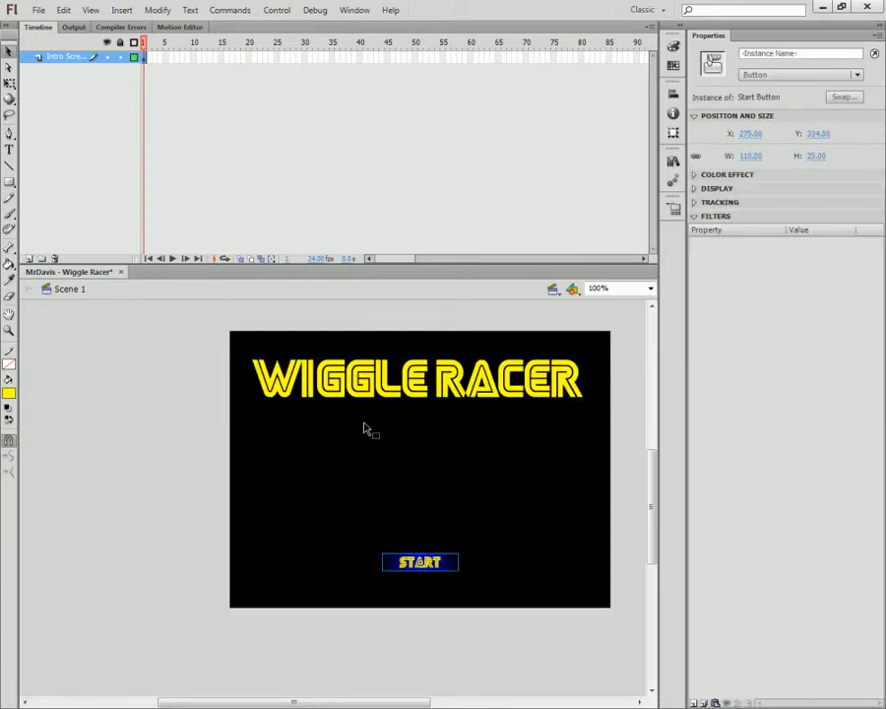
{"action": "left_click_drag", "start_coordinate": [349, 414], "coordinate": [481, 558]}
{"action": "left_click", "coordinate": [479, 551]}
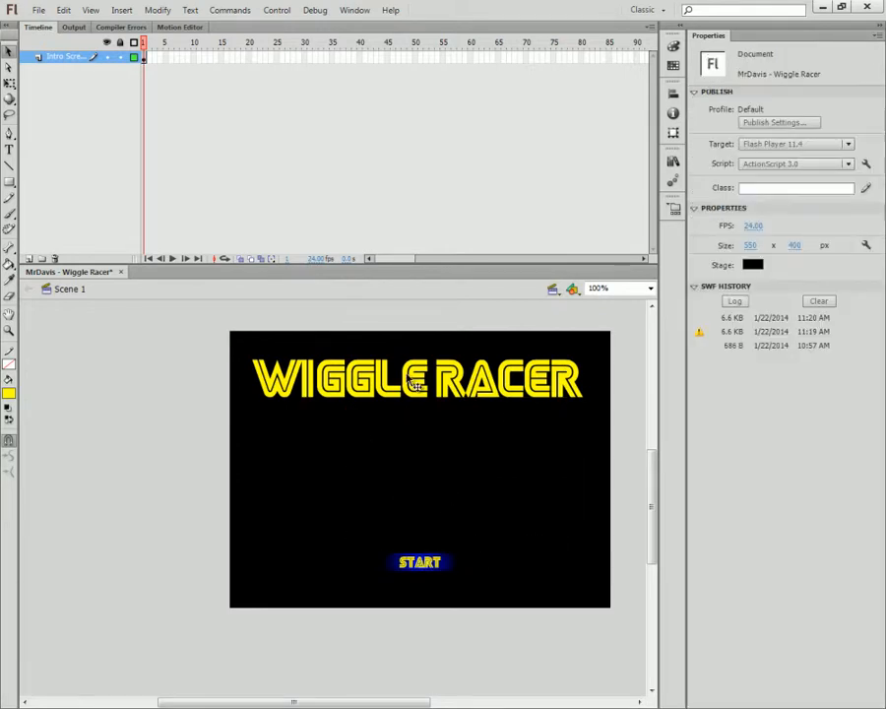
{"action": "left_click_drag", "start_coordinate": [168, 325], "coordinate": [624, 624]}
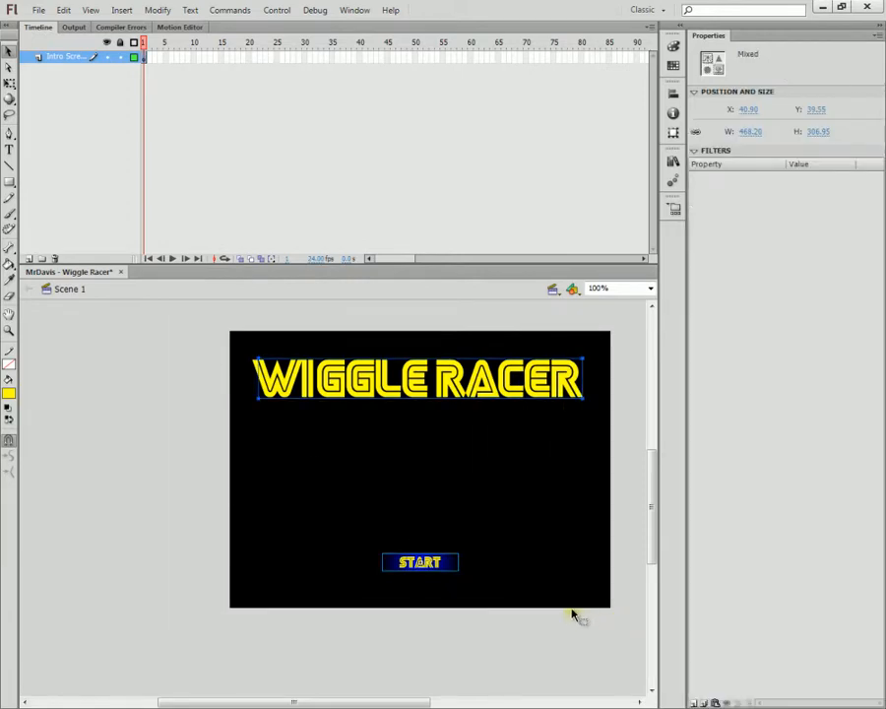
{"action": "key", "text": "F8"}
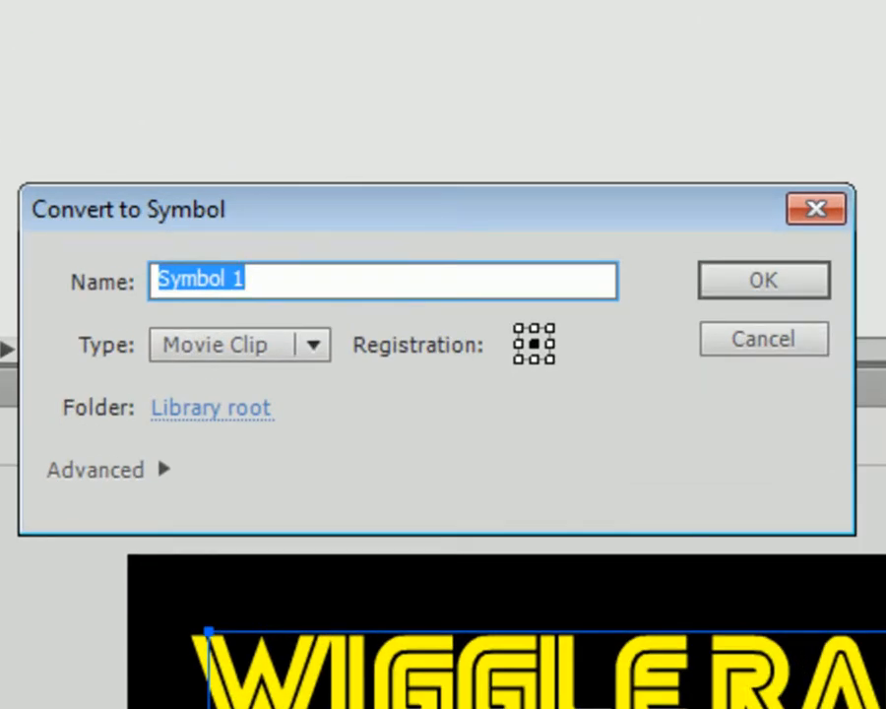
{"action": "type", "text": "Intro Screen"}
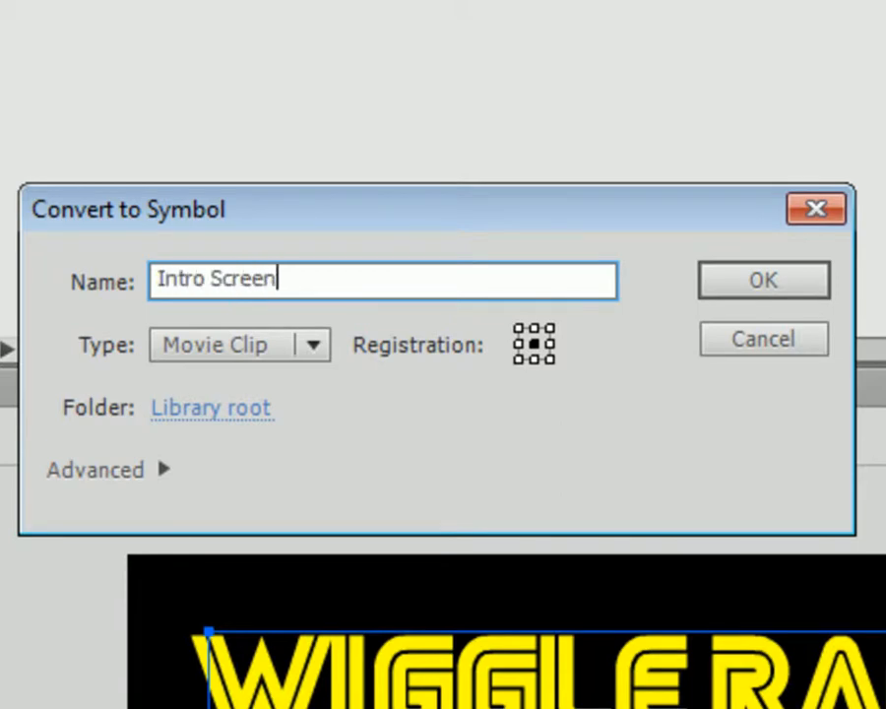
{"action": "key", "text": "Return"}
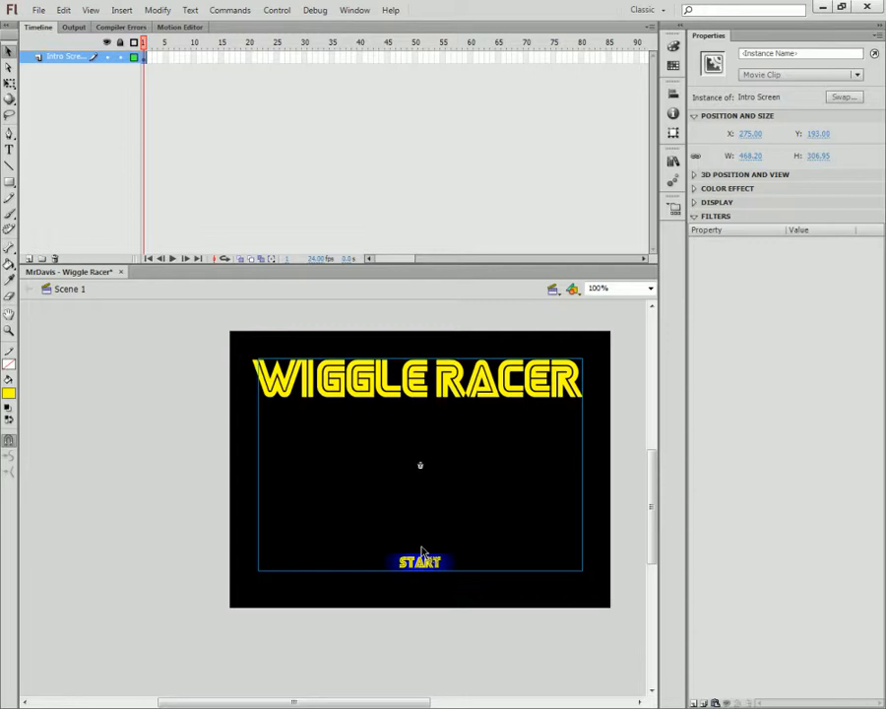
Add a new folder to the library and try to name it Intro Screen.
{"action": "left_click", "coordinate": [672, 161]}
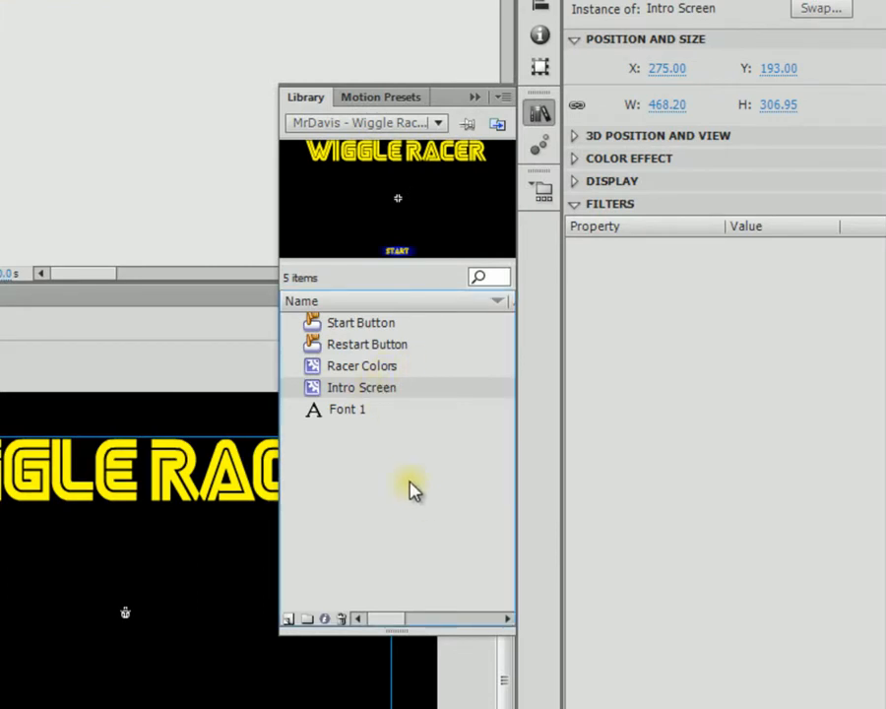
{"action": "left_click", "coordinate": [376, 326]}
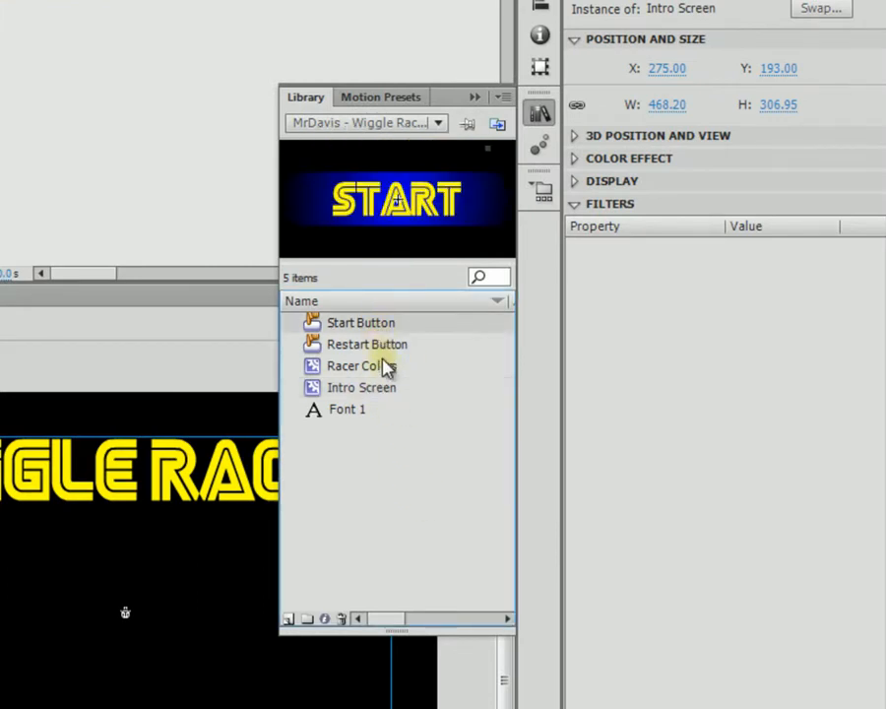
{"action": "left_click", "coordinate": [368, 409]}
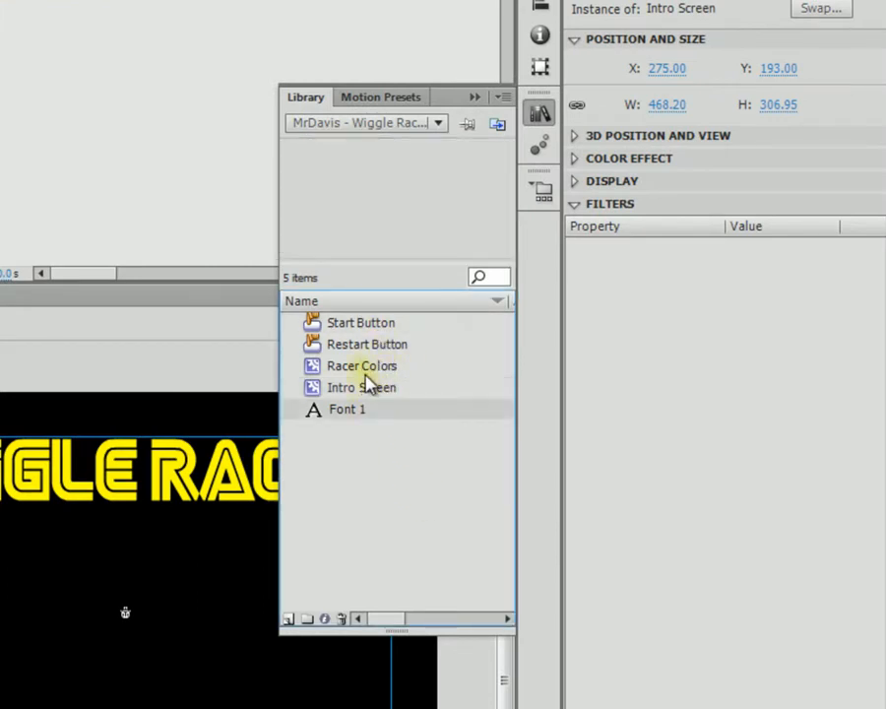
{"action": "left_click", "coordinate": [366, 345]}
{"action": "left_click", "coordinate": [366, 324]}
{"action": "left_click", "coordinate": [372, 387]}
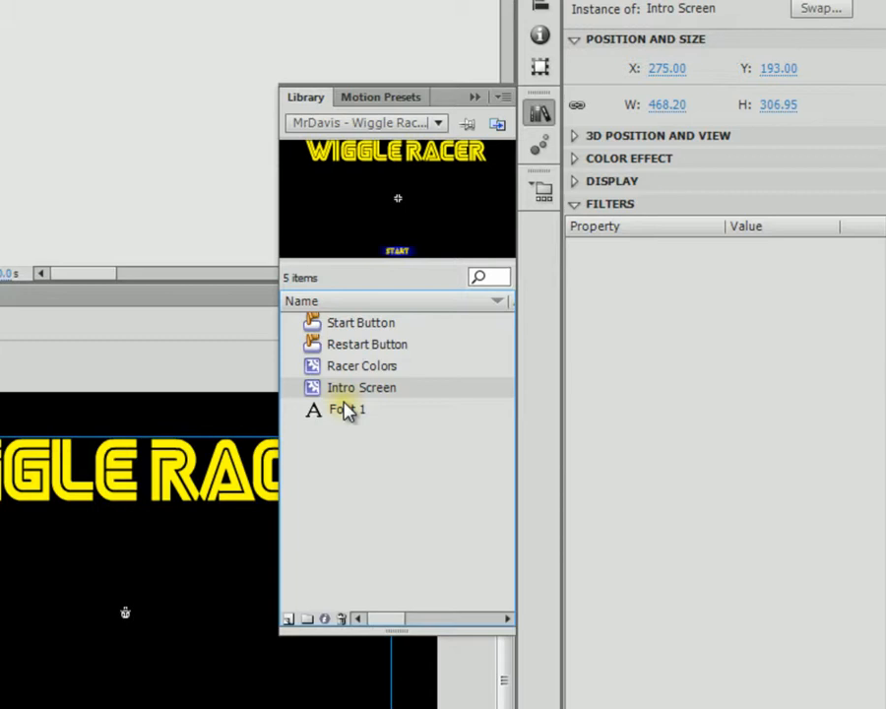
{"action": "left_click", "coordinate": [319, 620]}
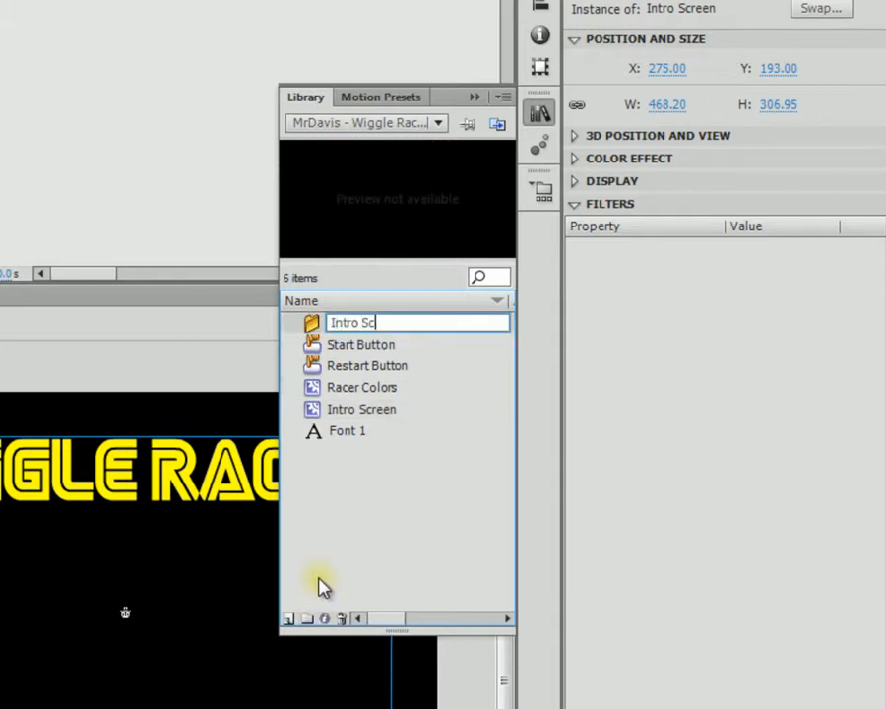
{"action": "type", "text": "Intro Screen"}
{"action": "key", "text": "Return"}
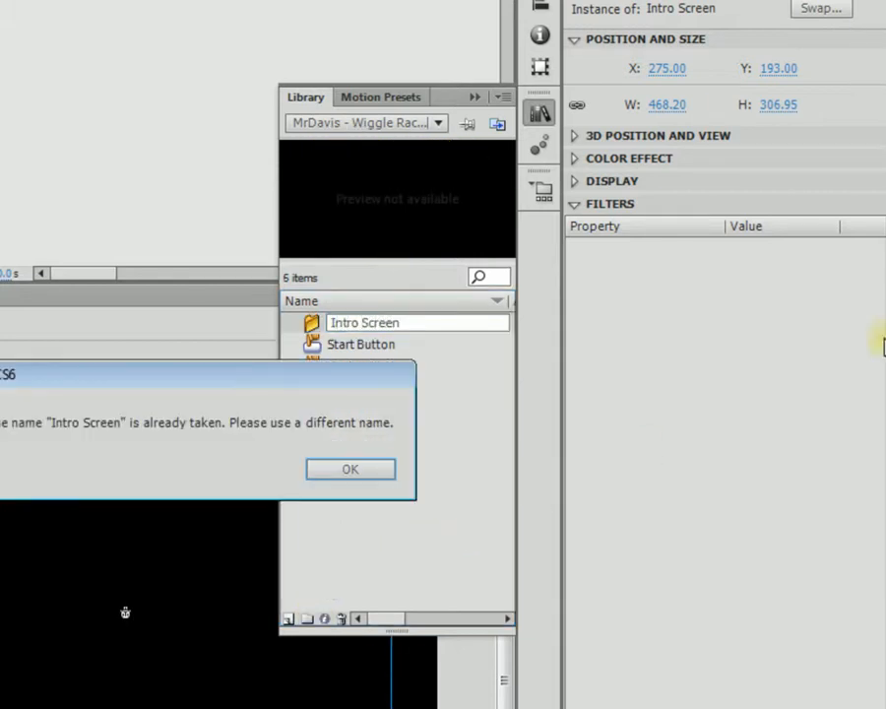
{"action": "left_click", "coordinate": [382, 477]}
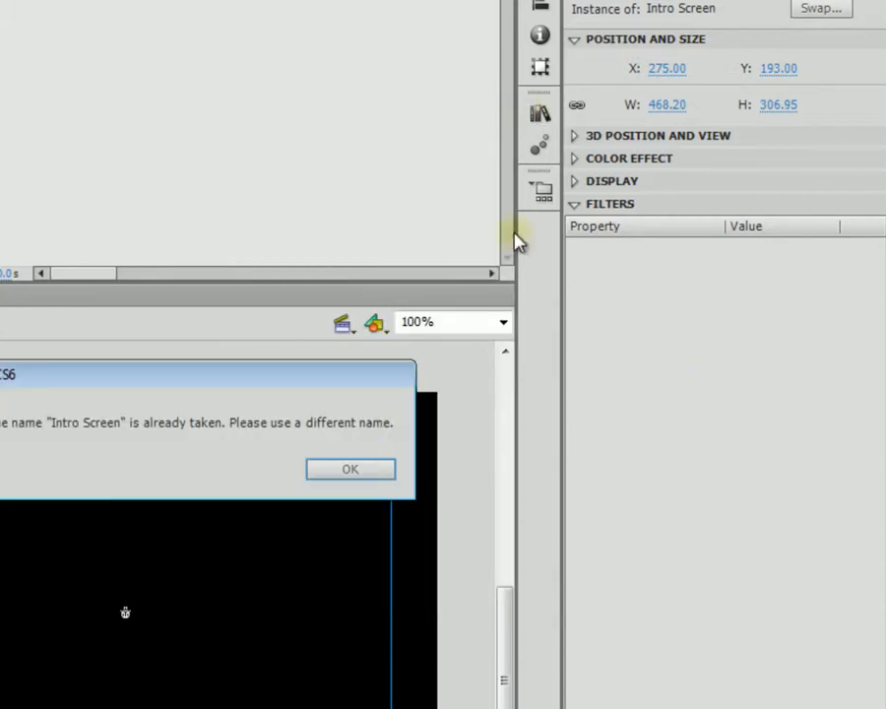
{"action": "left_click", "coordinate": [360, 470]}
{"action": "left_click", "coordinate": [539, 114]}
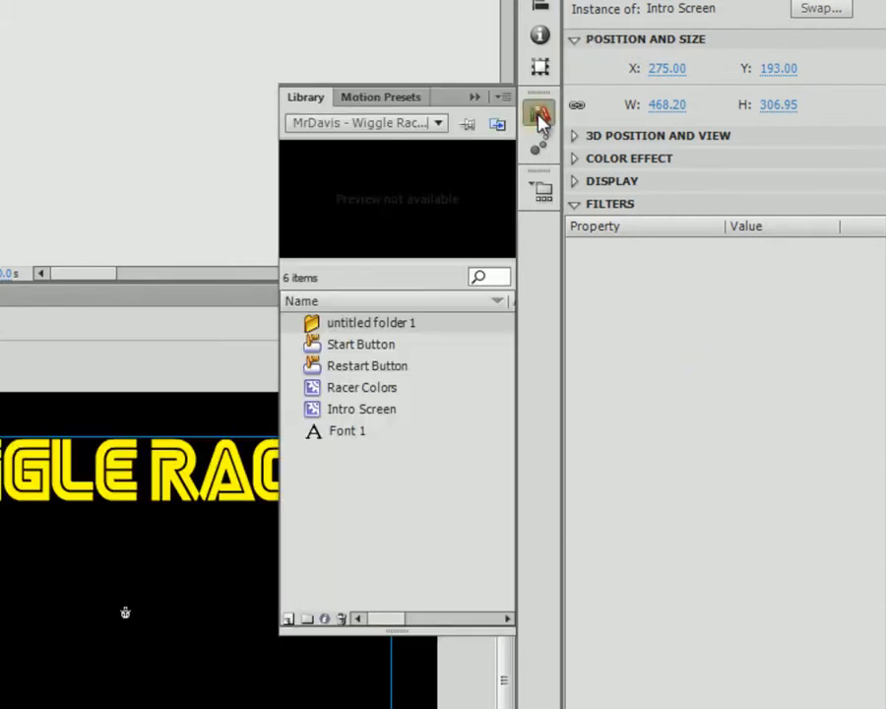
Rename the untitled library folder as Intro Screen Pieces.
{"action": "right_click", "coordinate": [406, 333]}
{"action": "left_click", "coordinate": [467, 427]}
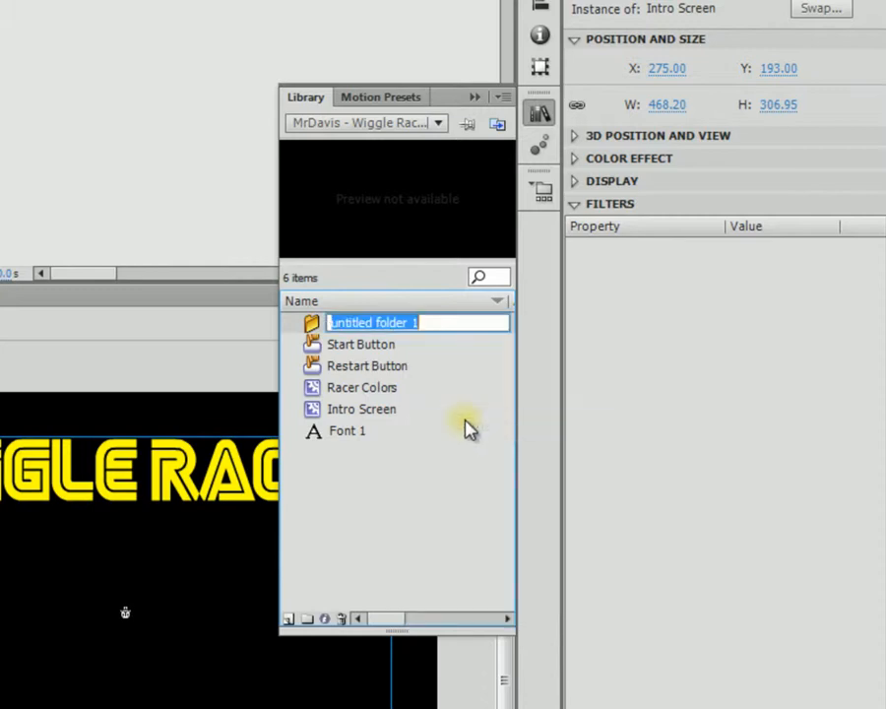
{"action": "type", "text": "Intro Scree"}
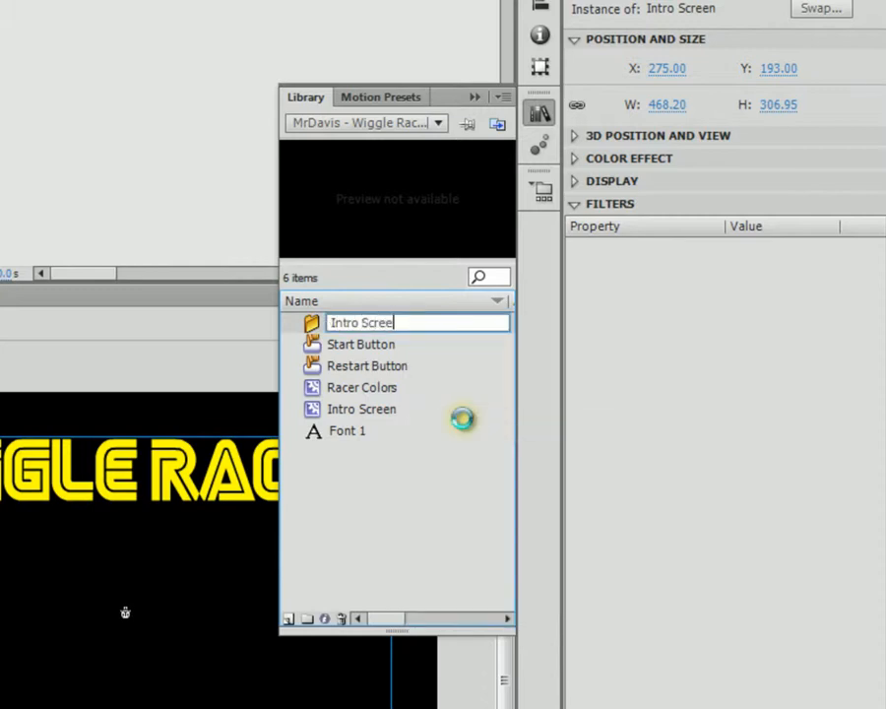
{"action": "type", "text": "n Pieces"}
{"action": "key", "text": "Return"}
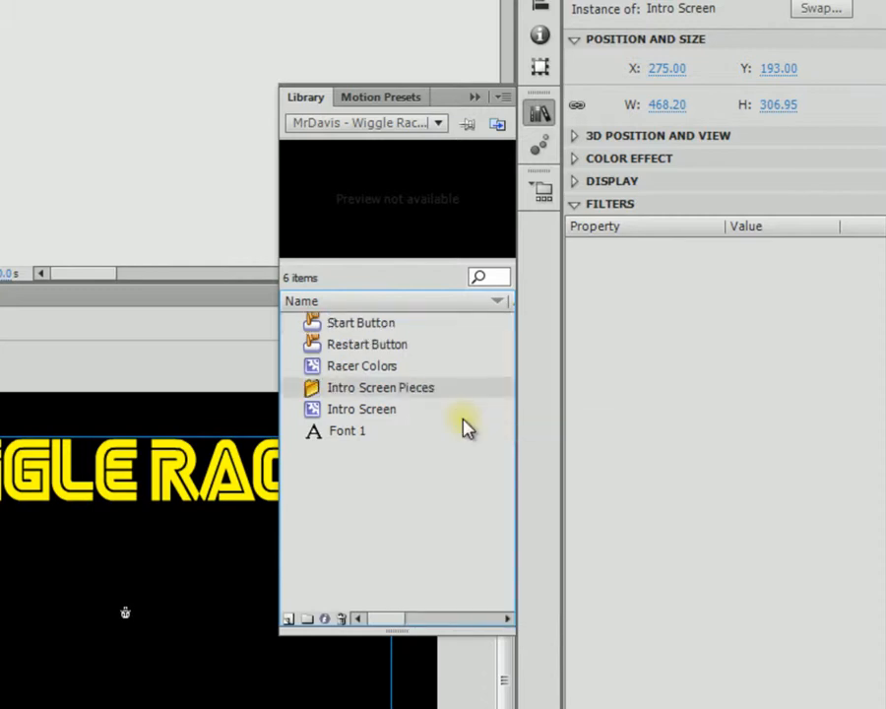
Put the Intro Screen and Start Button symbols into the Intro Screen Pieces library folder and check the folder's contents.
{"action": "left_click", "coordinate": [363, 413]}
{"action": "left_click_drag", "start_coordinate": [357, 417], "coordinate": [360, 392]}
{"action": "left_click_drag", "start_coordinate": [355, 323], "coordinate": [364, 386]}
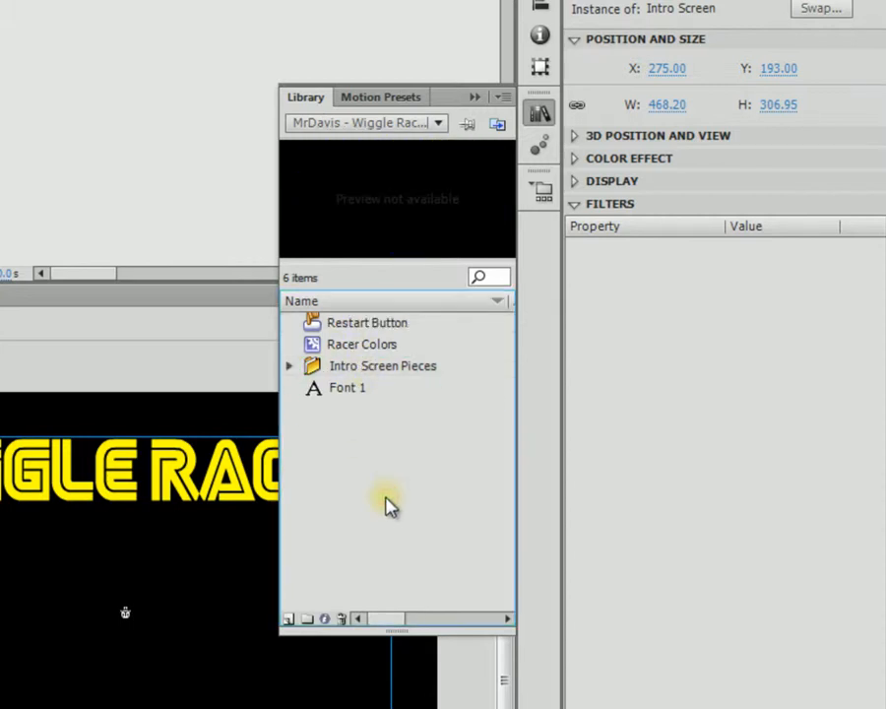
{"action": "left_click", "coordinate": [294, 366]}
{"action": "left_click", "coordinate": [357, 408]}
{"action": "left_click", "coordinate": [367, 388]}
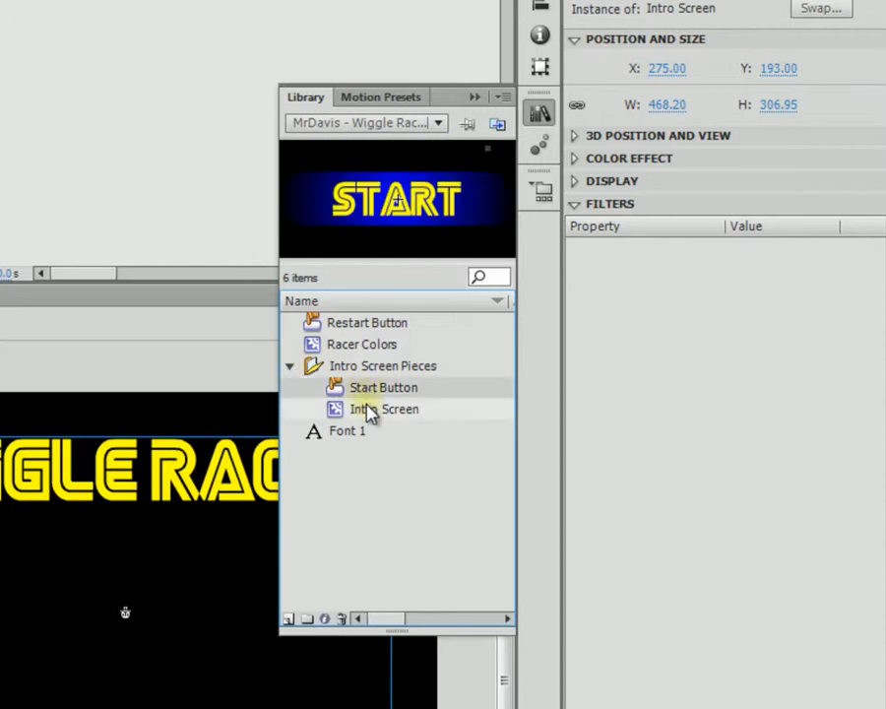
{"action": "left_click", "coordinate": [367, 406]}
{"action": "left_click", "coordinate": [366, 387]}
{"action": "left_click", "coordinate": [290, 365]}
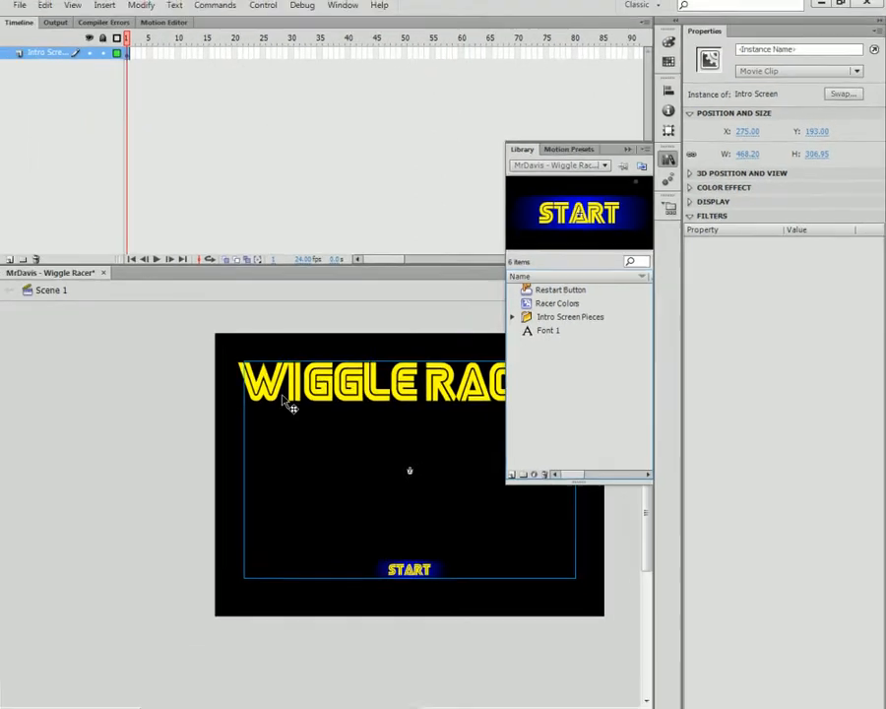
Add a new layer to the main timeline and name it End Screen.
{"action": "left_click", "coordinate": [168, 422]}
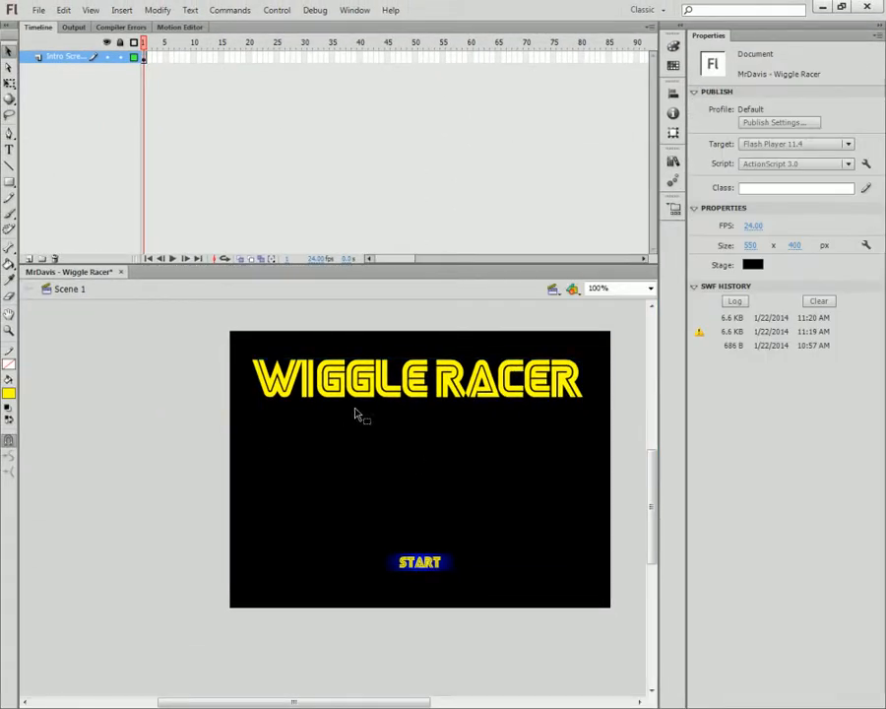
{"action": "left_click", "coordinate": [399, 394]}
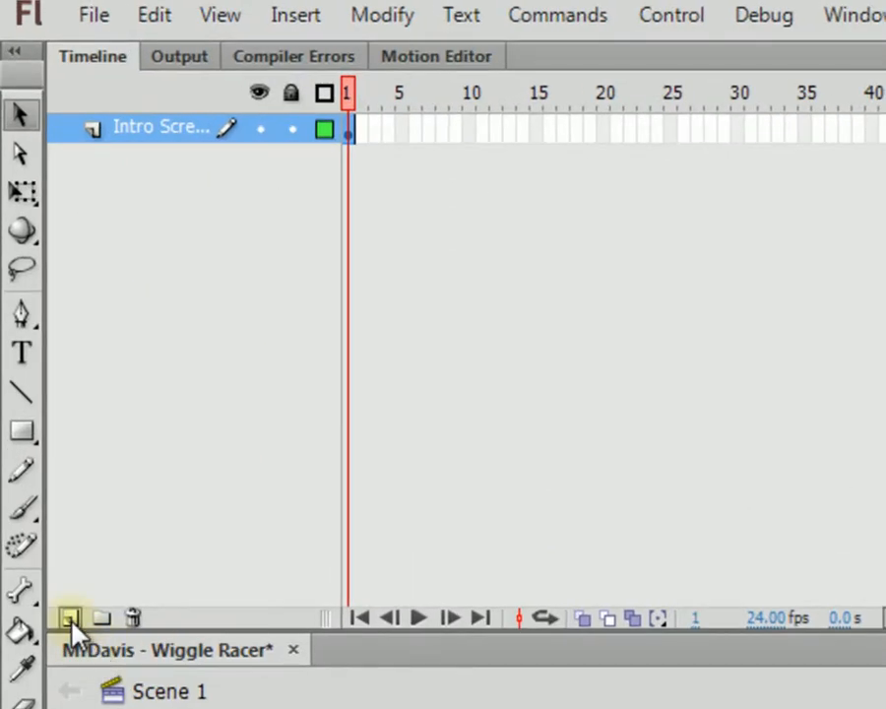
{"action": "left_click", "coordinate": [70, 618]}
{"action": "double_click", "coordinate": [151, 128]}
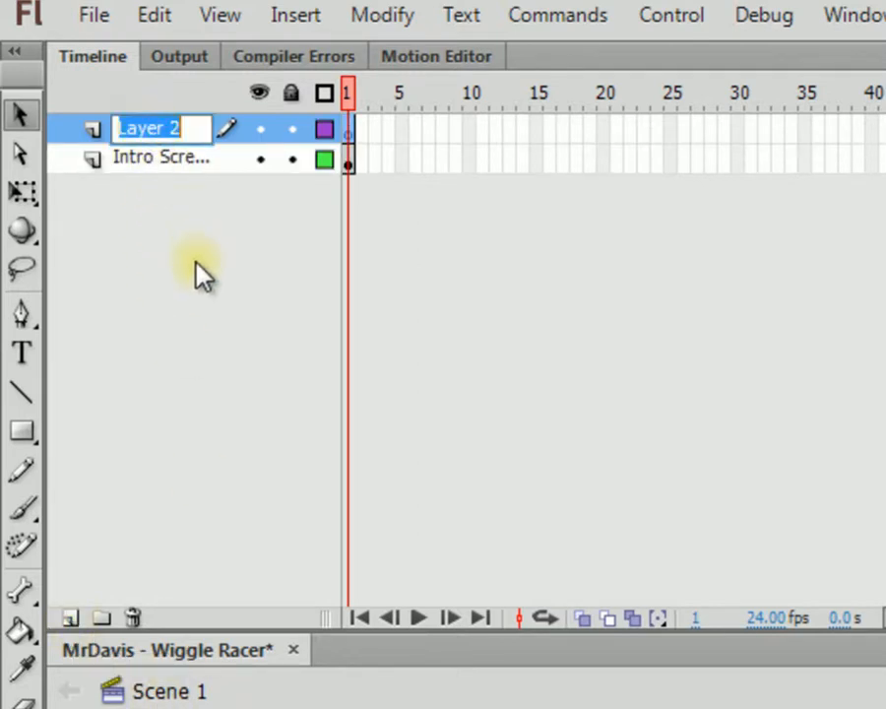
{"action": "type", "text": "End Scre"}
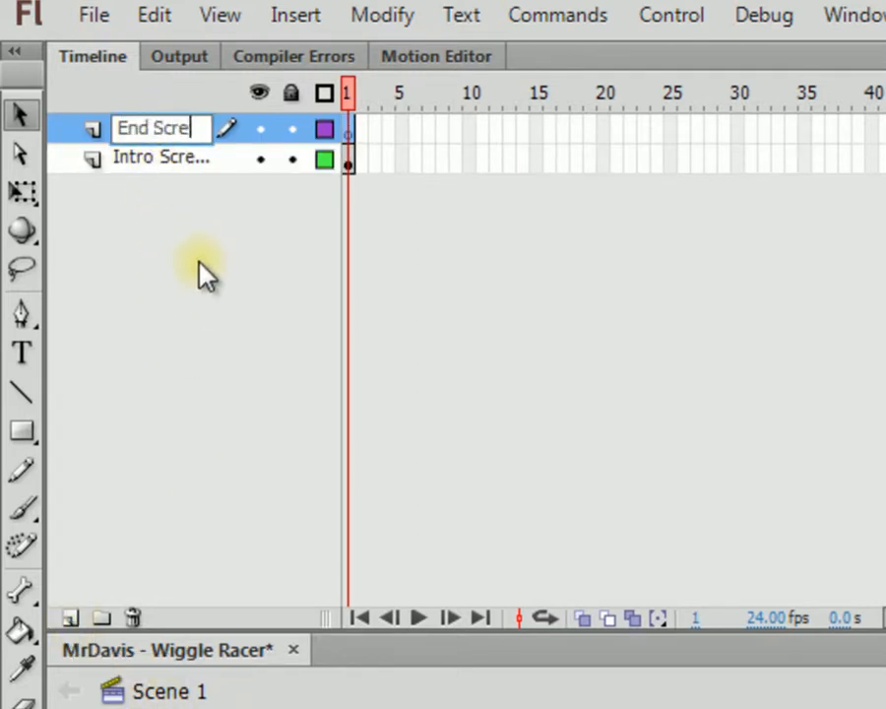
{"action": "type", "text": "en"}
{"action": "key", "text": "Return"}
Place the End Screen layer beneath the Intro Screen layer, and lock and hide the Intro Screen layer.
{"action": "left_click_drag", "start_coordinate": [166, 138], "coordinate": [158, 227]}
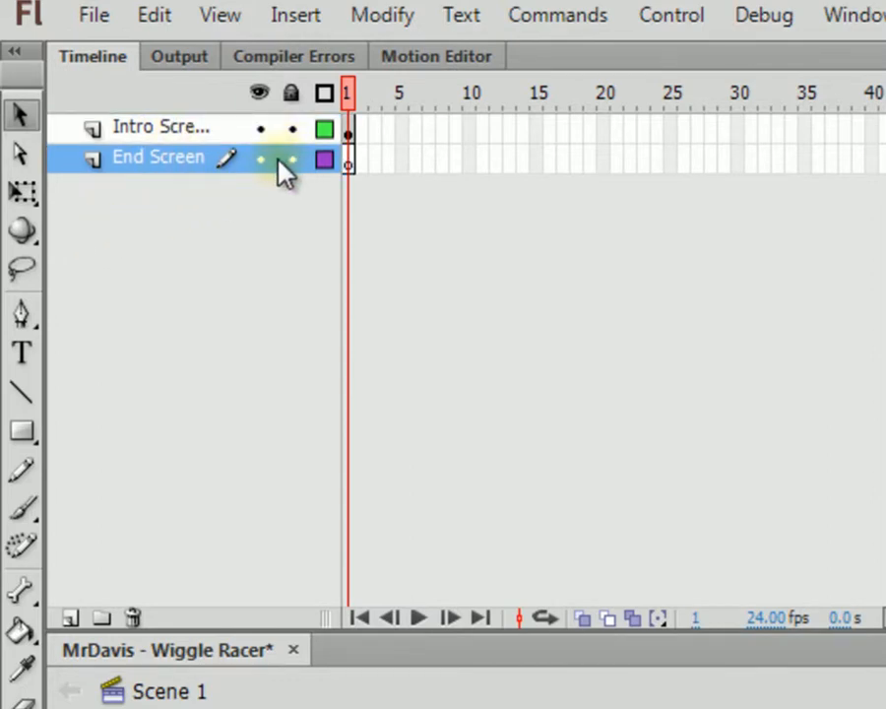
{"action": "left_click", "coordinate": [292, 132]}
{"action": "left_click", "coordinate": [262, 129]}
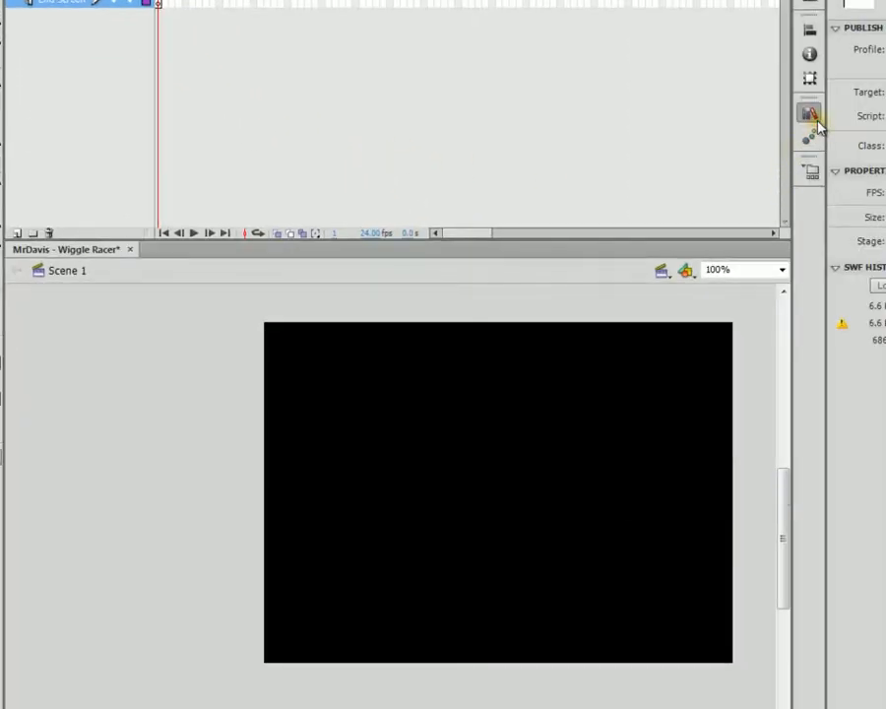
Copy the WIGGLE RACER title text from inside the Intro Screen symbol and return to Scene 1.
{"action": "left_click", "coordinate": [809, 112]}
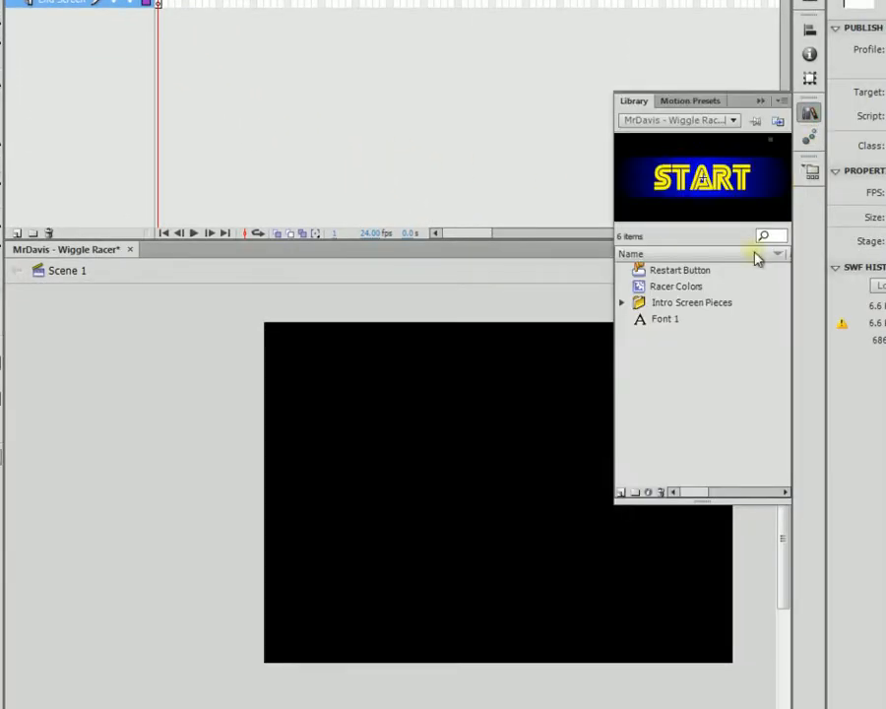
{"action": "left_click", "coordinate": [623, 302]}
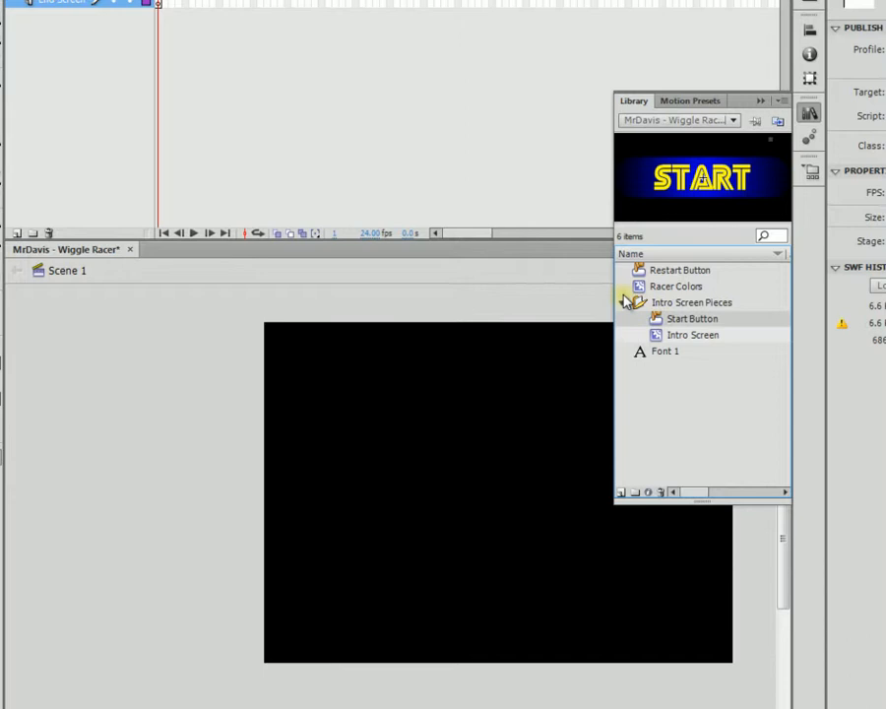
{"action": "left_click", "coordinate": [693, 336]}
{"action": "double_click", "coordinate": [686, 336]}
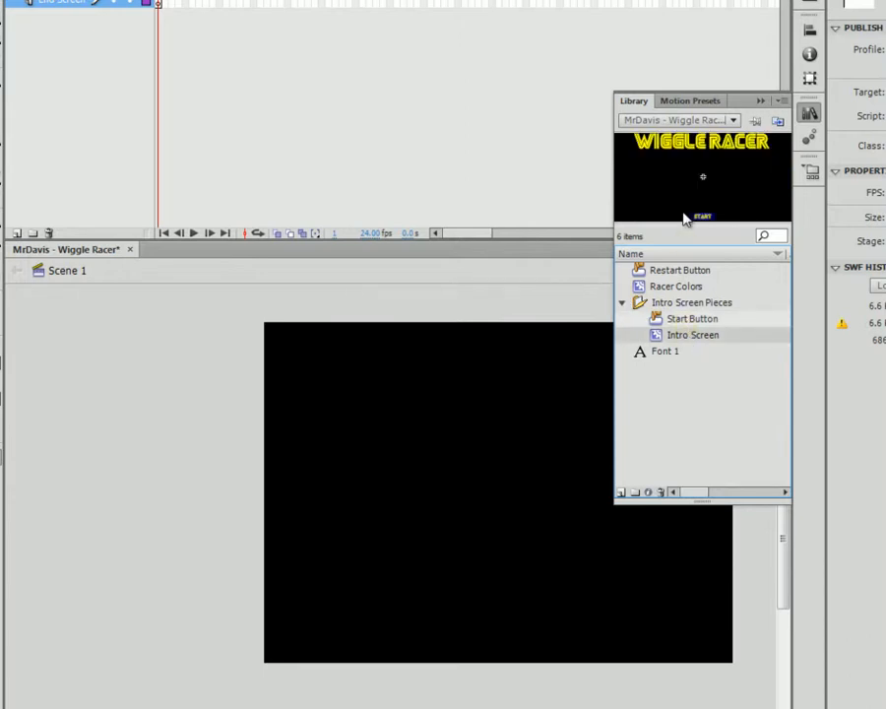
{"action": "left_click", "coordinate": [500, 368]}
{"action": "left_click", "coordinate": [475, 431]}
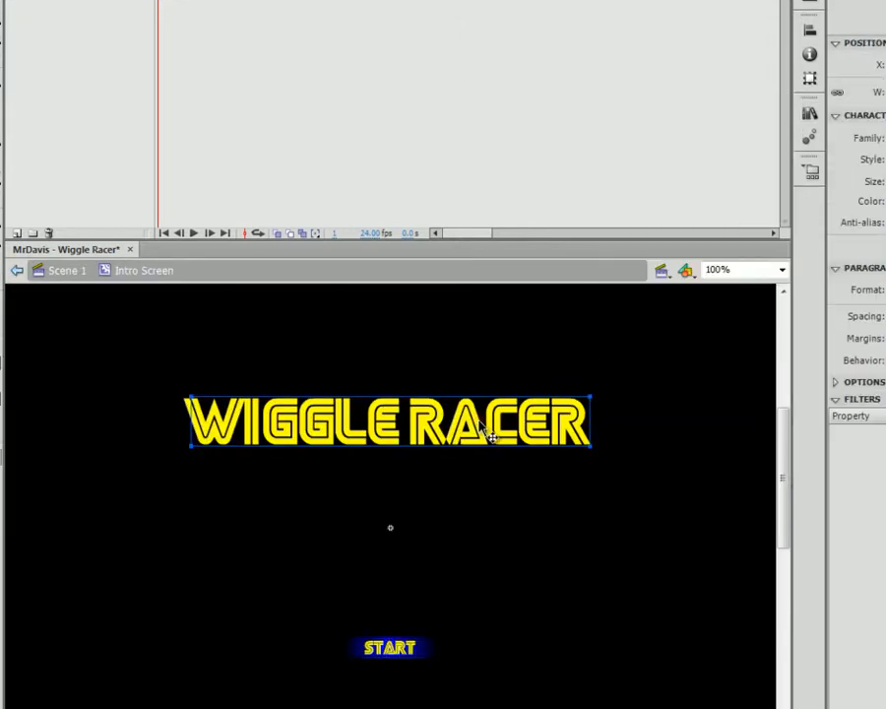
{"action": "right_click", "coordinate": [475, 432]}
{"action": "left_click", "coordinate": [527, 38]}
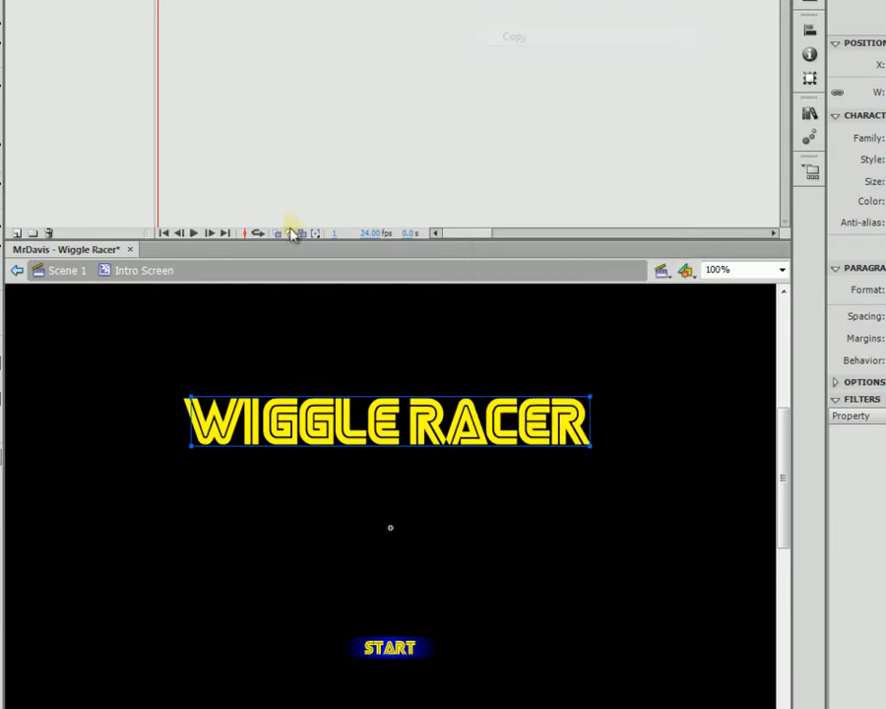
{"action": "left_click", "coordinate": [18, 271]}
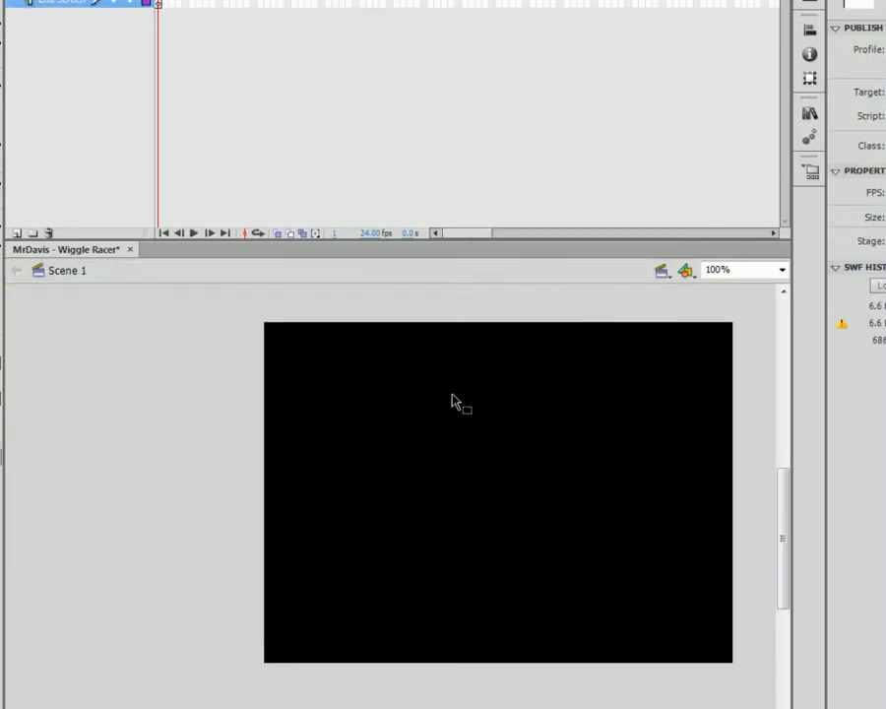
Paste the WIGGLE RACER title into the End Screen layer and move it onto the upper part of the stage.
{"action": "right_click", "coordinate": [475, 424]}
{"action": "left_click", "coordinate": [525, 494]}
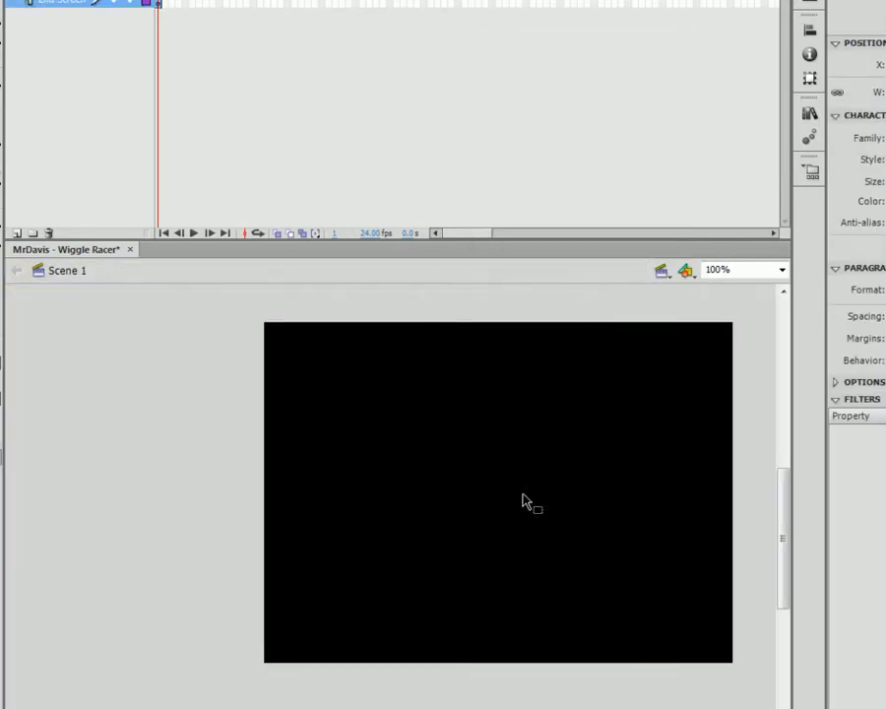
{"action": "left_click", "coordinate": [479, 343]}
{"action": "scroll", "coordinate": [518, 376], "scroll_direction": "up", "scroll_amount": 3}
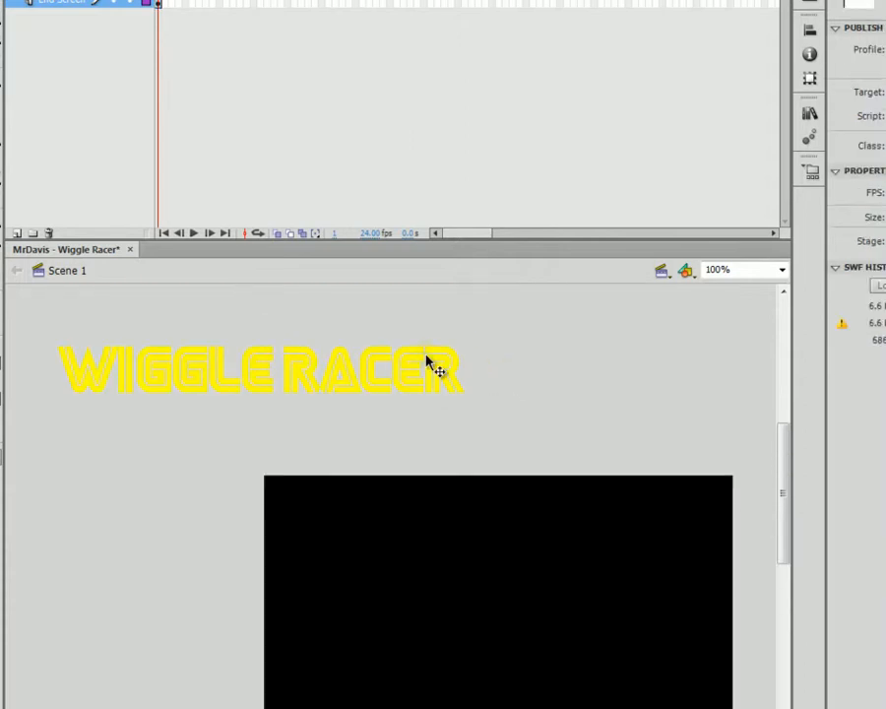
{"action": "left_click", "coordinate": [253, 363]}
{"action": "left_click_drag", "start_coordinate": [277, 371], "coordinate": [534, 543]}
{"action": "scroll", "coordinate": [522, 429], "scroll_direction": "down", "scroll_amount": 2}
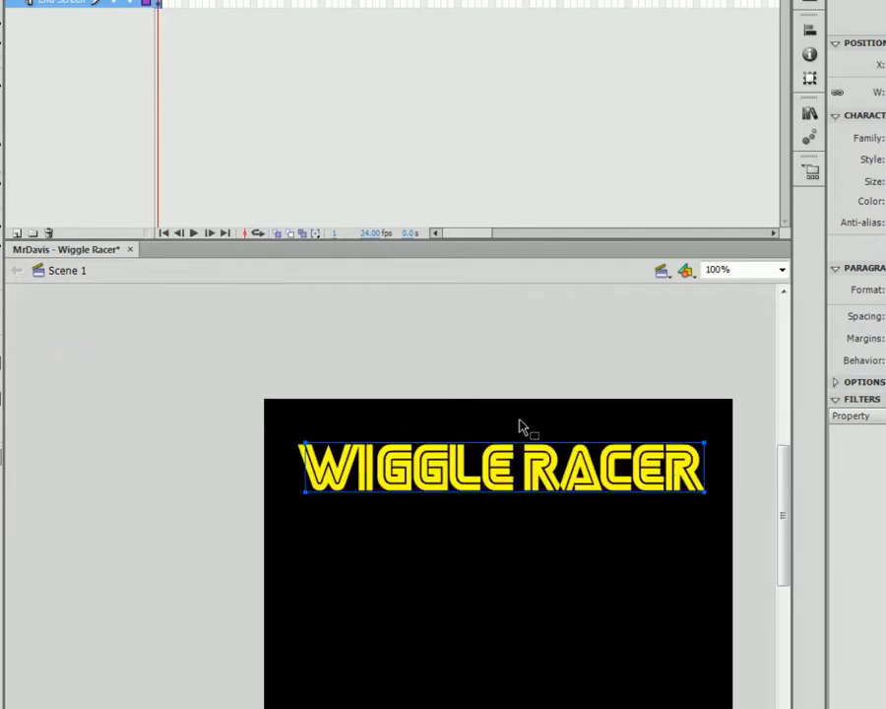
{"action": "scroll", "coordinate": [522, 426], "scroll_direction": "down", "scroll_amount": 2}
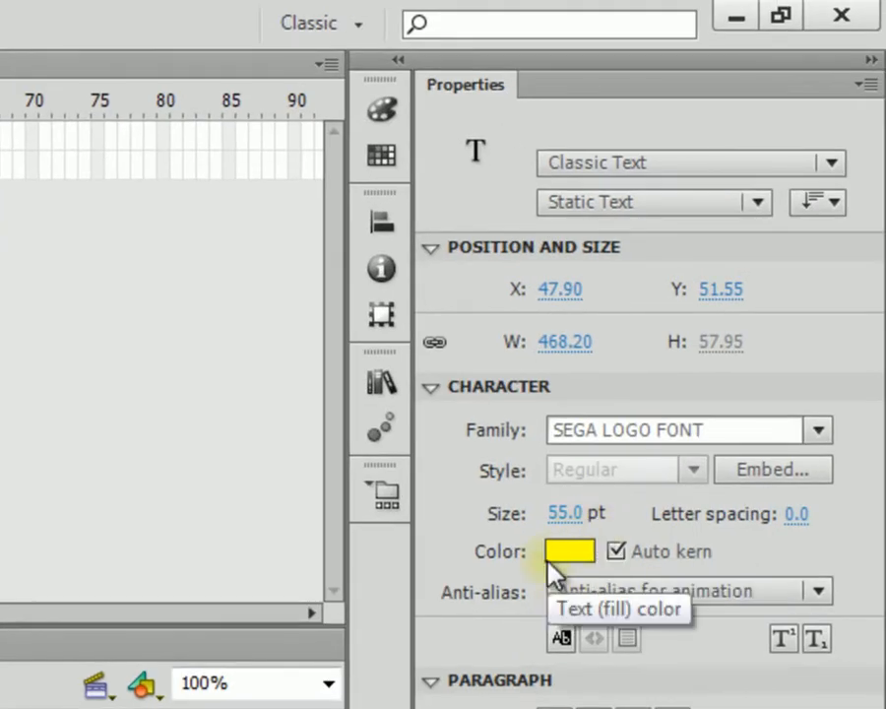
Change the pasted title's text type to Dynamic Text.
{"action": "left_click", "coordinate": [581, 205]}
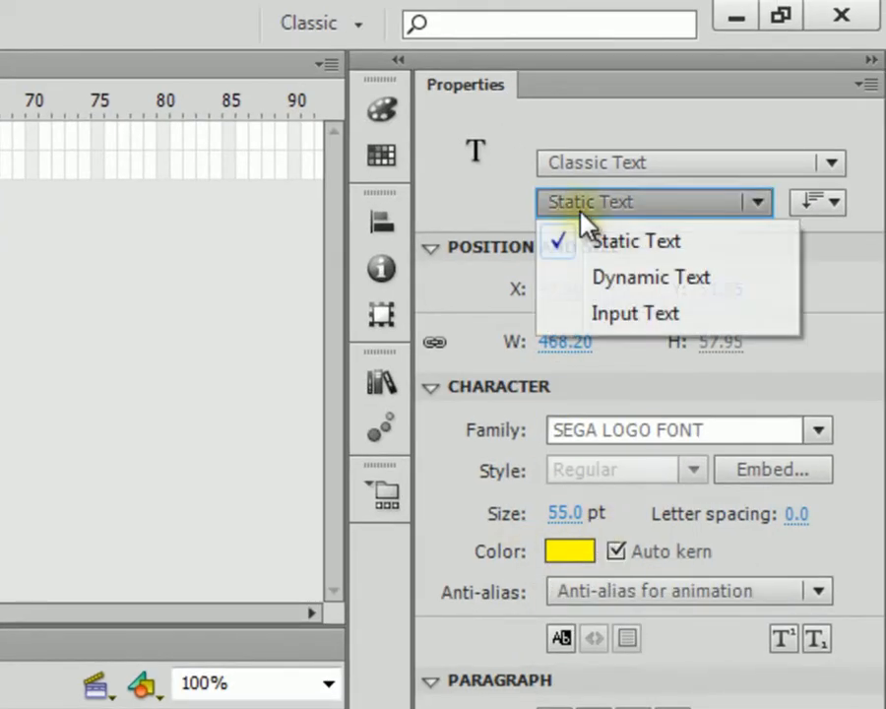
{"action": "left_click", "coordinate": [581, 278]}
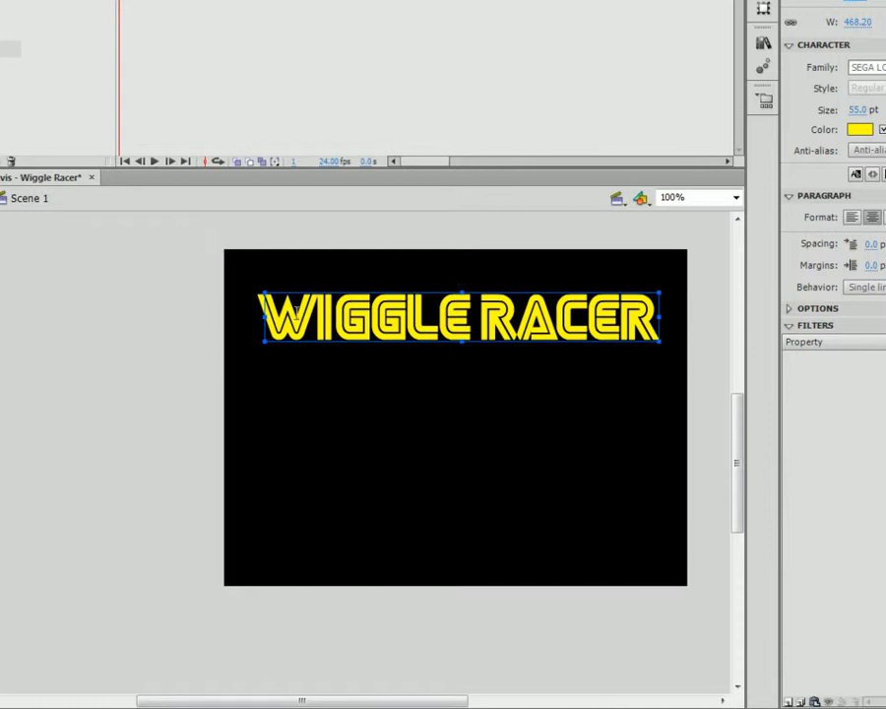
Replace the wording of the pasted title with END GAME TEXT.
{"action": "left_click_drag", "start_coordinate": [277, 313], "coordinate": [680, 335]}
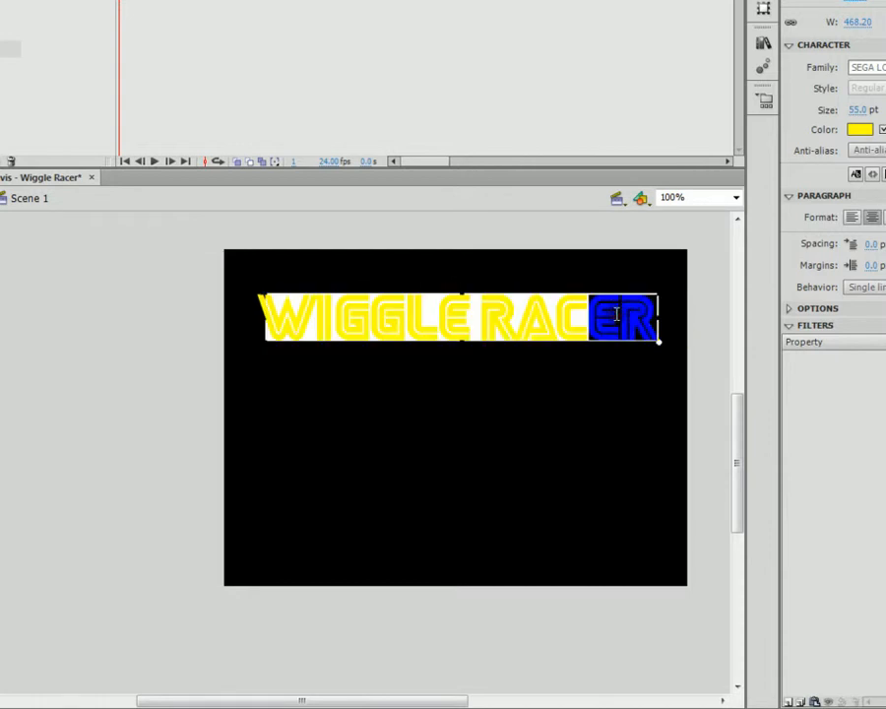
{"action": "double_click", "coordinate": [617, 313]}
{"action": "key", "text": "ctrl+a"}
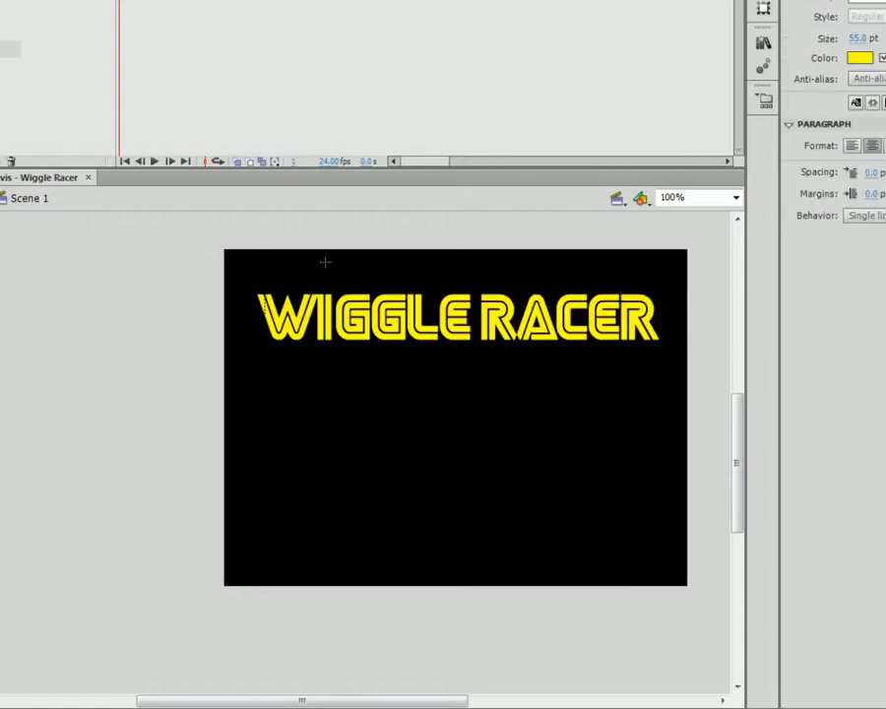
{"action": "double_click", "coordinate": [428, 330]}
{"action": "left_click", "coordinate": [429, 330]}
{"action": "left_click_drag", "start_coordinate": [427, 330], "coordinate": [220, 306]}
{"action": "key", "text": "Delete"}
{"action": "key", "text": "Delete"}
{"action": "key", "text": "Delete"}
{"action": "key", "text": "Delete"}
{"action": "key", "text": "Delete"}
{"action": "key", "text": "Delete"}
{"action": "key", "text": "Delete"}
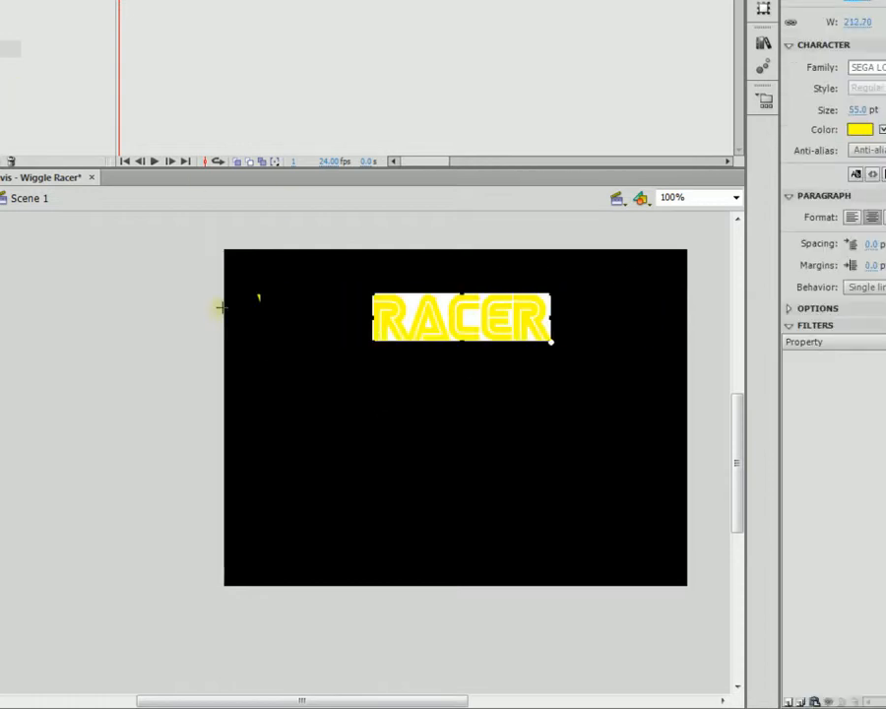
{"action": "type", "text": "E"}
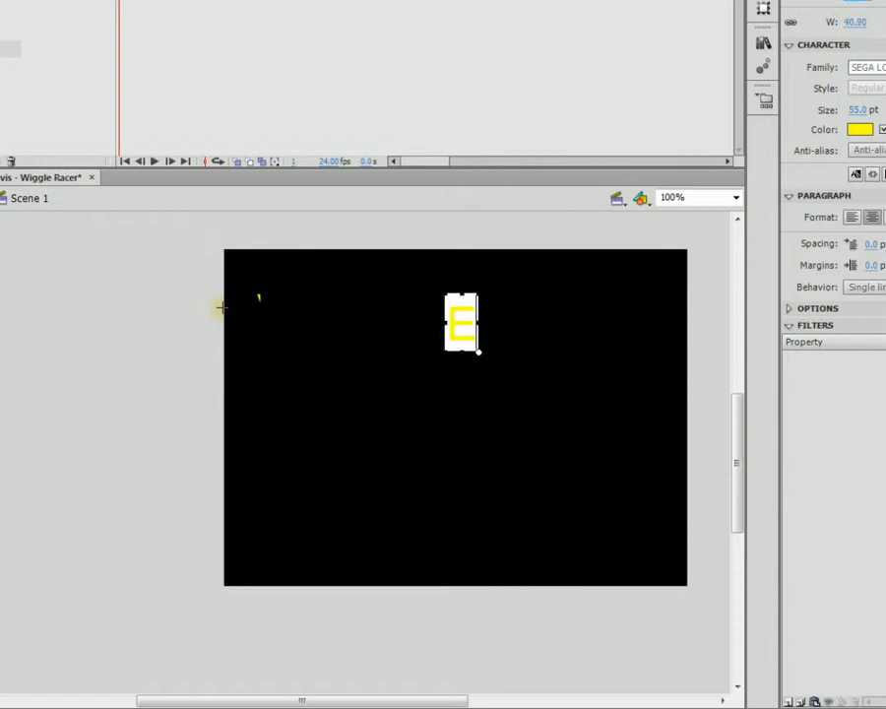
{"action": "type", "text": "ND GAME TEXT"}
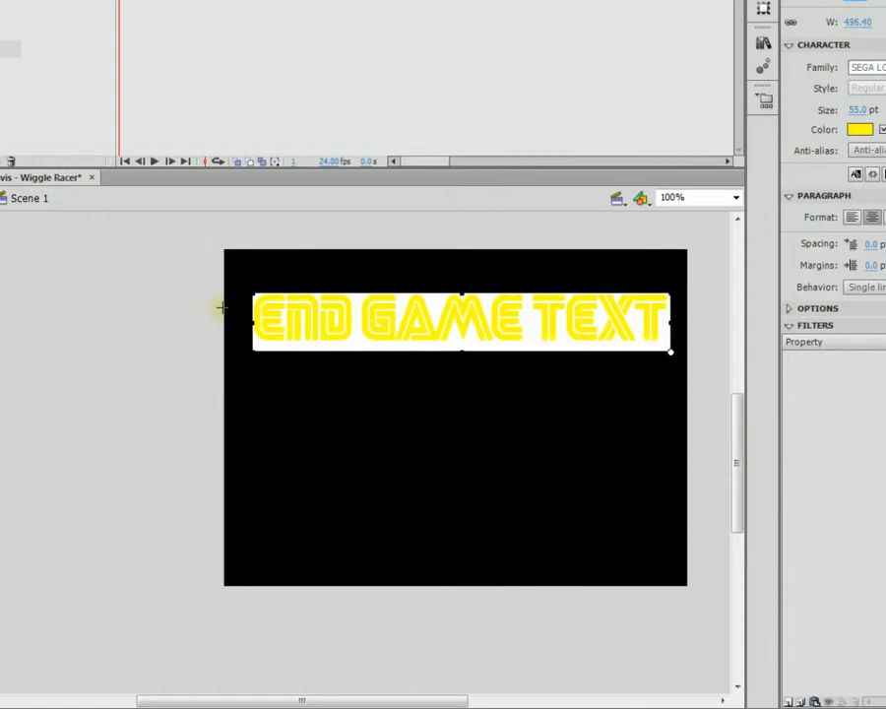
{"action": "key", "text": "Escape"}
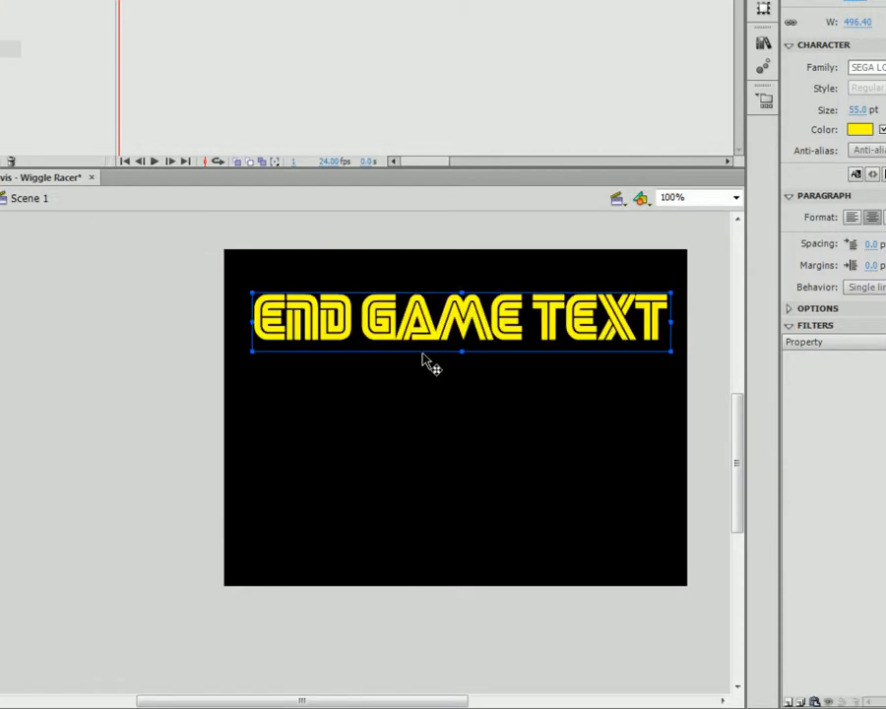
{"action": "left_click", "coordinate": [444, 375]}
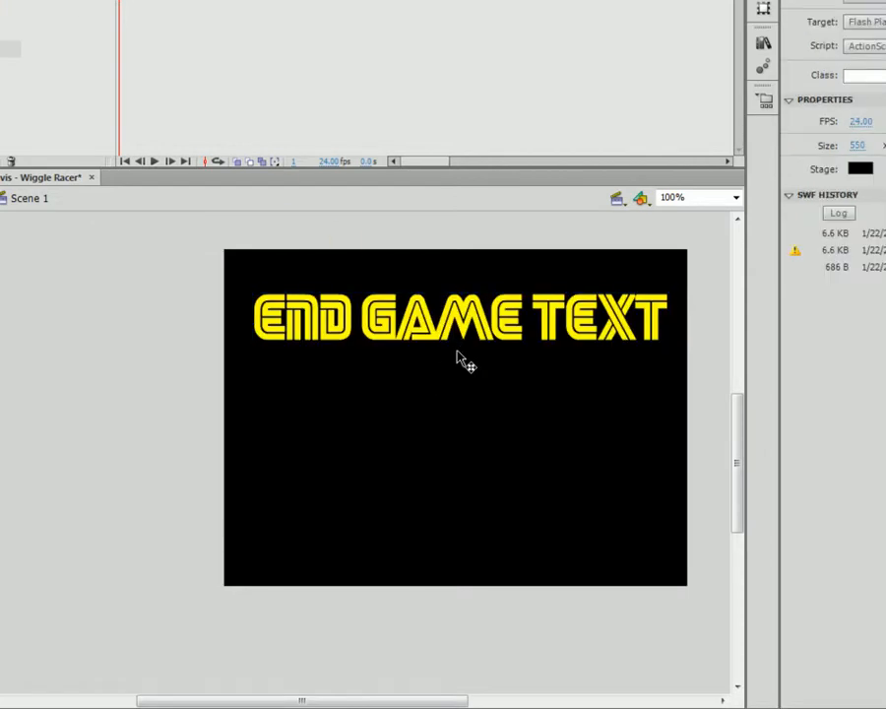
Center the END GAME TEXT title horizontally on the stage.
{"action": "left_click", "coordinate": [414, 317]}
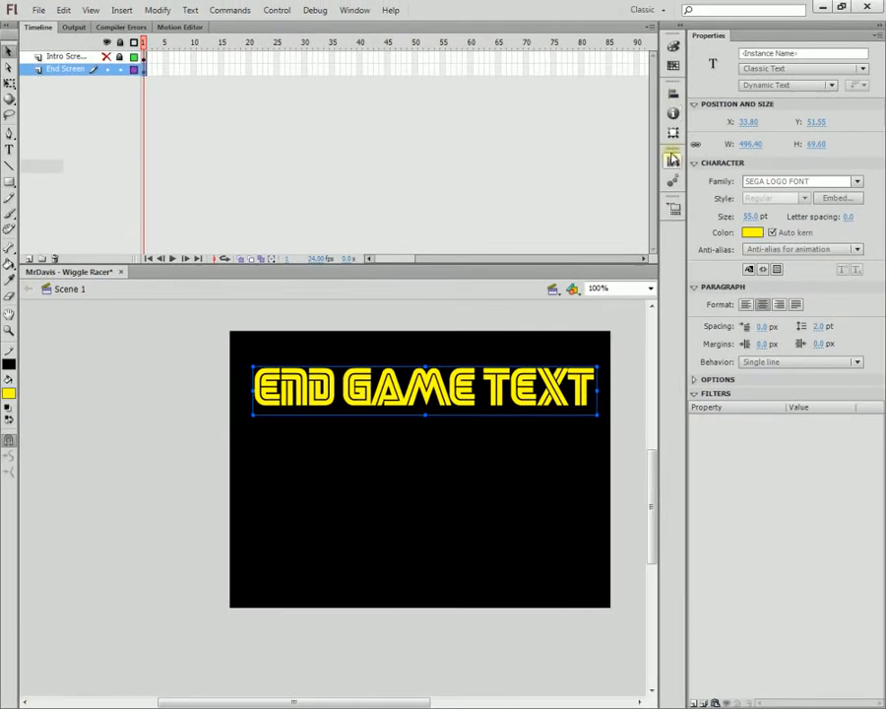
{"action": "left_click", "coordinate": [673, 91]}
{"action": "left_click", "coordinate": [553, 117]}
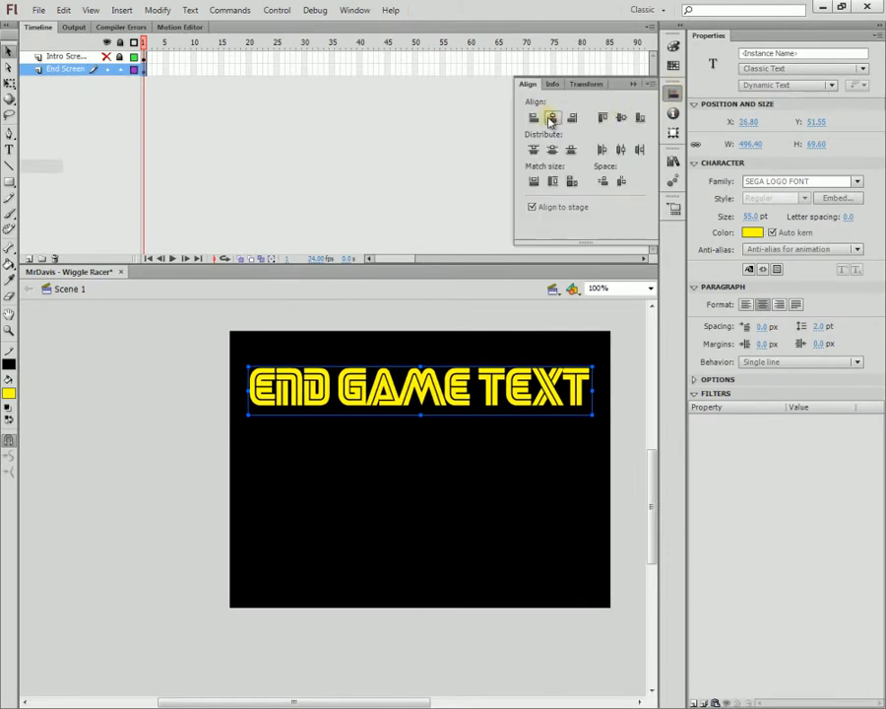
{"action": "left_click", "coordinate": [582, 463]}
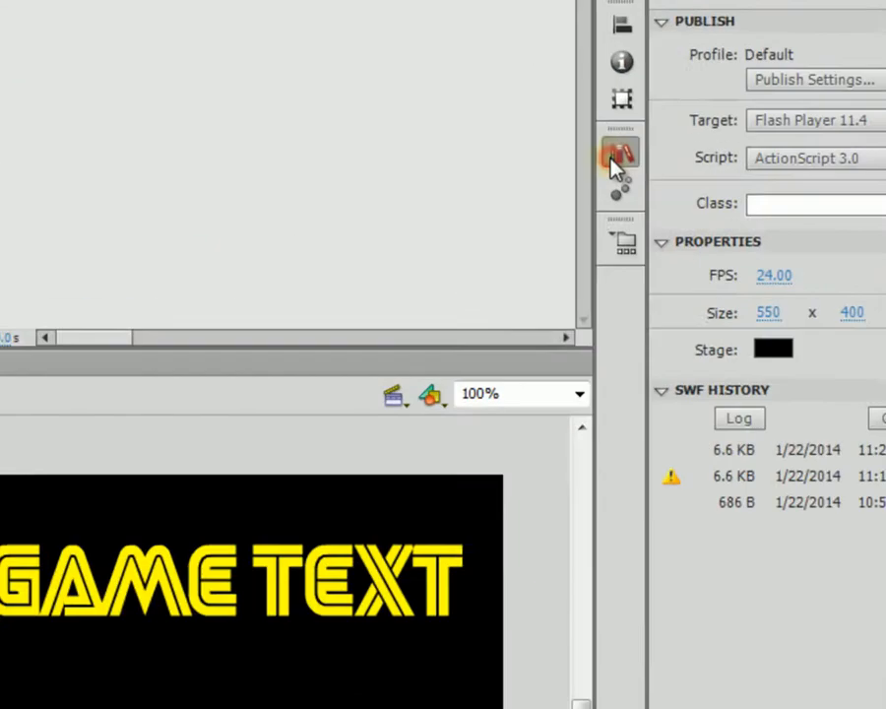
Place the Restart Button symbol from the library on the lower part of the stage and center it horizontally.
{"action": "left_click", "coordinate": [674, 162]}
{"action": "left_click", "coordinate": [367, 447]}
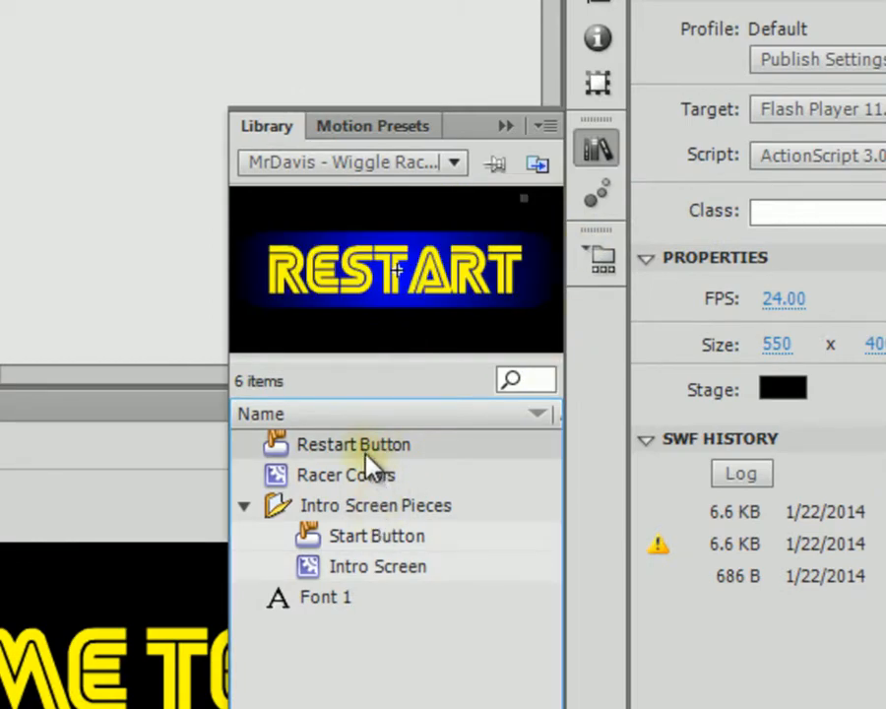
{"action": "left_click_drag", "start_coordinate": [366, 447], "coordinate": [118, 640]}
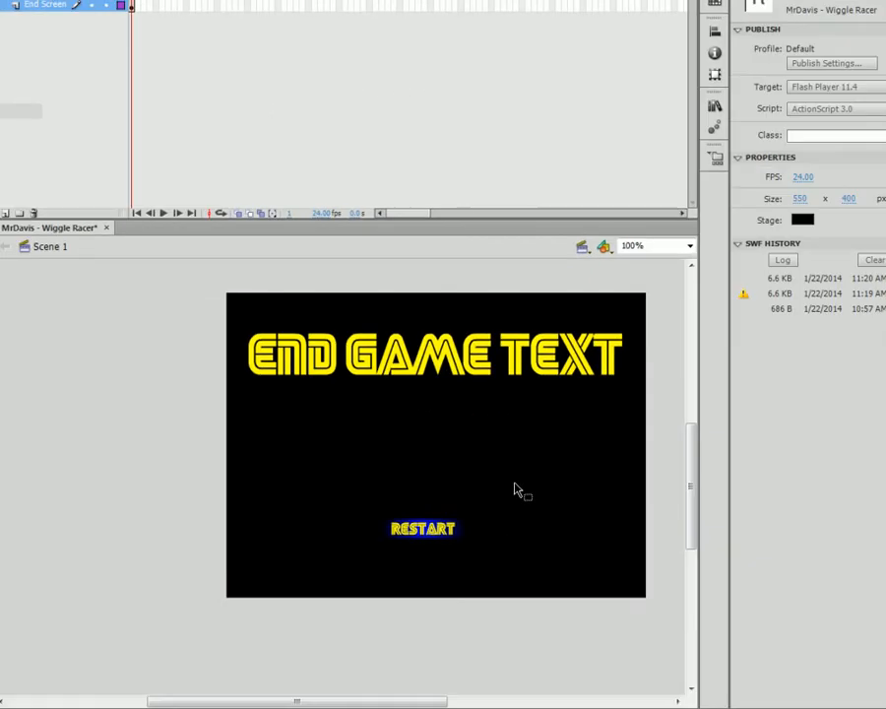
{"action": "left_click_drag", "start_coordinate": [515, 491], "coordinate": [331, 578]}
{"action": "left_click", "coordinate": [598, 3]}
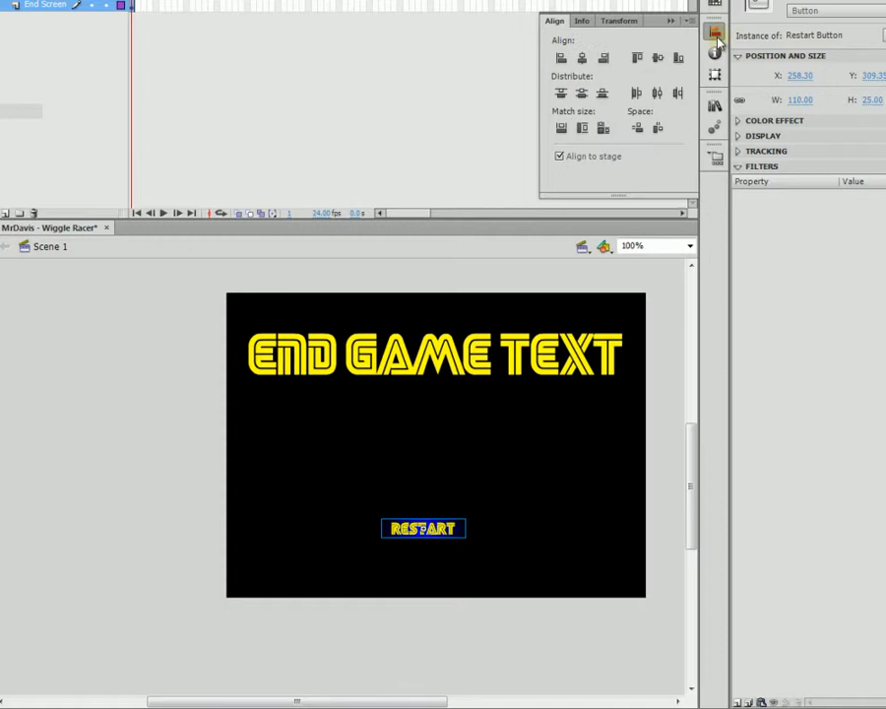
{"action": "left_click", "coordinate": [582, 58]}
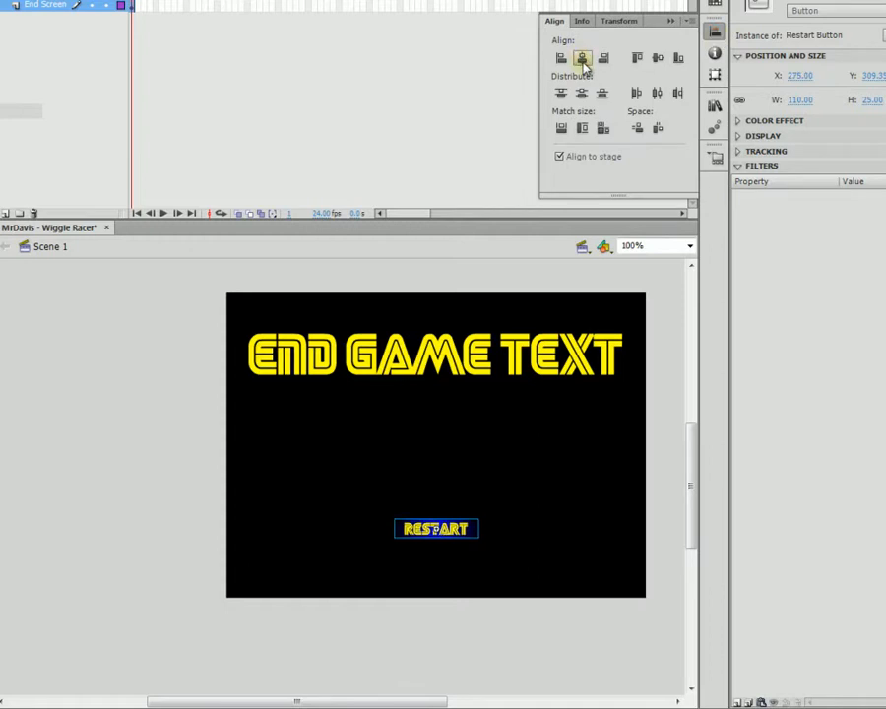
{"action": "left_click", "coordinate": [527, 494]}
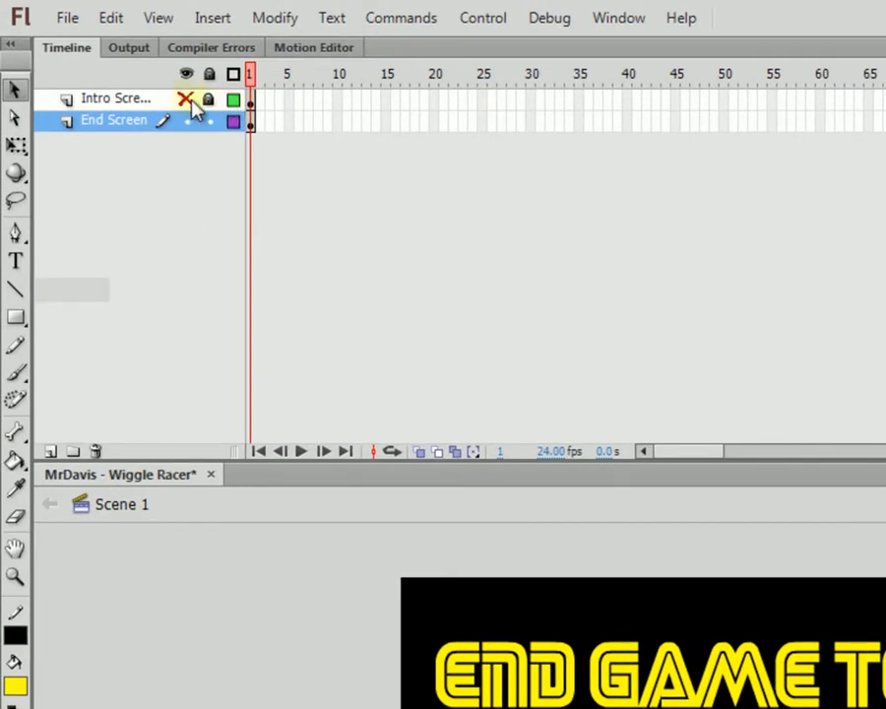
Show the Intro Screen layer as outlines and nudge END GAME TEXT up to line up with the WIGGLE RACER title.
{"action": "left_click", "coordinate": [187, 98]}
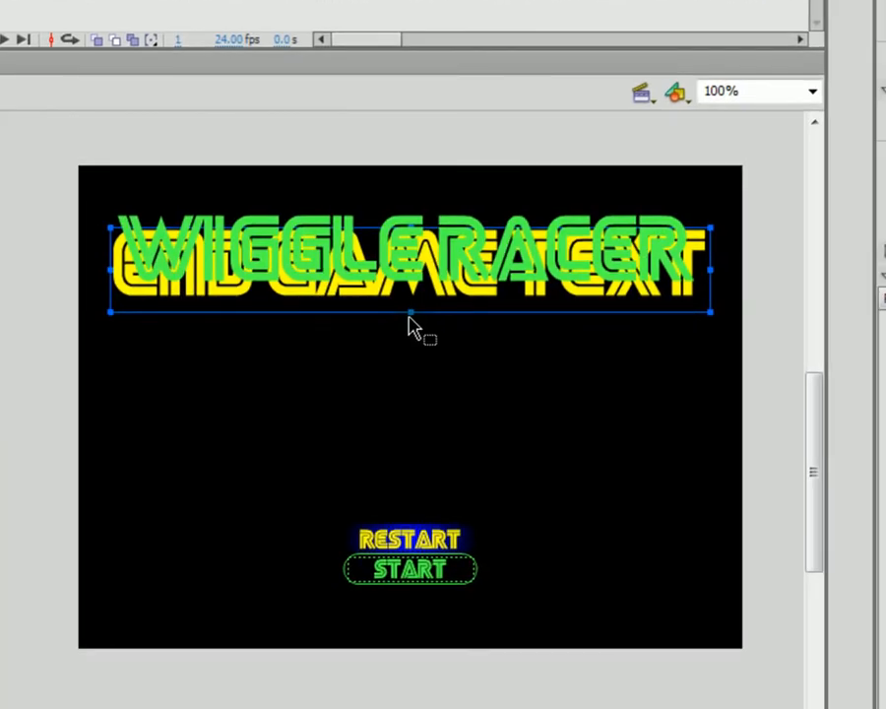
{"action": "key", "text": "Up"}
{"action": "key", "text": "Up"}
{"action": "key", "text": "Up"}
{"action": "key", "text": "Up"}
{"action": "key", "text": "Up"}
{"action": "key", "text": "Up"}
{"action": "key", "text": "Up"}
{"action": "key", "text": "Up"}
{"action": "key", "text": "Up"}
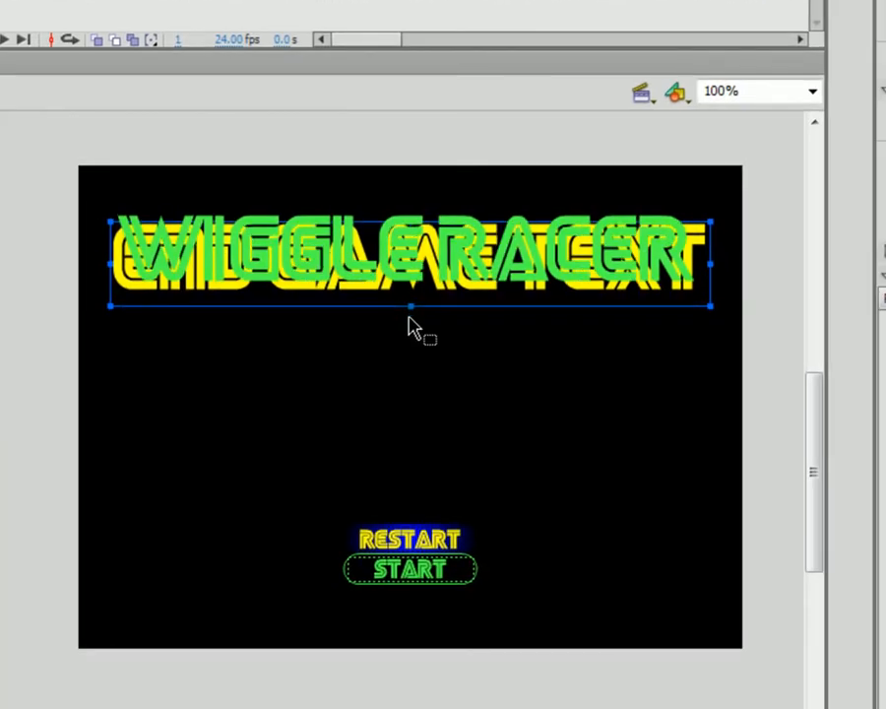
{"action": "key", "text": "Up"}
{"action": "key", "text": "Up"}
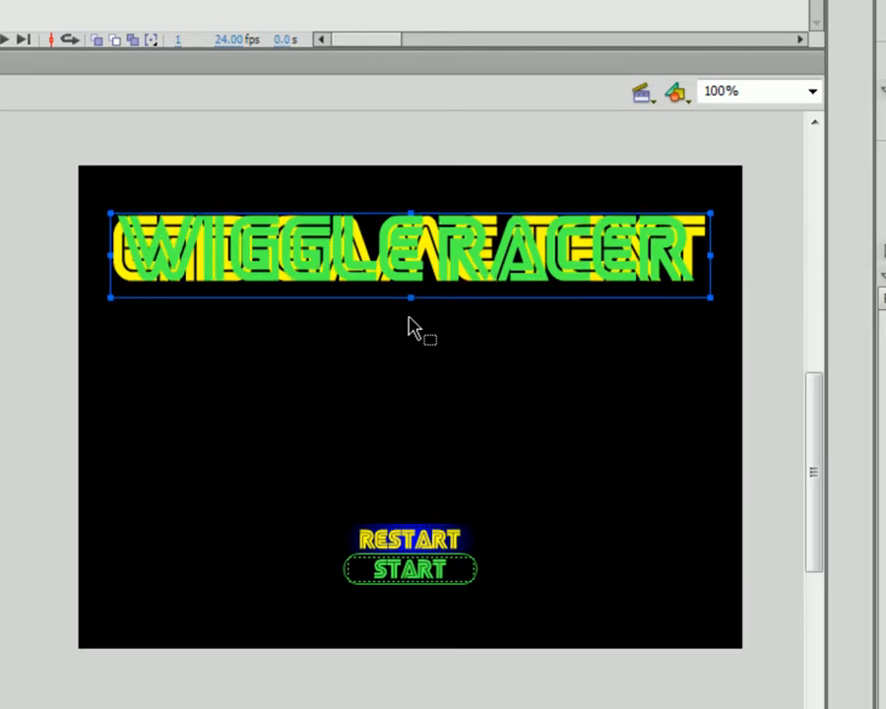
Nudge the Restart button down until it sits exactly over the outlined Start button.
{"action": "left_click", "coordinate": [463, 544]}
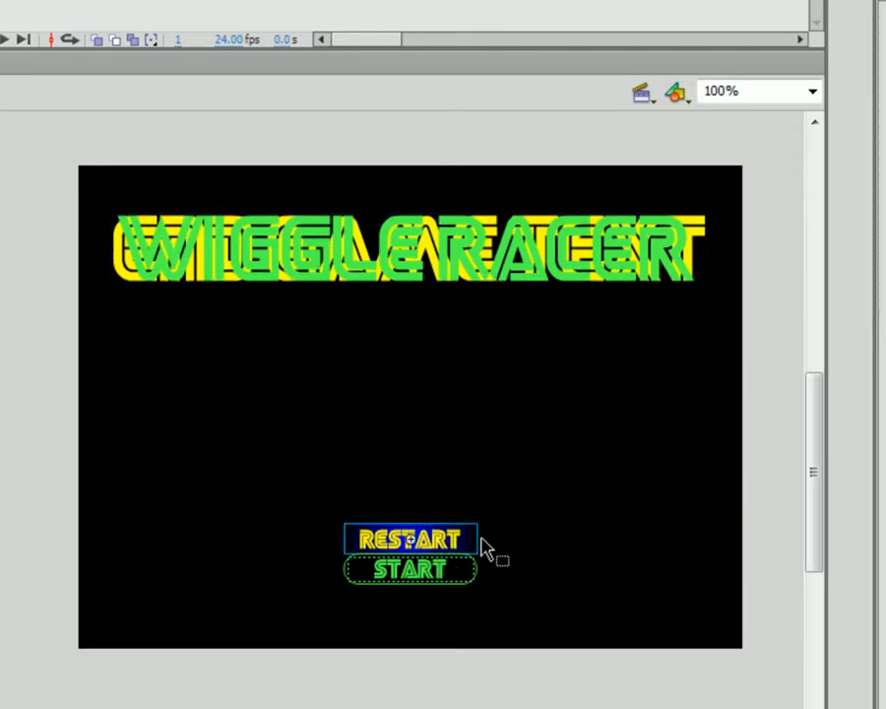
{"action": "key", "text": "Down"}
{"action": "key", "text": "Down"}
{"action": "key", "text": "Down"}
{"action": "key", "text": "Down"}
{"action": "key", "text": "Down"}
{"action": "key", "text": "Down"}
{"action": "key", "text": "Down"}
{"action": "key", "text": "Down"}
{"action": "key", "text": "Down"}
{"action": "key", "text": "Down"}
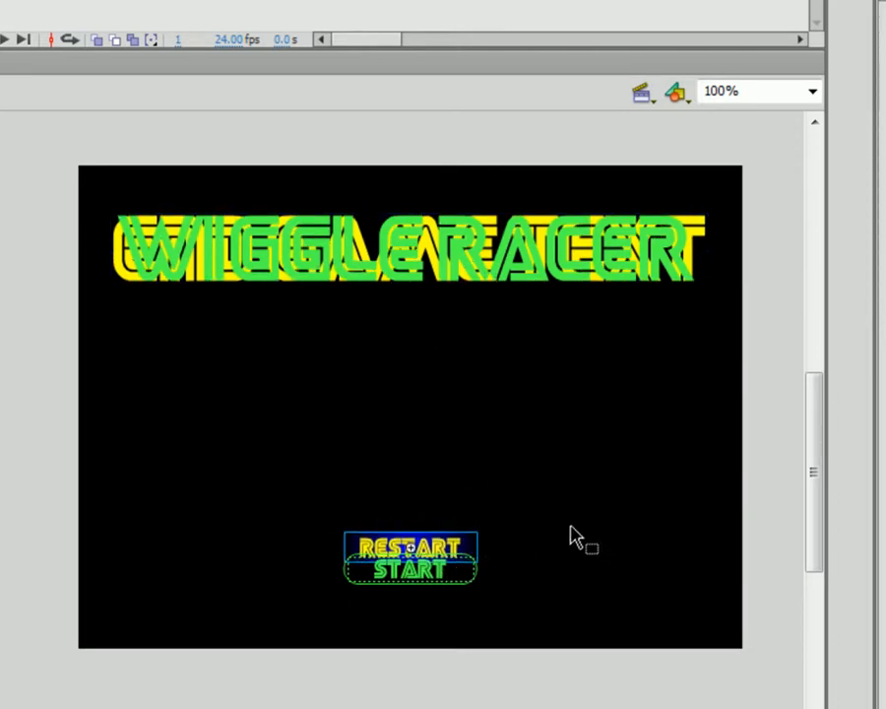
{"action": "key", "text": "Down"}
{"action": "key", "text": "Down"}
{"action": "key", "text": "Down"}
{"action": "key", "text": "Down"}
{"action": "key", "text": "Down"}
{"action": "key", "text": "Down"}
{"action": "key", "text": "Down"}
{"action": "key", "text": "Down"}
{"action": "key", "text": "Down"}
{"action": "key", "text": "Down"}
{"action": "key", "text": "Down"}
{"action": "key", "text": "Down"}
{"action": "key", "text": "Down"}
{"action": "key", "text": "Down"}
{"action": "key", "text": "Down"}
{"action": "key", "text": "Down"}
{"action": "key", "text": "Down"}
{"action": "key", "text": "Down"}
{"action": "key", "text": "Down"}
{"action": "key", "text": "Down"}
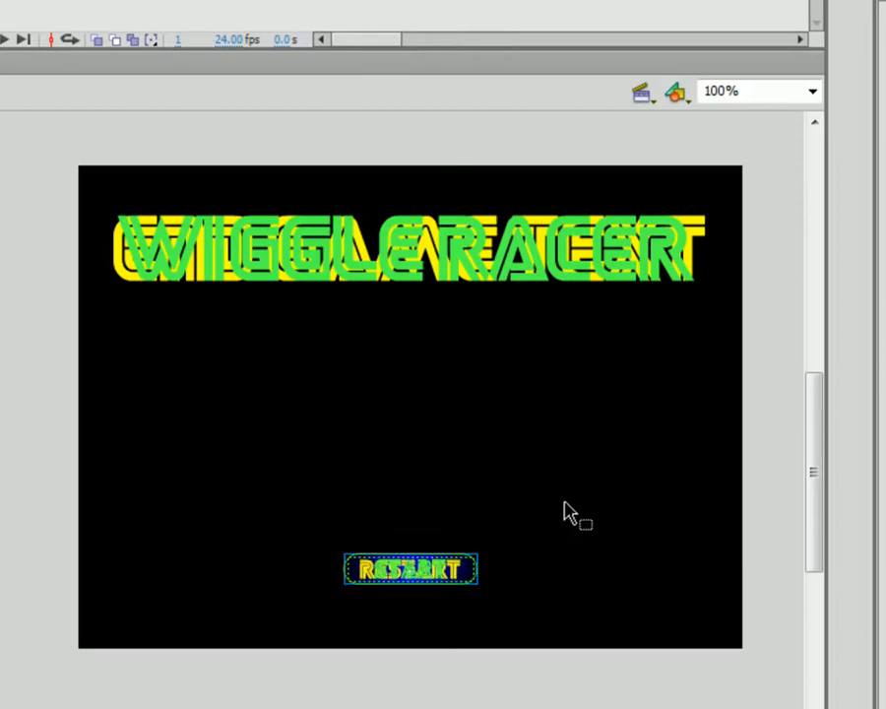
{"action": "left_click", "coordinate": [565, 510]}
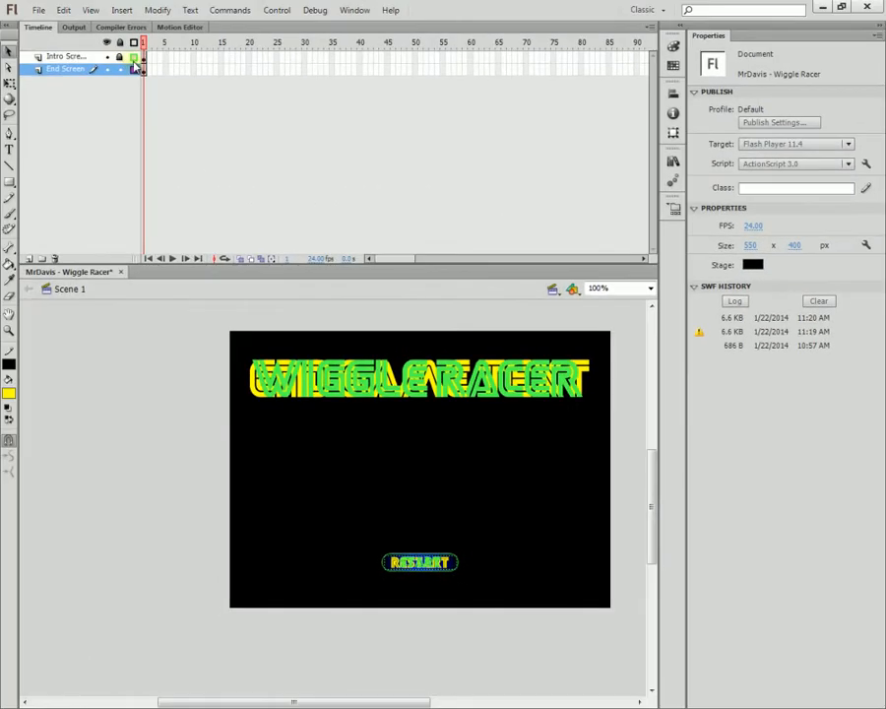
Turn off the Intro Screen layer's outline display and hide the layer again.
{"action": "left_click", "coordinate": [107, 68]}
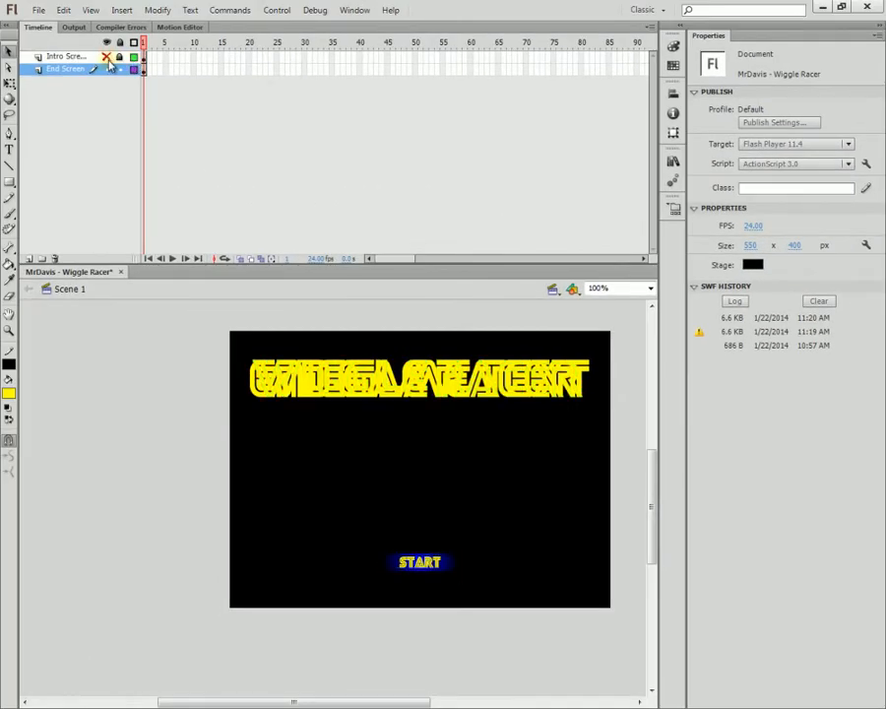
Save the file and convert END GAME TEXT and the Restart button together into a Movie Clip symbol named End Screen.
{"action": "key", "text": "ctrl+s"}
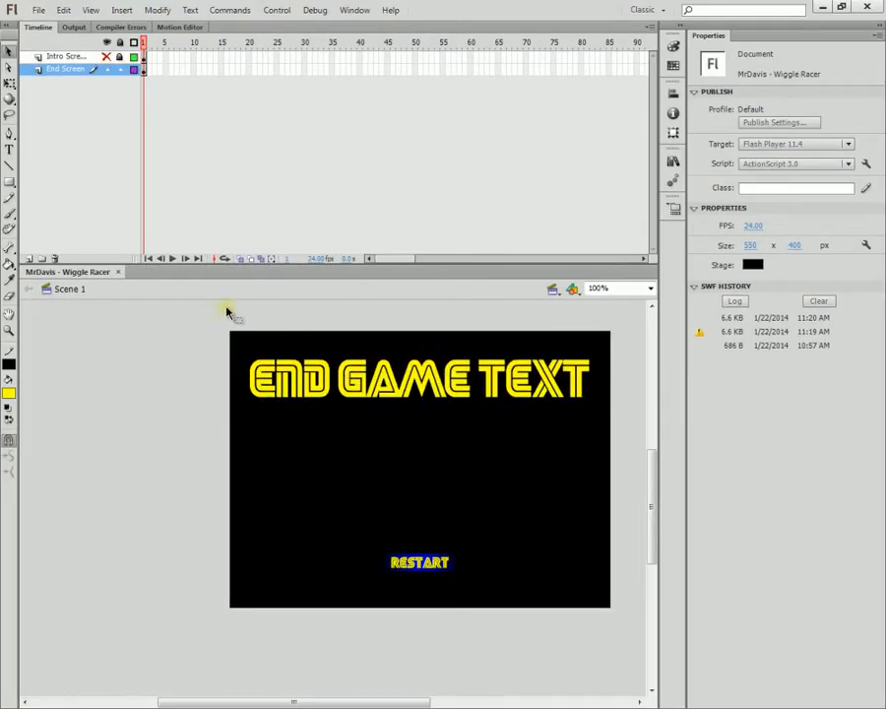
{"action": "left_click_drag", "start_coordinate": [591, 632], "coordinate": [221, 344]}
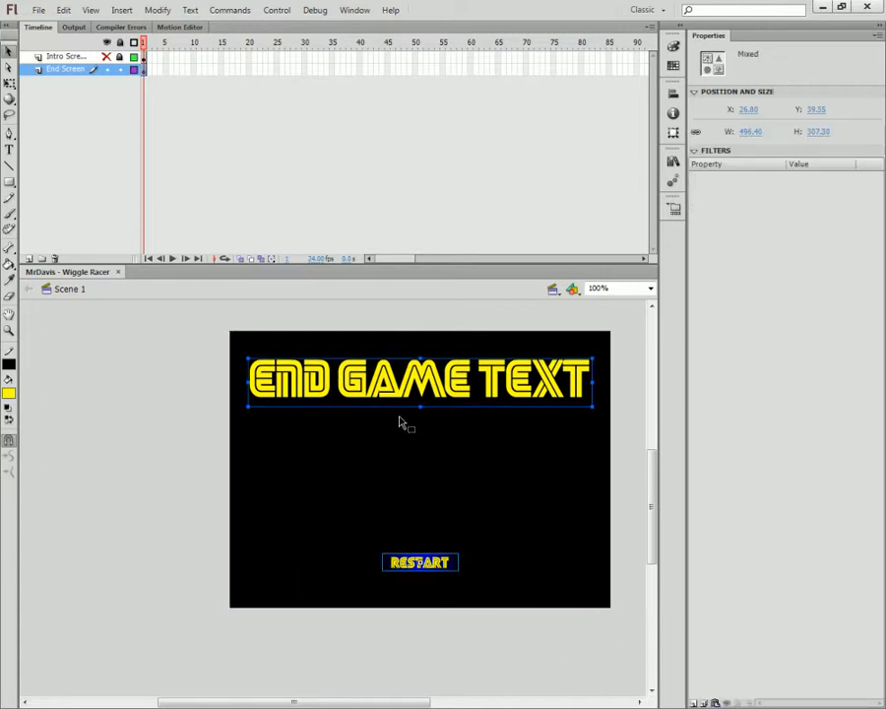
{"action": "key", "text": "F8"}
{"action": "type", "text": "End Screen"}
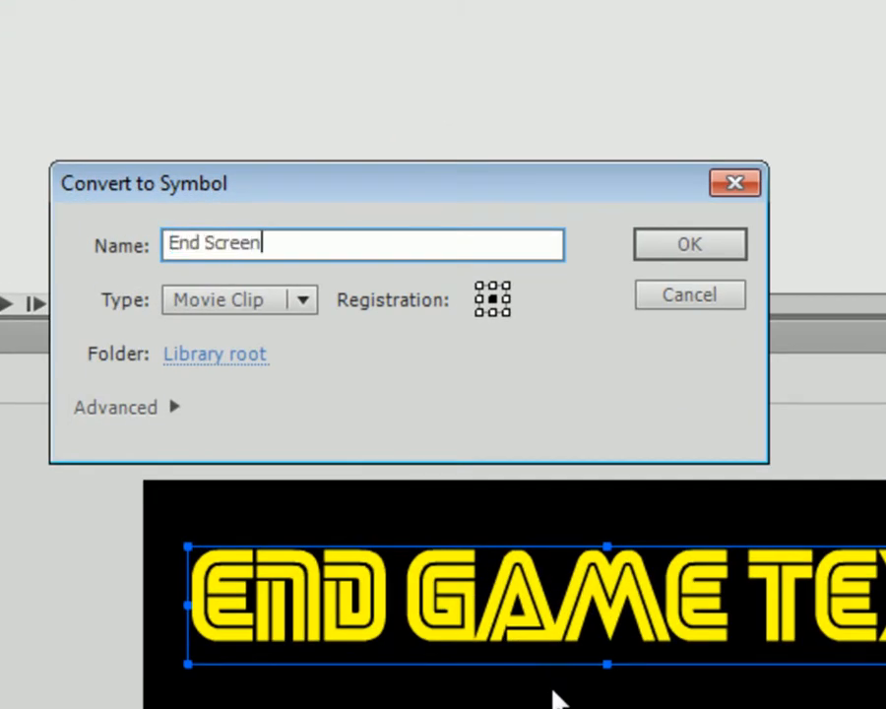
{"action": "key", "text": "Return"}
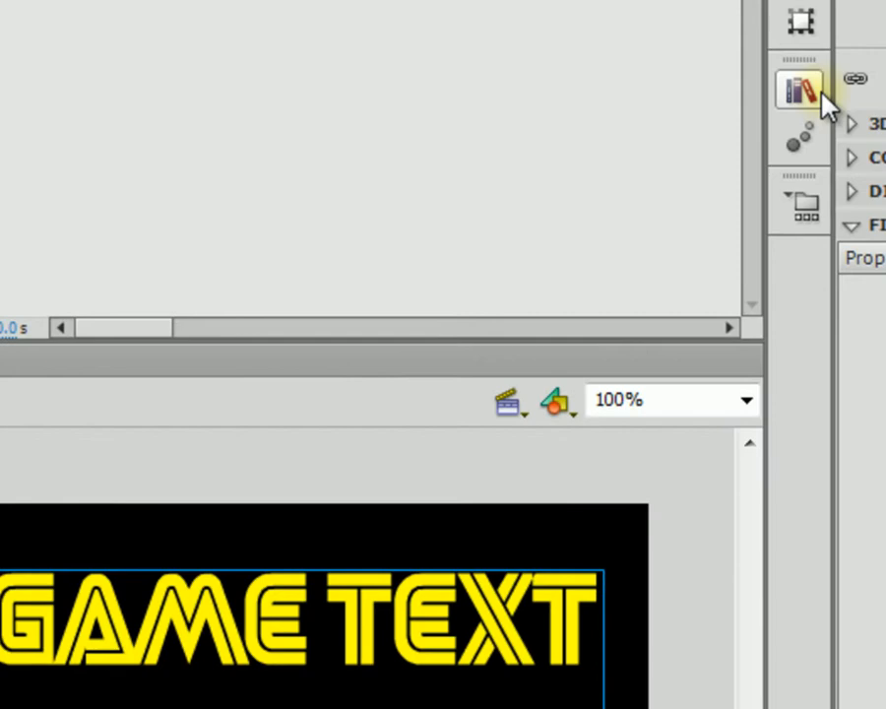
Create a new library folder named End Screen Pieces.
{"action": "left_click", "coordinate": [823, 97]}
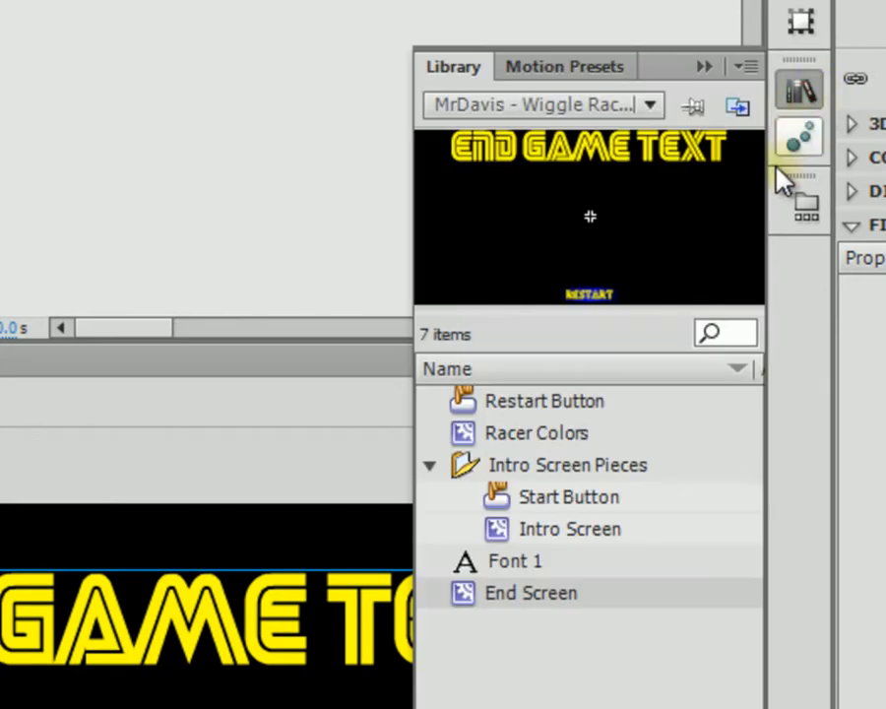
{"action": "right_click", "coordinate": [515, 698]}
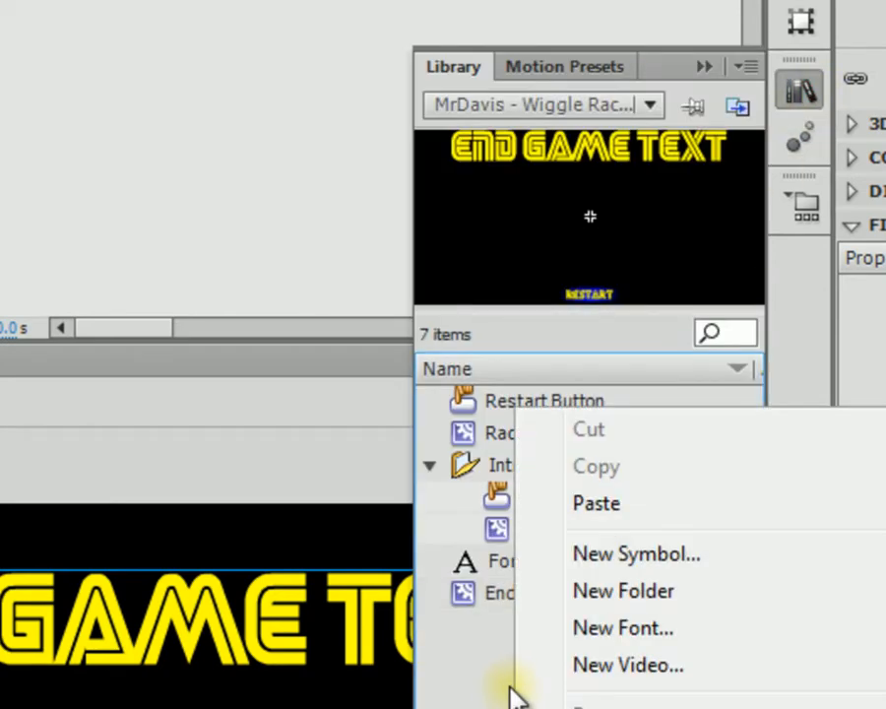
{"action": "left_click", "coordinate": [601, 591]}
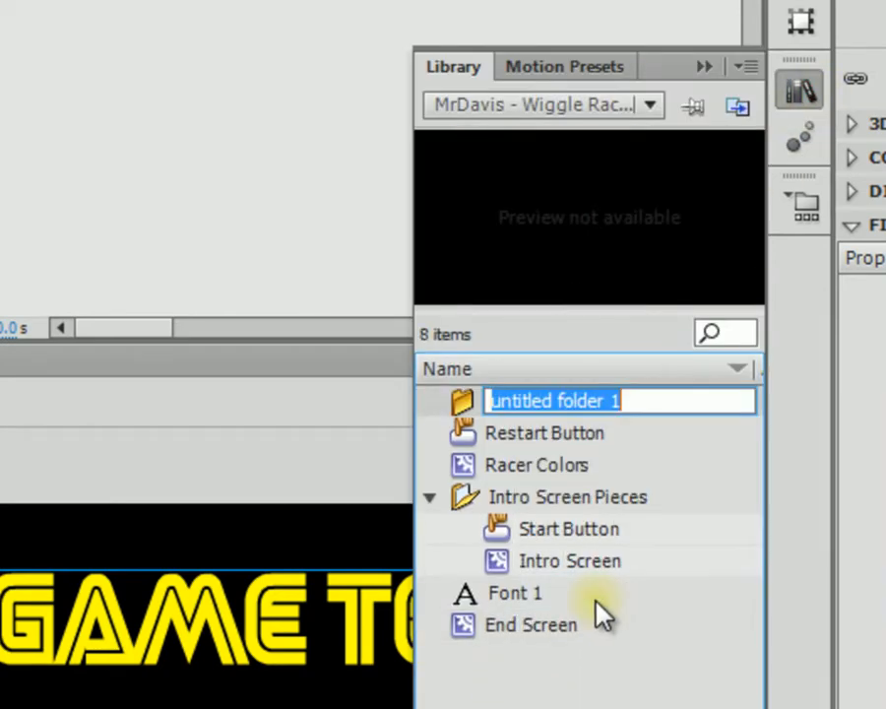
{"action": "type", "text": "End Sc"}
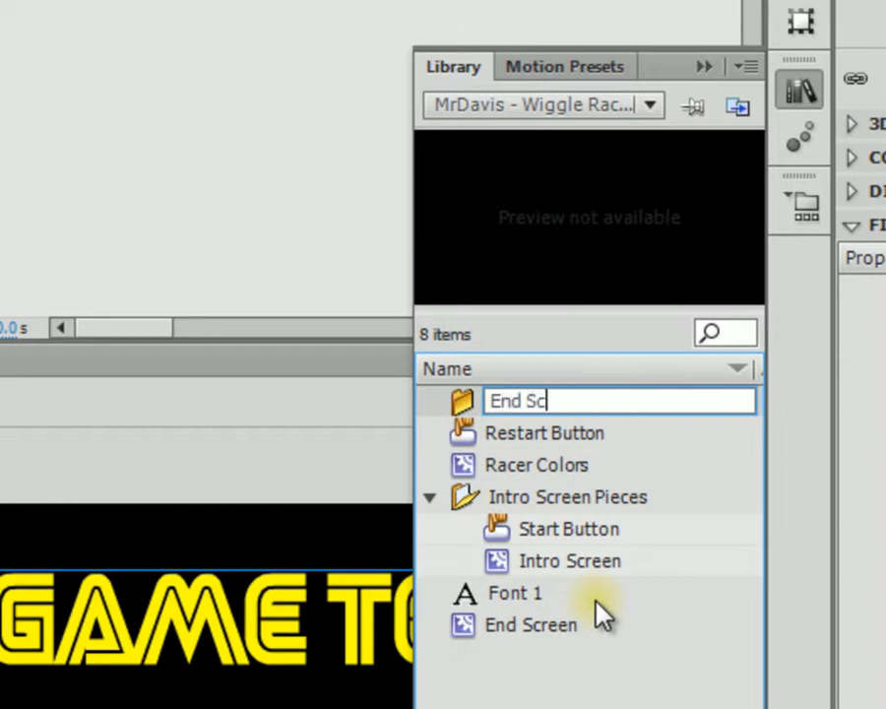
{"action": "type", "text": "reen Pieces"}
{"action": "key", "text": "Return"}
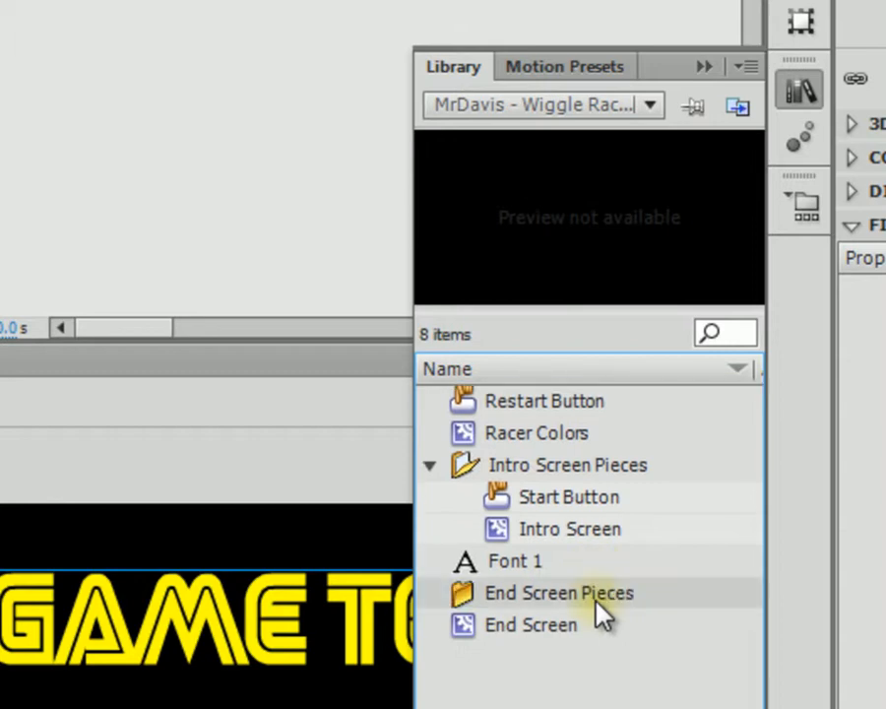
Move the Restart Button and End Screen symbols into the End Screen Pieces library folder and collapse the folders.
{"action": "left_click", "coordinate": [431, 465]}
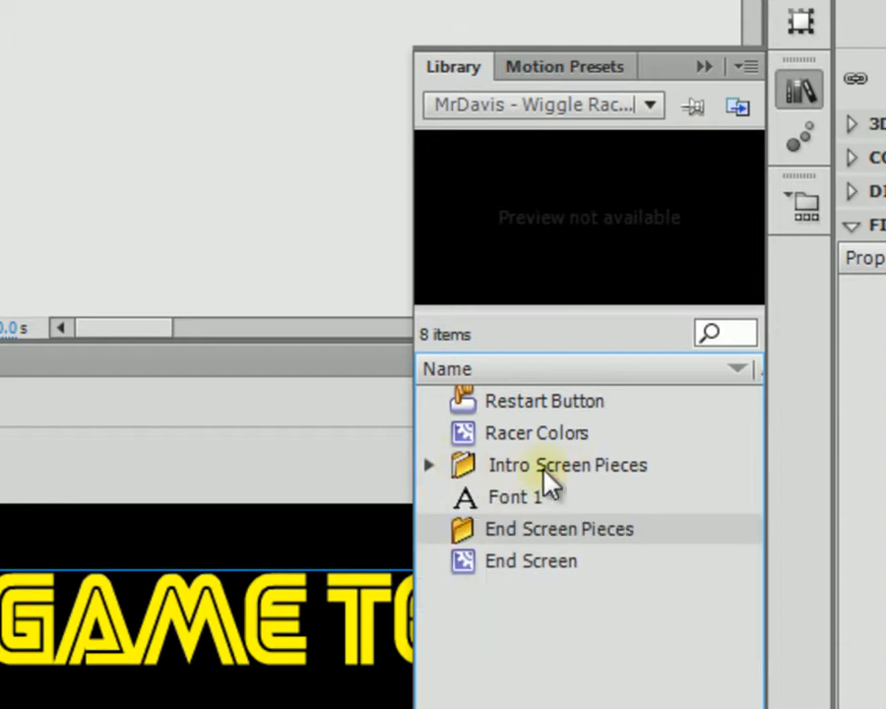
{"action": "left_click_drag", "start_coordinate": [535, 404], "coordinate": [532, 500]}
{"action": "left_click", "coordinate": [431, 498]}
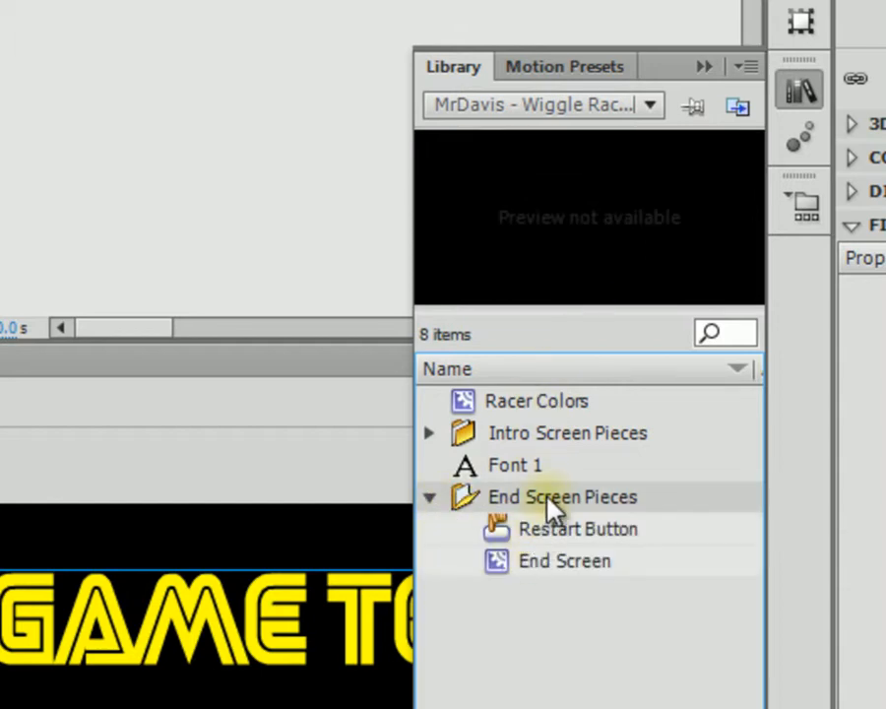
{"action": "left_click", "coordinate": [431, 436]}
{"action": "left_click", "coordinate": [432, 436]}
{"action": "left_click", "coordinate": [431, 498]}
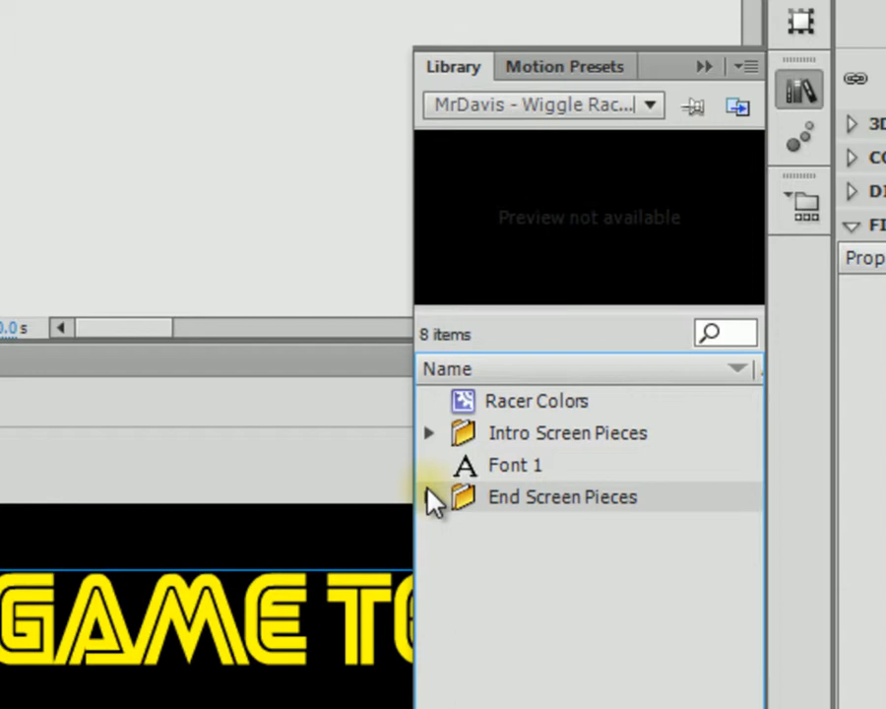
Open the Start Button inside the Intro Screen symbol and change its Up-state START text to Static Text.
{"action": "left_click", "coordinate": [432, 436]}
{"action": "left_click", "coordinate": [547, 499]}
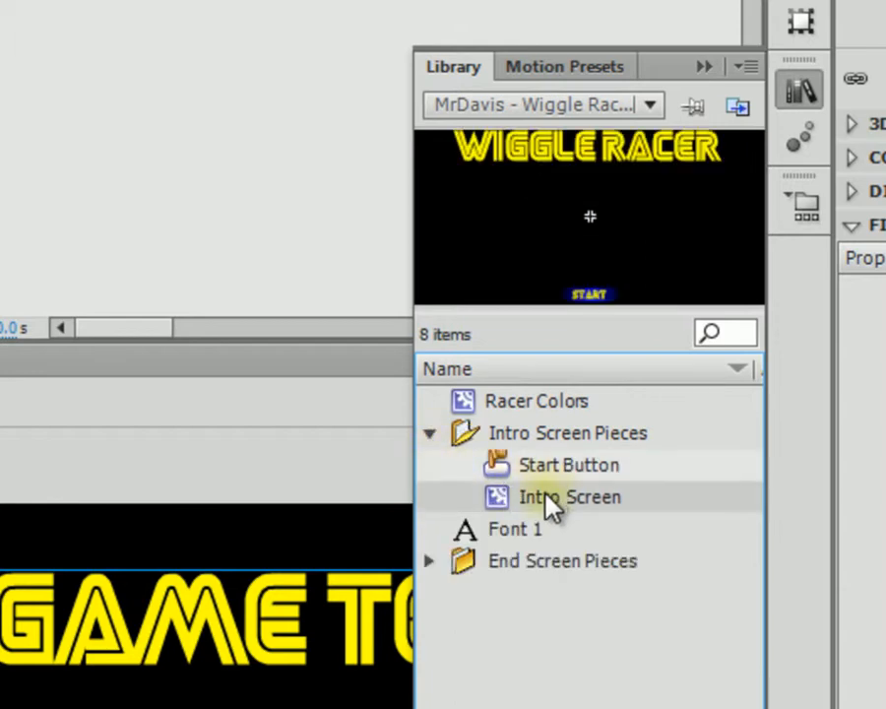
{"action": "left_click", "coordinate": [542, 257]}
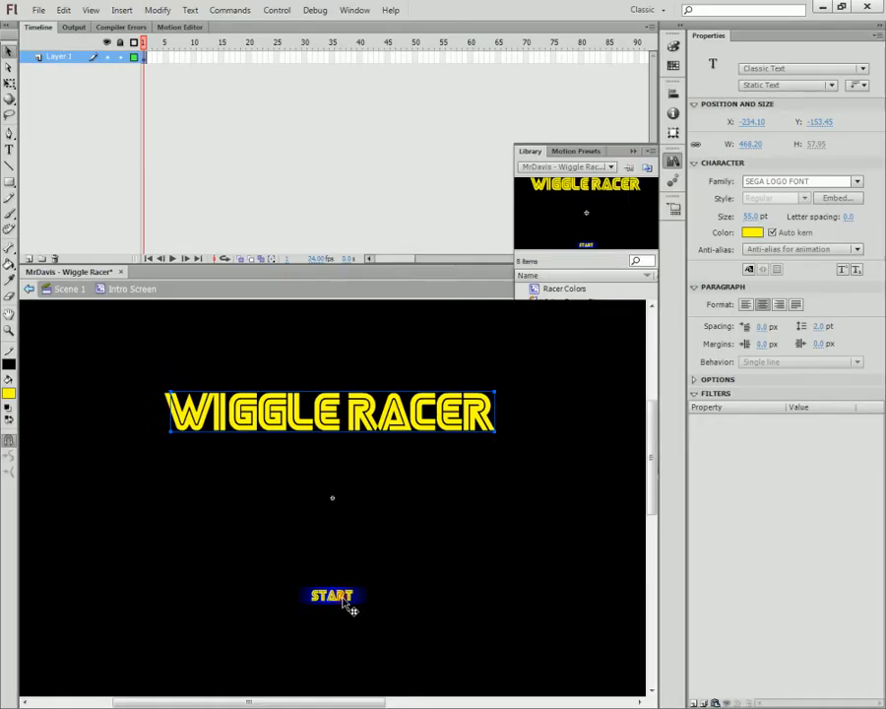
{"action": "left_click", "coordinate": [344, 599]}
{"action": "double_click", "coordinate": [351, 606]}
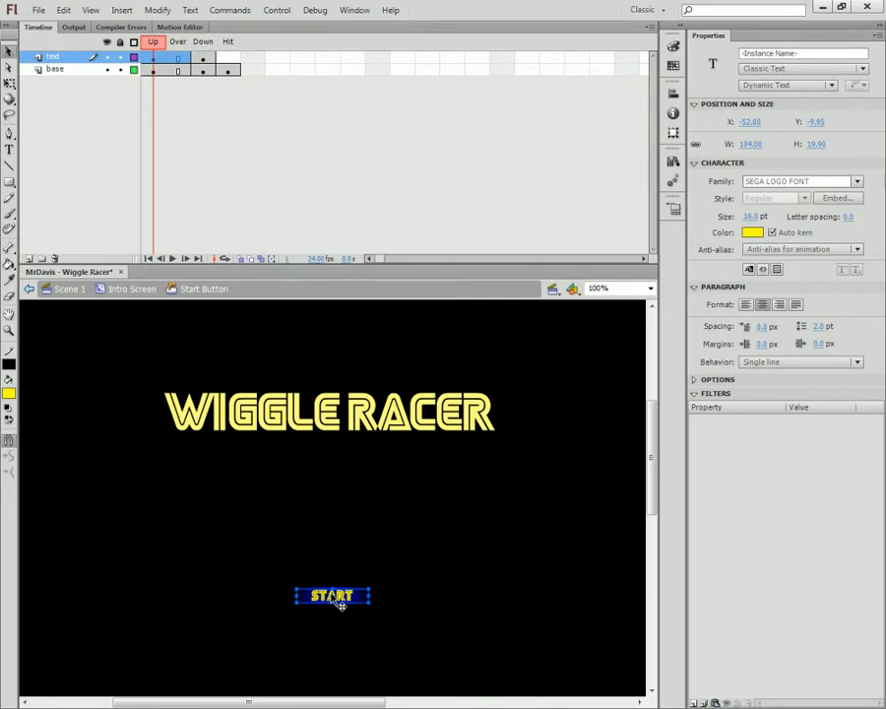
{"action": "left_click", "coordinate": [756, 87]}
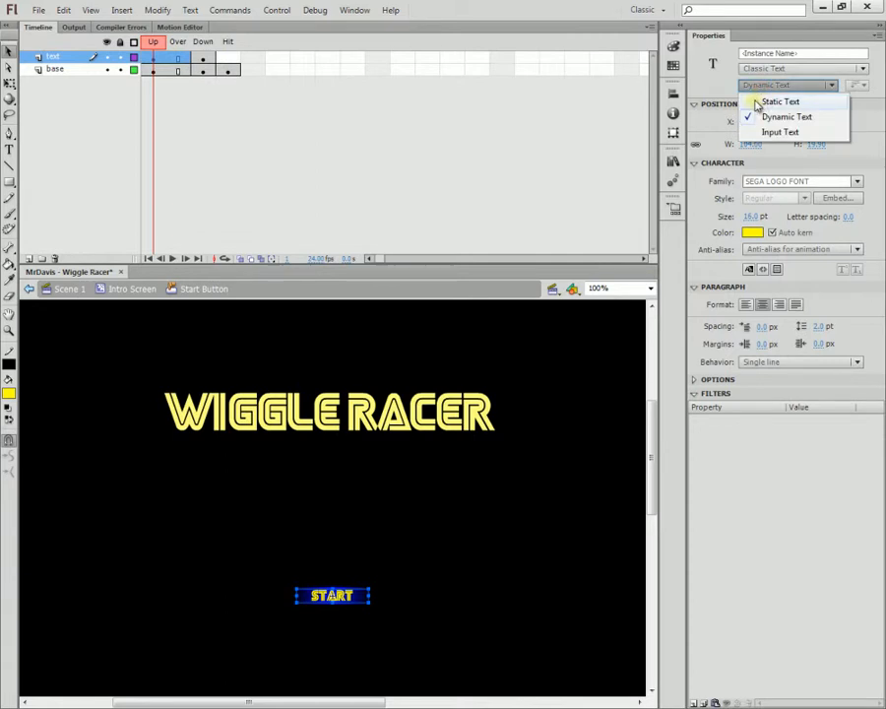
{"action": "left_click", "coordinate": [778, 102]}
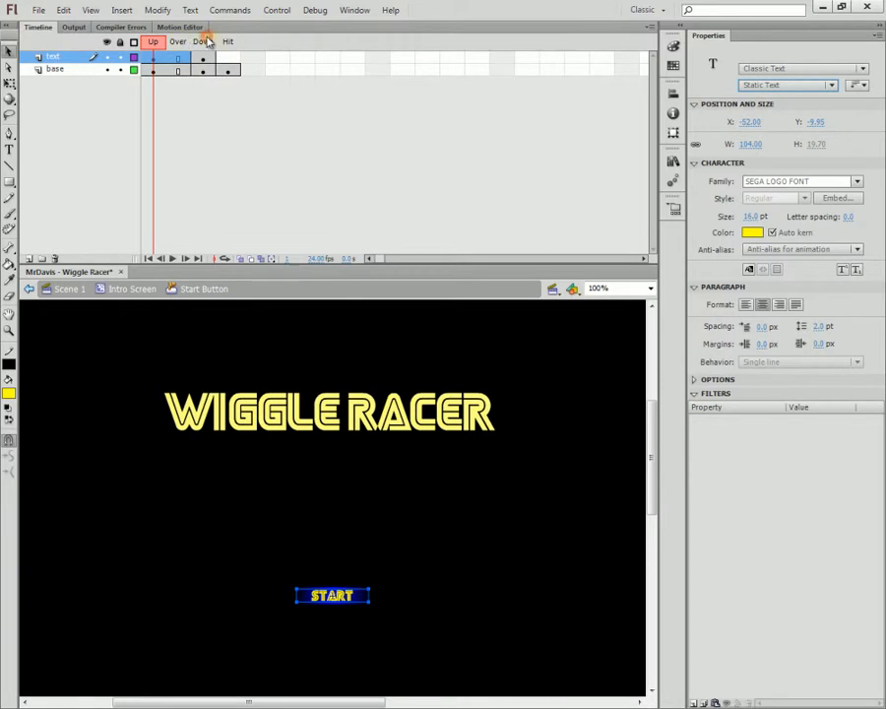
Change the Start Button's Down-state text to Static Text and save the file.
{"action": "left_click", "coordinate": [203, 41]}
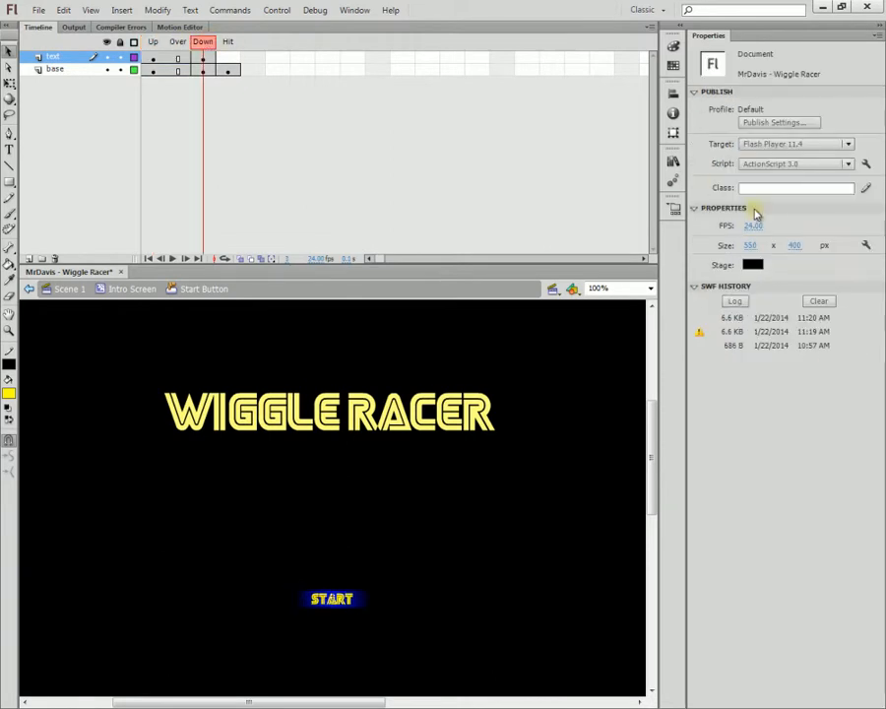
{"action": "left_click", "coordinate": [357, 595]}
{"action": "left_click", "coordinate": [757, 87]}
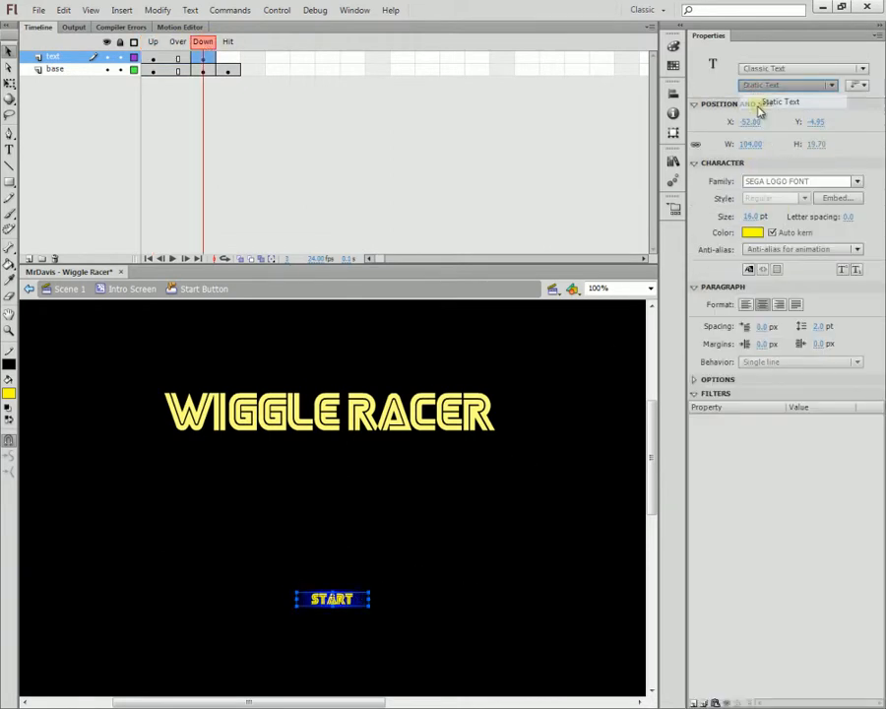
{"action": "left_click", "coordinate": [765, 100]}
{"action": "left_click", "coordinate": [503, 486]}
{"action": "key", "text": "ctrl+s"}
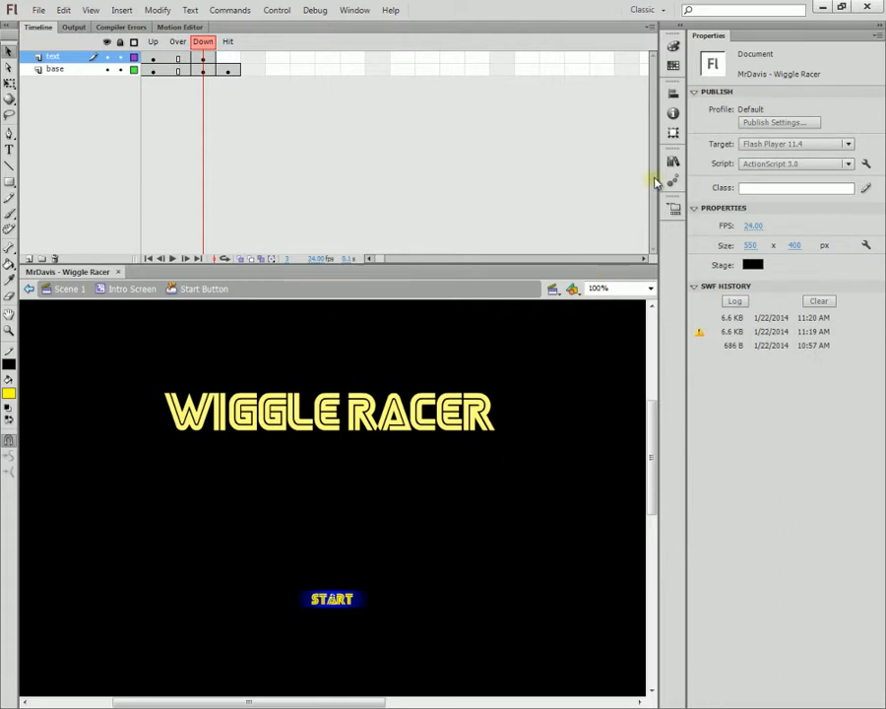
Open the Restart Button symbol from the End Screen Pieces folder and change its Up-state text to Static Text.
{"action": "left_click", "coordinate": [674, 161]}
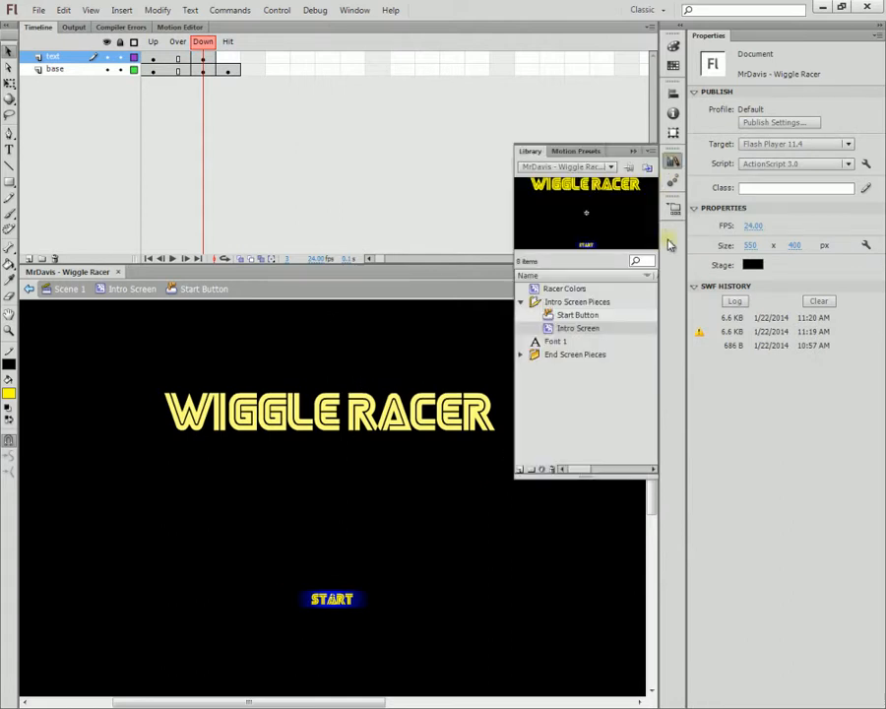
{"action": "left_click", "coordinate": [522, 302]}
{"action": "left_click", "coordinate": [522, 328]}
{"action": "left_click", "coordinate": [549, 342]}
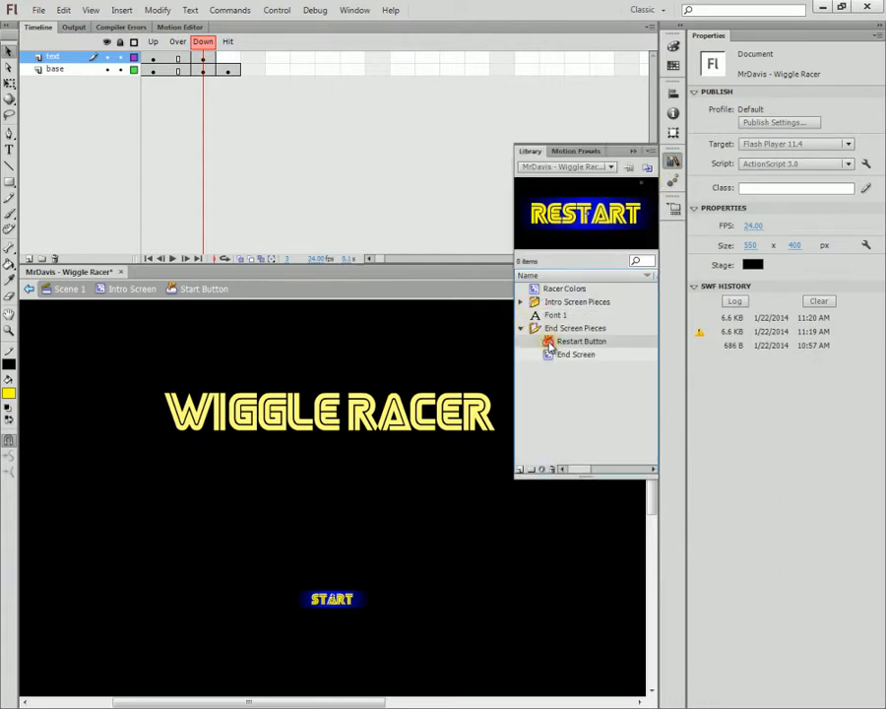
{"action": "double_click", "coordinate": [571, 342]}
{"action": "left_click", "coordinate": [345, 500]}
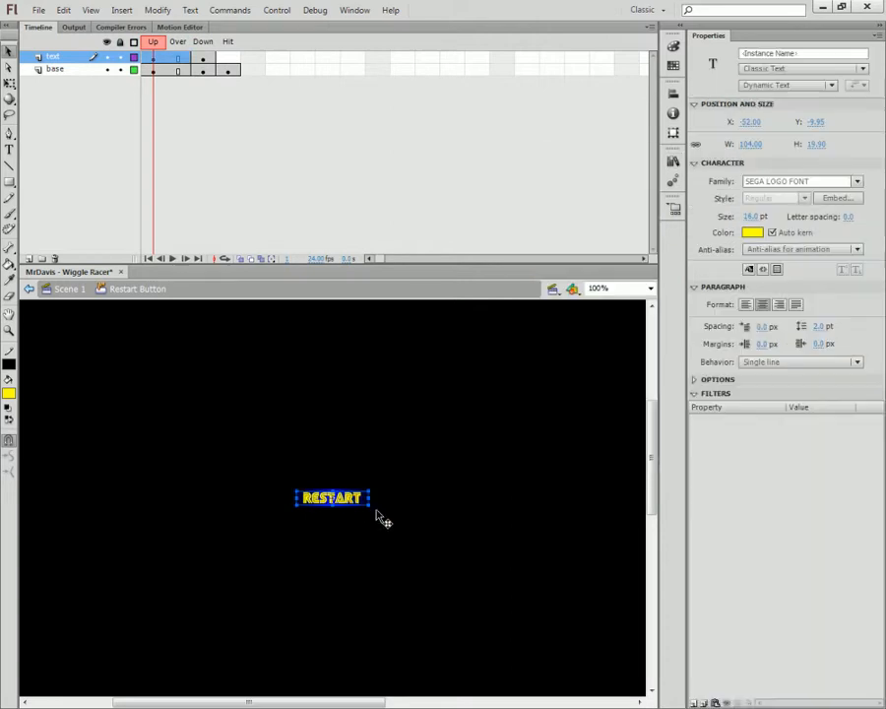
{"action": "left_click", "coordinate": [783, 85]}
{"action": "left_click", "coordinate": [783, 98]}
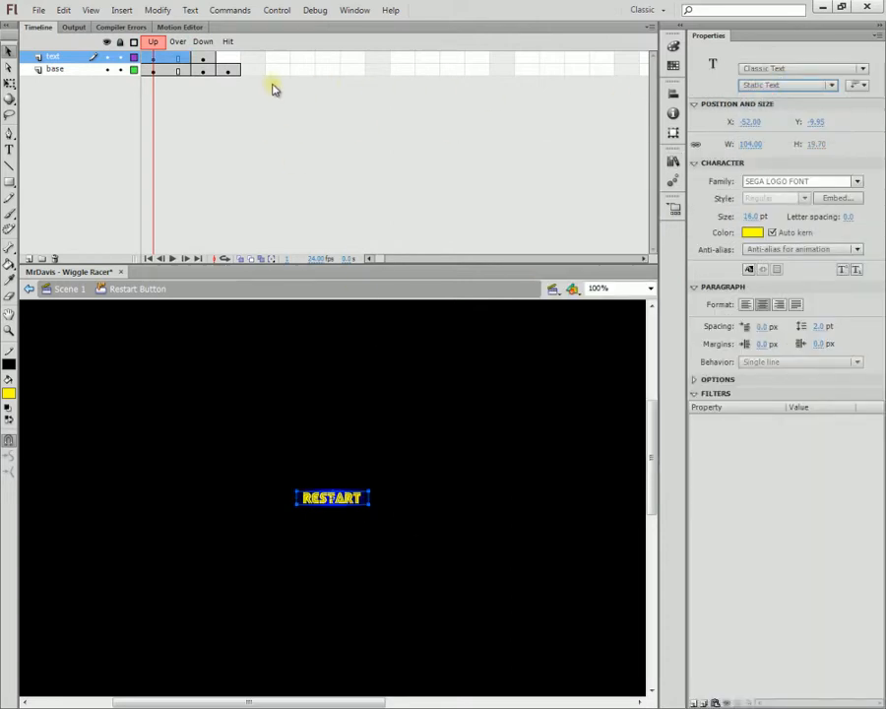
Change the Restart Button's Down-state RESTART text to Static Text.
{"action": "left_click", "coordinate": [202, 58]}
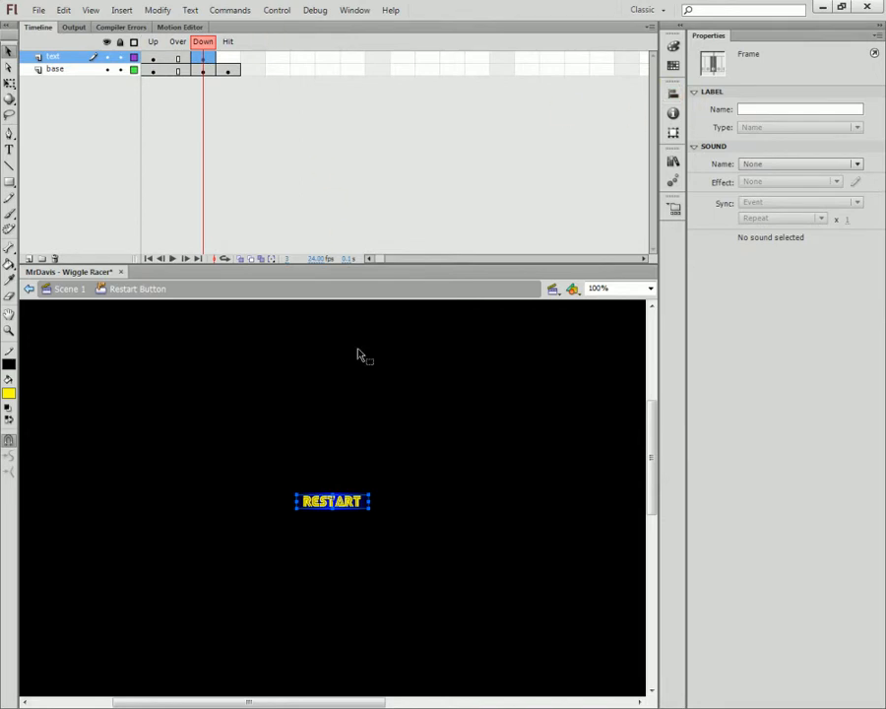
{"action": "left_click", "coordinate": [359, 502]}
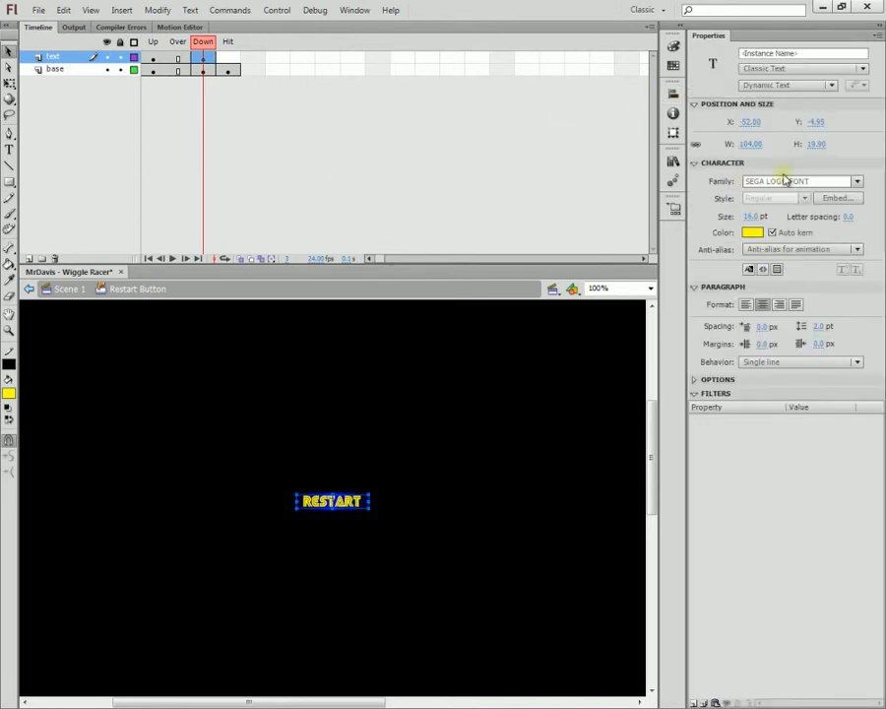
{"action": "left_click", "coordinate": [780, 86]}
{"action": "left_click", "coordinate": [771, 101]}
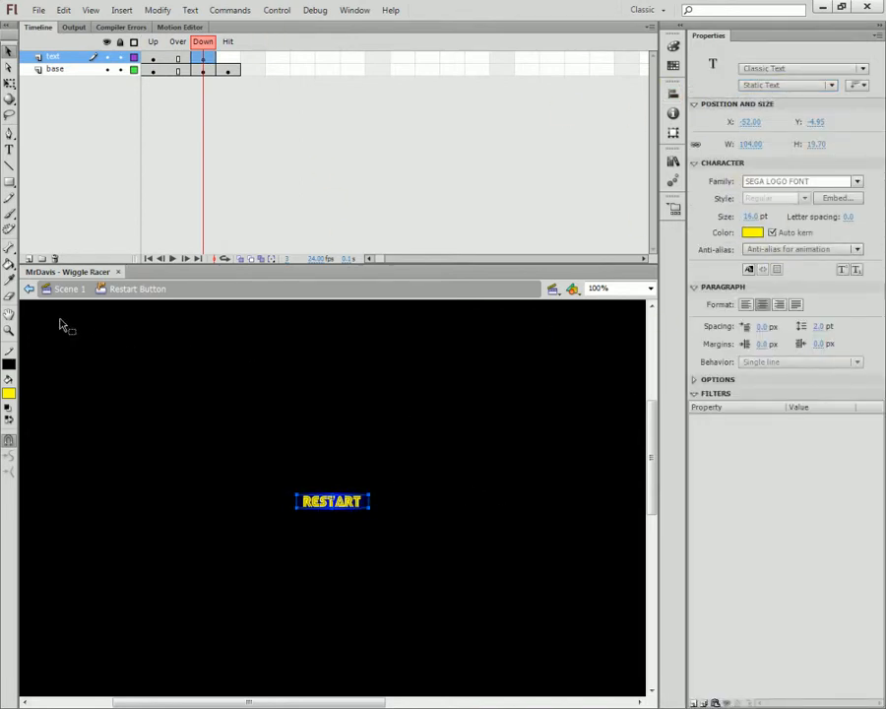
Return to Scene 1, hide the Intro Screen layer with its outline display off, and lock the End Screen layer.
{"action": "left_click", "coordinate": [29, 289]}
{"action": "left_click", "coordinate": [139, 65]}
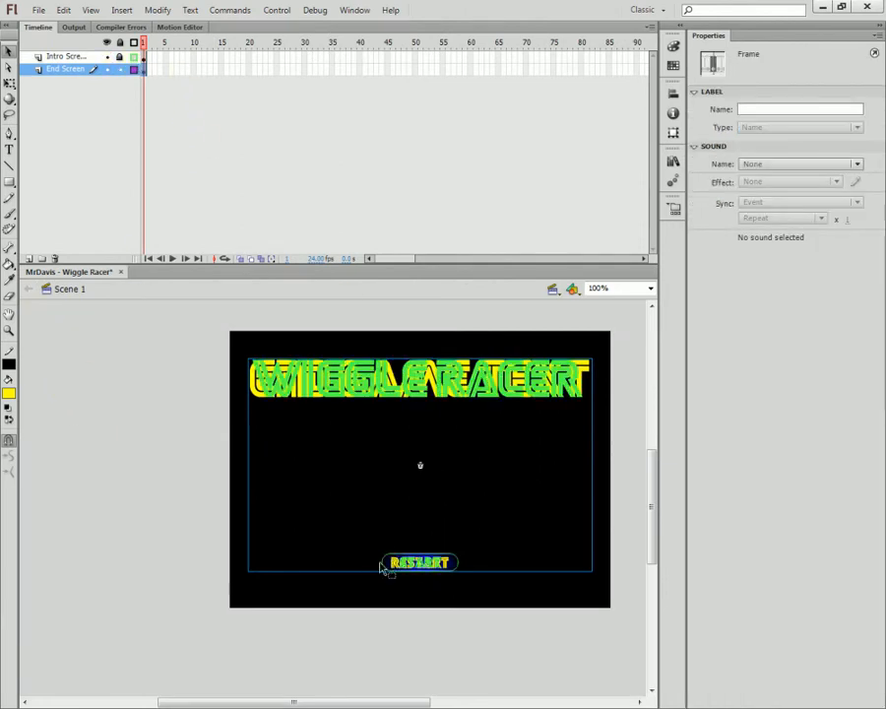
{"action": "left_click", "coordinate": [132, 59]}
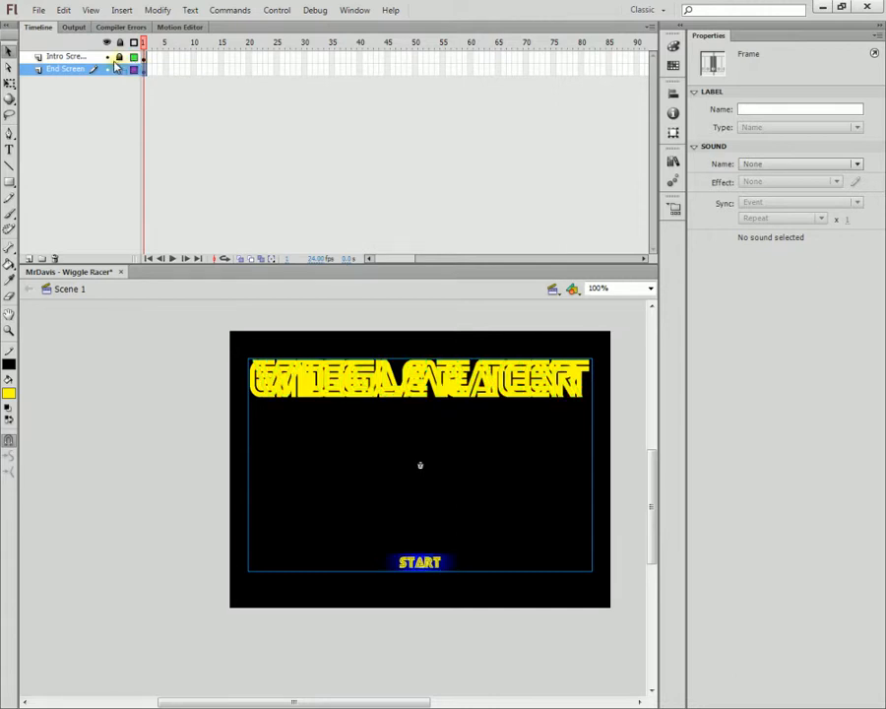
{"action": "left_click", "coordinate": [106, 56]}
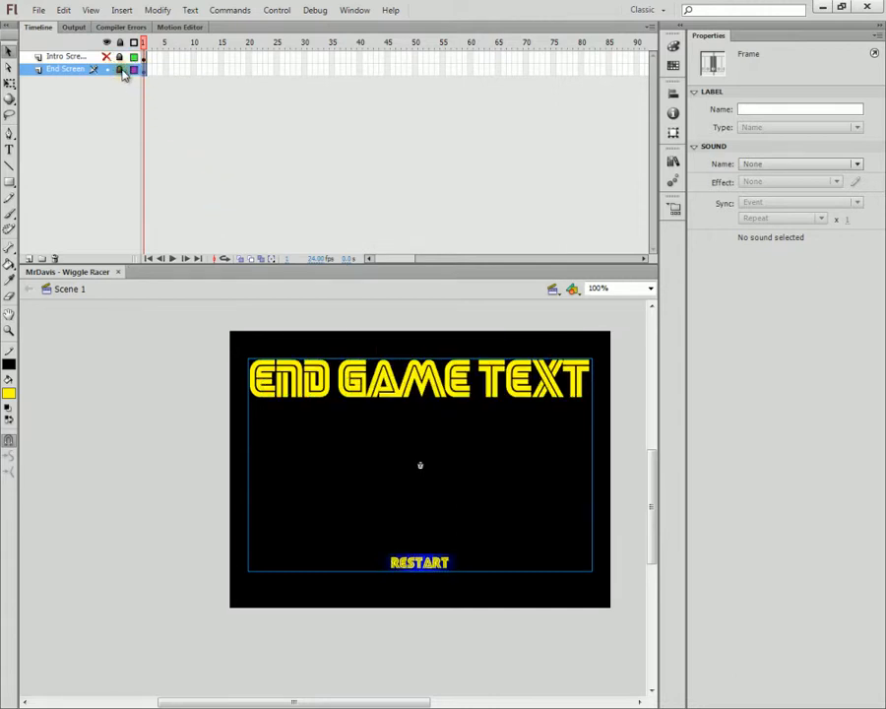
{"action": "left_click", "coordinate": [122, 71]}
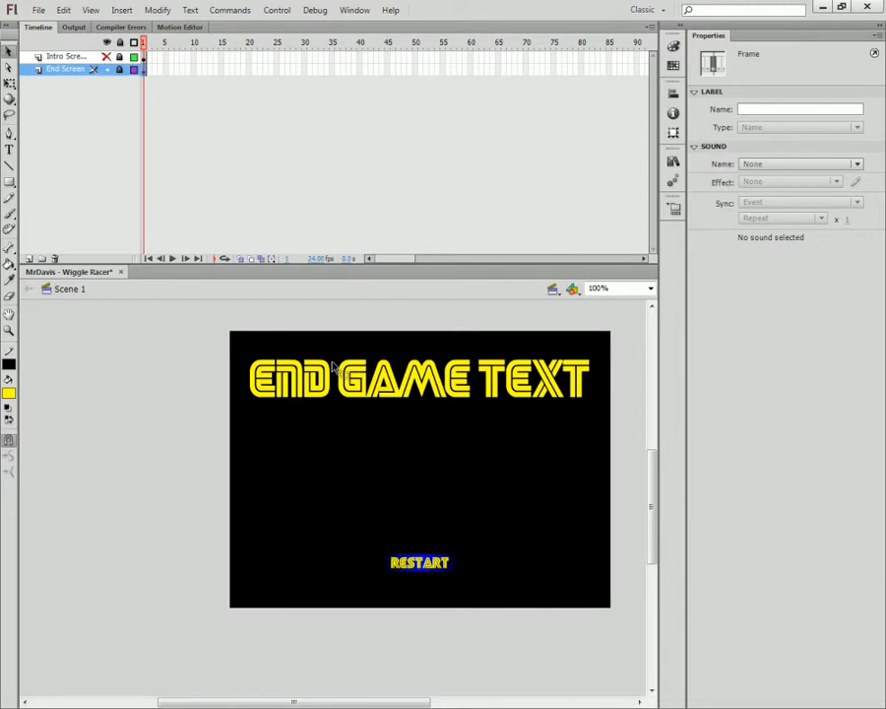
{"action": "left_click", "coordinate": [346, 375]}
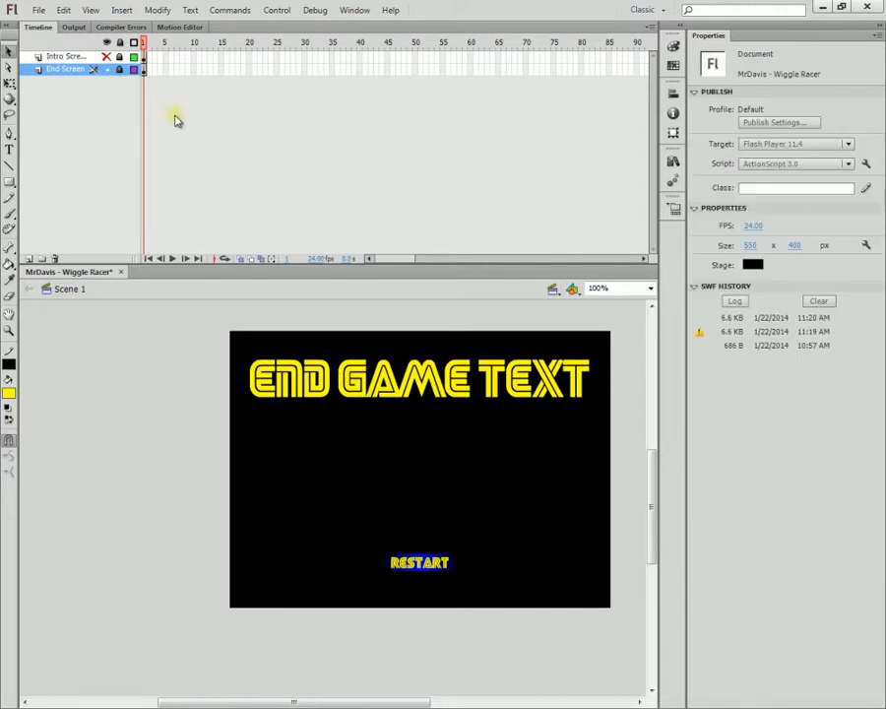
Unlock the End Screen layer and open the End Screen symbol for editing with nothing selected.
{"action": "left_click", "coordinate": [120, 69]}
{"action": "left_click", "coordinate": [443, 406]}
{"action": "double_click", "coordinate": [444, 406]}
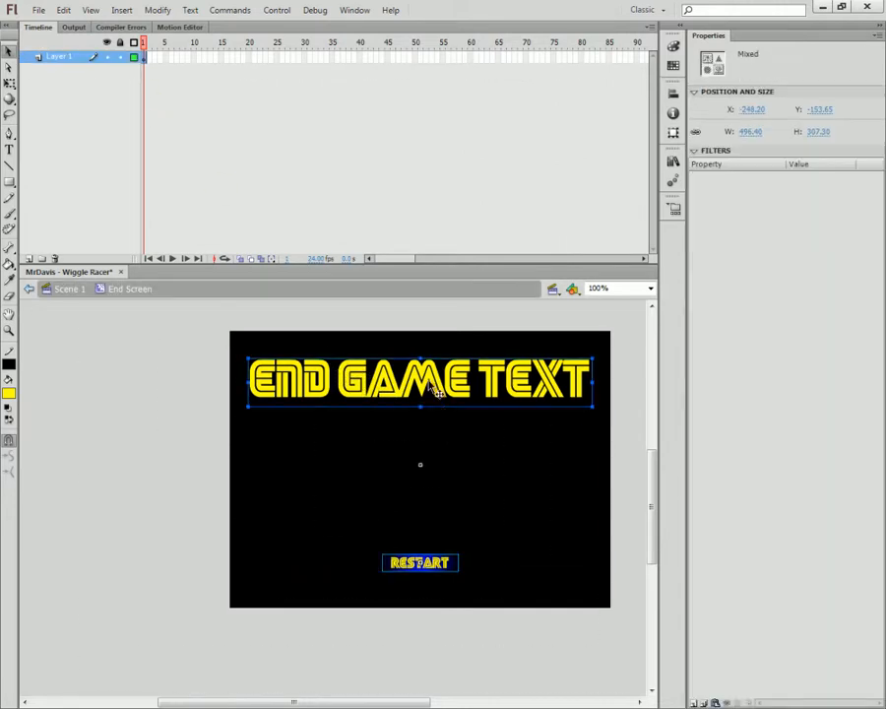
{"action": "left_click", "coordinate": [349, 424]}
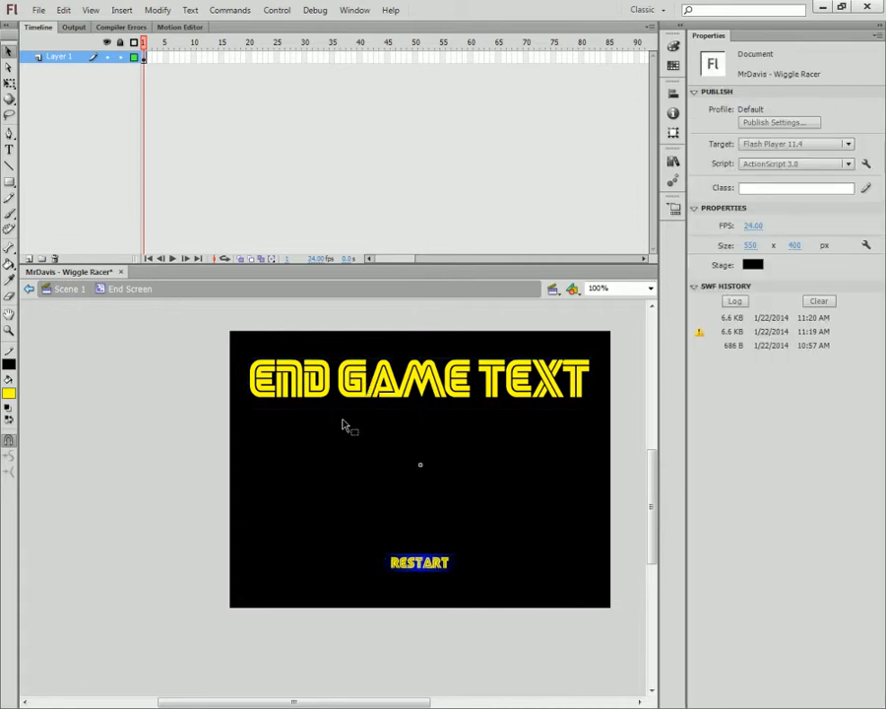
{"action": "left_click", "coordinate": [348, 394]}
{"action": "left_click", "coordinate": [178, 434]}
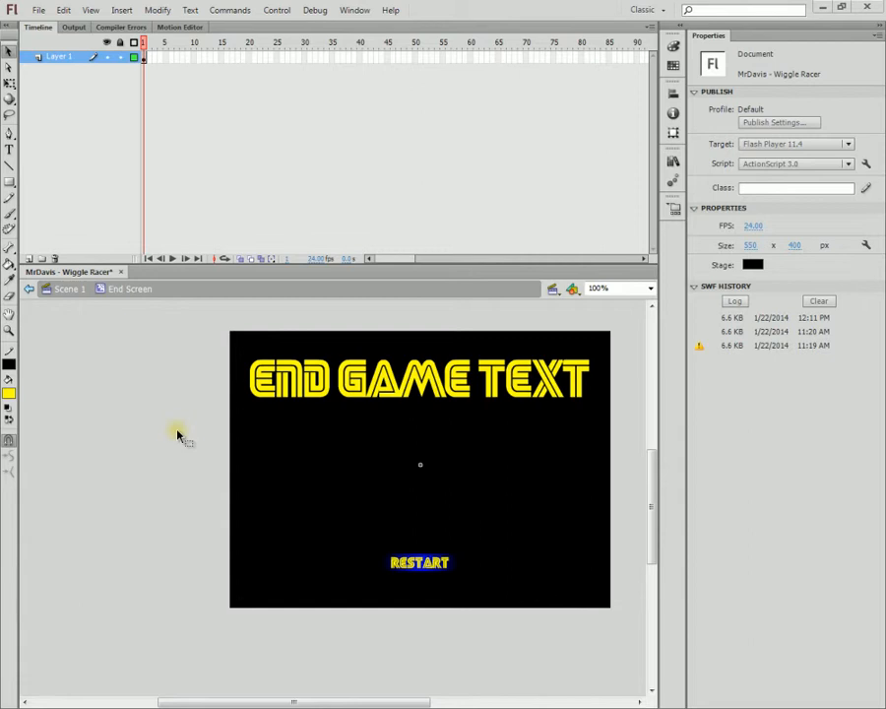
Return to Scene 1 and give the End Screen movie clip the instance name mcEndScreen.
{"action": "left_click", "coordinate": [30, 294]}
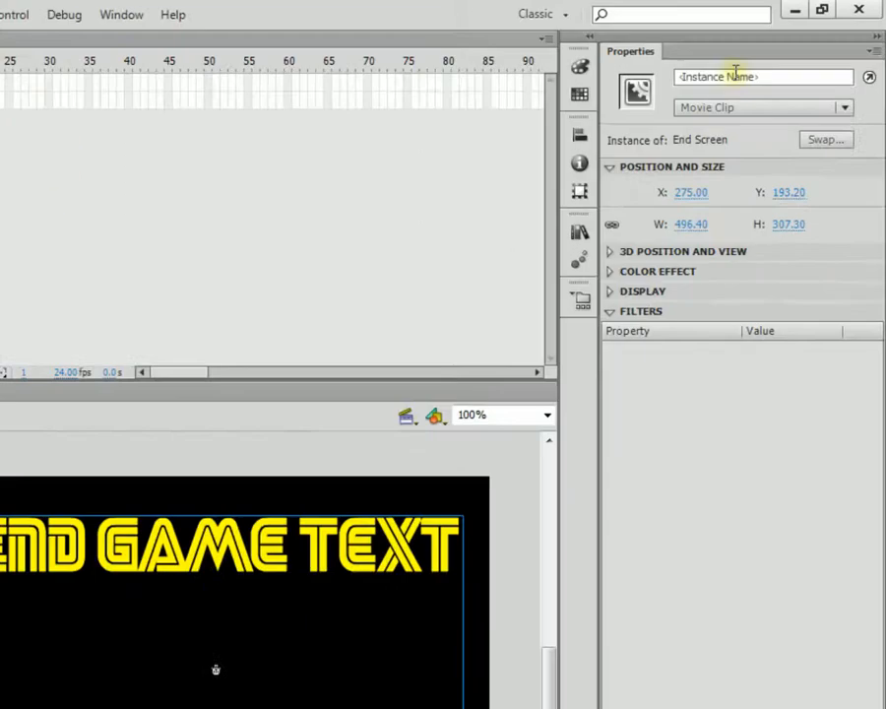
{"action": "left_click", "coordinate": [784, 53]}
{"action": "type", "text": "mc"}
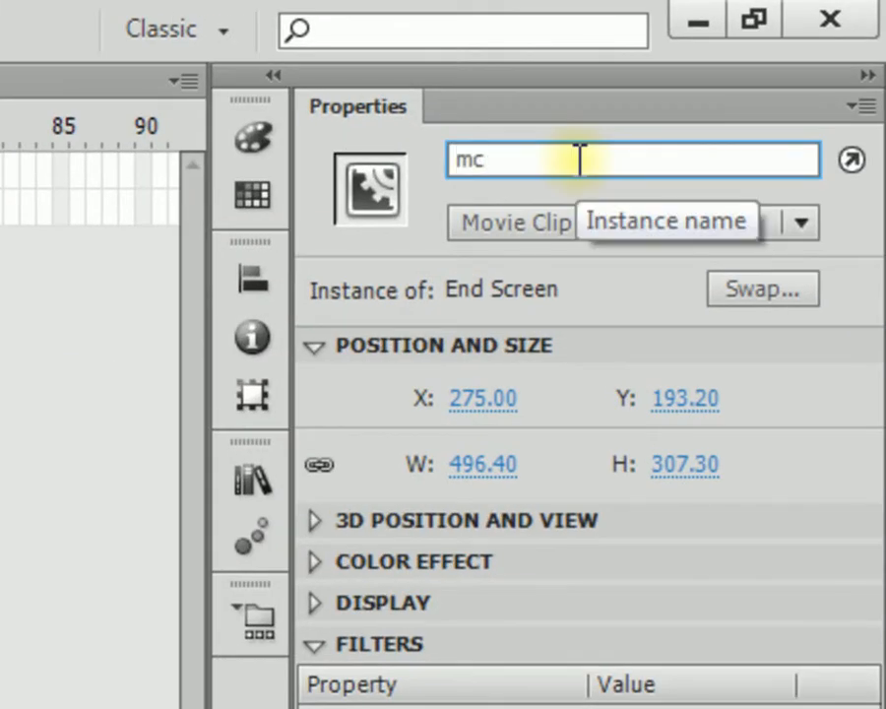
{"action": "type", "text": "EndScree"}
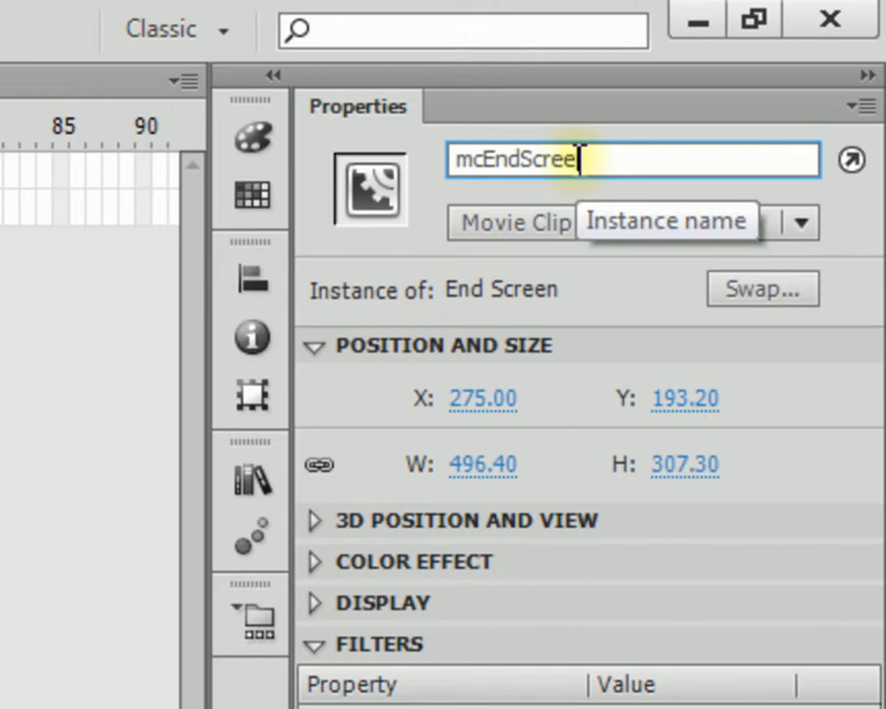
{"action": "type", "text": "n"}
{"action": "double_click", "coordinate": [624, 167]}
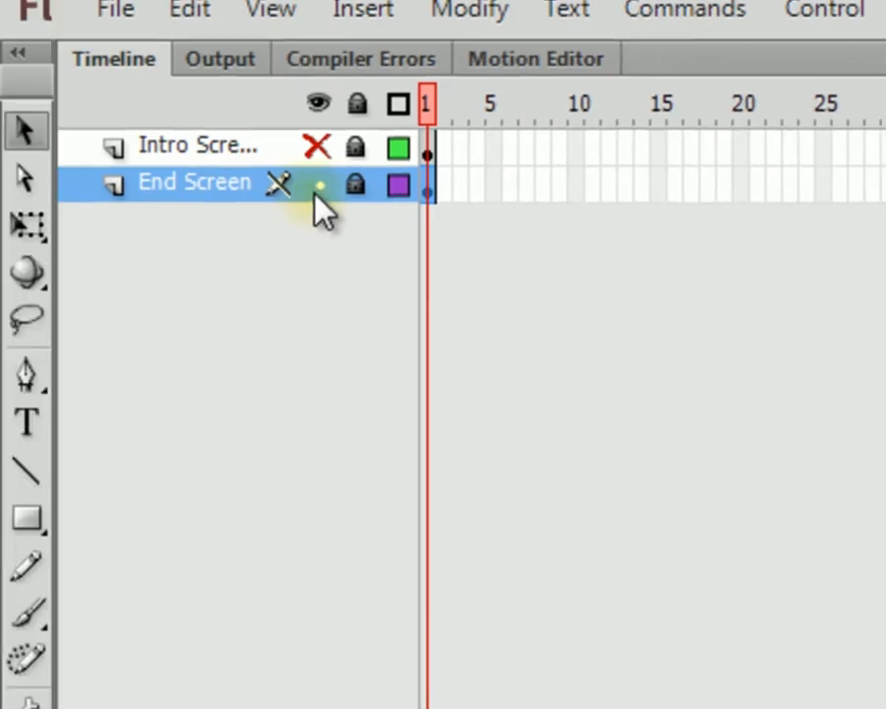
Hide the End Screen layer and make the Intro Screen layer visible and unlocked.
{"action": "left_click", "coordinate": [317, 184]}
{"action": "left_click", "coordinate": [323, 148]}
{"action": "left_click", "coordinate": [317, 148]}
{"action": "left_click", "coordinate": [352, 148]}
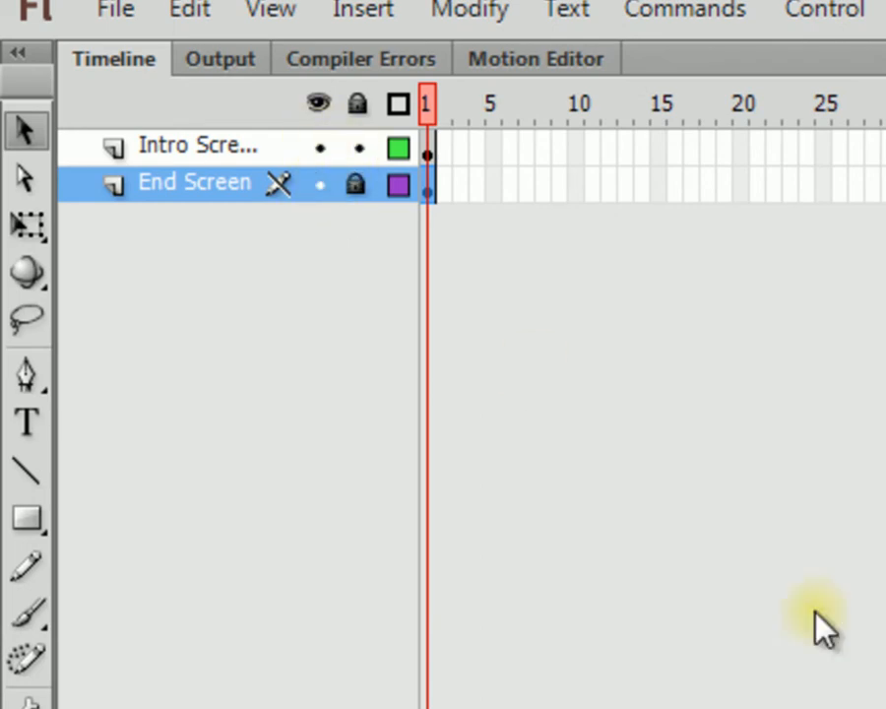
{"action": "left_click", "coordinate": [317, 186]}
Give the Intro Screen movie clip on the stage the instance name mcIntroScreen.
{"action": "left_click", "coordinate": [539, 500]}
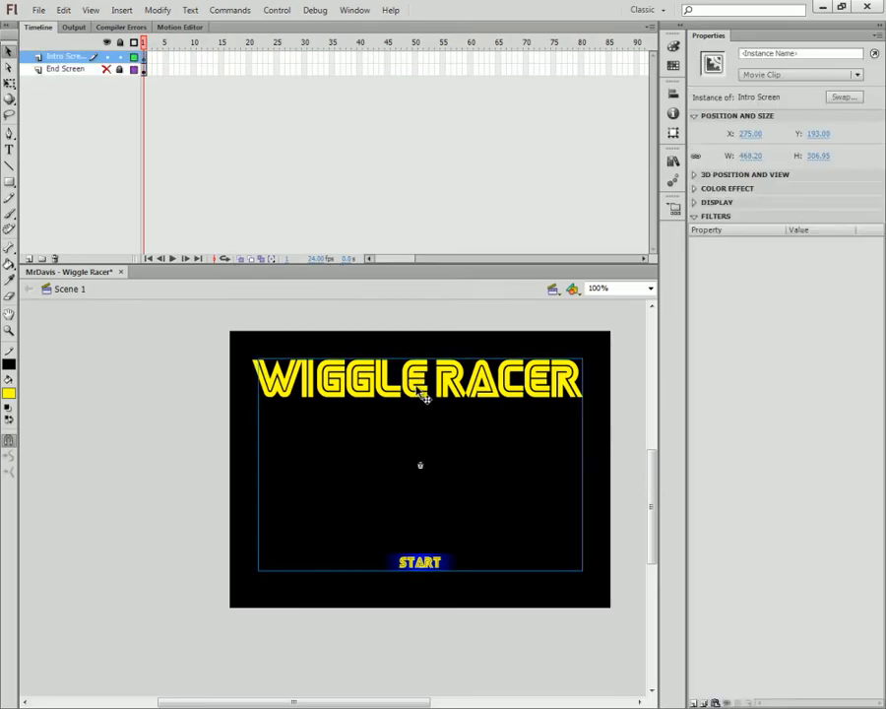
{"action": "left_click", "coordinate": [885, 65]}
{"action": "type", "text": "m"}
{"action": "type", "text": "cI"}
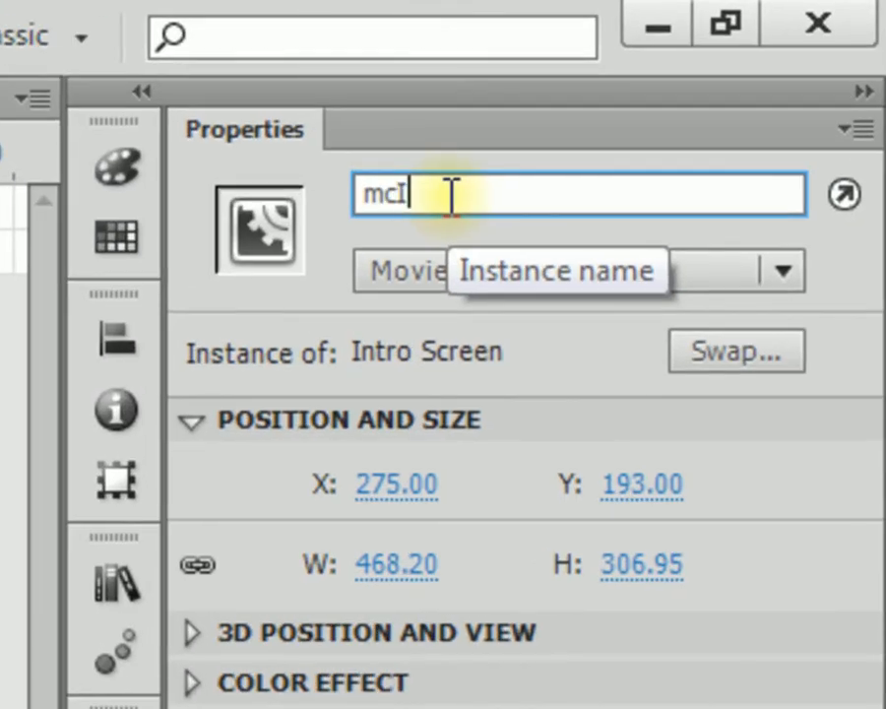
{"action": "type", "text": "ntroScreen"}
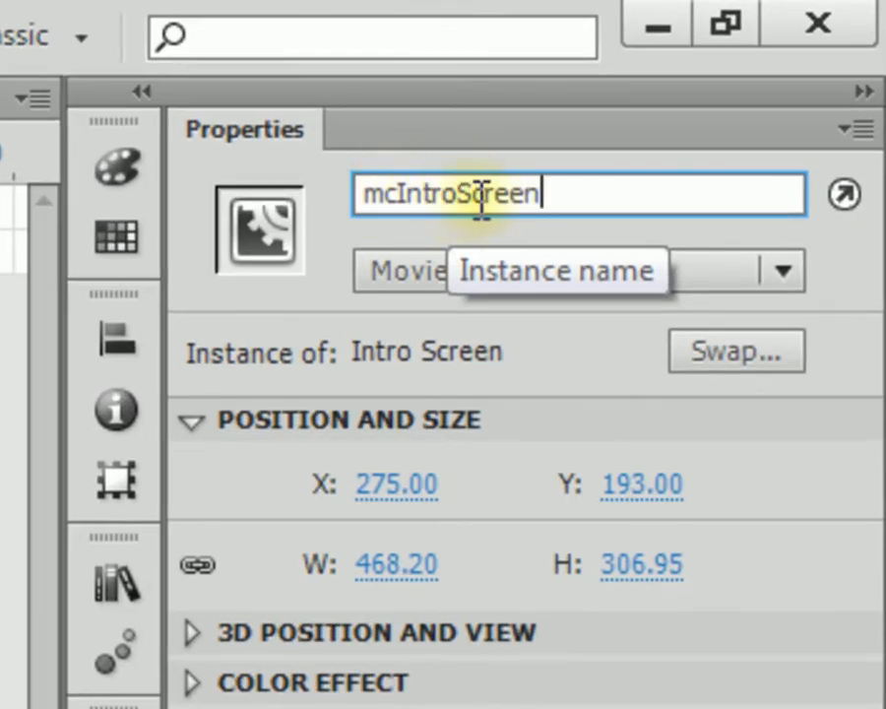
{"action": "left_click", "coordinate": [581, 158]}
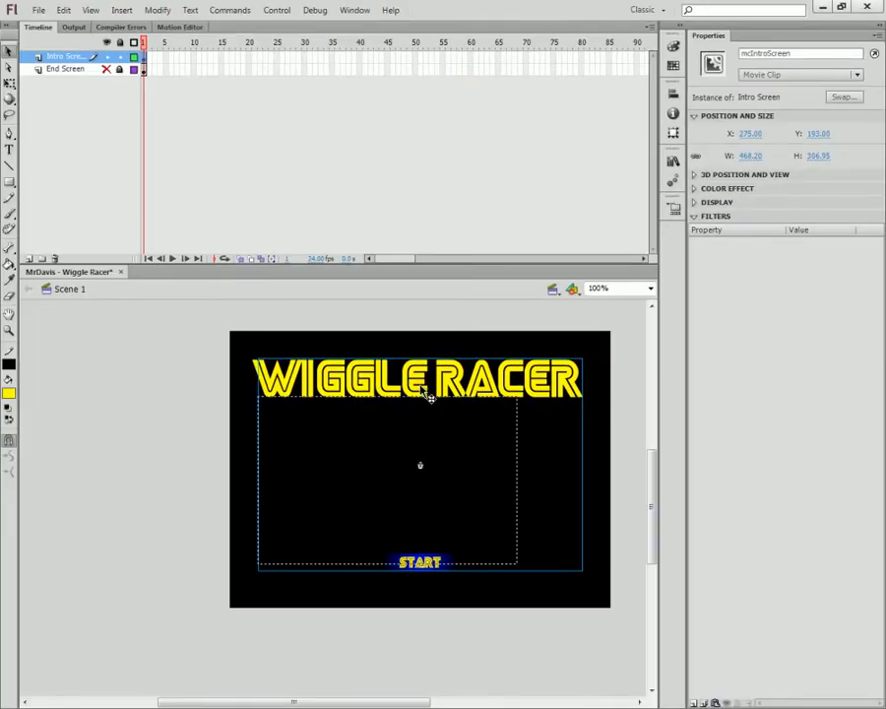
Open the Intro Screen symbol for editing and give its Start button the instance name btnStart.
{"action": "double_click", "coordinate": [429, 396]}
{"action": "left_click", "coordinate": [430, 384]}
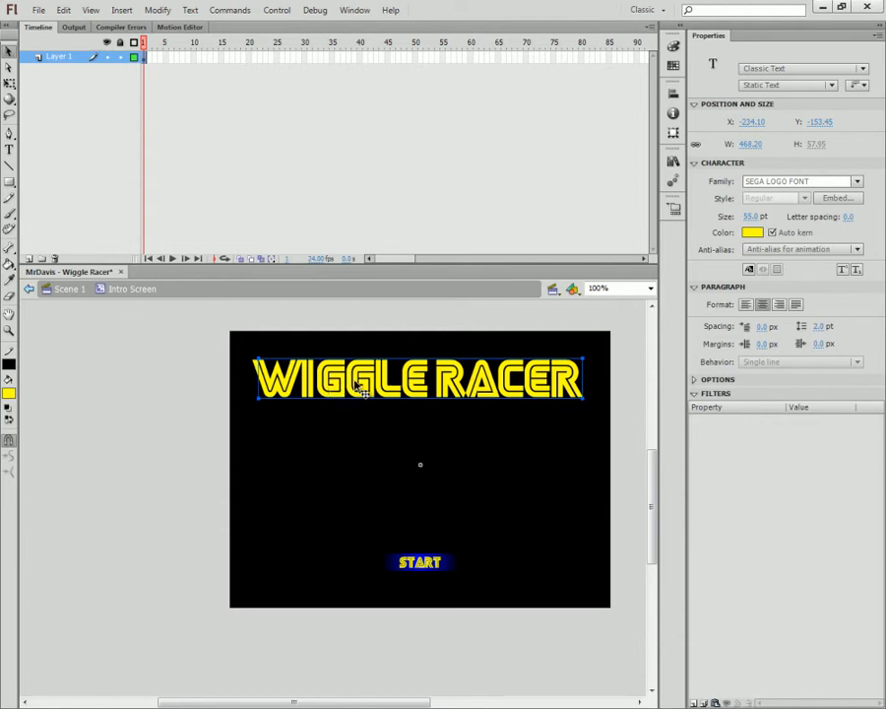
{"action": "left_click", "coordinate": [431, 562]}
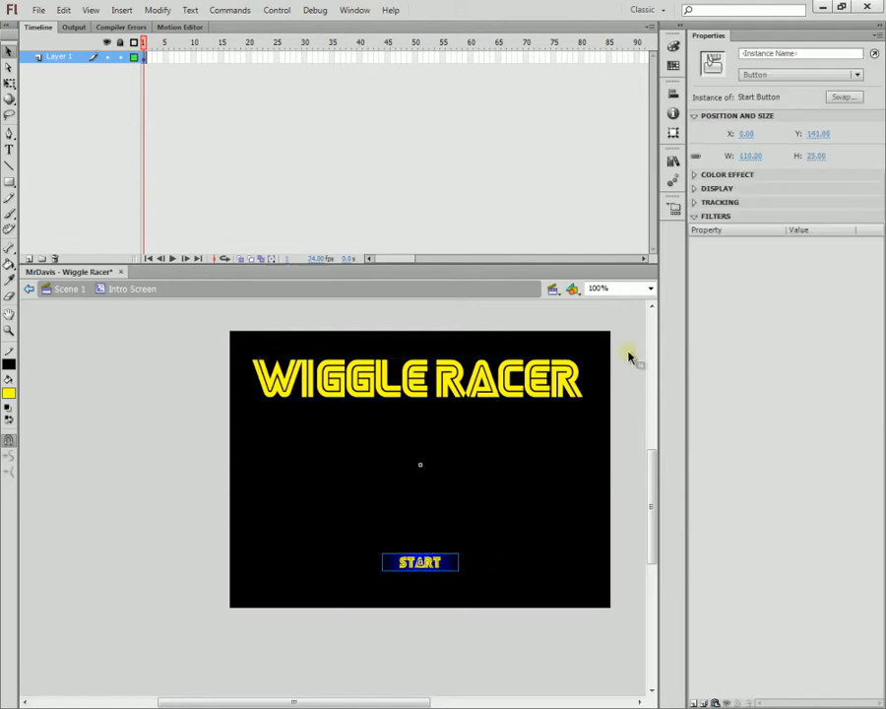
{"action": "left_click", "coordinate": [758, 55]}
{"action": "type", "text": "btn"}
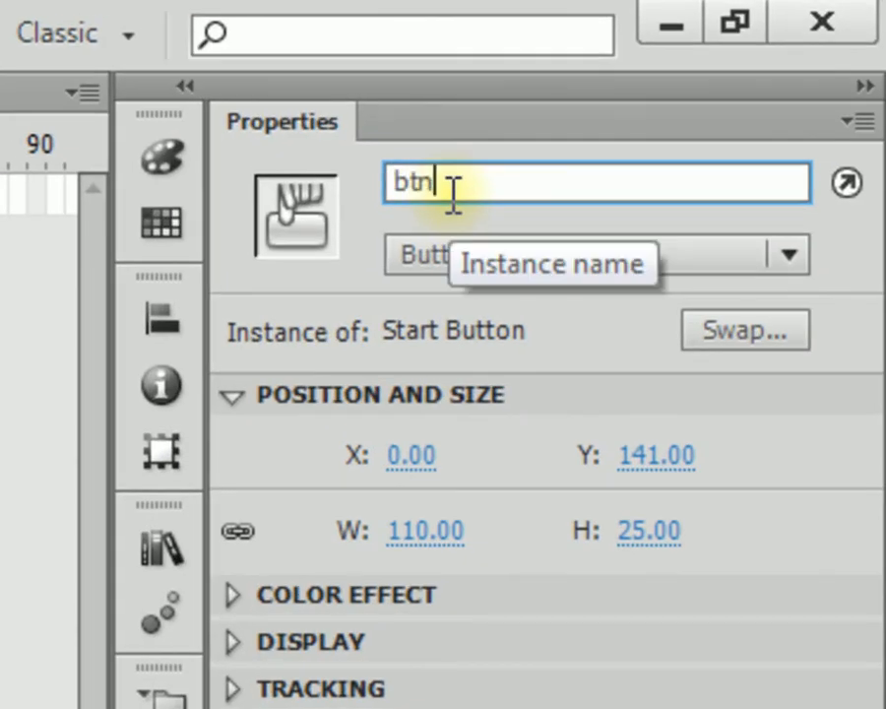
{"action": "type", "text": "Start"}
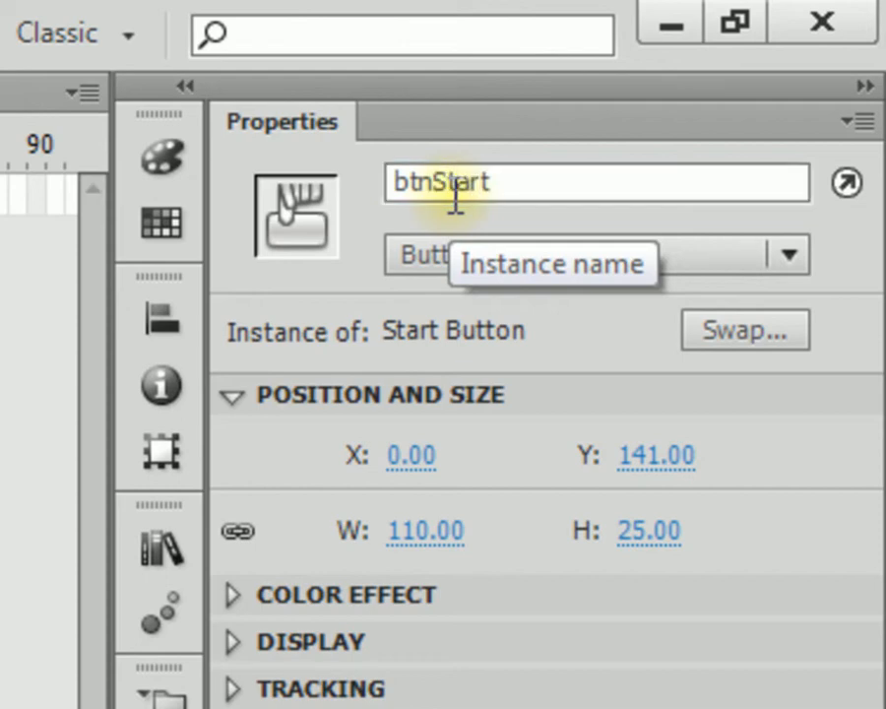
{"action": "key", "text": "Return"}
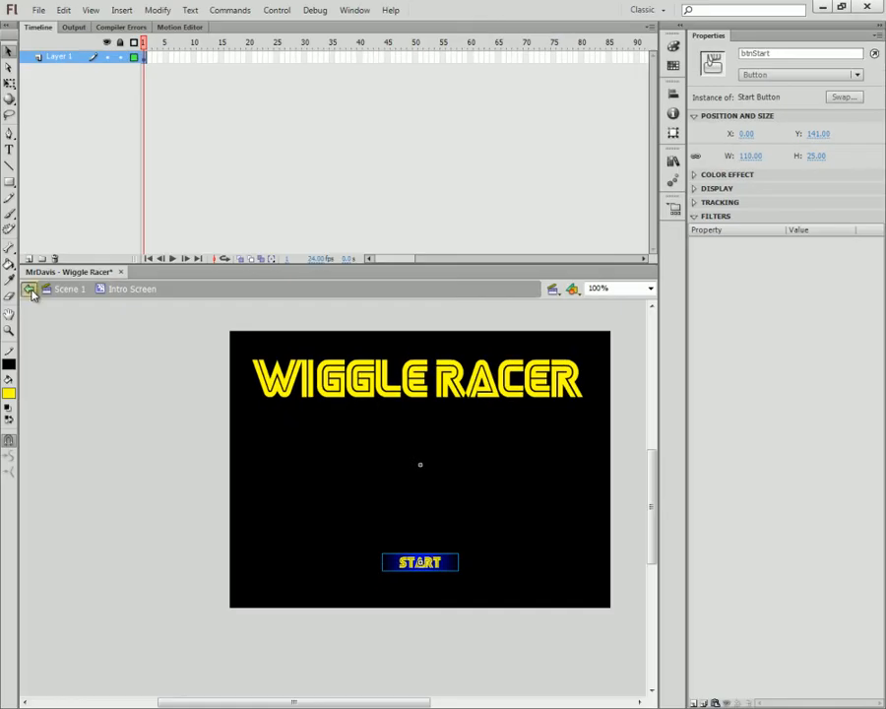
Return to Scene 1, hide the Intro Screen layer and show the End Screen layer.
{"action": "left_click", "coordinate": [33, 289]}
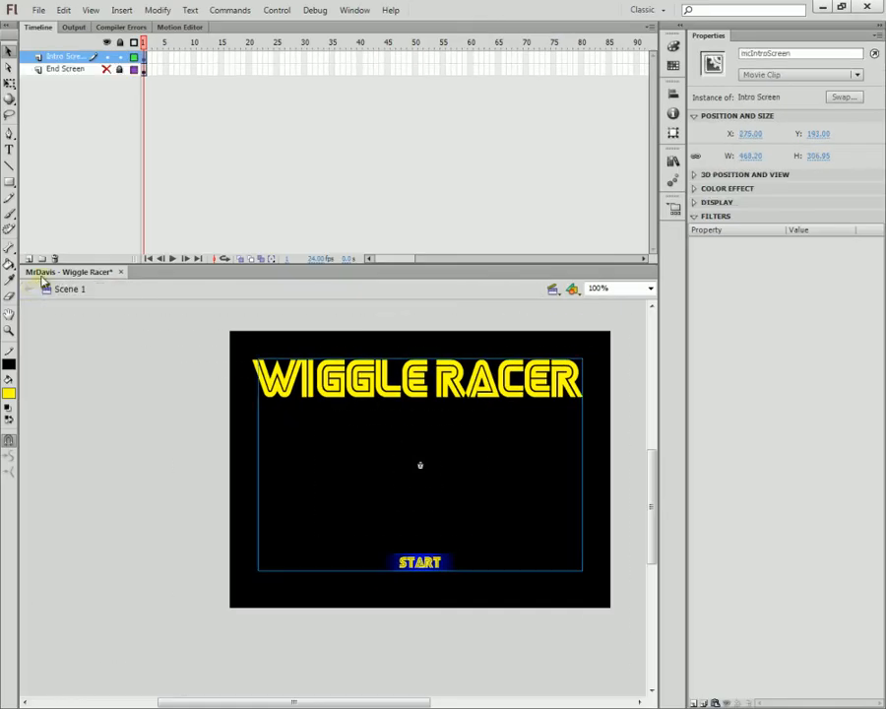
{"action": "left_click", "coordinate": [107, 56]}
{"action": "left_click", "coordinate": [107, 69]}
{"action": "left_click", "coordinate": [475, 410]}
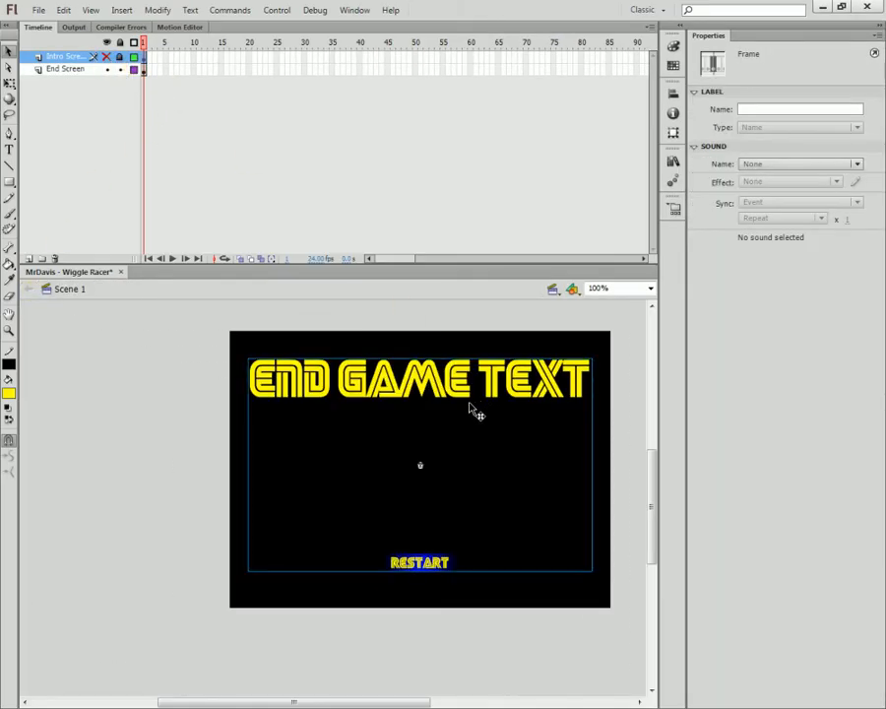
Open the End Screen symbol for editing and give its Restart button the instance name btnRestart.
{"action": "double_click", "coordinate": [372, 391]}
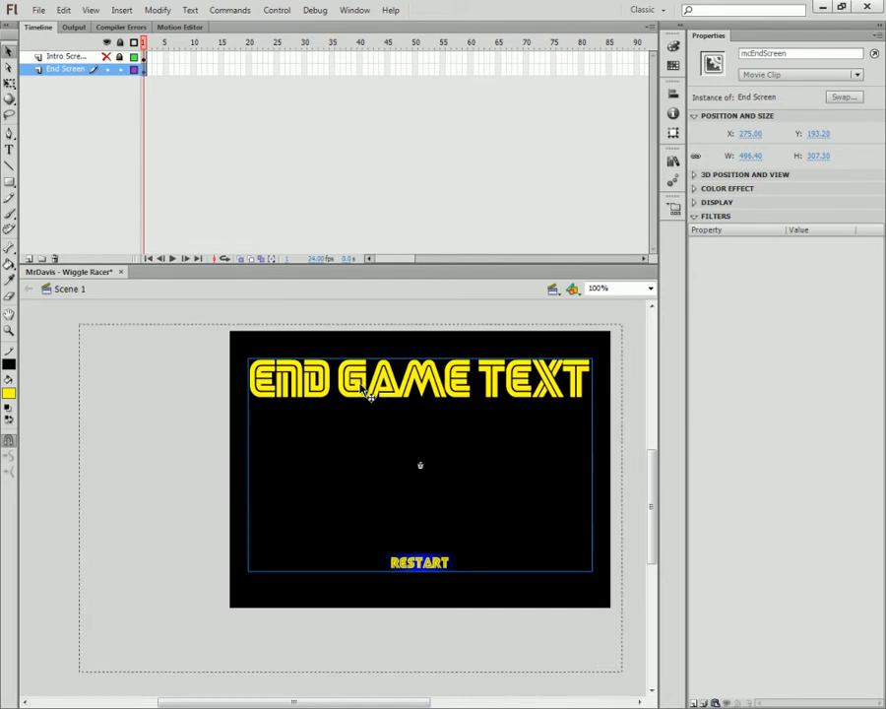
{"action": "left_click", "coordinate": [450, 565]}
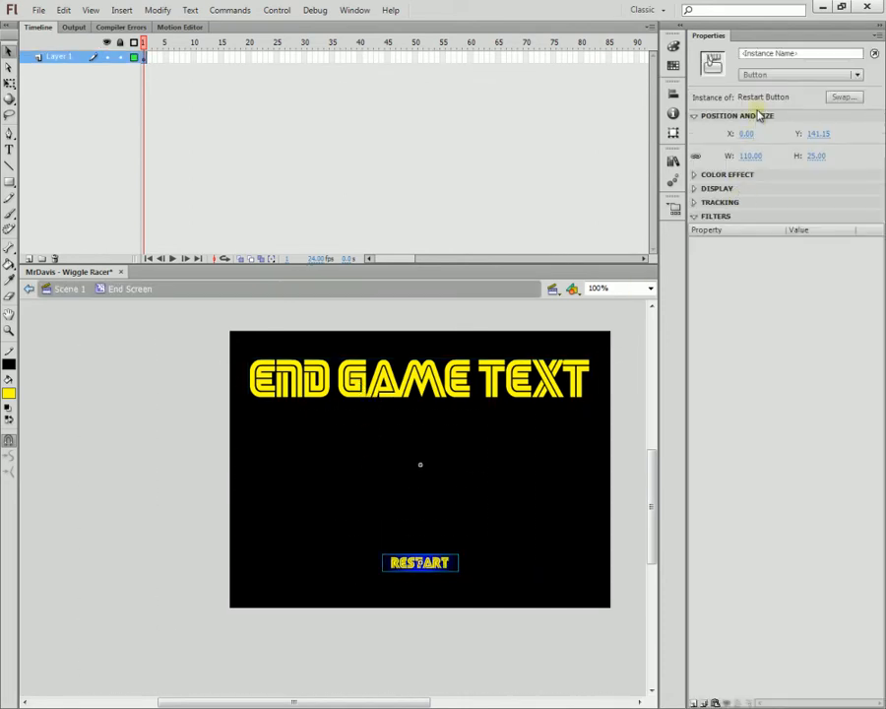
{"action": "left_click", "coordinate": [763, 56]}
{"action": "type", "text": "btn"}
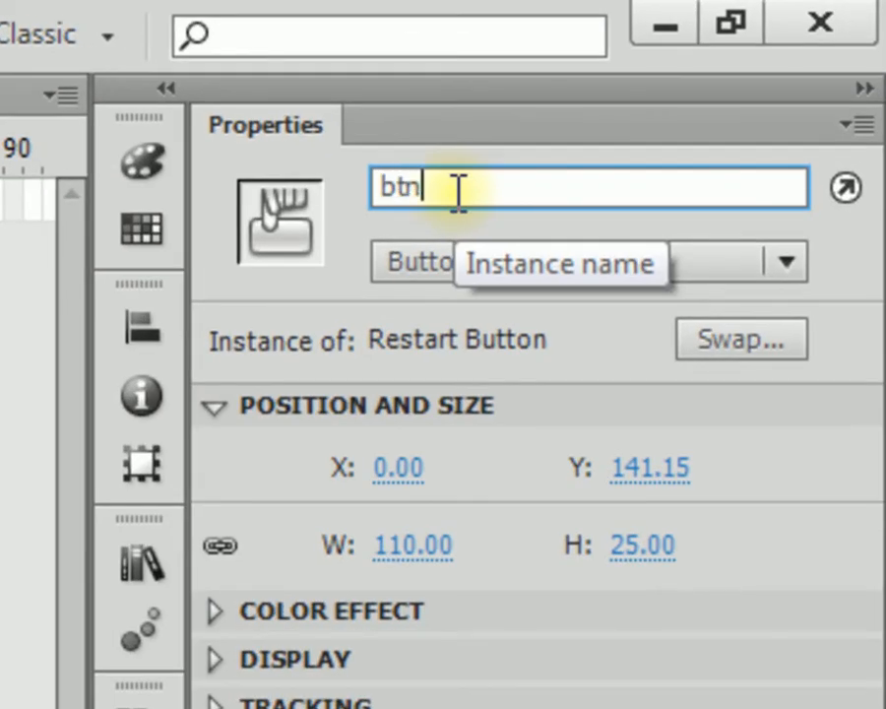
{"action": "type", "text": "Restart"}
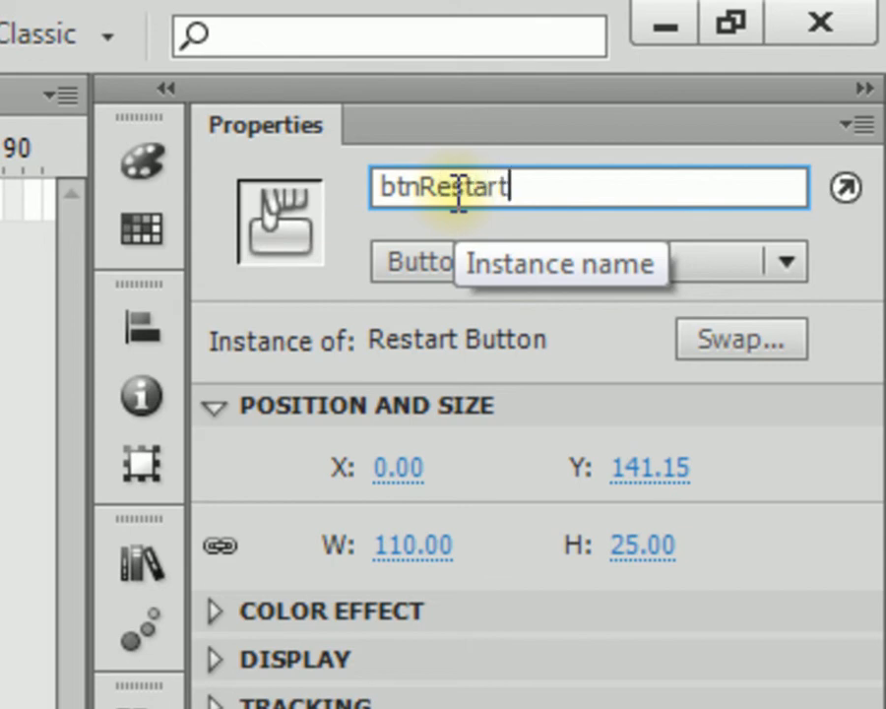
{"action": "key", "text": "Return"}
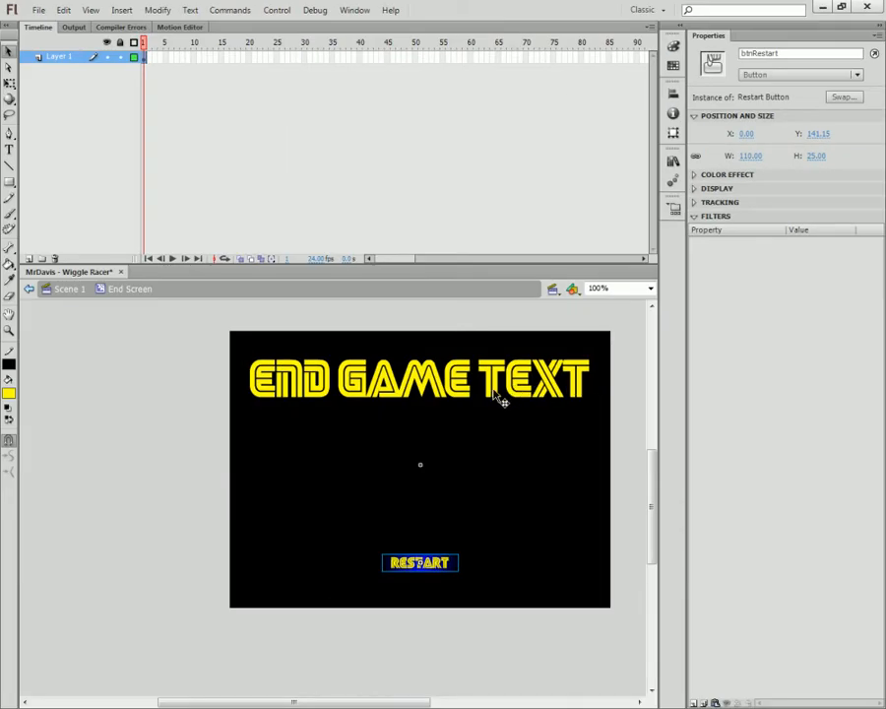
Give the END GAME TEXT dynamic text field the instance name txtMessage.
{"action": "left_click", "coordinate": [470, 398]}
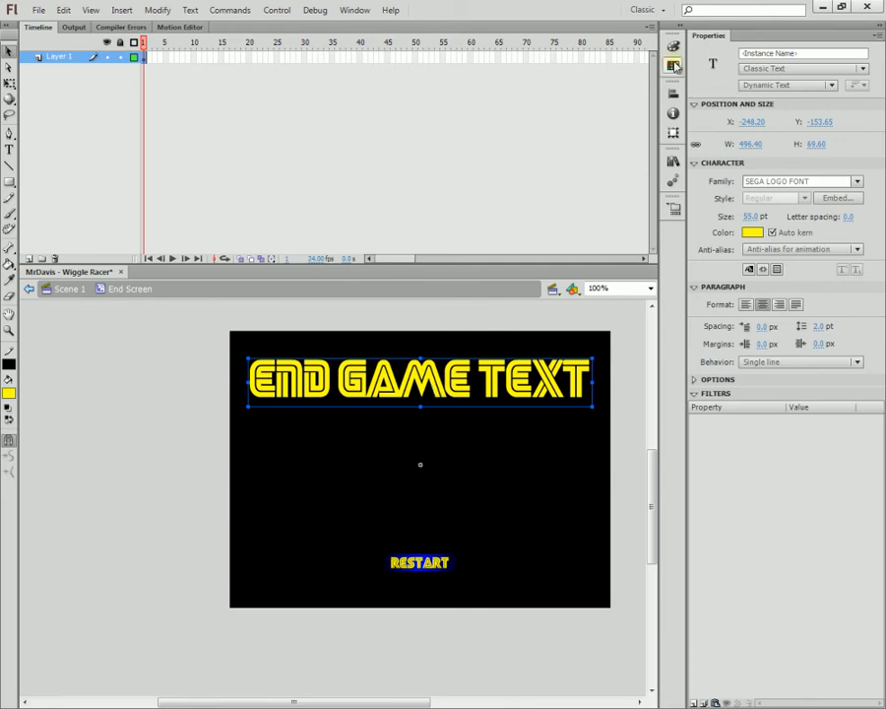
{"action": "left_click", "coordinate": [747, 52]}
{"action": "type", "text": "txt"}
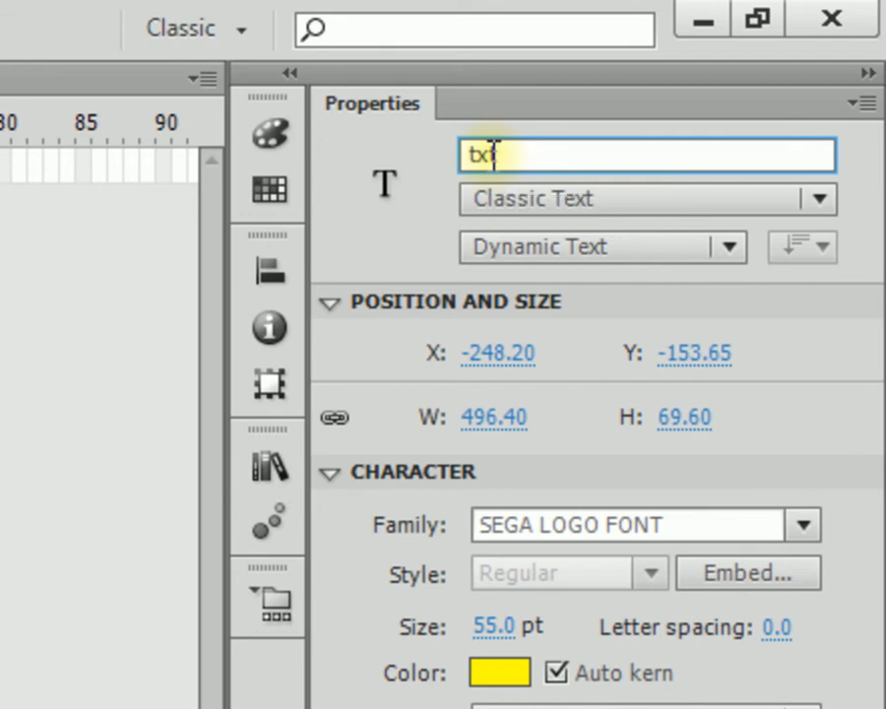
{"action": "type", "text": "Message"}
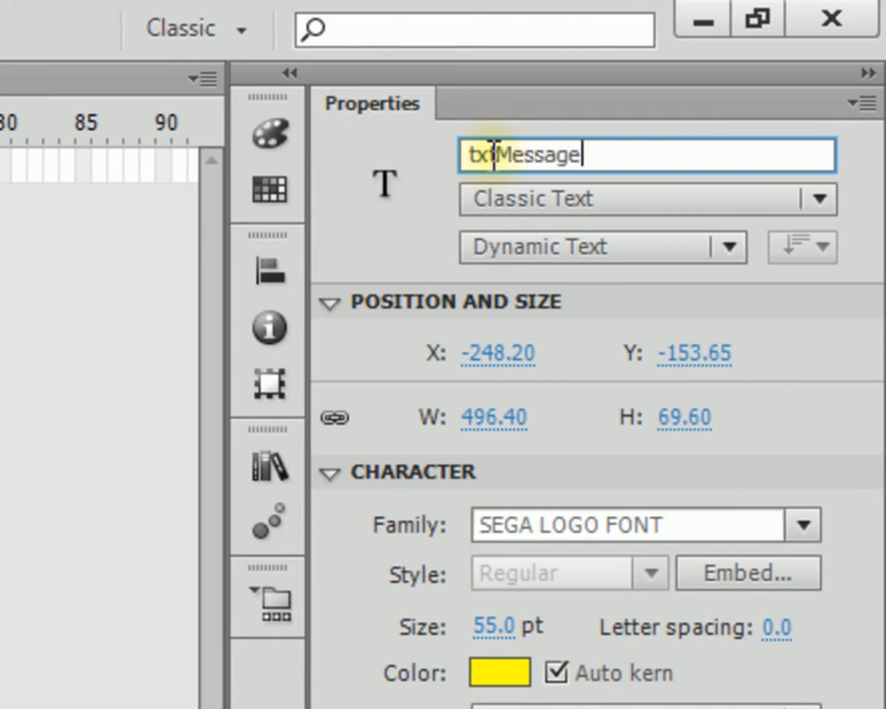
{"action": "key", "text": "Return"}
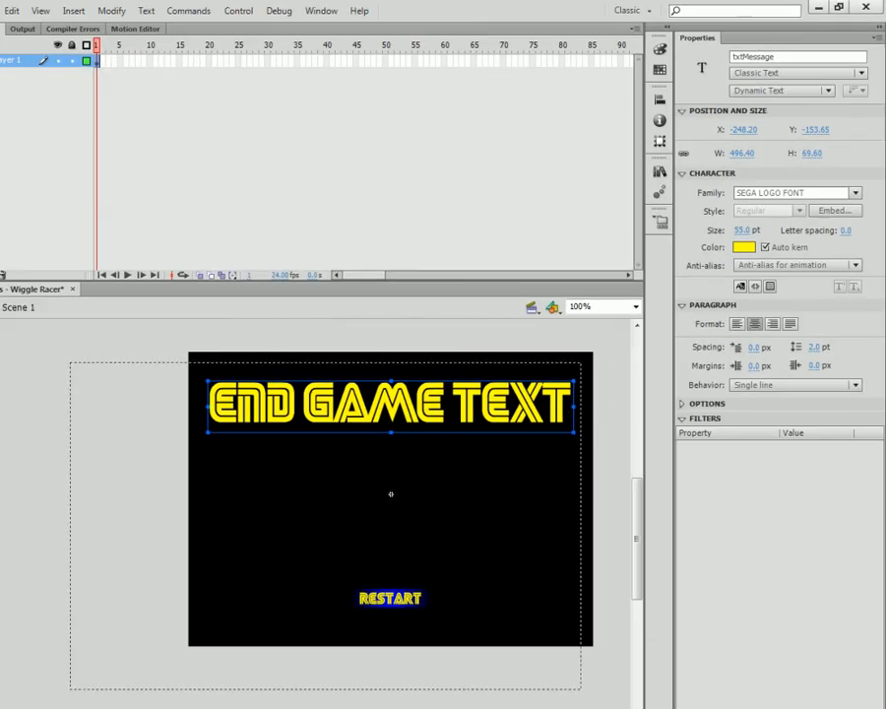
Return to Scene 1 and save the document, keeping the Intro Screen layer hidden.
{"action": "left_click", "coordinate": [168, 369]}
{"action": "key", "text": "ctrl+s"}
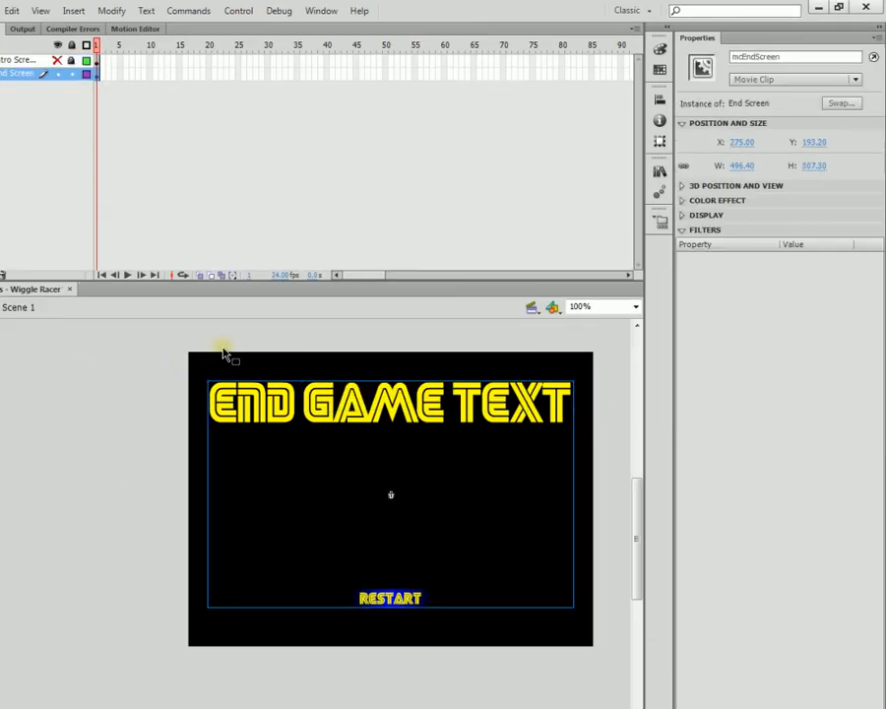
{"action": "left_click", "coordinate": [57, 60]}
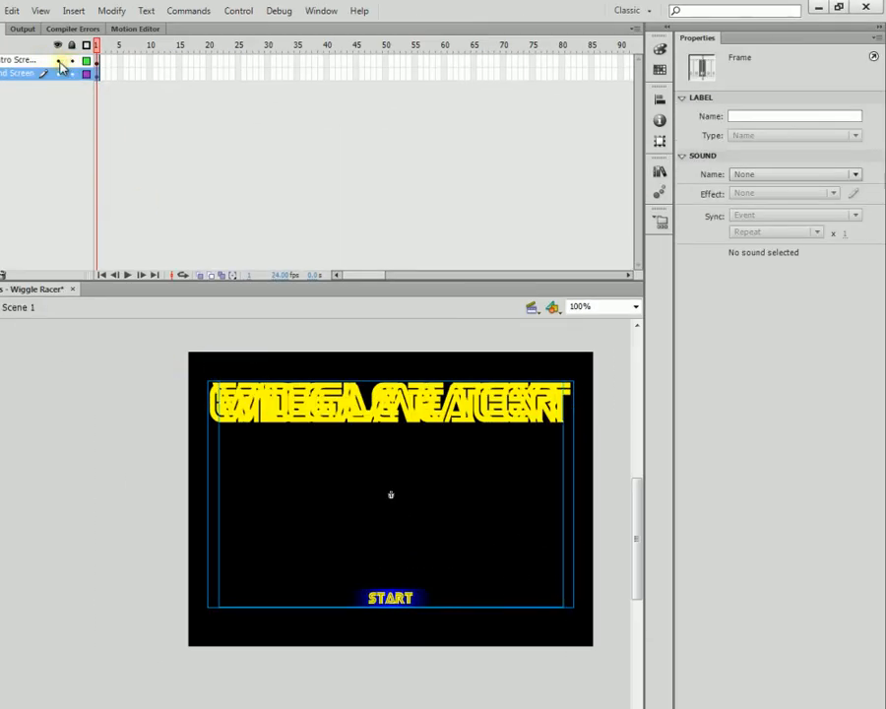
{"action": "left_click", "coordinate": [57, 60]}
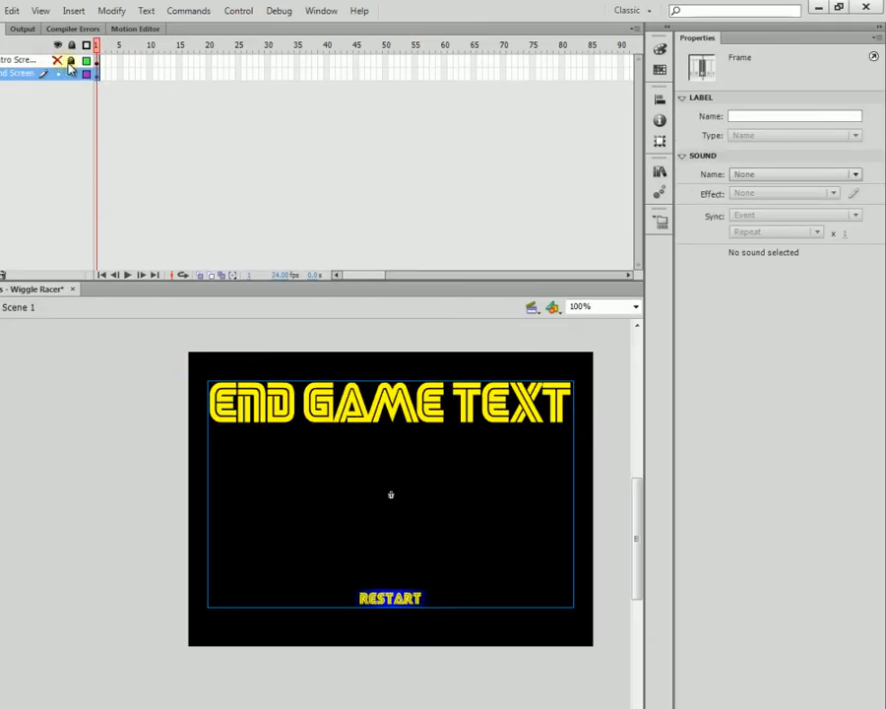
Open the library and preview the Racer Colors symbol.
{"action": "left_click", "coordinate": [662, 174]}
{"action": "left_click", "coordinate": [507, 308]}
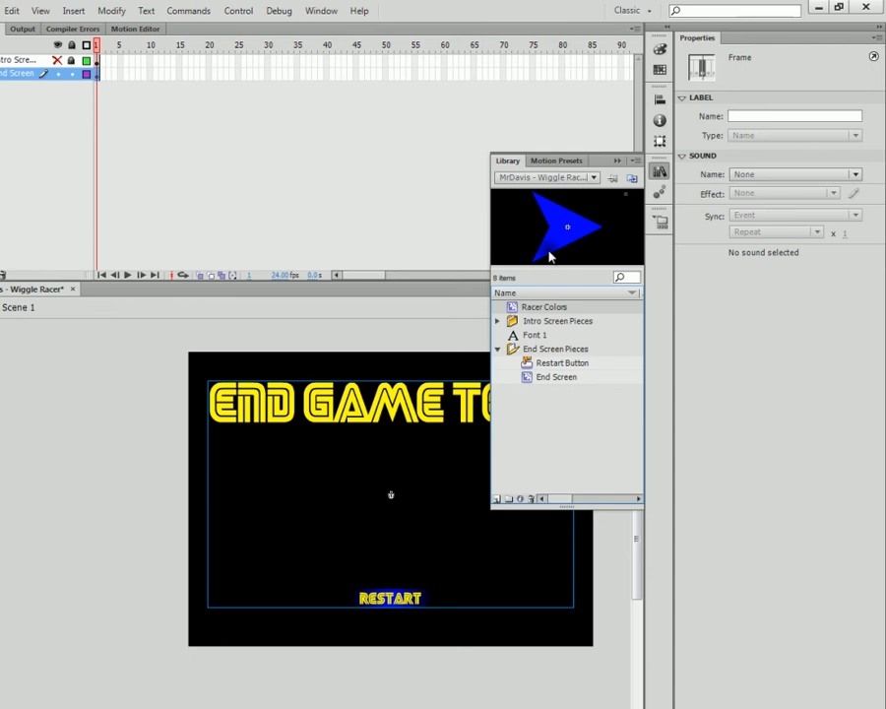
{"action": "left_click", "coordinate": [127, 145]}
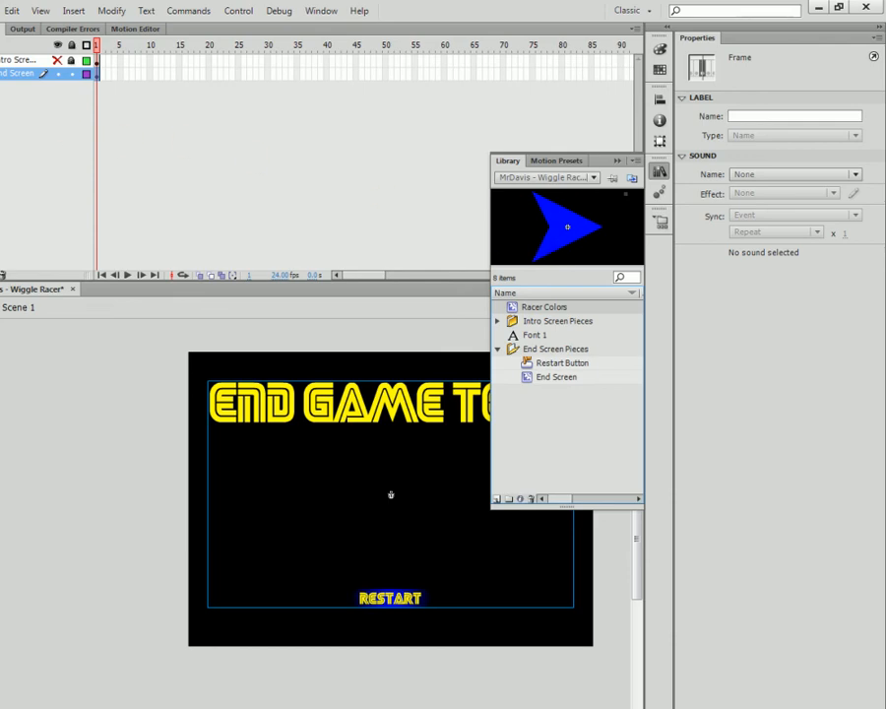